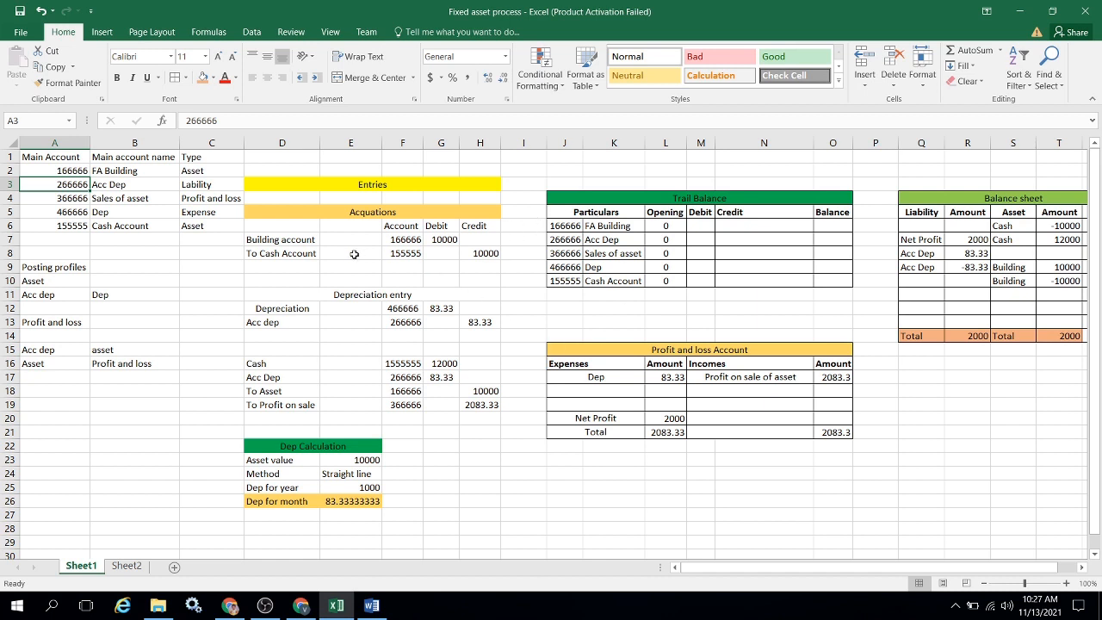
Select the main account numbers in A2:A6 to review the chart of accounts.
left_click(80, 170)
key("shift+Down")
key("shift+Down")
key("shift+Down")
key("shift+Down")
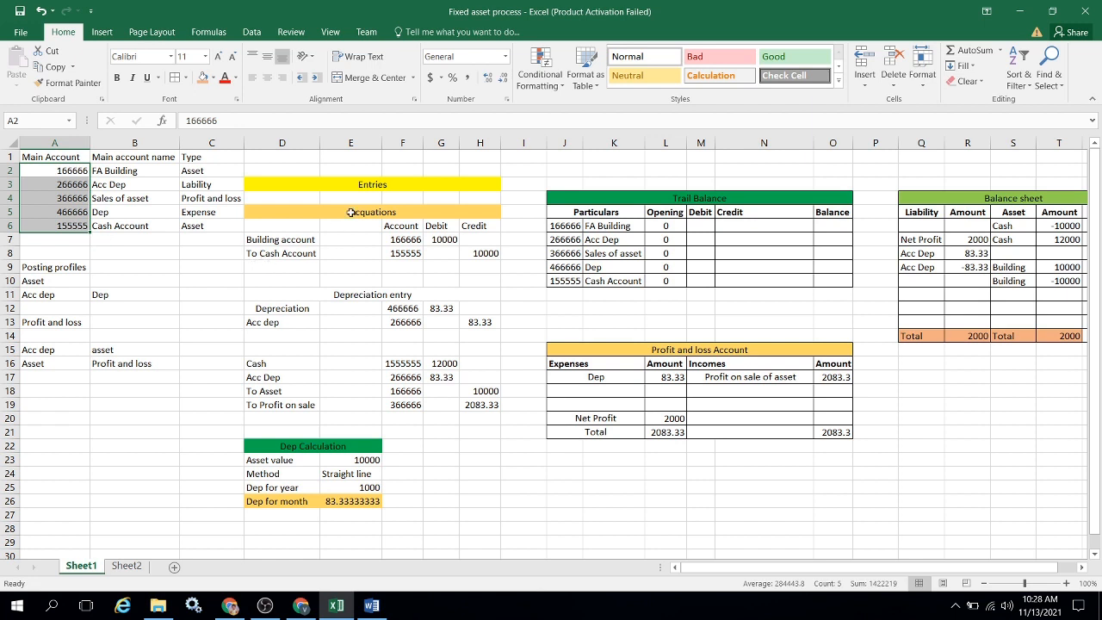
Copy the Depreciation entry heading to row 15, above the Cash line of the third entry.
left_click(284, 221)
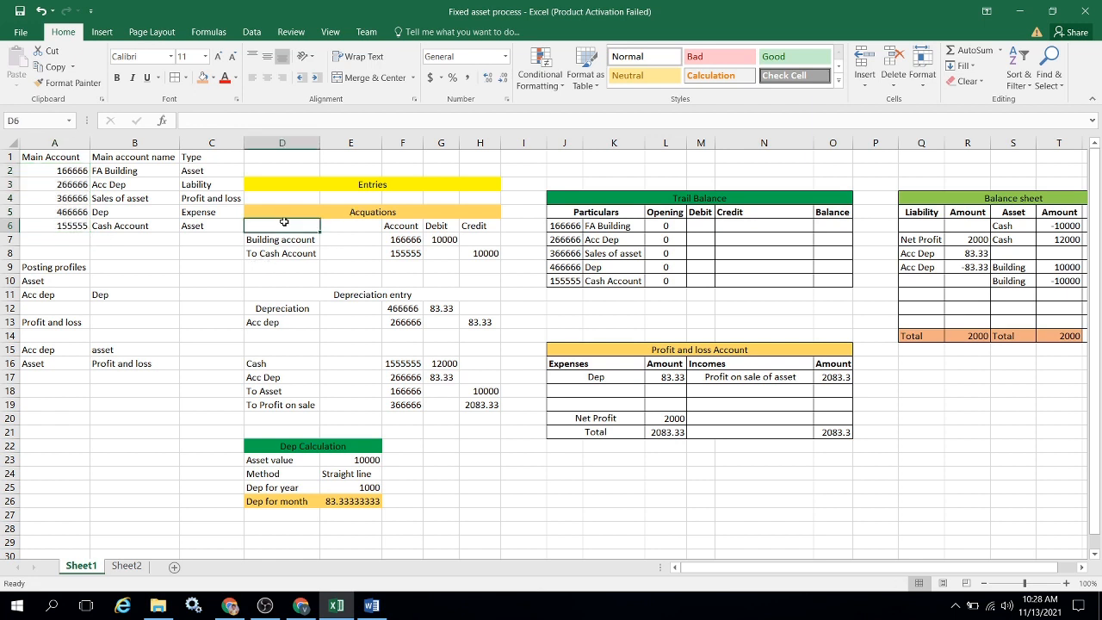
left_click(389, 215)
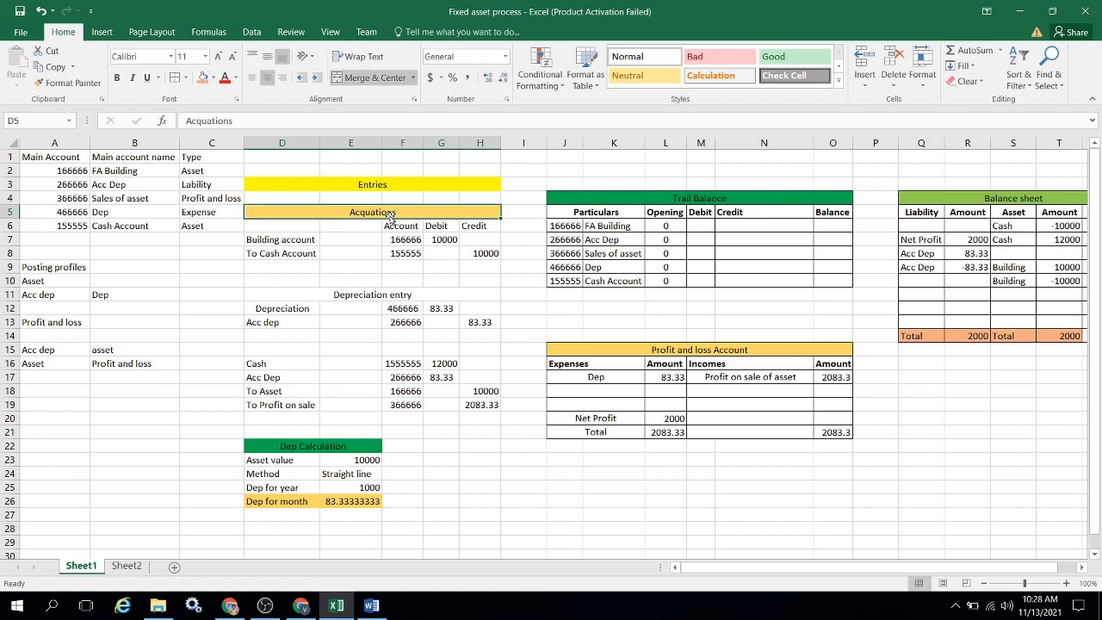
key("Down")
key("Down")
key("Down")
key("Down")
key("Down")
key("Down")
key("Down")
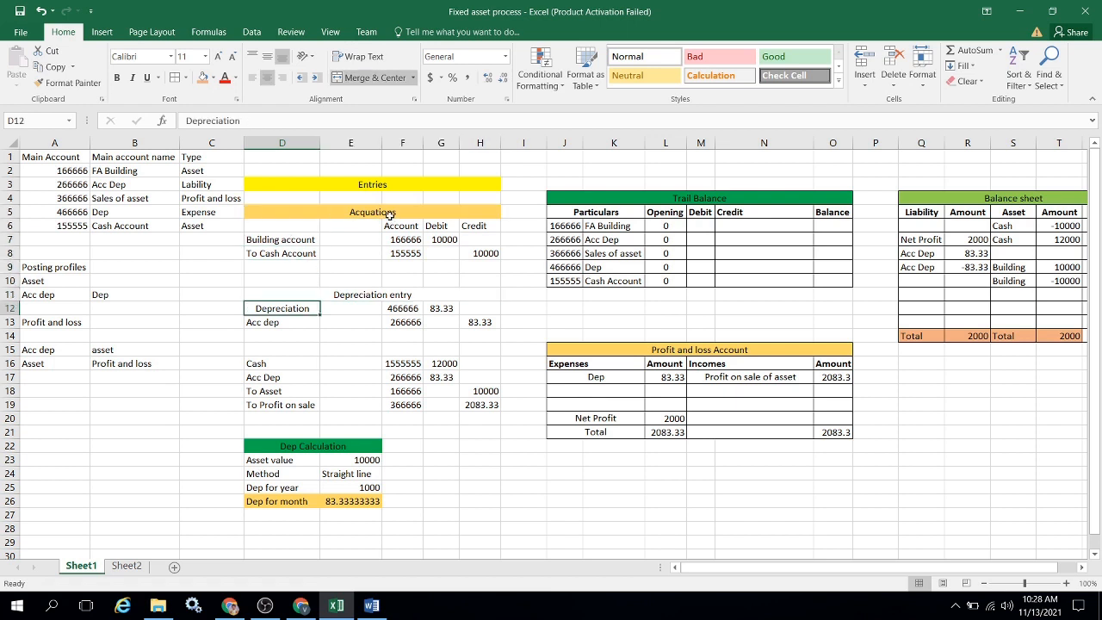
key("Down")
key("Up")
key("Up")
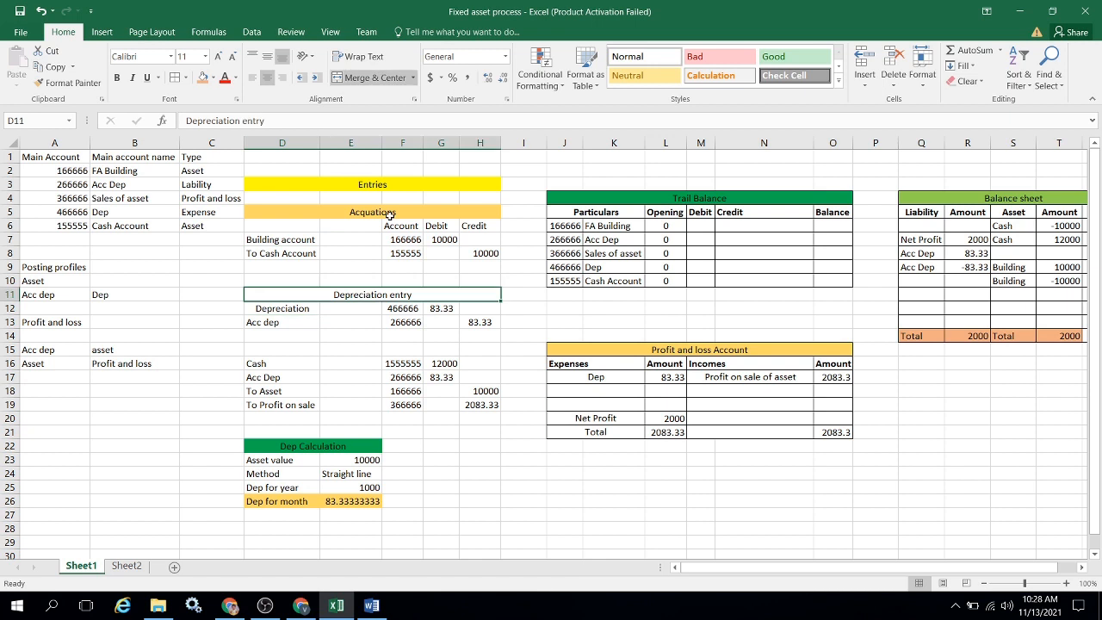
key("ctrl+c")
key("Down")
key("Down")
key("Down")
key("Down")
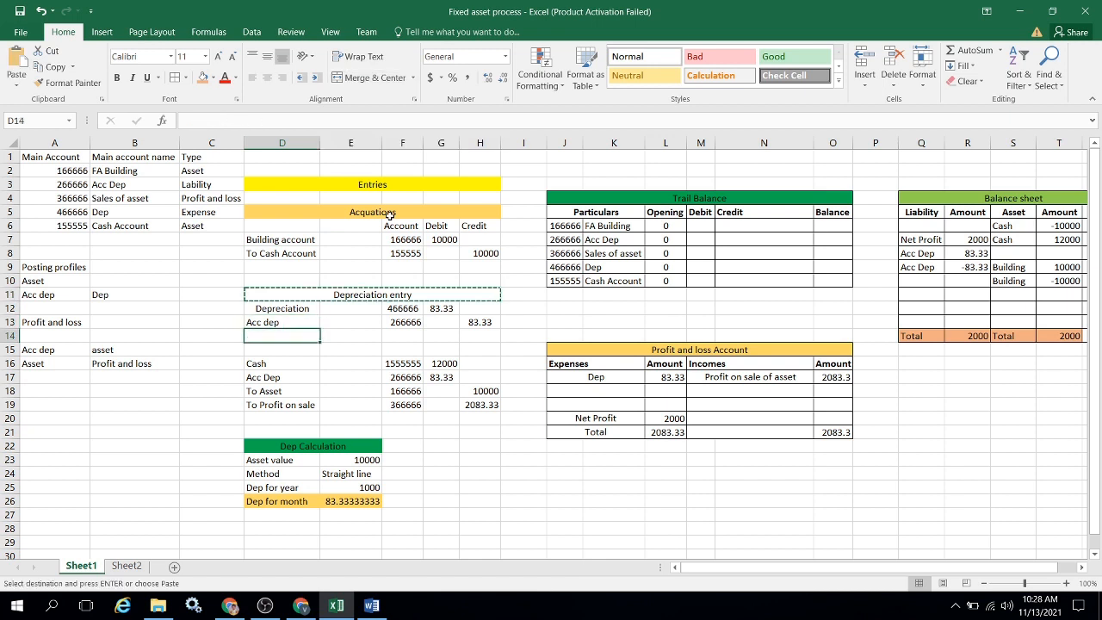
key("ctrl+v")
Change the copied heading in D15 to "Disposal sale".
key("F2")
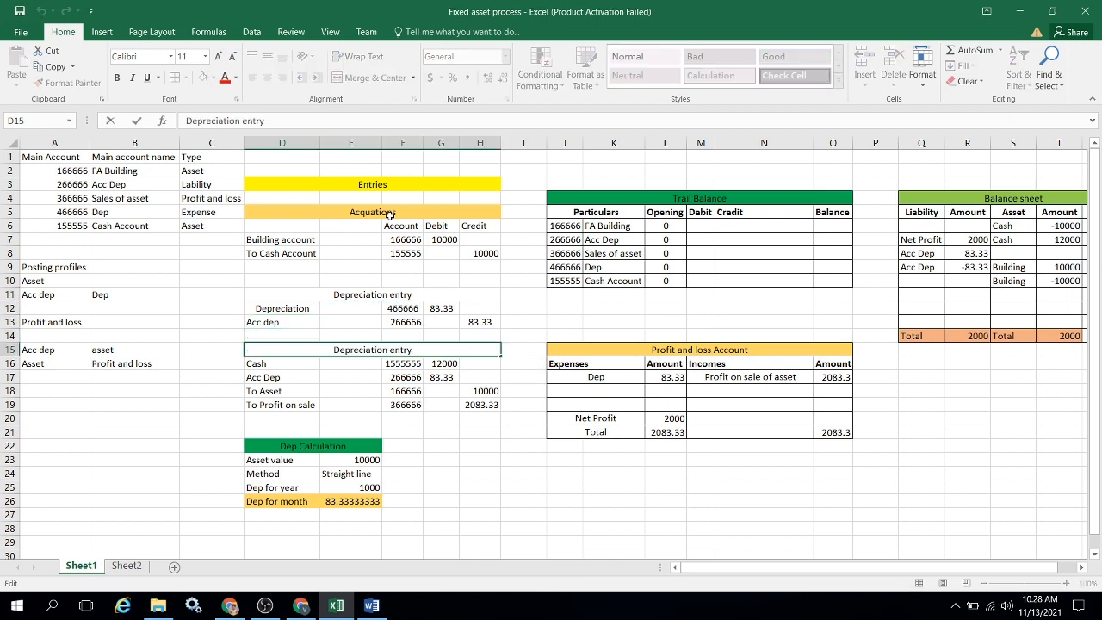
key("BackSpace")
key("BackSpace")
key("BackSpace")
key("BackSpace")
key("BackSpace")
key("BackSpace")
key("BackSpace")
key("BackSpace")
key("BackSpace")
key("BackSpace")
key("BackSpace")
key("BackSpace")
key("BackSpace")
key("BackSpace")
key("BackSpace")
key("BackSpace")
key("BackSpace")
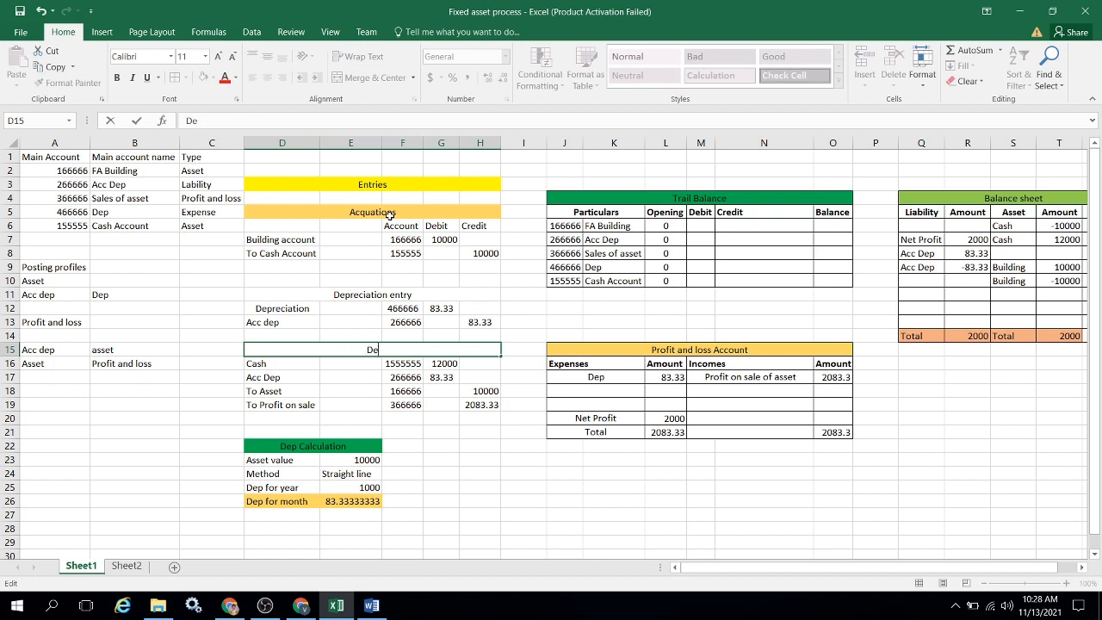
type("isposal sale")
key("Return")
key("Up")
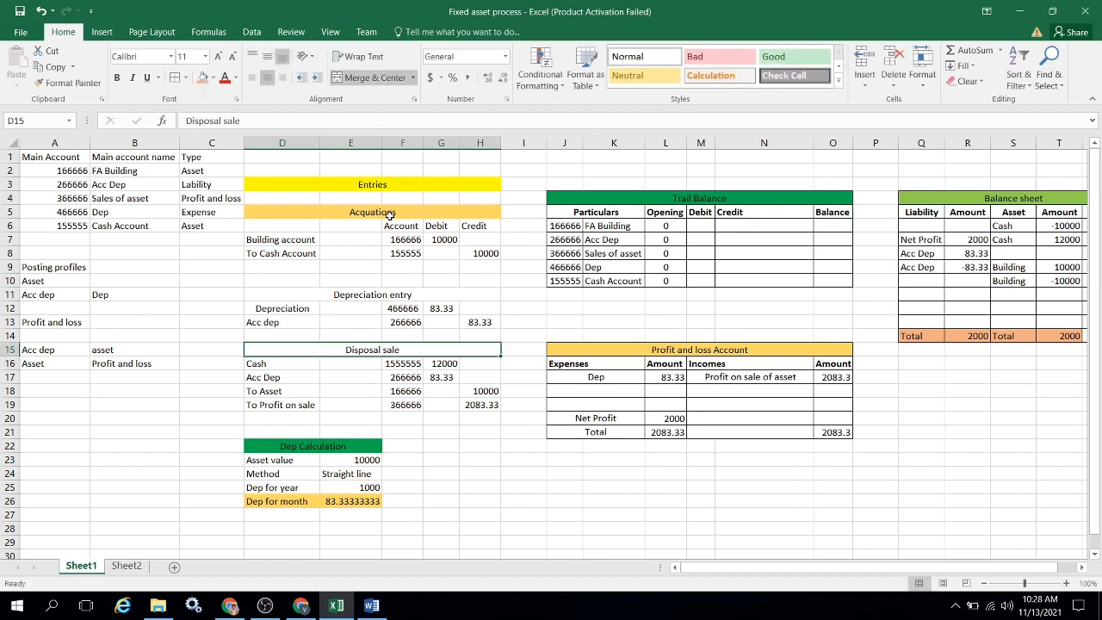
Fill the Disposal sale heading with light orange and the Depreciation entry heading with the standard light blue.
left_click(202, 78)
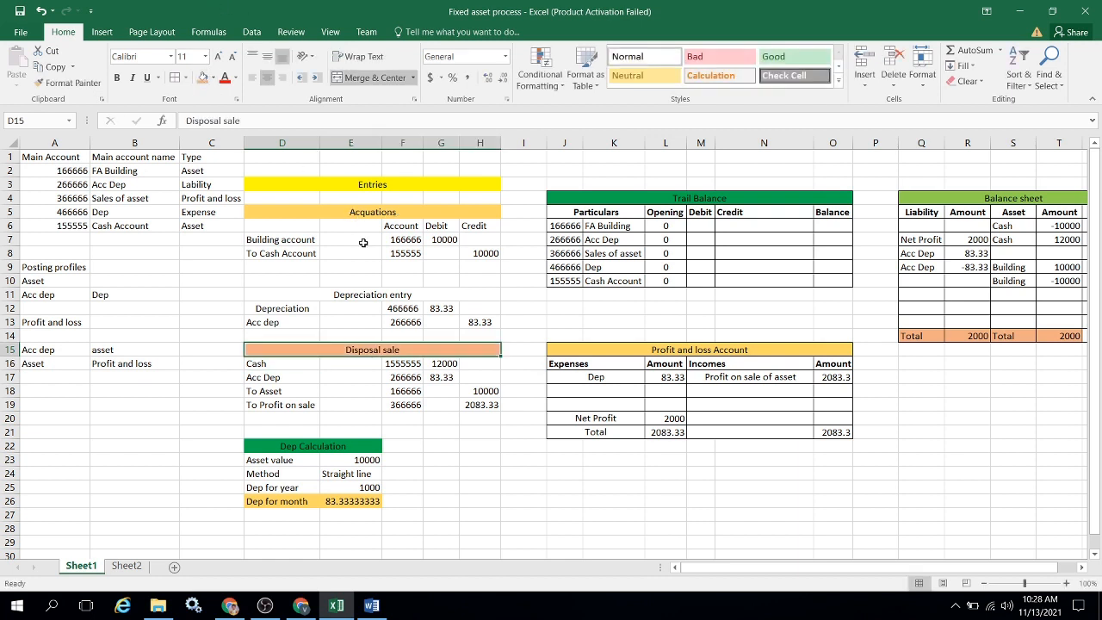
left_click(385, 290)
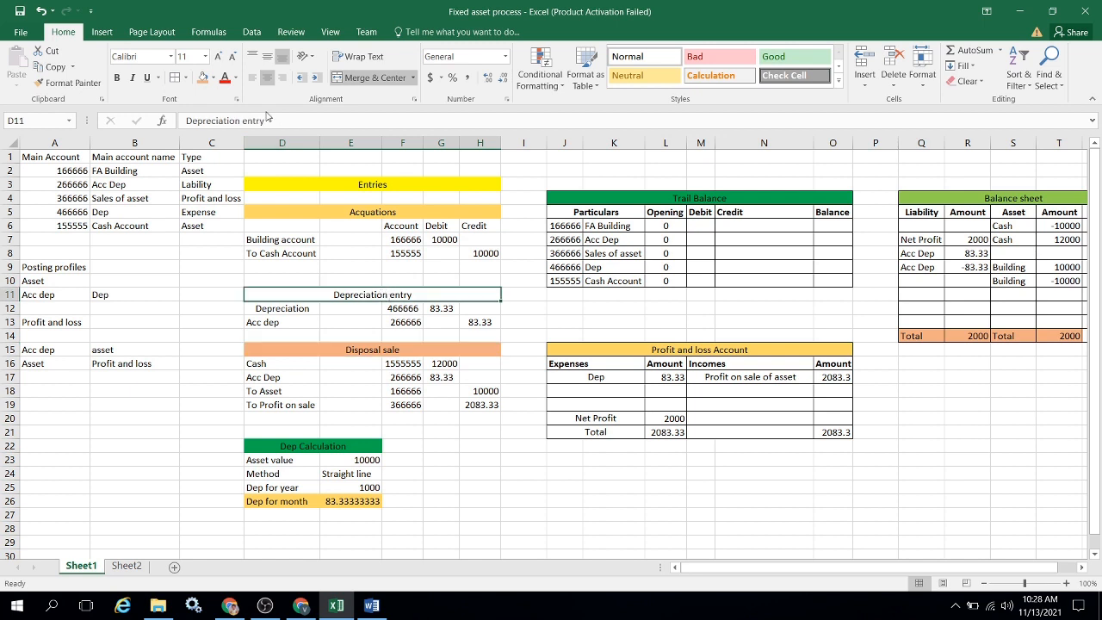
left_click(212, 77)
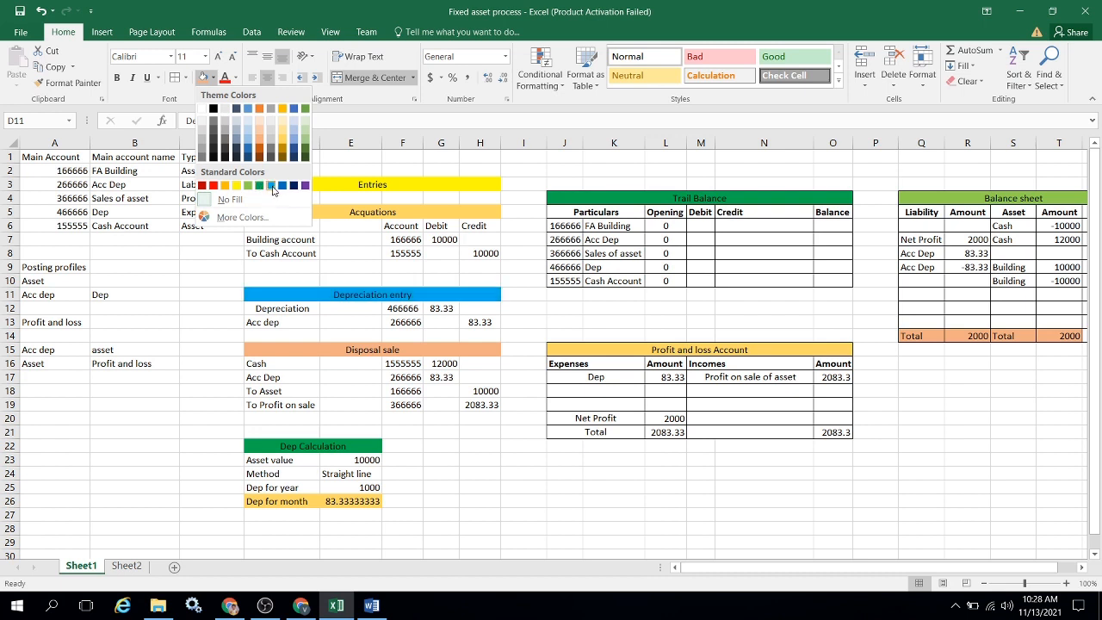
left_click(273, 188)
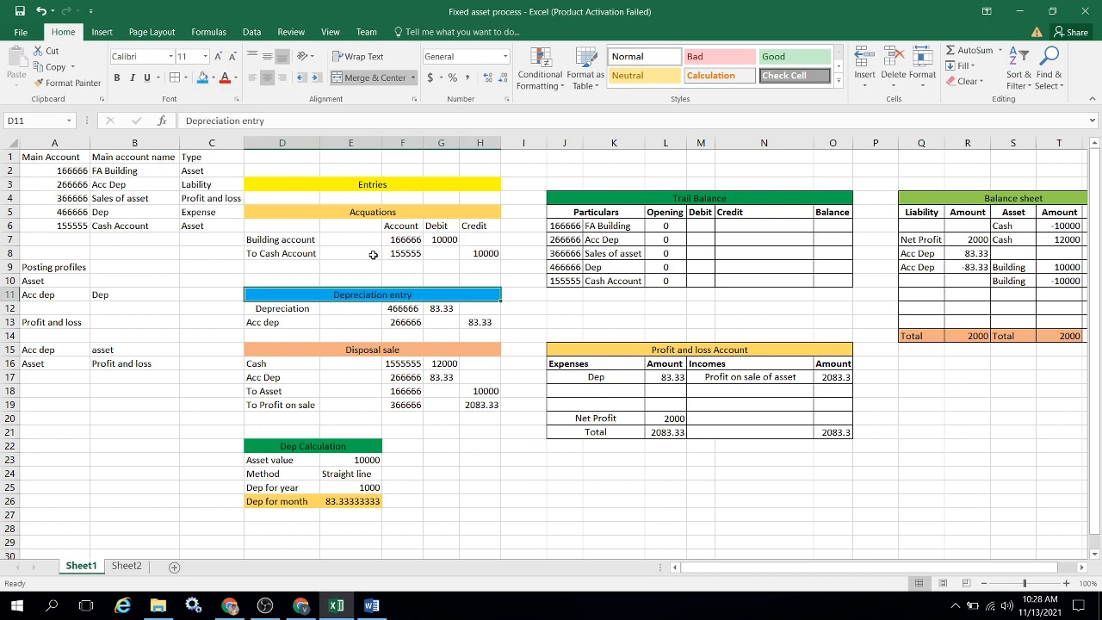
Examine the Building account and To Cash Account lines of the Acquations entry.
left_click(366, 212)
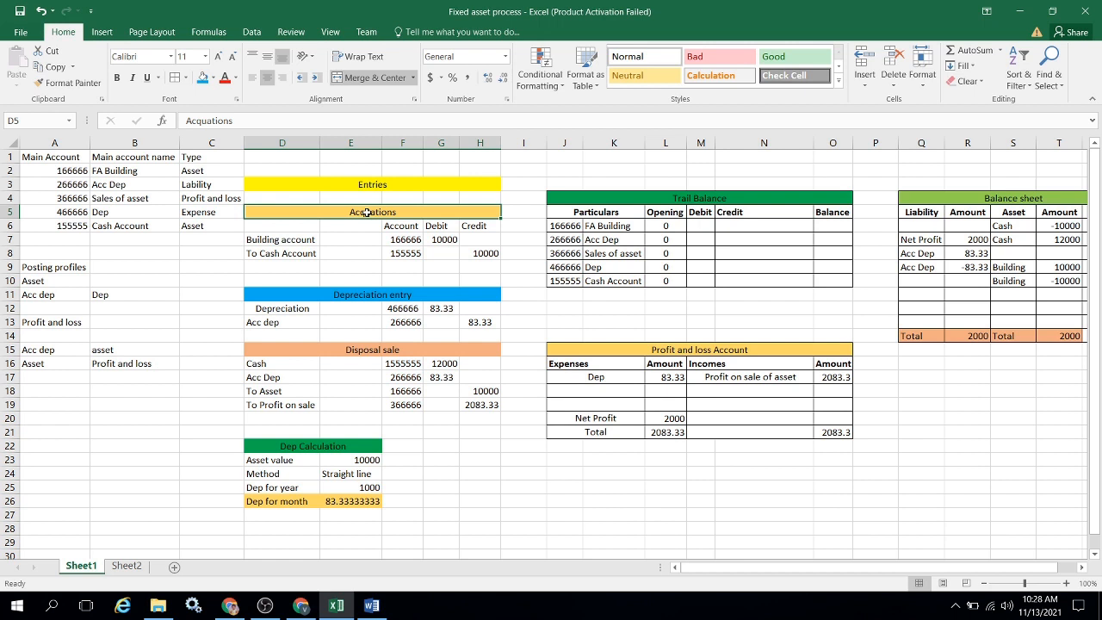
key("Down")
key("Down")
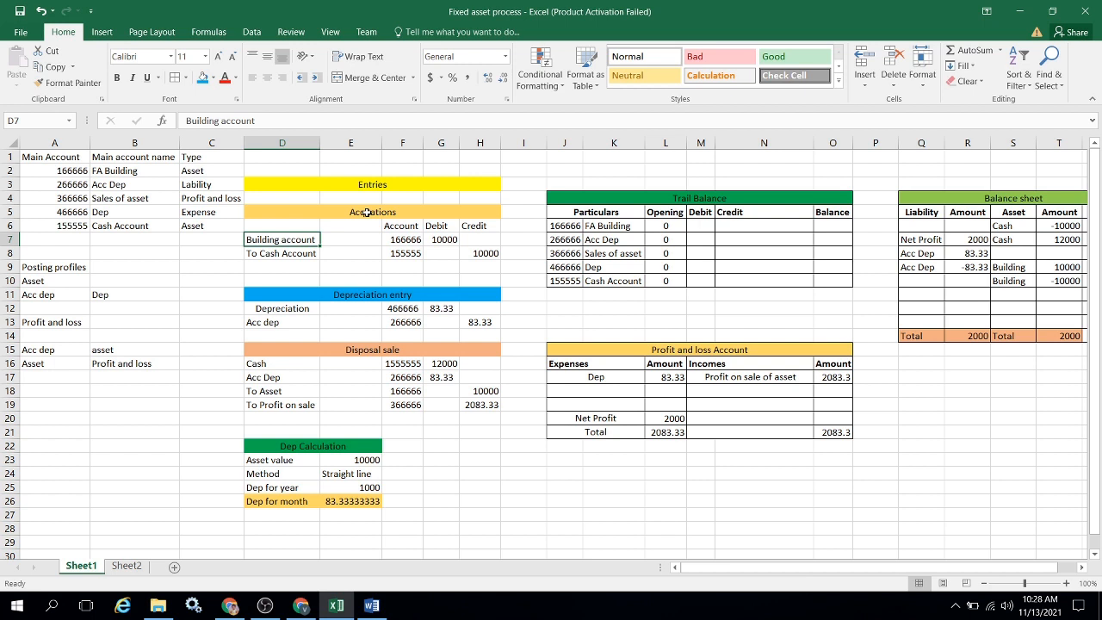
key("Up")
key("Down")
key("Down")
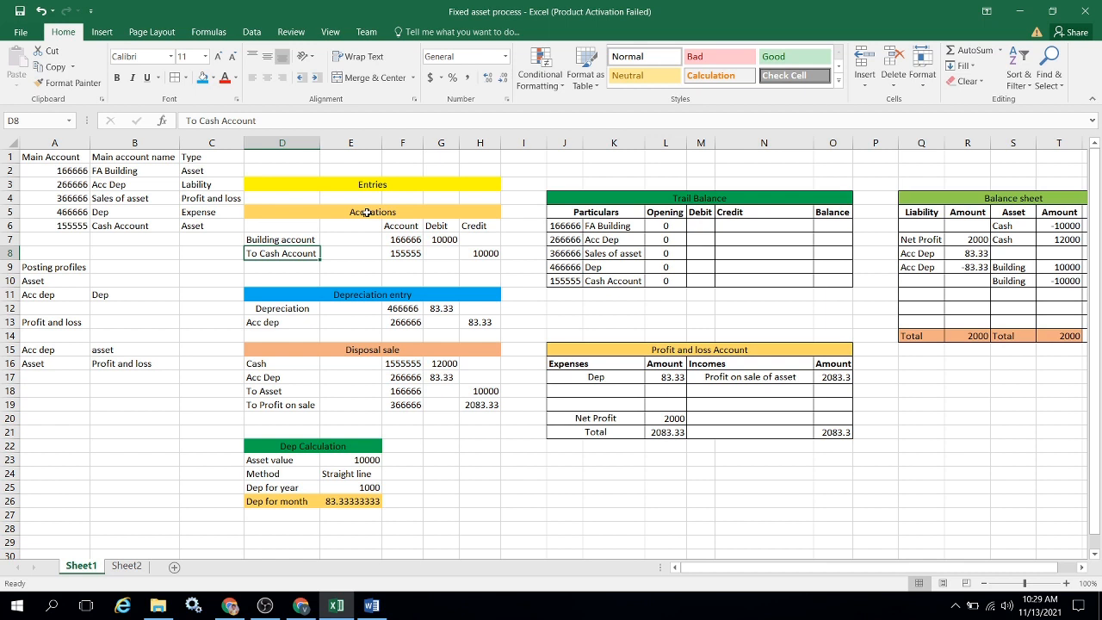
key("Up")
key("Down")
key("Up")
key("Down")
key("Up")
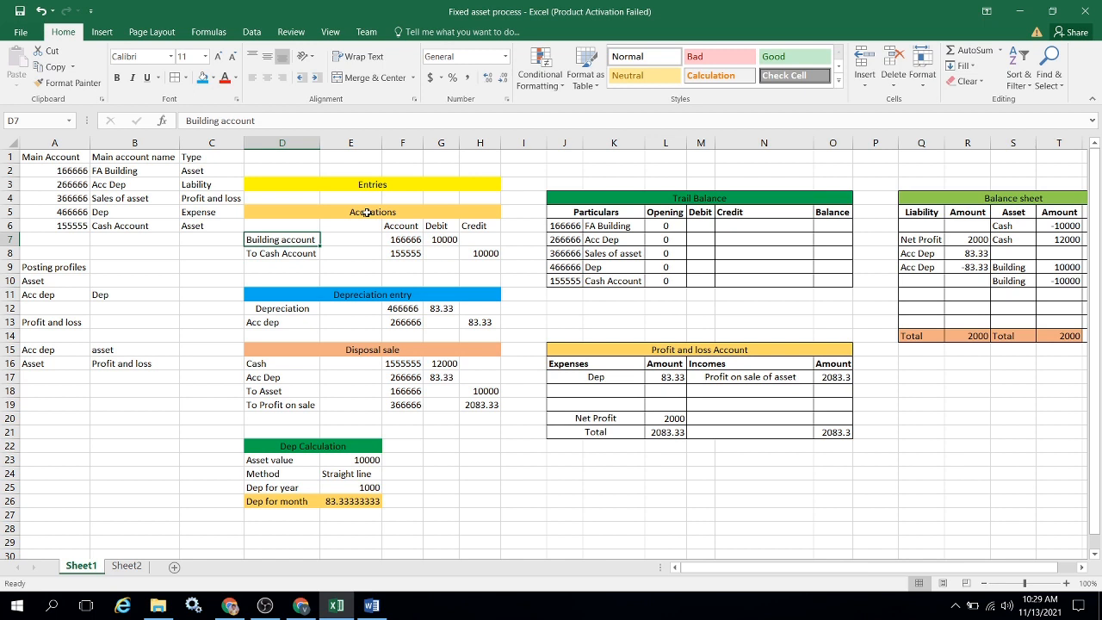
key("Down")
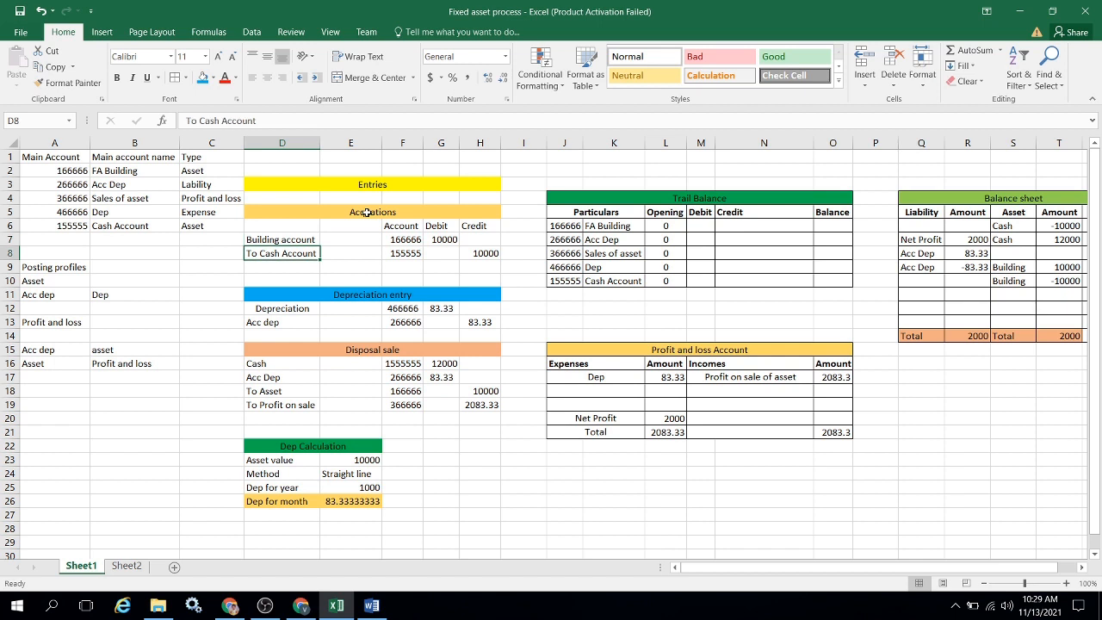
Review the Depreciation and Acc dep lines of the Depreciation entry and the depreciation debit amount.
key("Down")
key("Down")
key("Down")
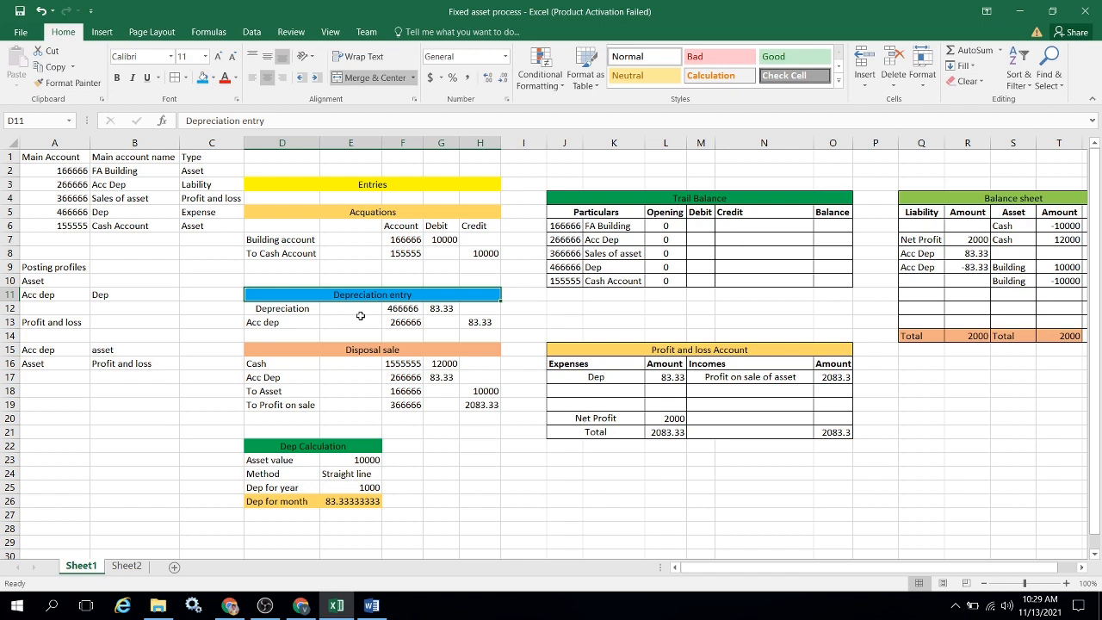
left_click(308, 310)
left_click(305, 323)
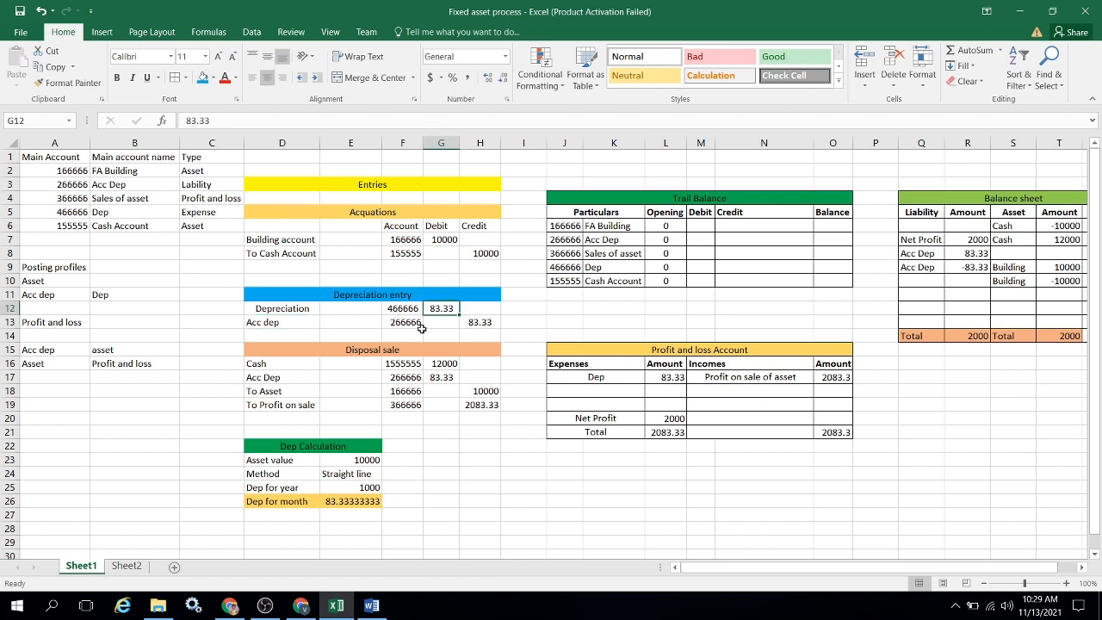
Examine the Disposal sale entry line by line, with the amounts for Cash, Acc Dep, To Asset and To Profit on sale.
left_click(357, 351)
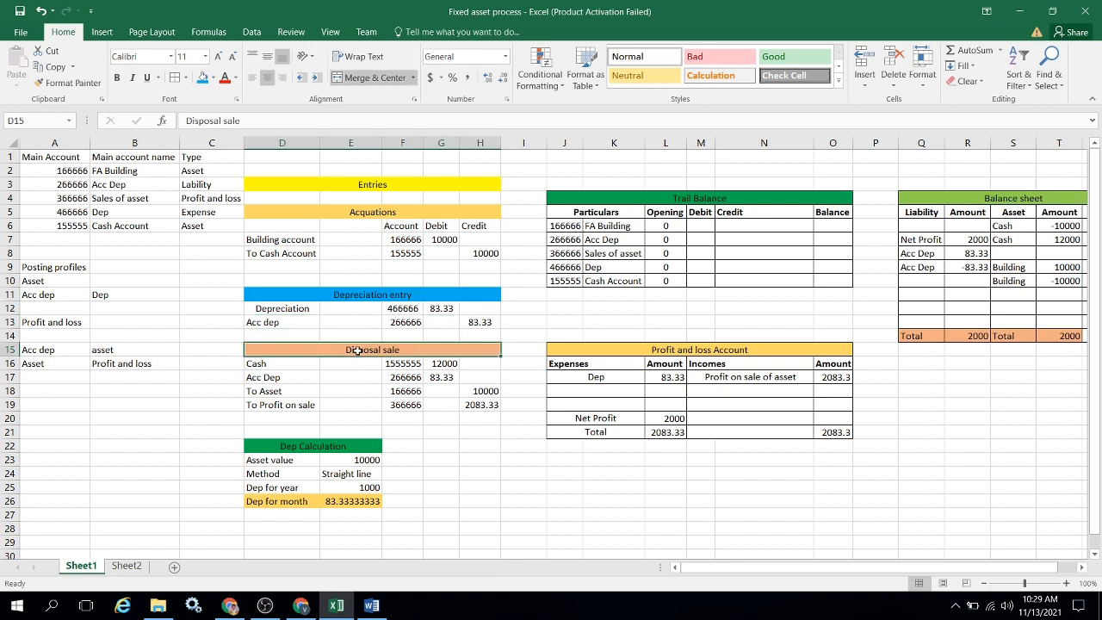
left_click(299, 365)
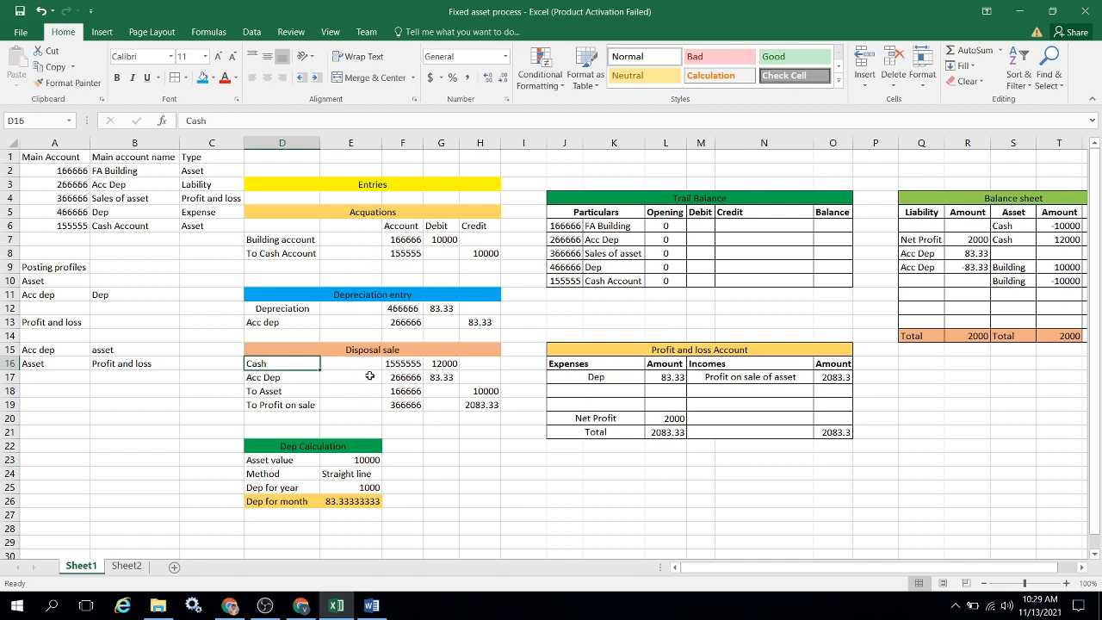
left_click(436, 362)
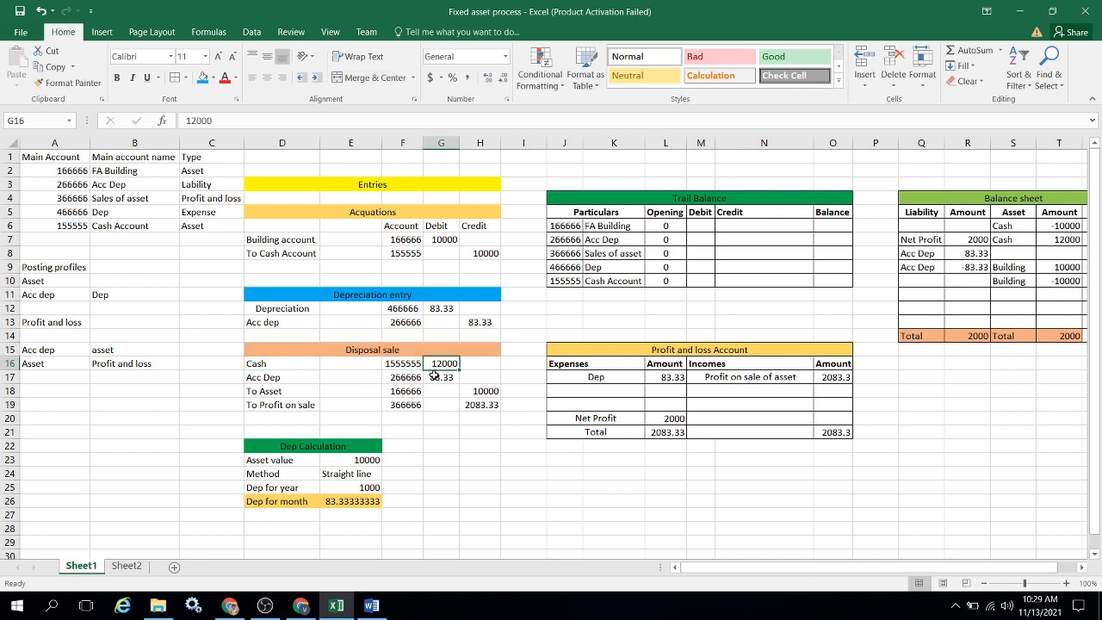
left_click(295, 379)
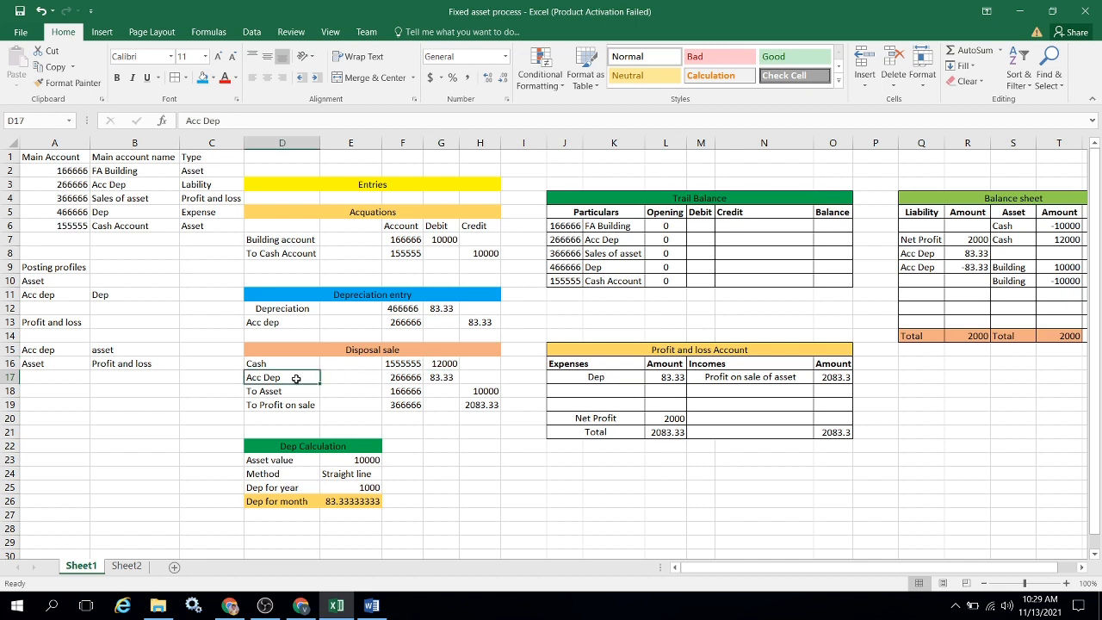
left_click(444, 377)
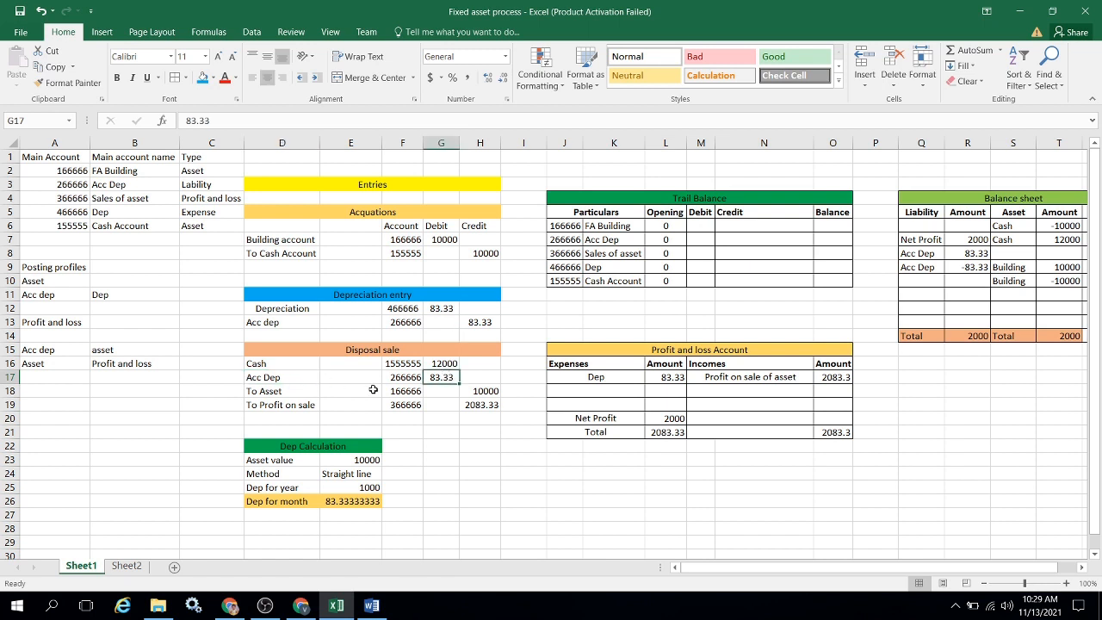
left_click(302, 395)
left_click(483, 391)
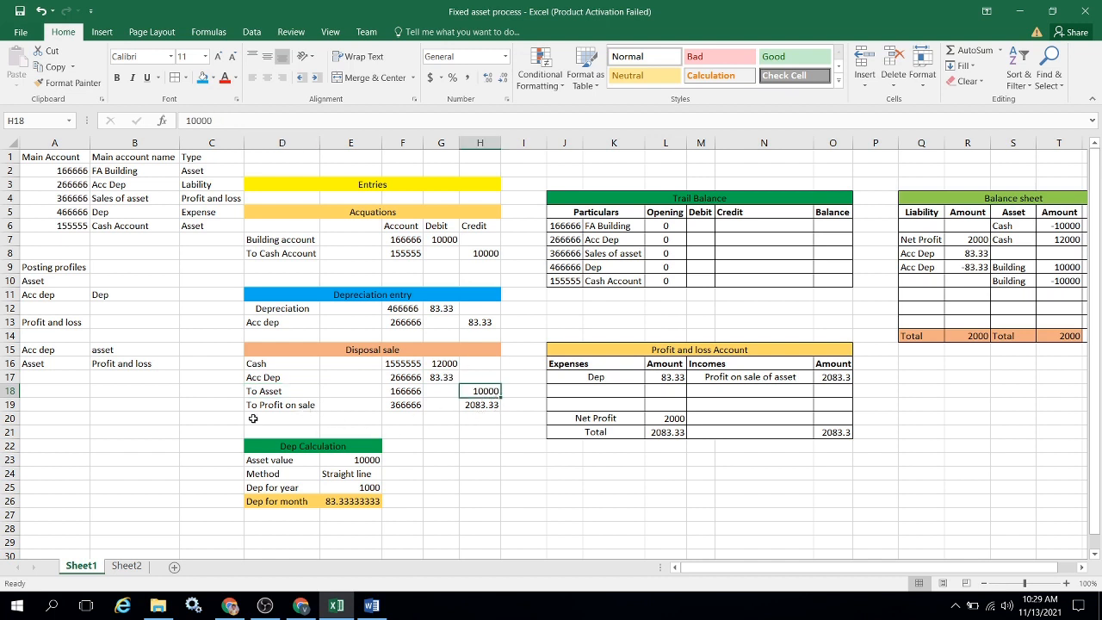
left_click(271, 406)
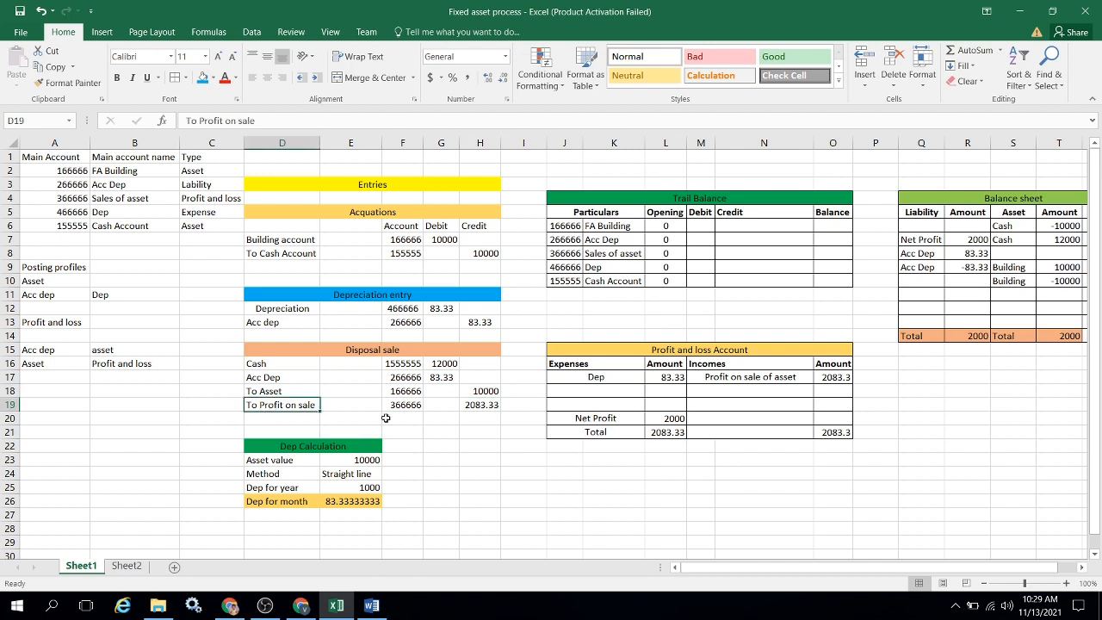
left_click(497, 406)
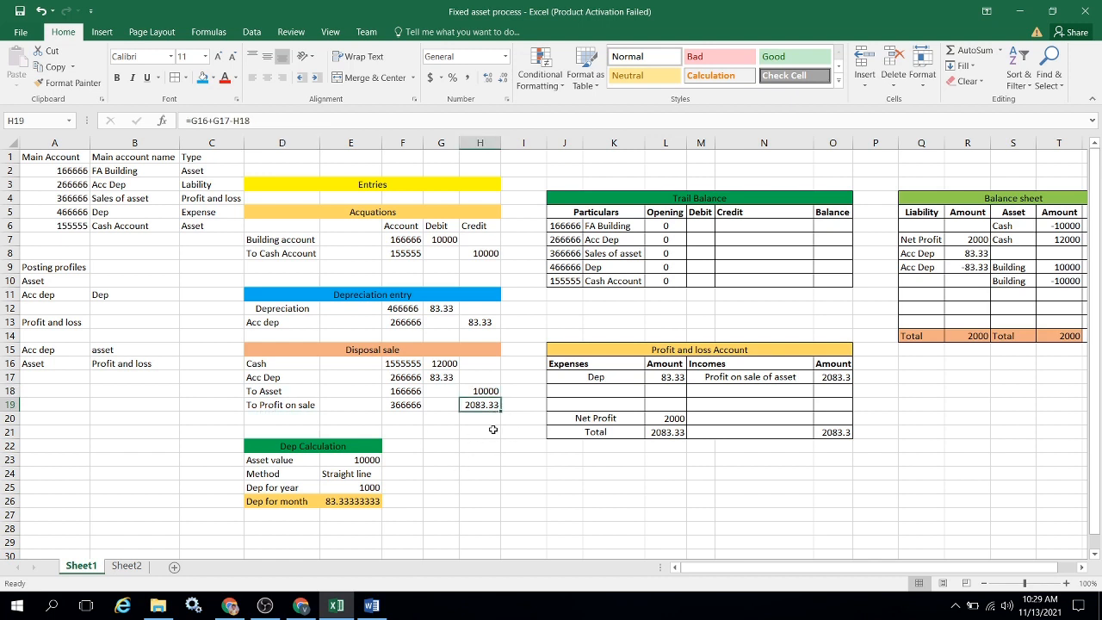
Examine the asset value and depreciation method in the Dep Calculation table.
left_click(309, 448)
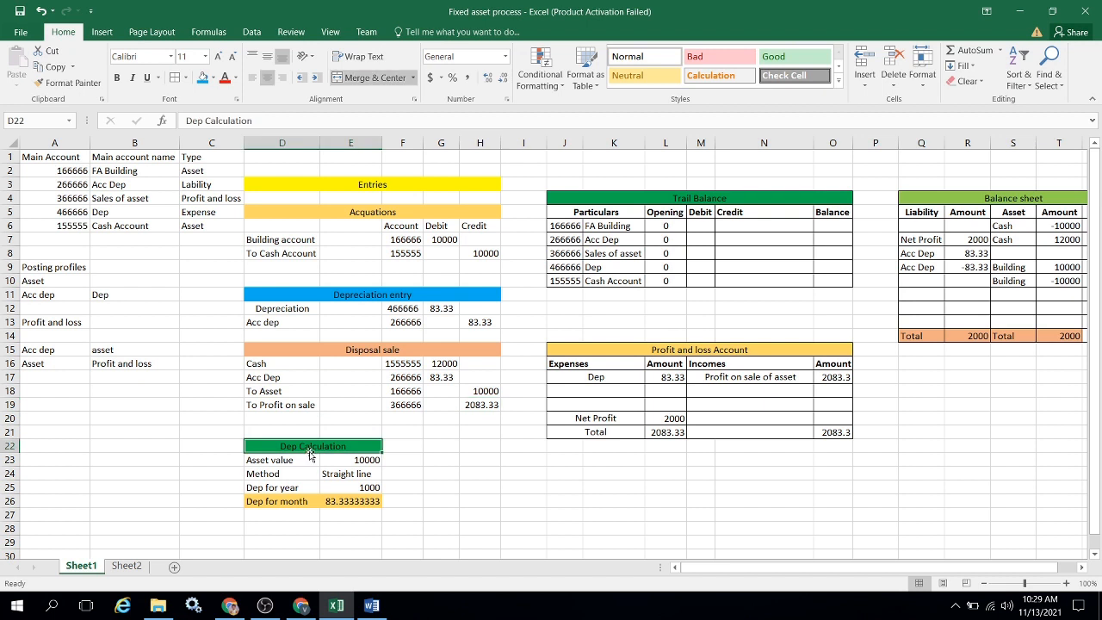
left_click(274, 461)
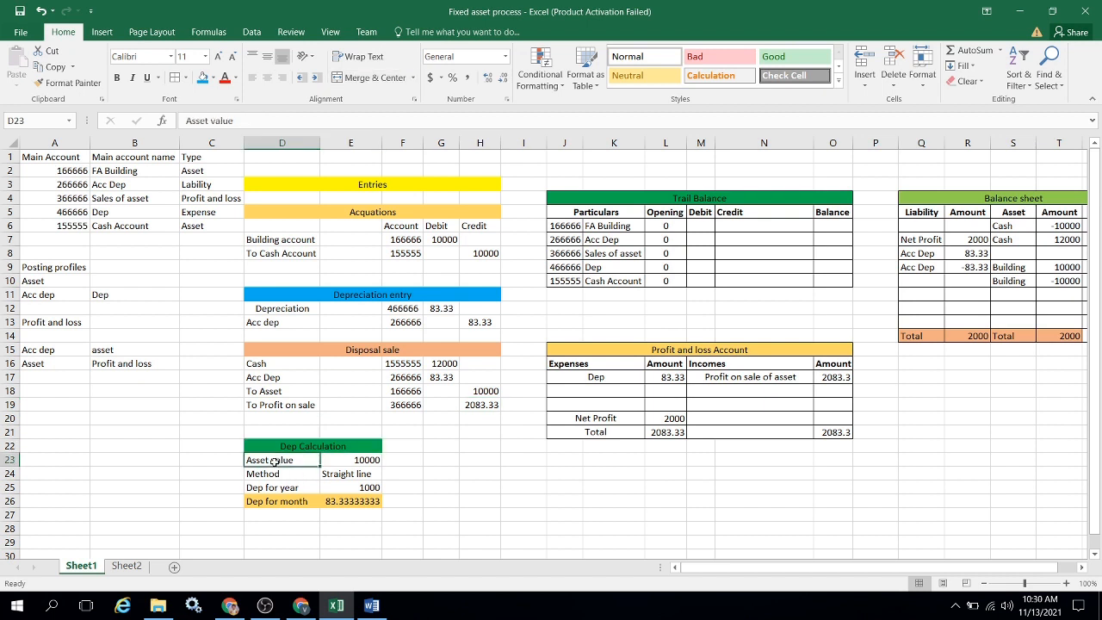
key("Right")
key("Down")
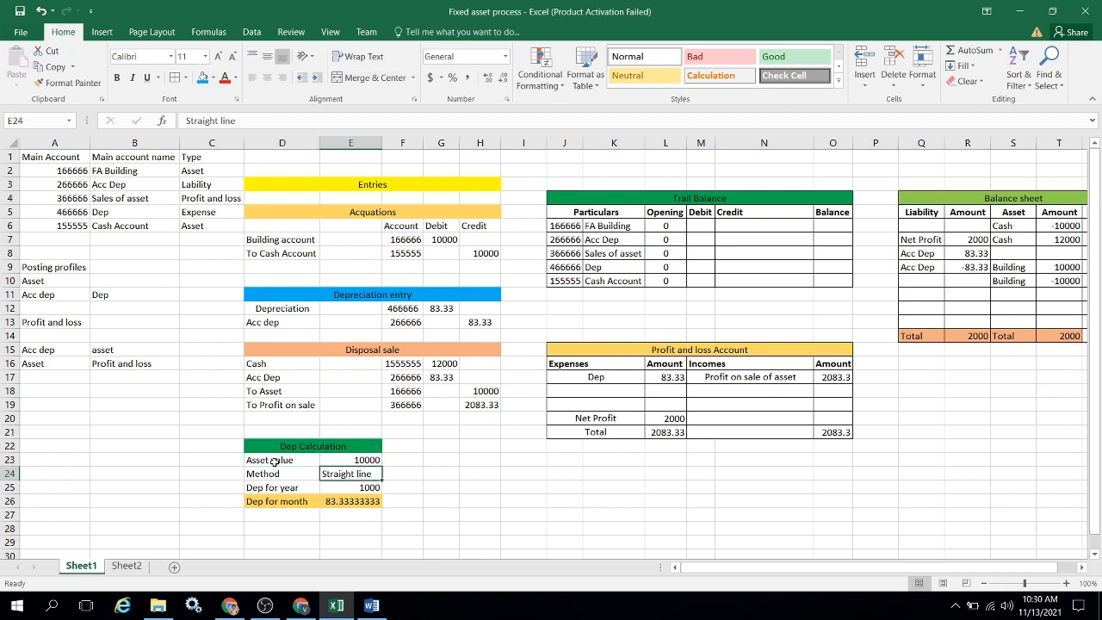
key("Up")
key("Down")
key("Up")
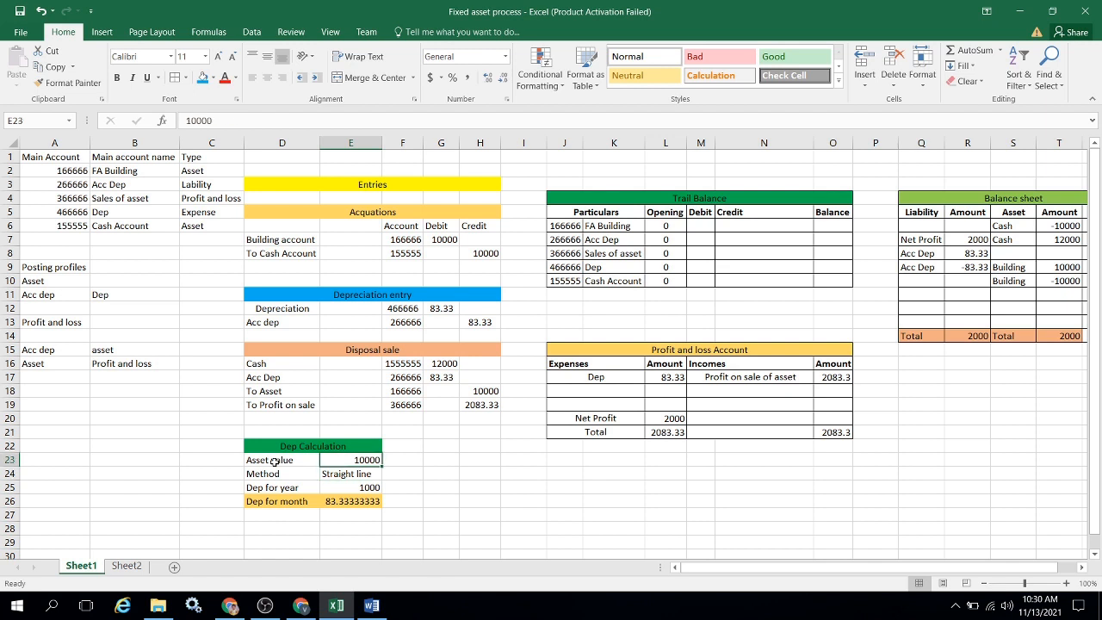
key("Down")
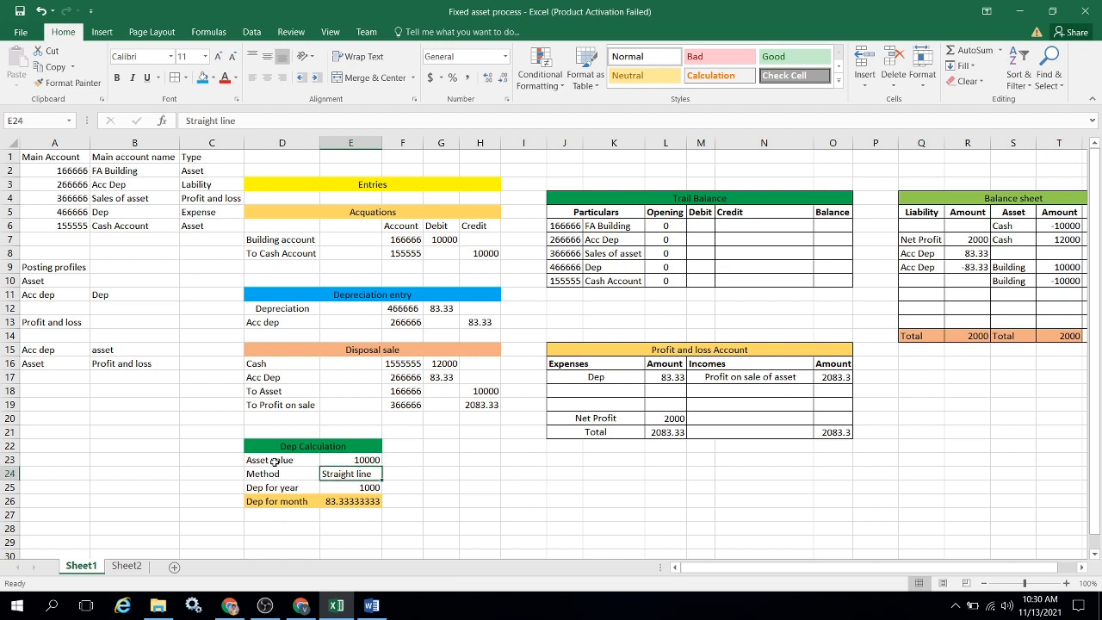
Enter "10 life" in F24, beside the Straight line method.
key("Right")
type("10")
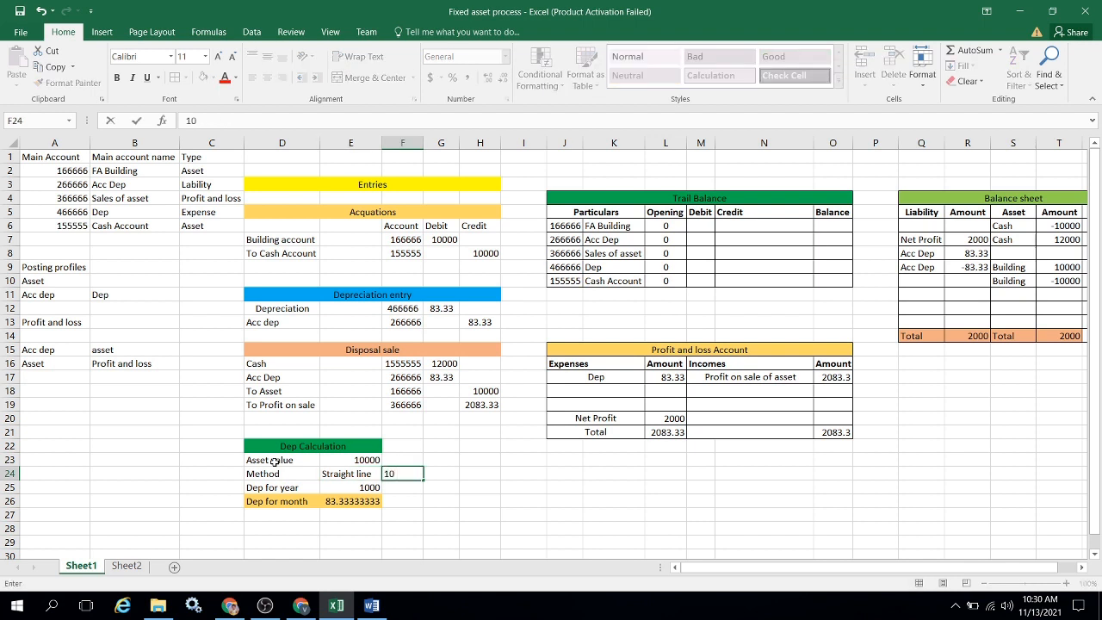
type(" life")
key("Return")
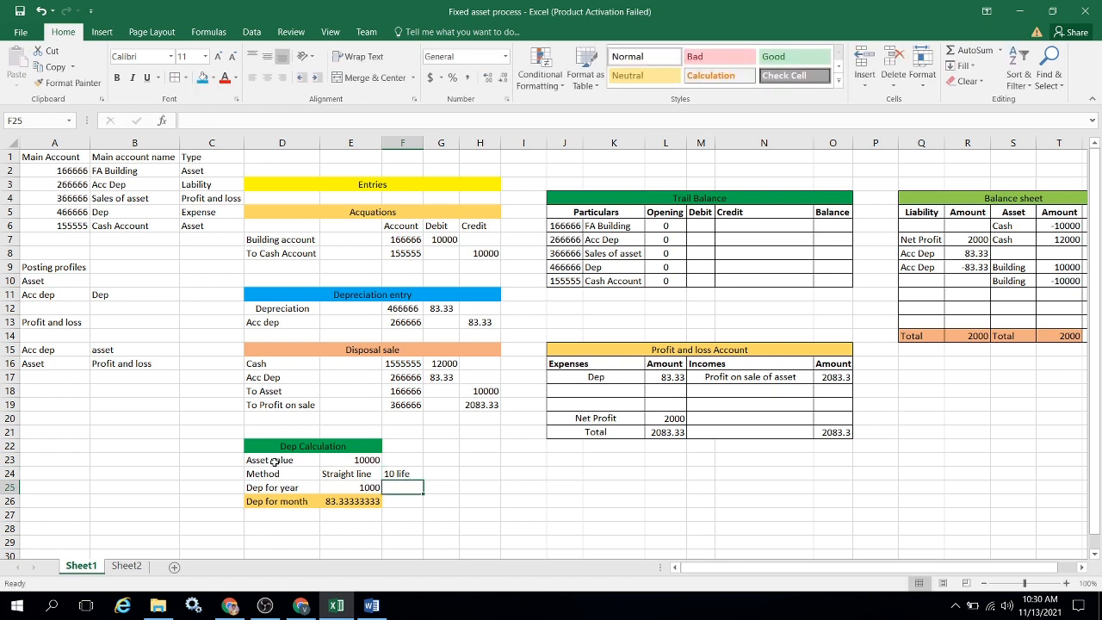
Inspect the formulas behind Dep for year and Dep for month in the Dep Calculation table.
key("Left")
key("F2")
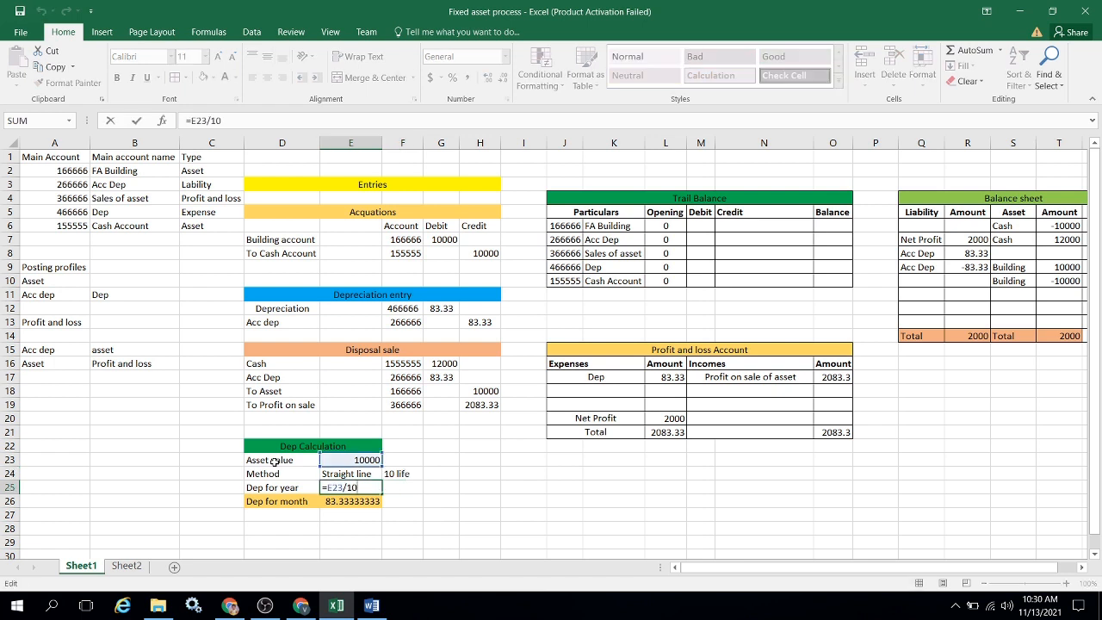
key("Escape")
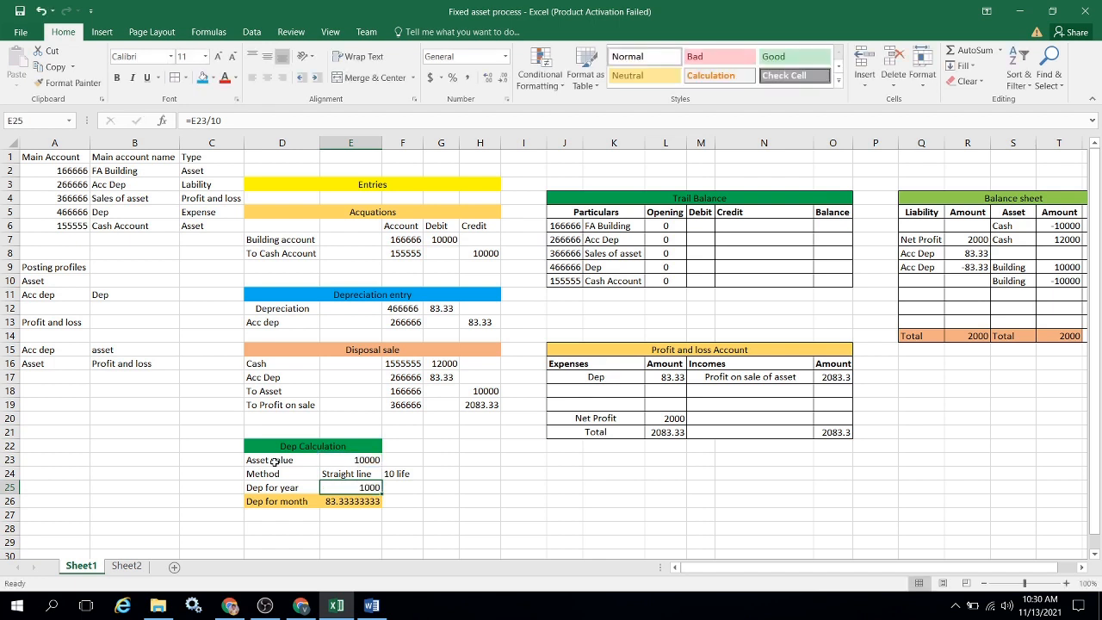
key("Down")
key("F2")
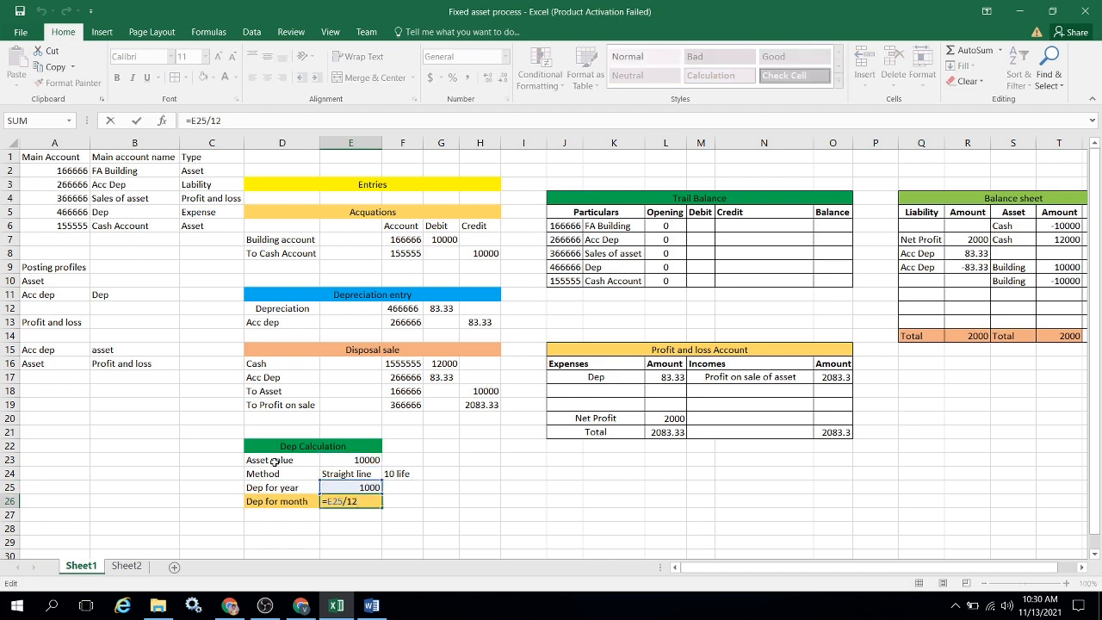
key("Escape")
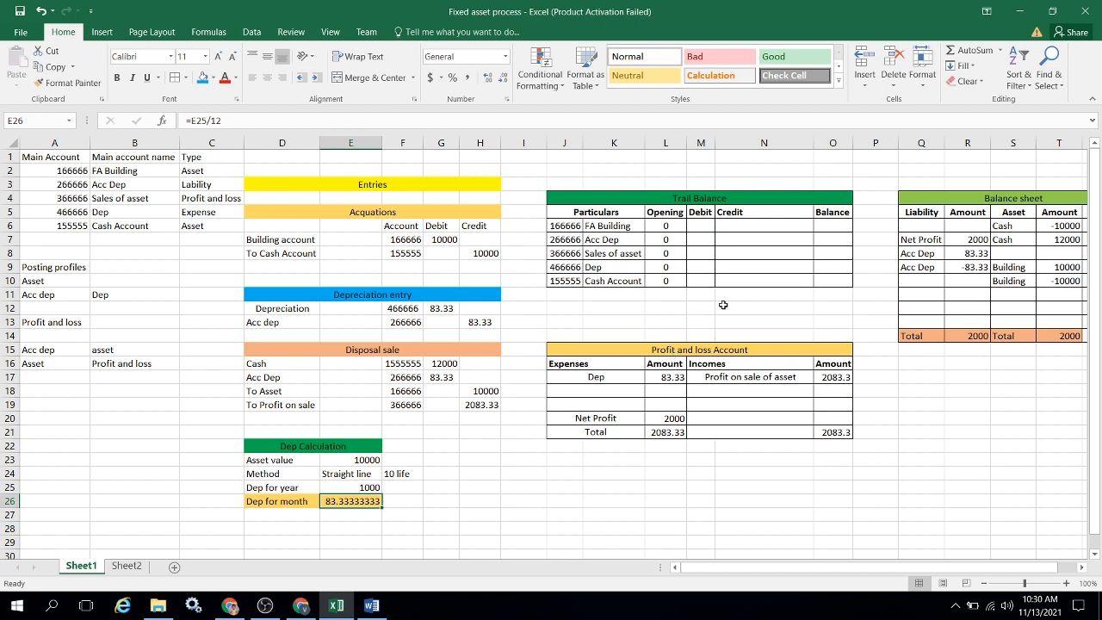
Look over the Credit column of the Trail Balance table from its heading through the account rows.
left_click(759, 223)
key("Up")
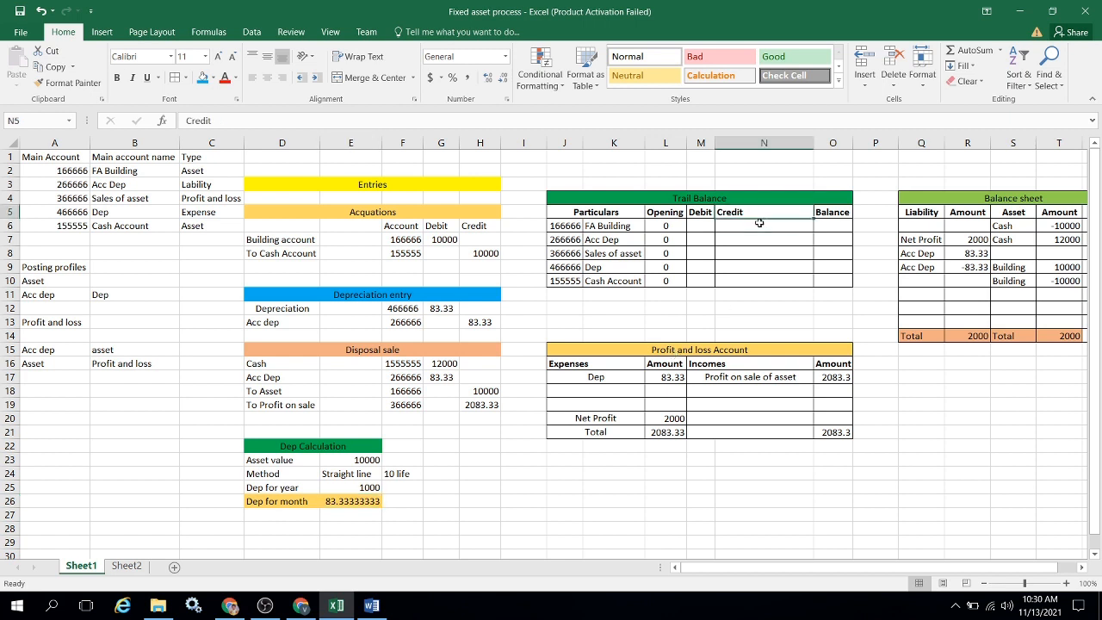
key("shift+Down")
key("shift+Down")
key("shift+Down")
key("Down")
key("Down")
key("Down")
key("Down")
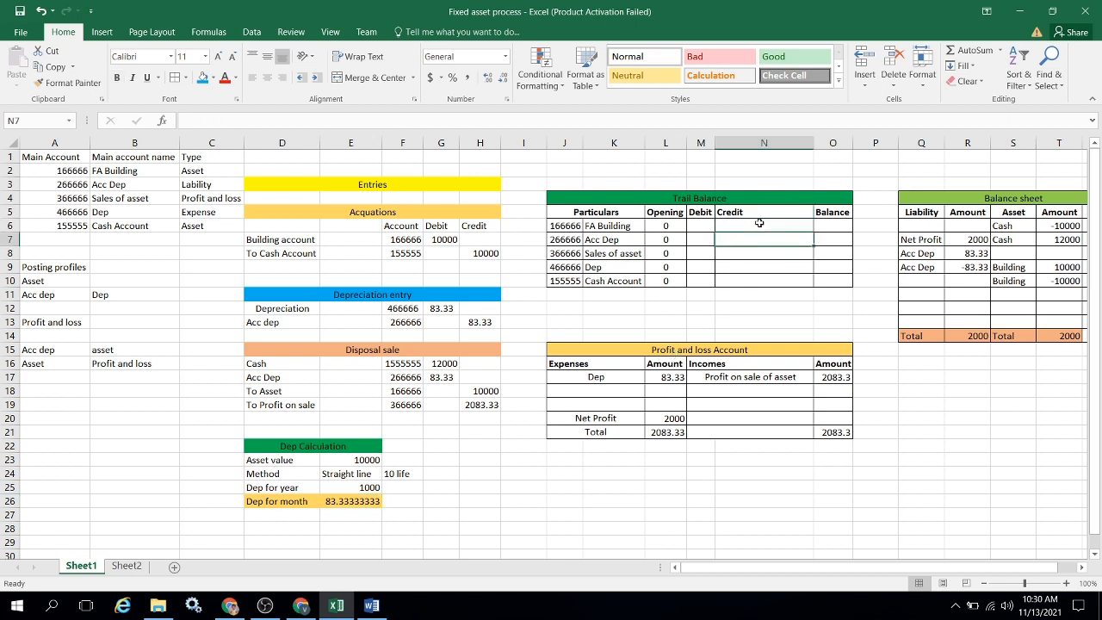
key("Up")
key("Up")
key("Up")
key("Up")
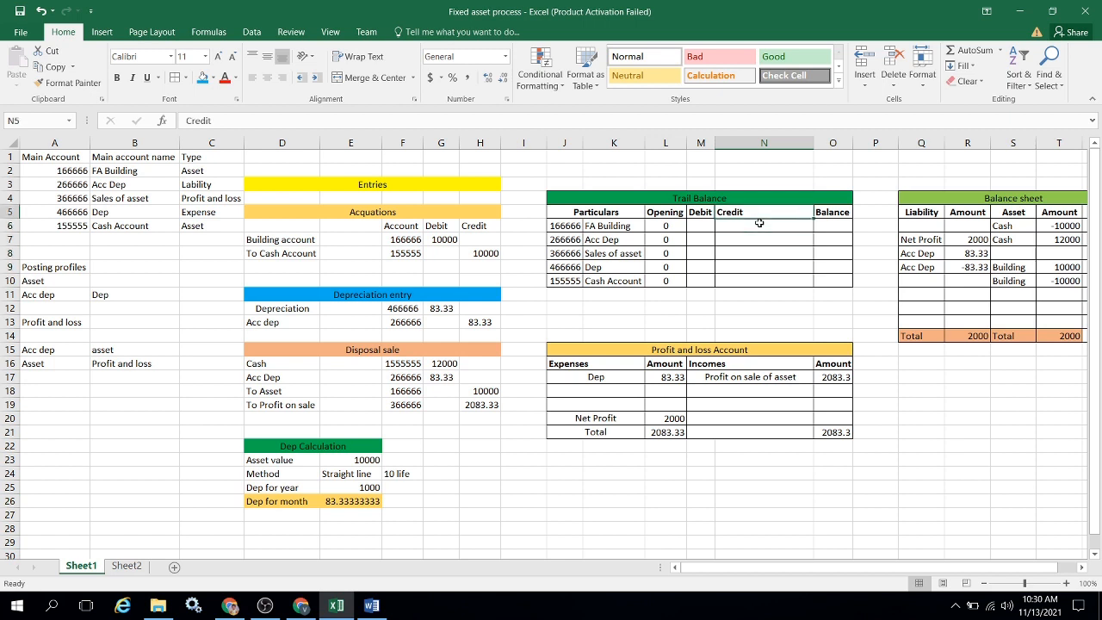
Review the FA Building row of the Trail Balance across Opening, Debit, Credit and Balance, and bring the whole Balance sheet into view.
key("Left")
key("Left")
key("Left")
key("Down")
key("Right")
key("Right")
key("Right")
key("Right")
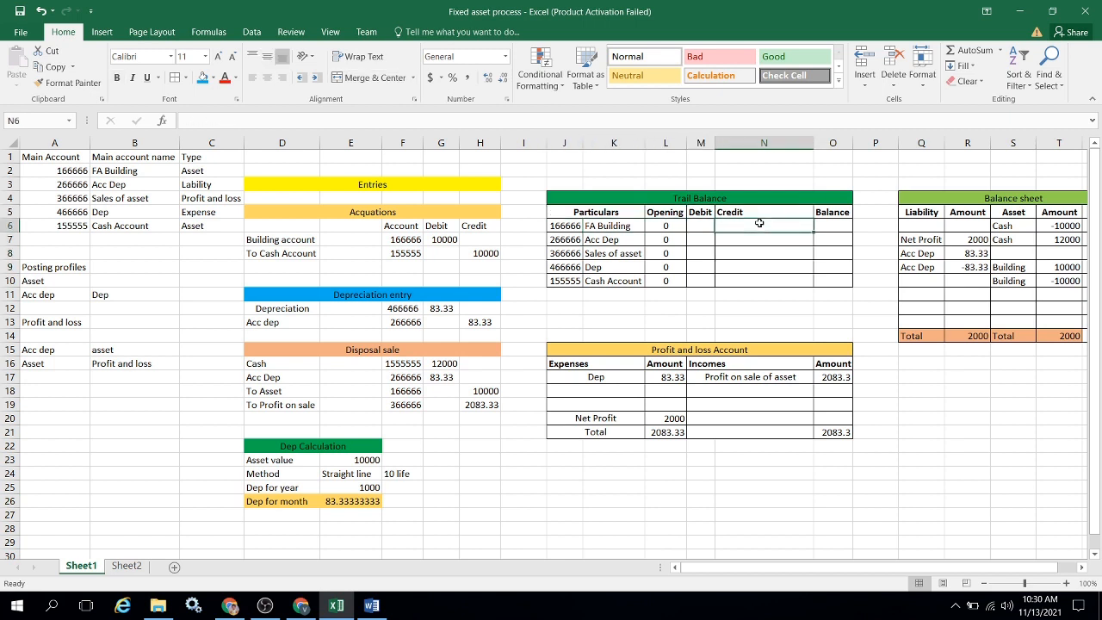
key("Right")
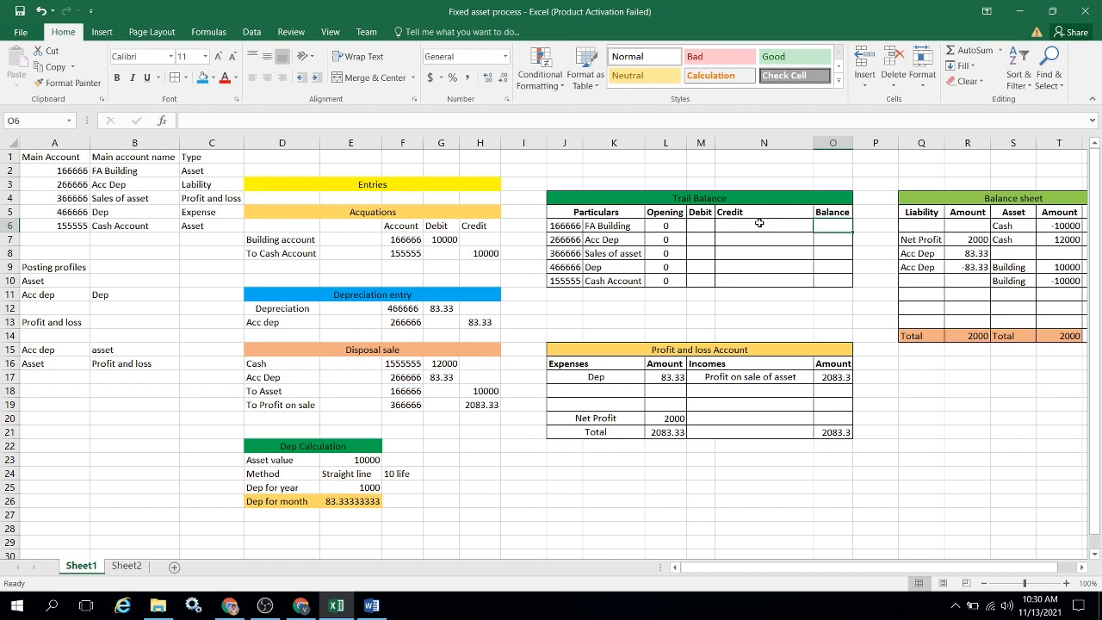
key("Right")
key("Right")
key("Right")
key("Right")
key("Right")
key("Right")
key("Right")
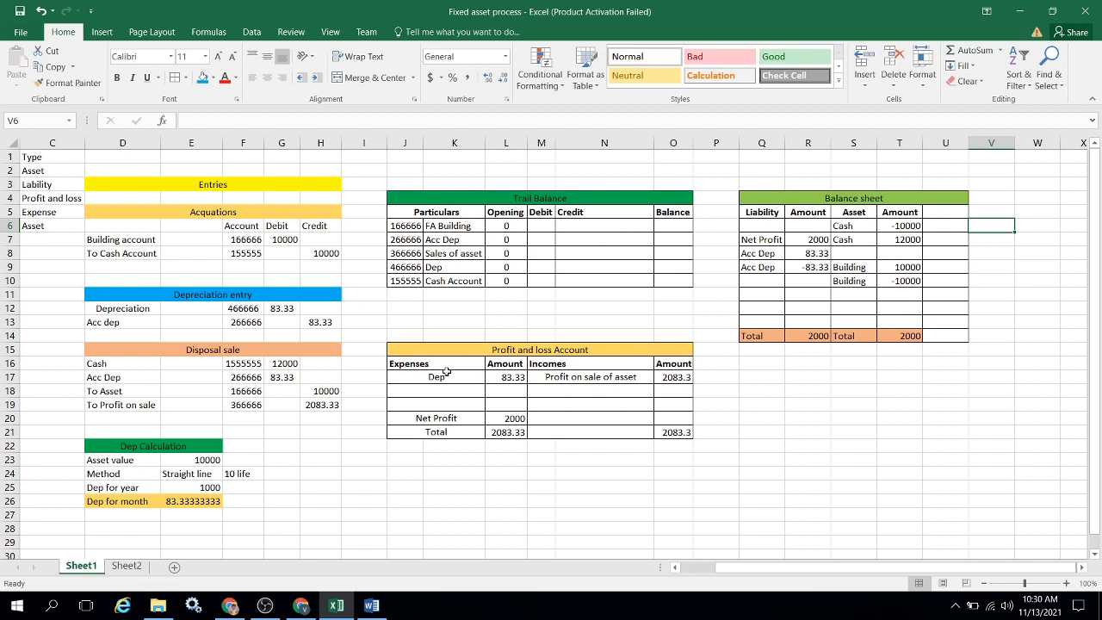
Examine the Profit and loss Account's Dep expense and Profit on sale of asset income with their amounts.
left_click(447, 374)
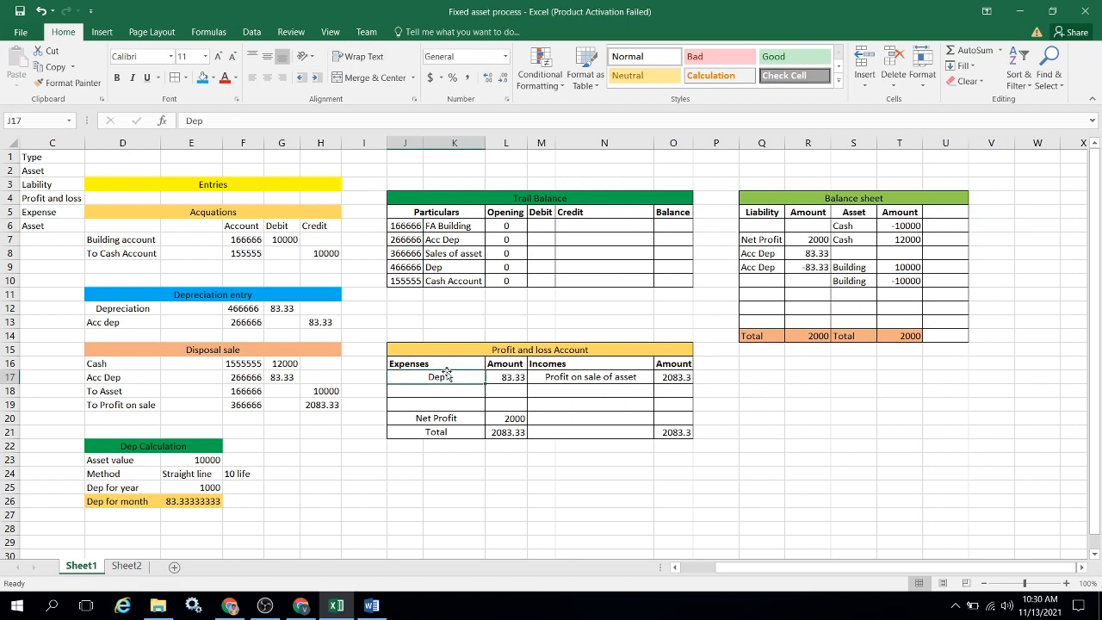
left_click(558, 349)
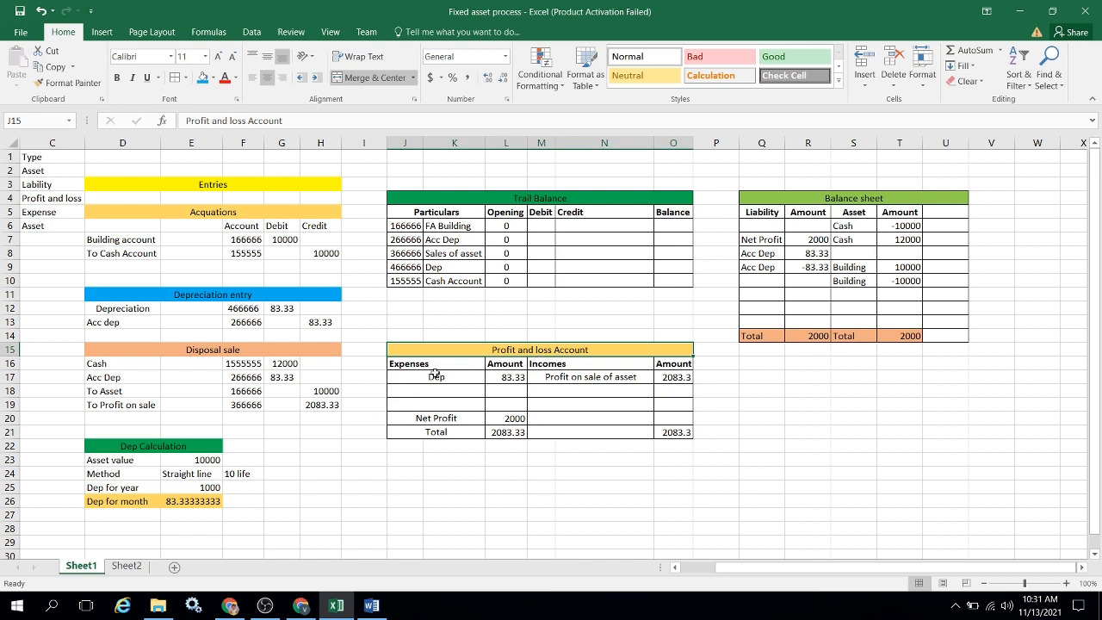
left_click(460, 377)
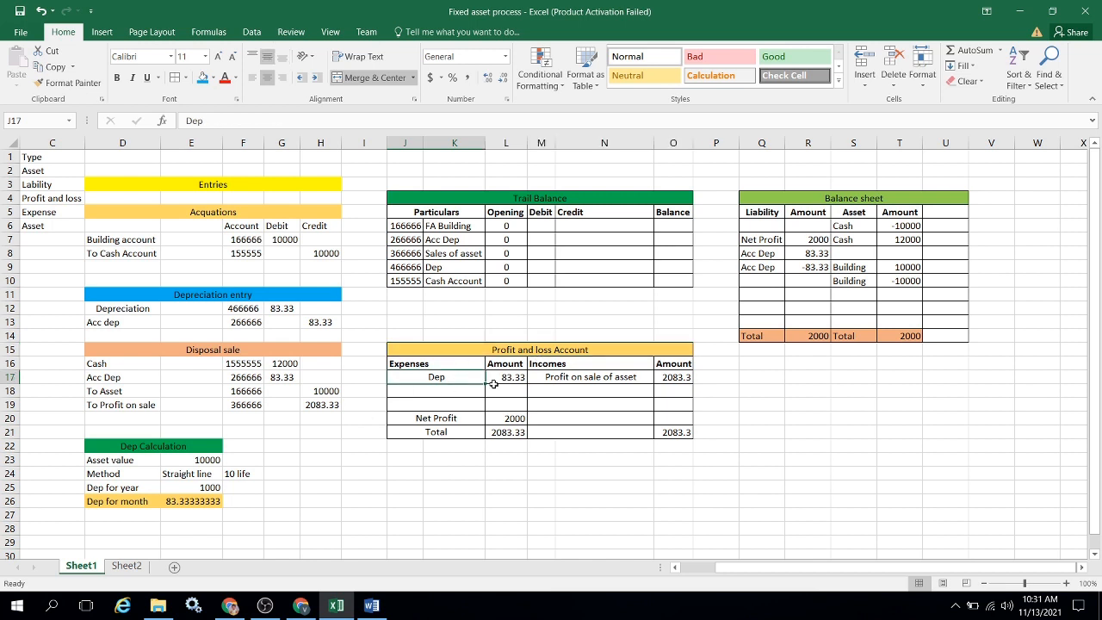
left_click(507, 384)
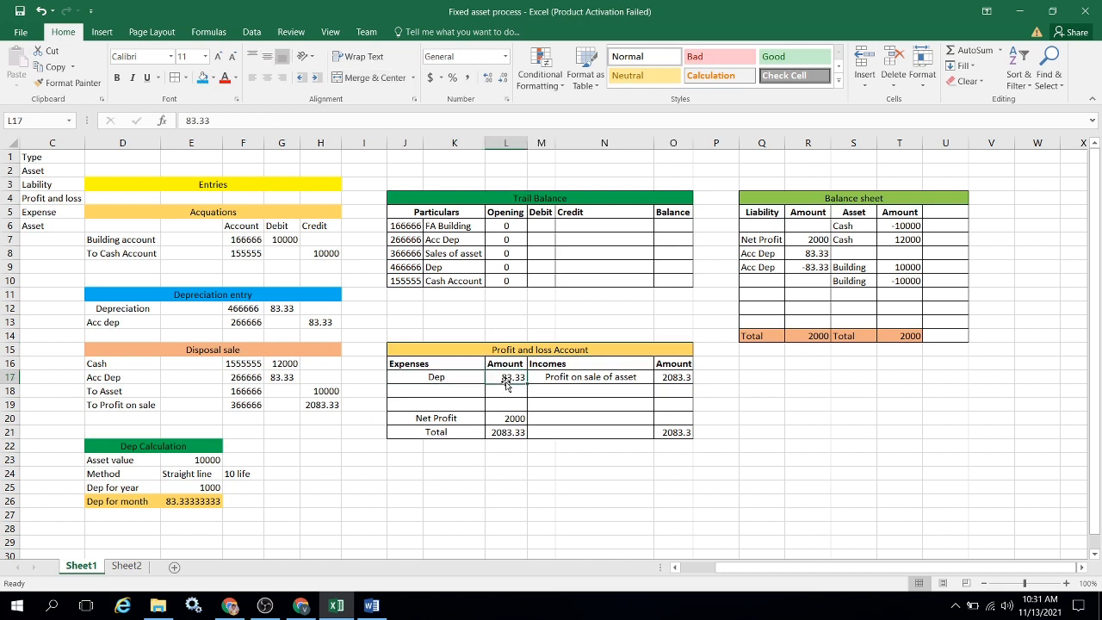
left_click(599, 379)
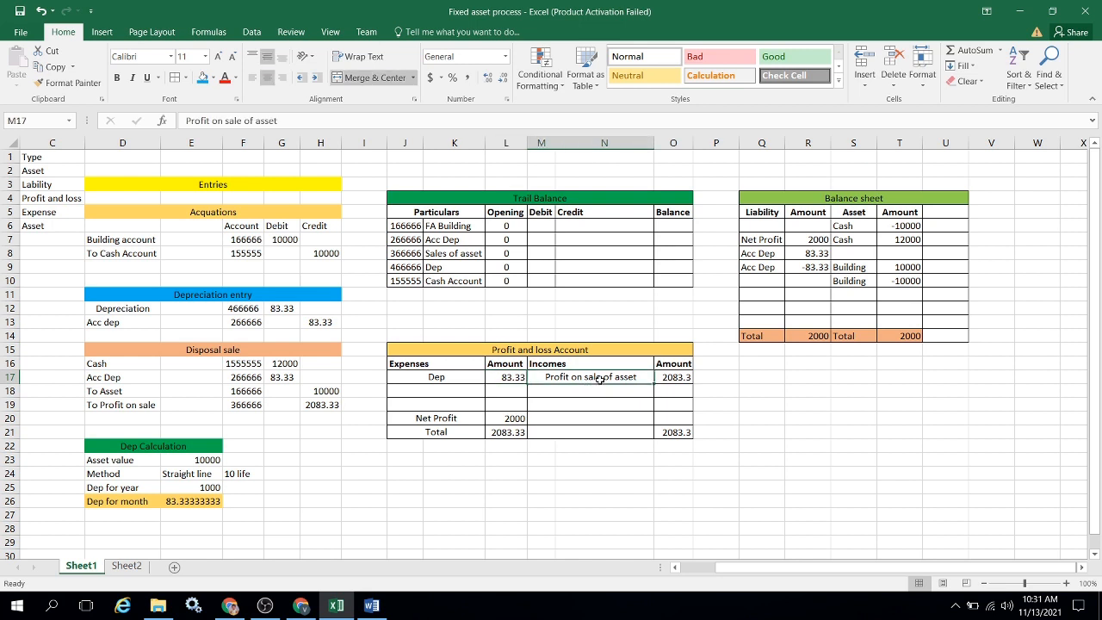
left_click(677, 380)
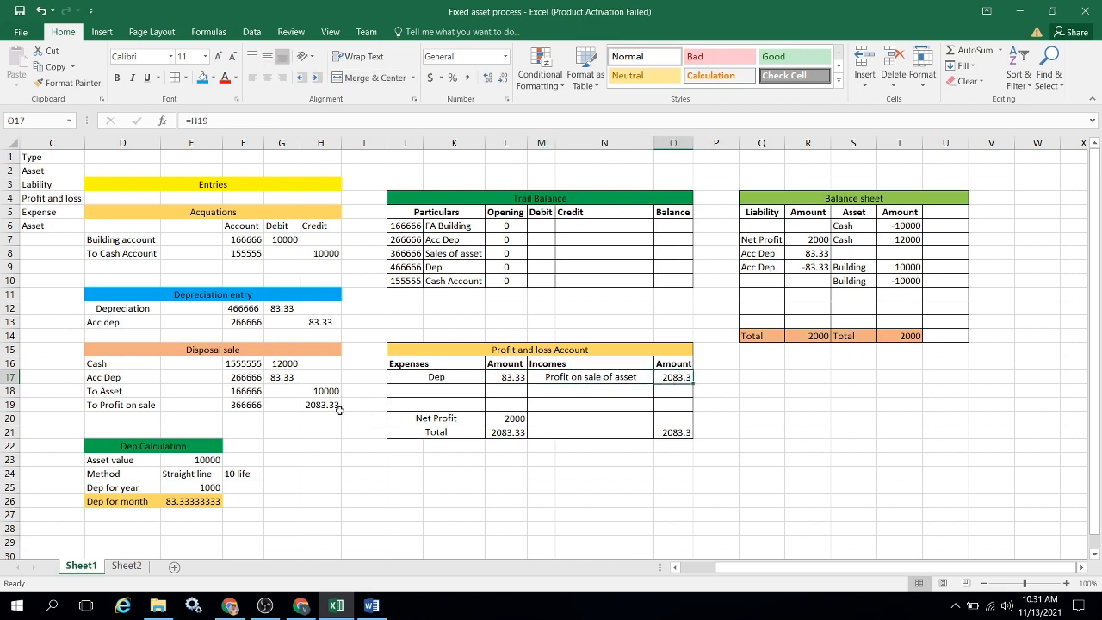
Check the two Cash lines on the Balance sheet's asset side, comparing them with the To Cash Account credit in the acquisition entry.
left_click(870, 198)
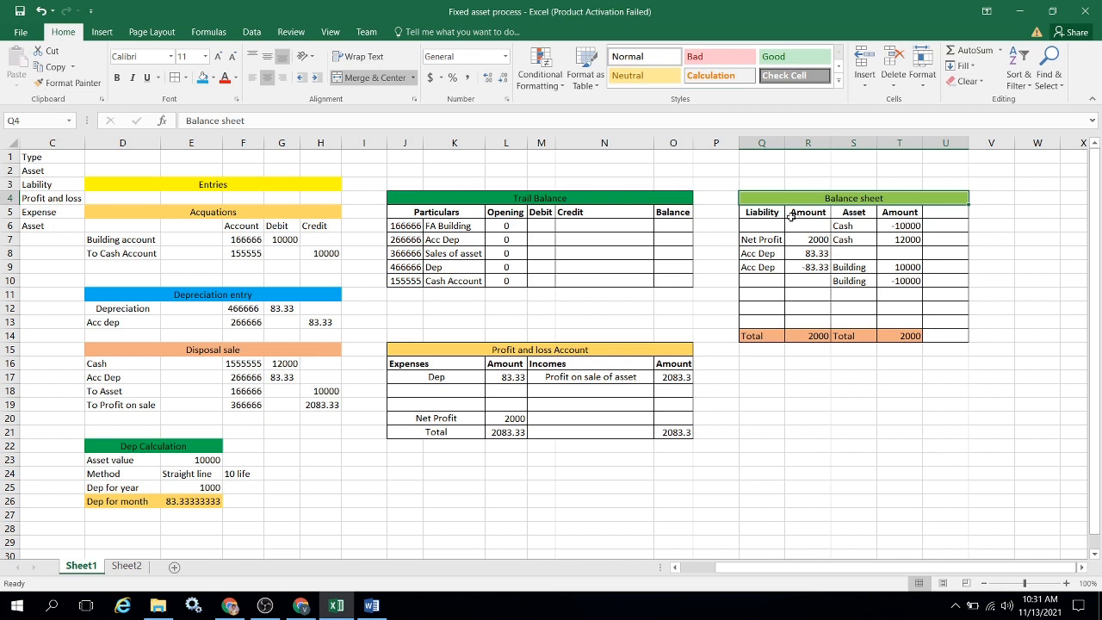
left_click(867, 226)
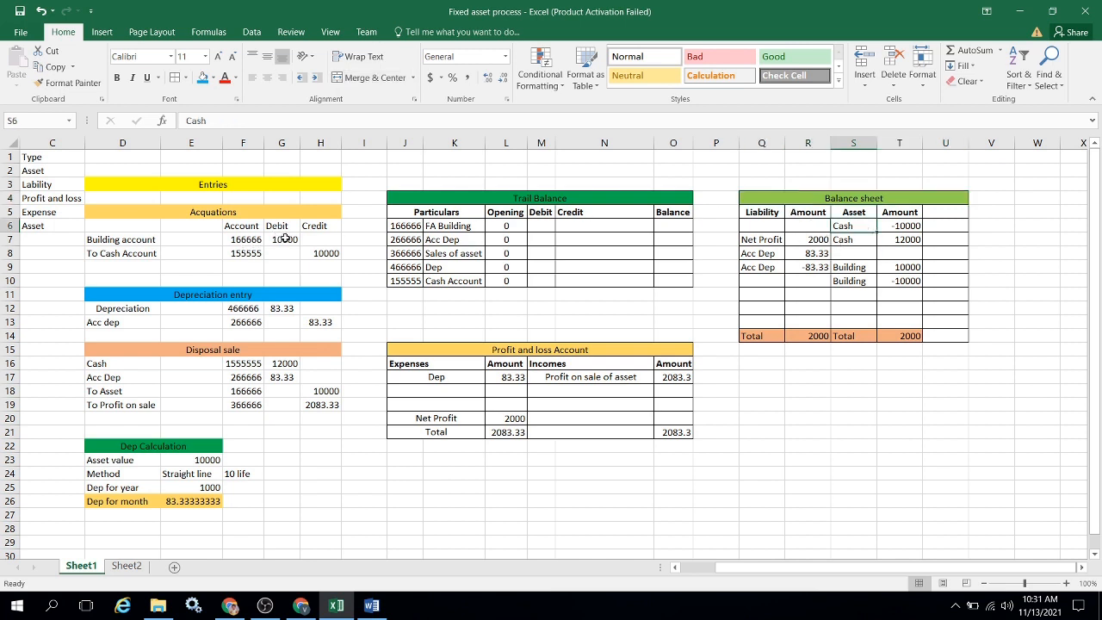
left_click(315, 253)
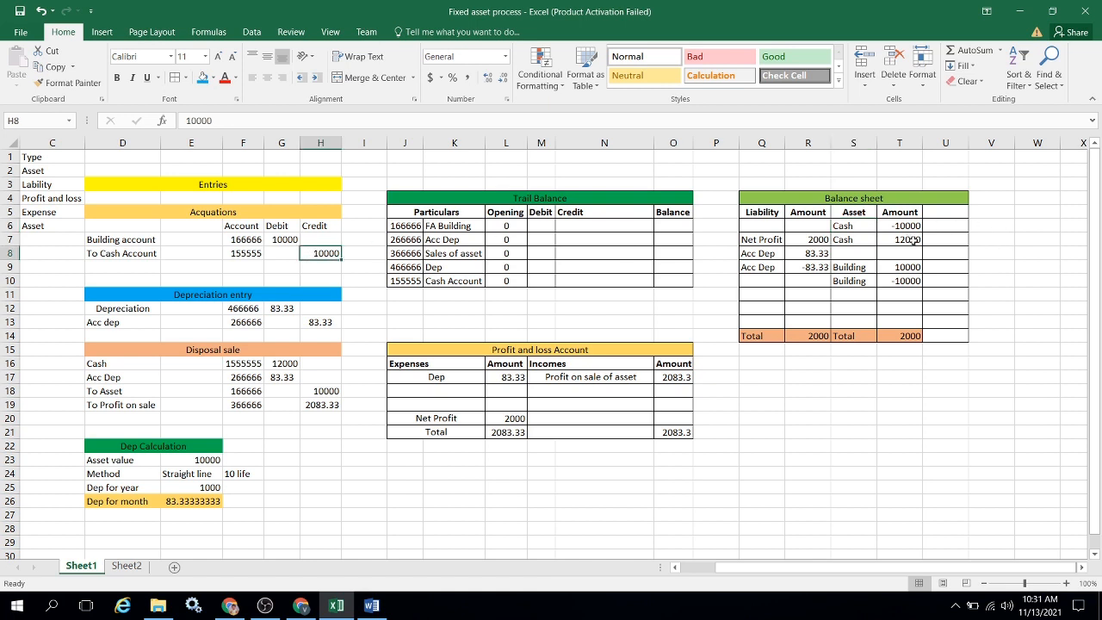
left_click(871, 241)
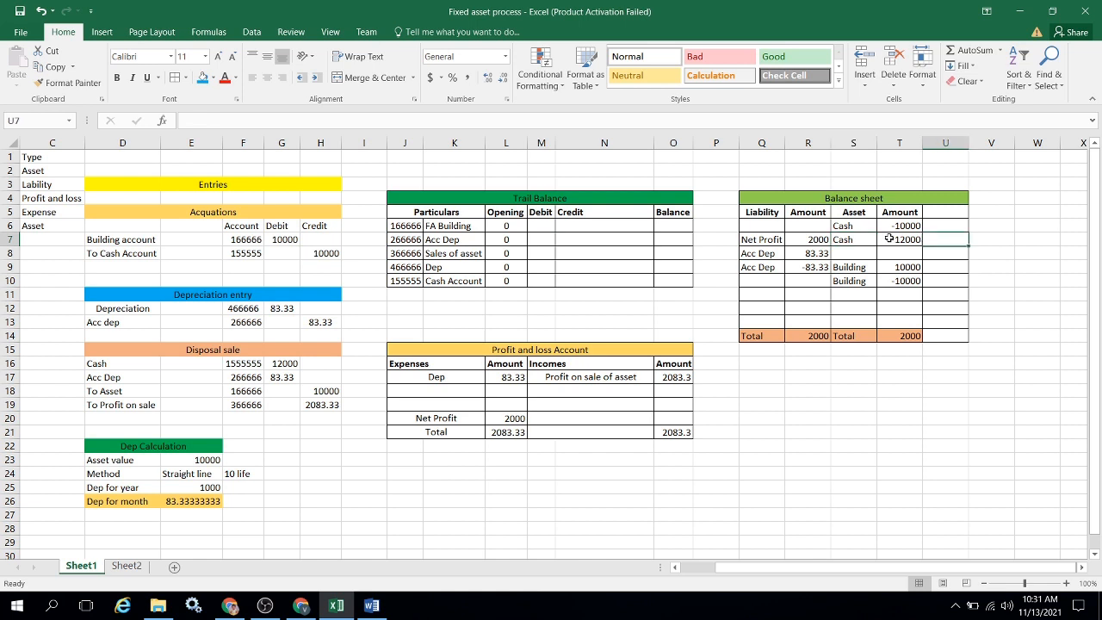
left_click(888, 238)
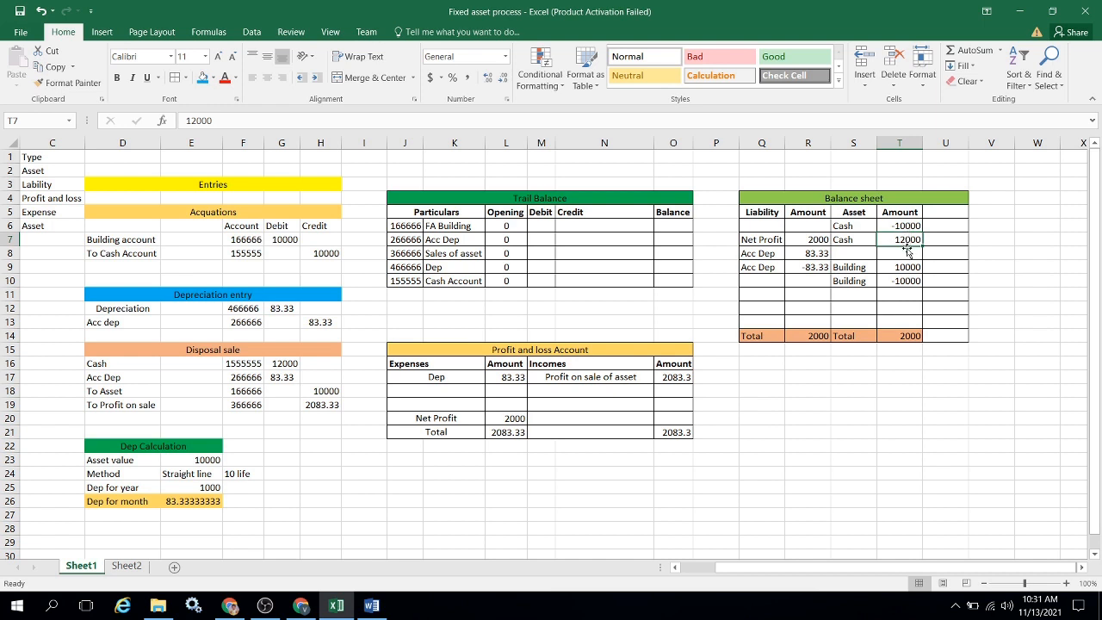
Examine the two Building lines on the Balance sheet's asset side and compare their amounts together.
left_click(856, 272)
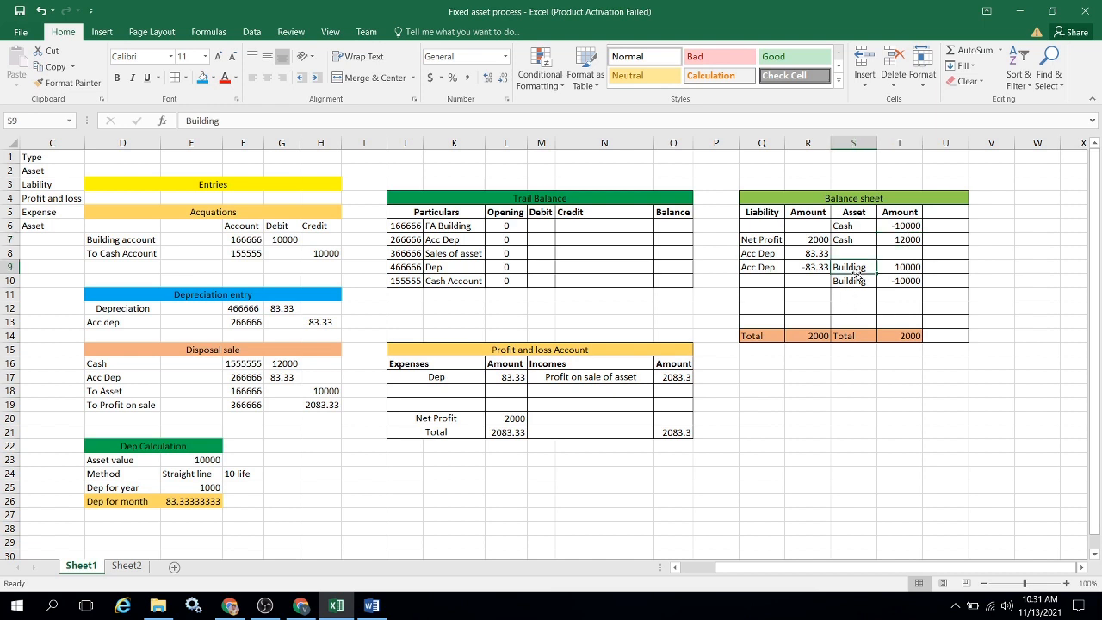
left_click(905, 268)
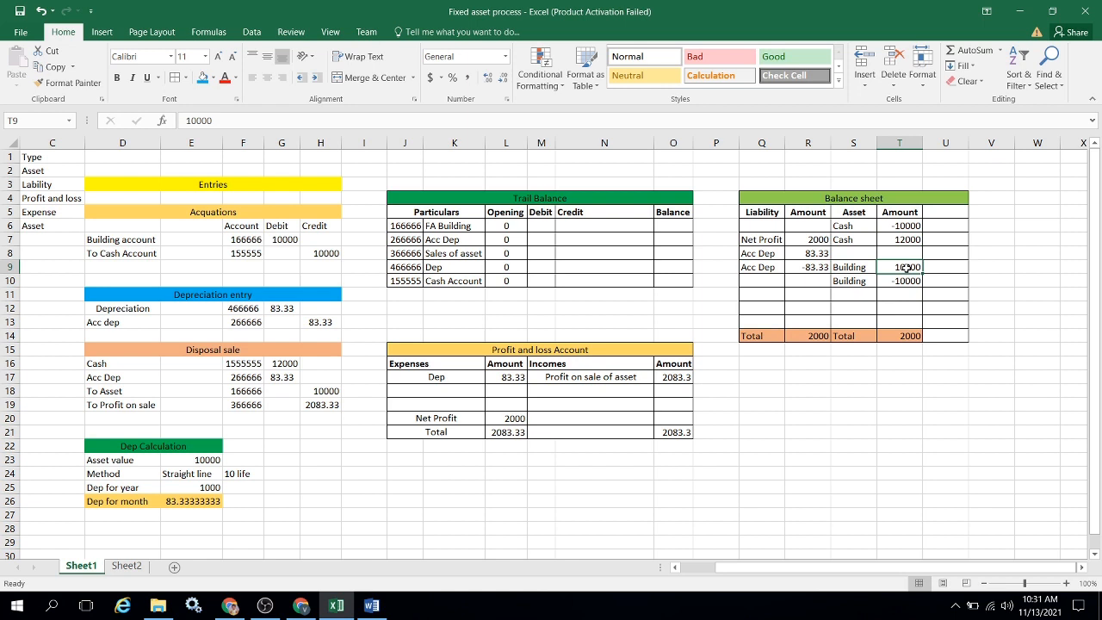
left_click(860, 284)
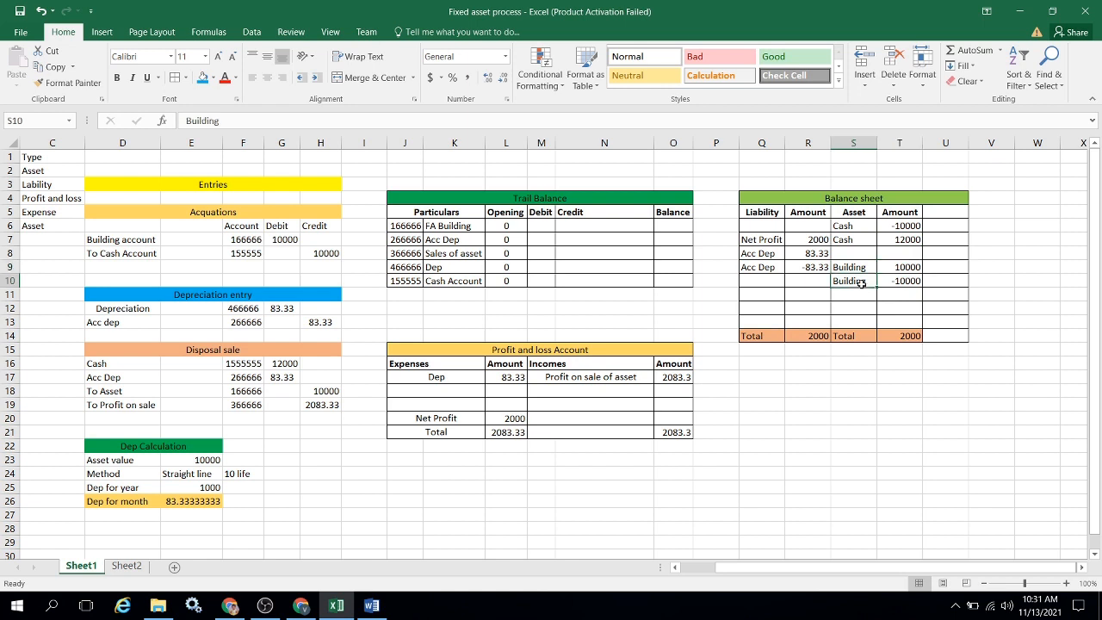
key("Right")
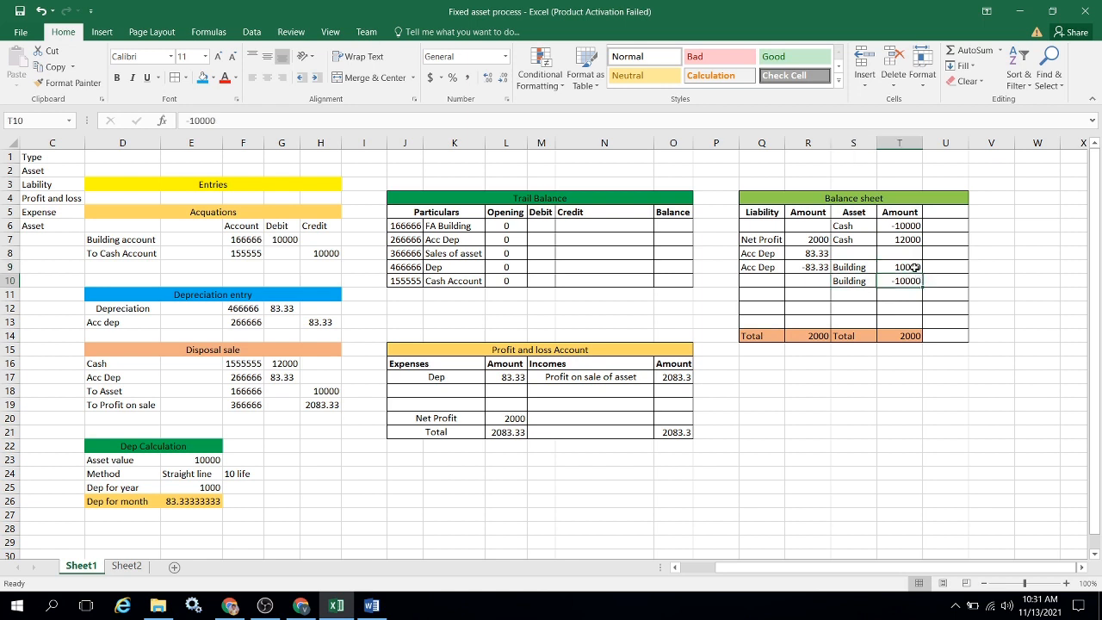
left_click(908, 267)
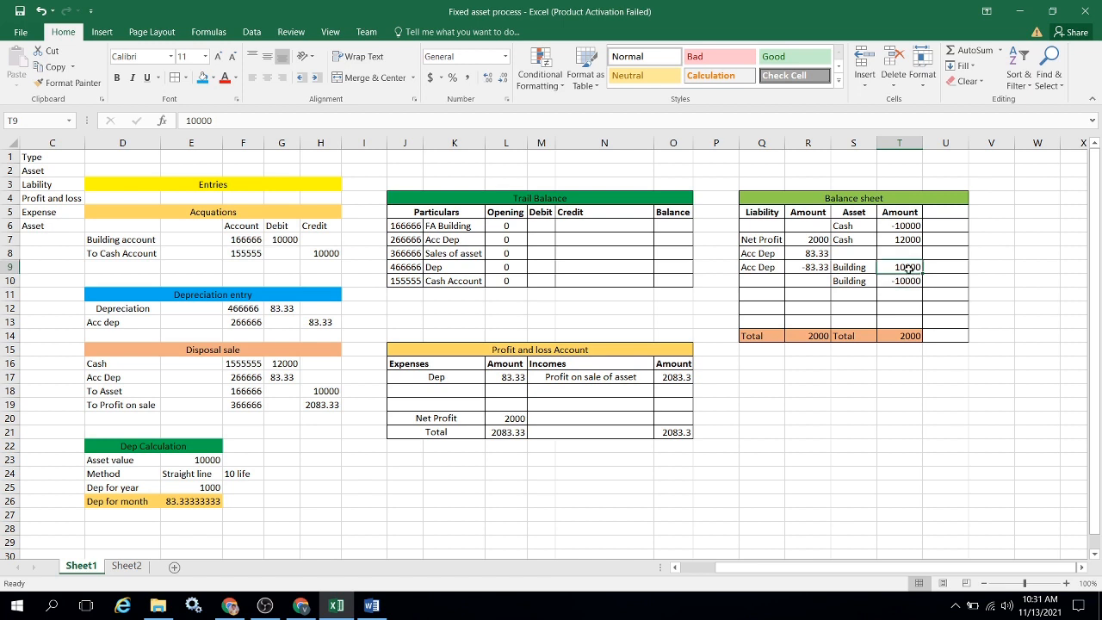
key("shift+Down")
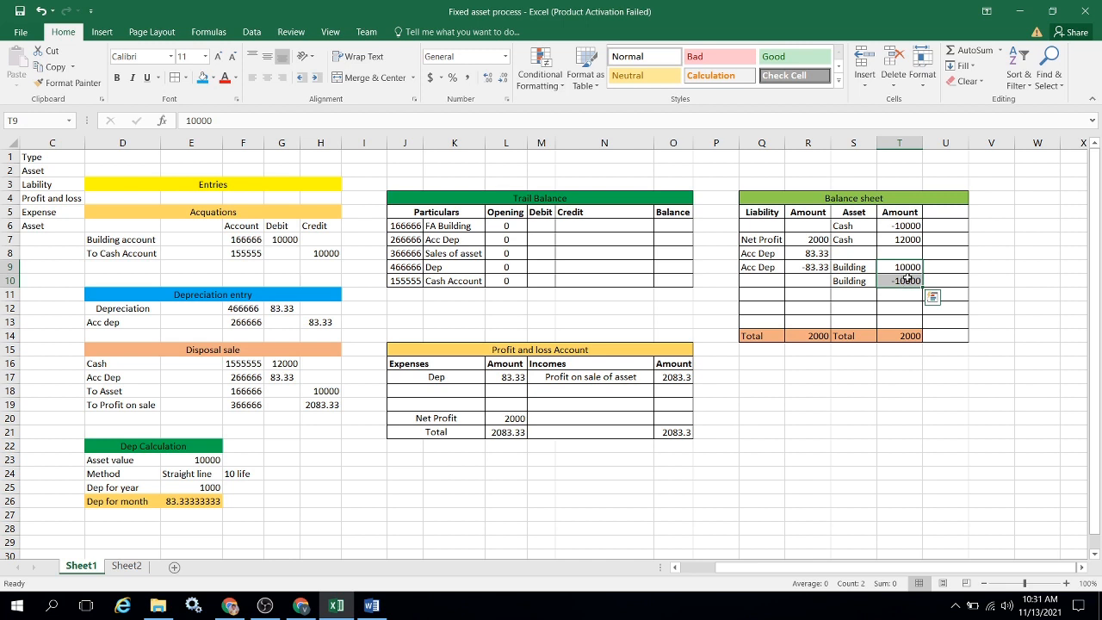
Examine the two Acc Dep lines on the Balance sheet's liability side and compare their amounts together.
left_click(818, 253)
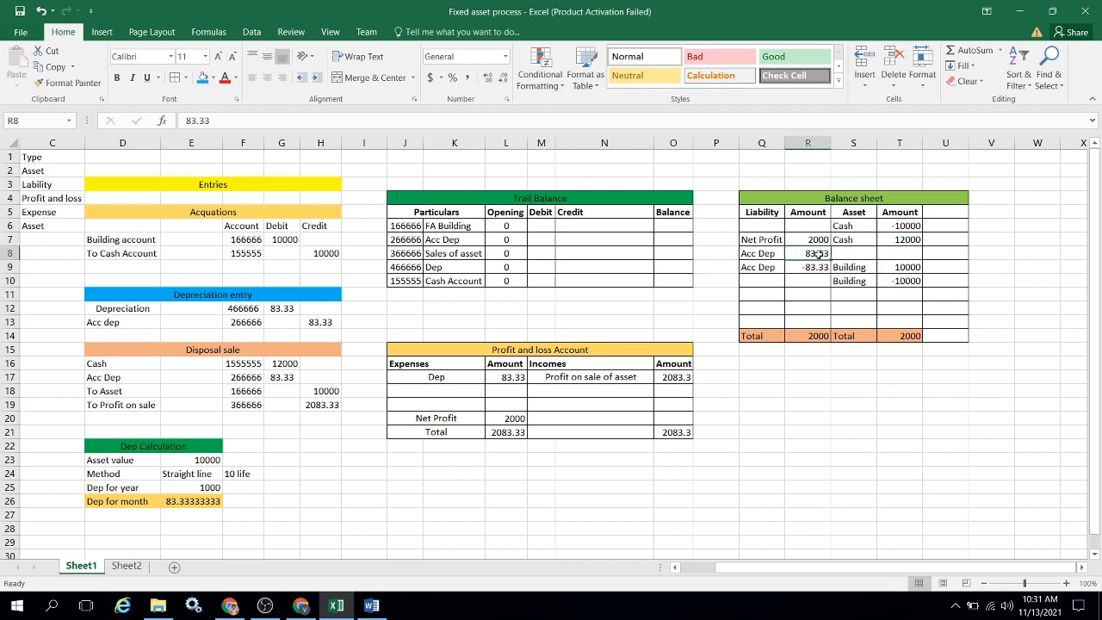
key("shift+Down")
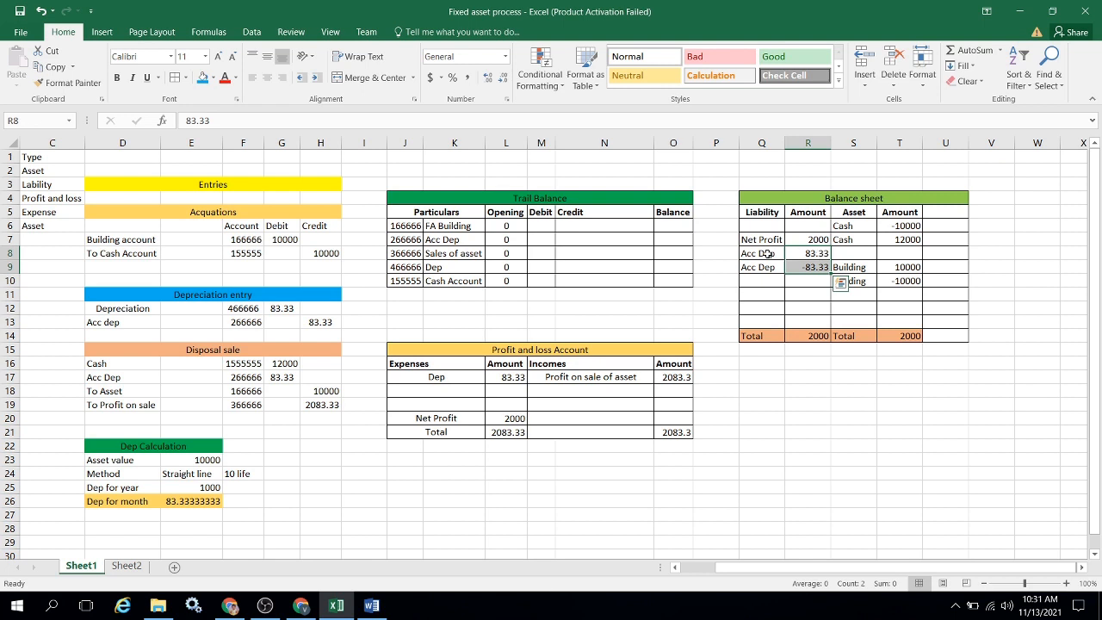
left_click(767, 254)
left_click(803, 254)
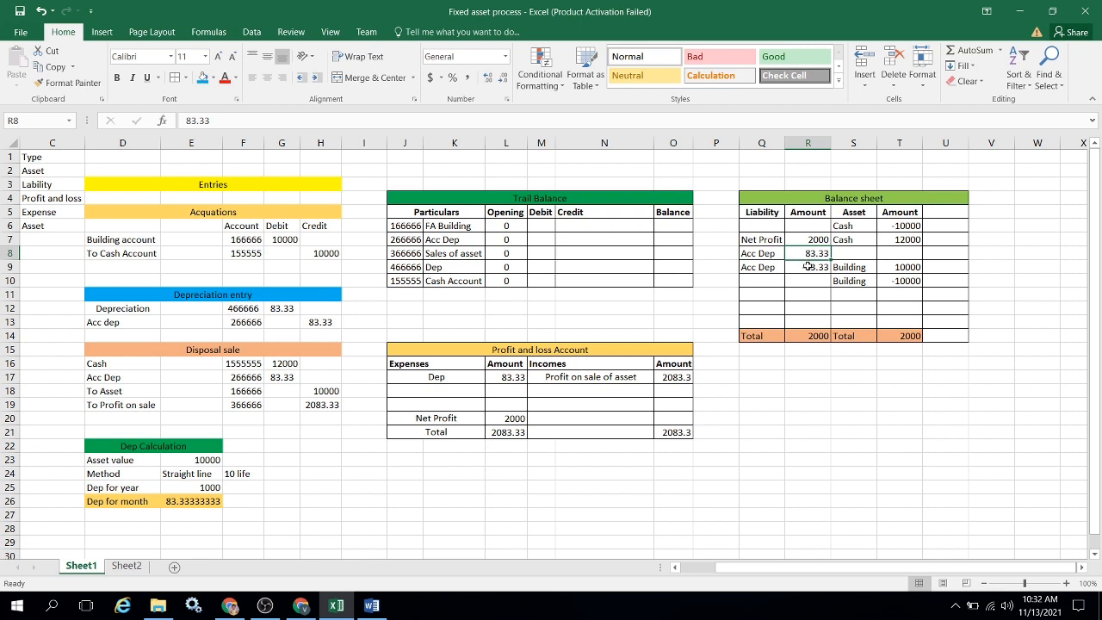
left_click(807, 267)
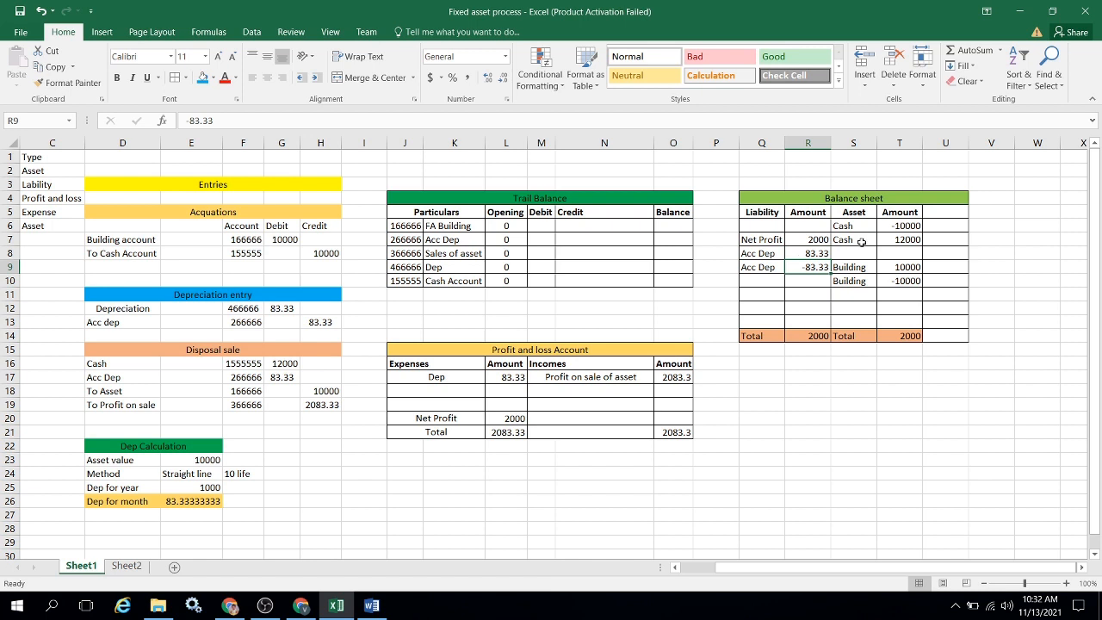
key("shift+Up")
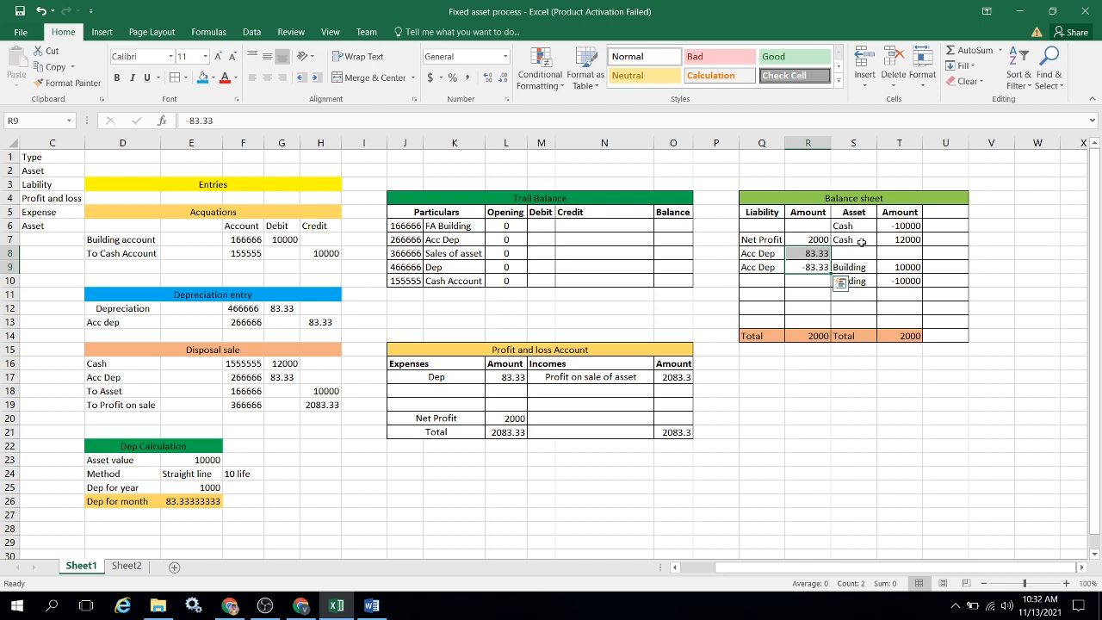
Trace the Balance sheet's Net Profit amount back to the Net Profit line in the Profit and loss Account.
key("Up")
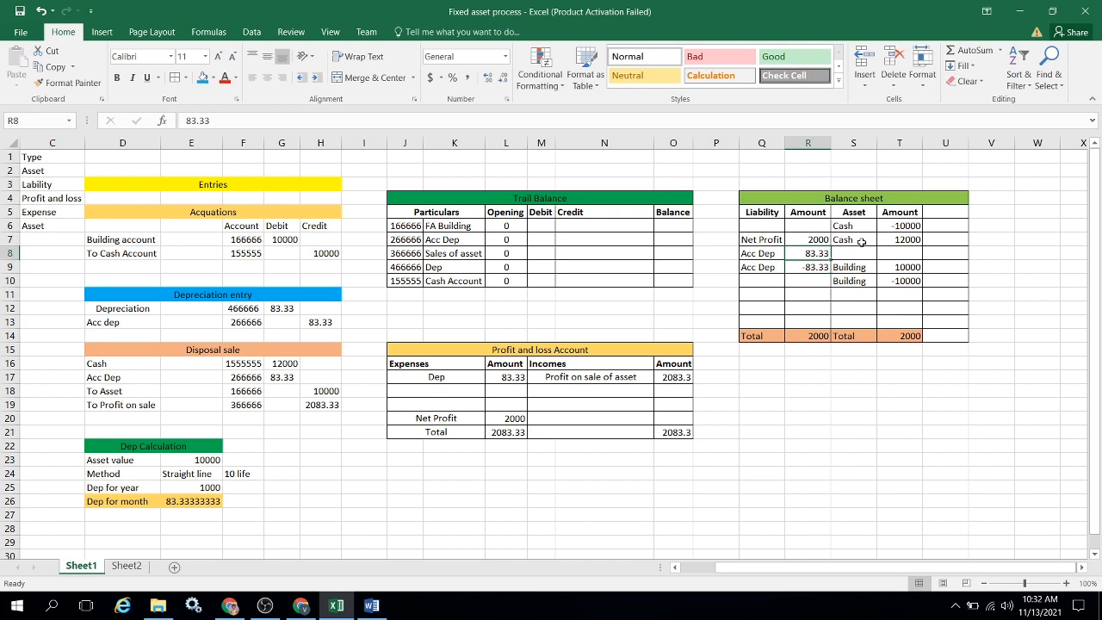
key("Up")
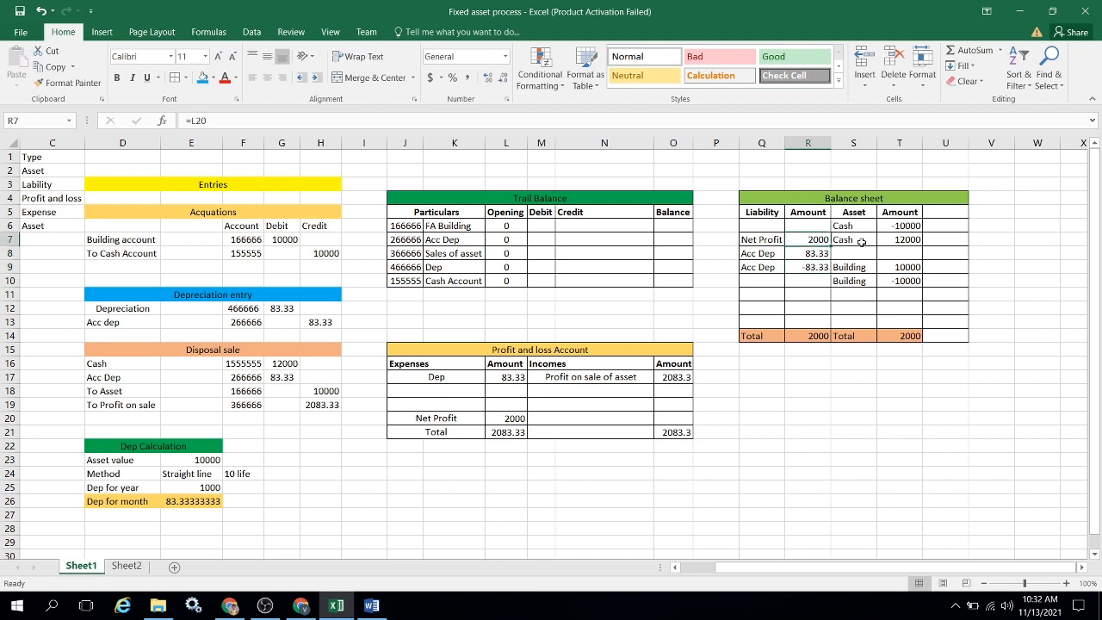
left_click(517, 415)
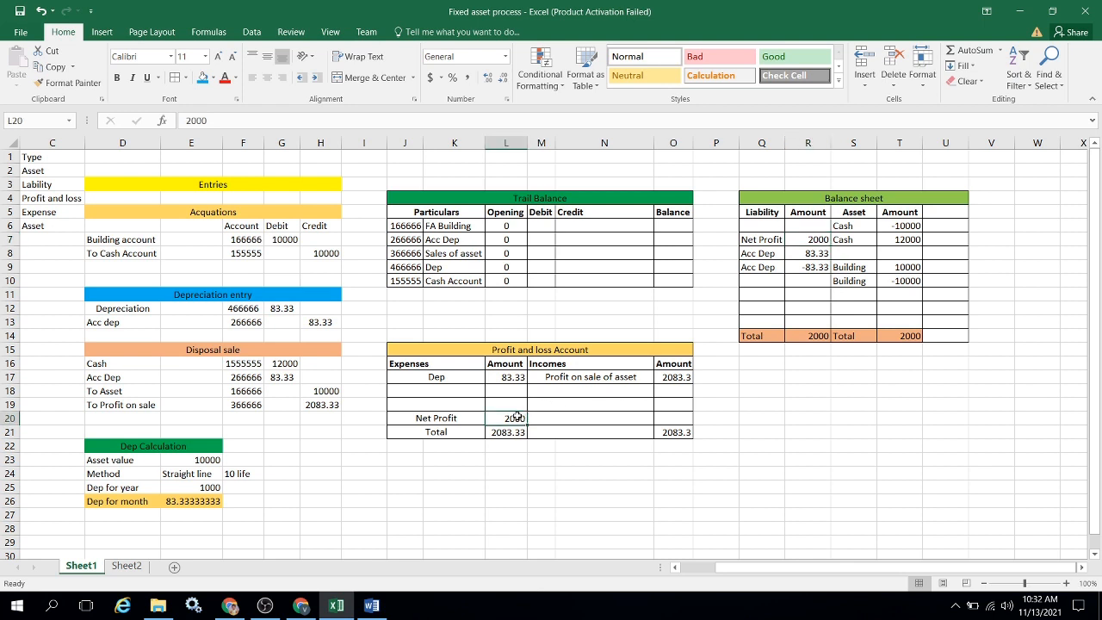
Check the Balance sheet's Net Profit line and compare the liability total with the asset total.
left_click(804, 241)
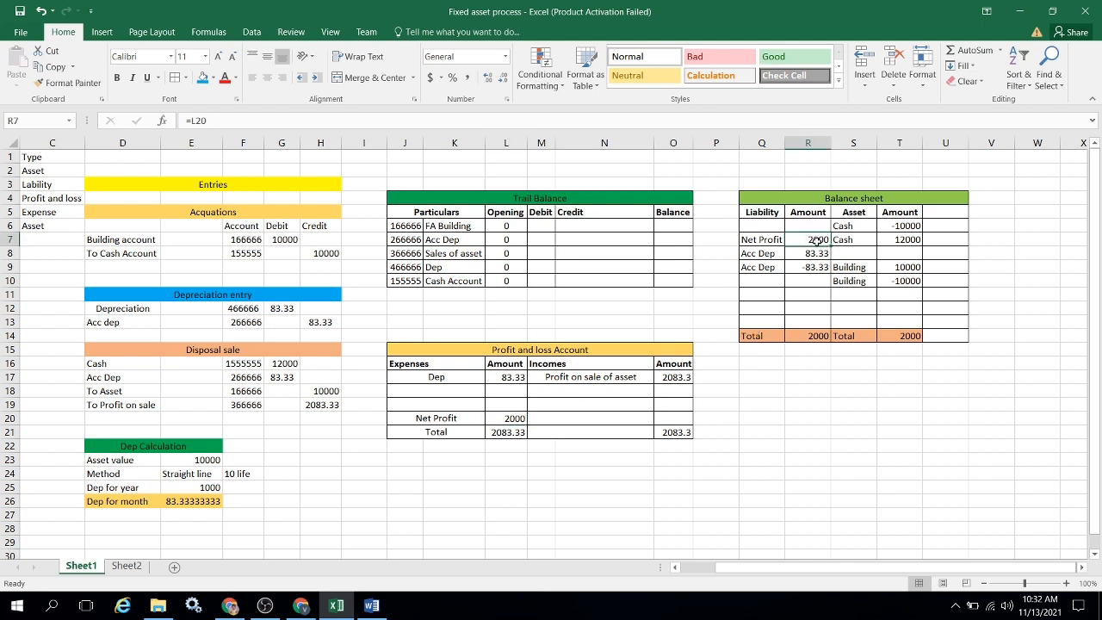
left_click(812, 336)
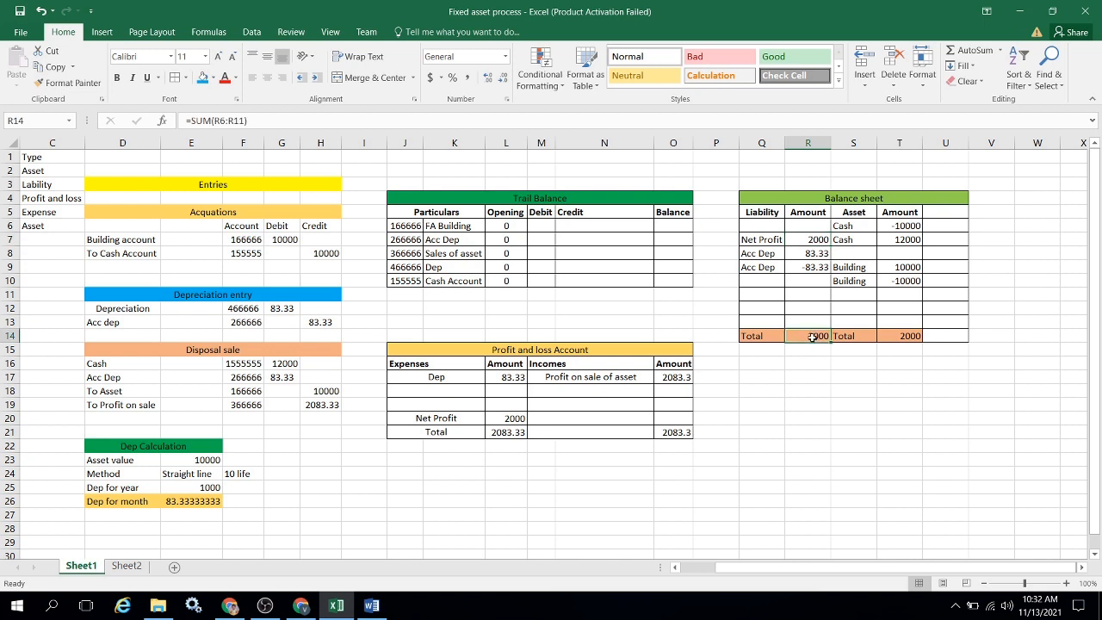
left_click(914, 336)
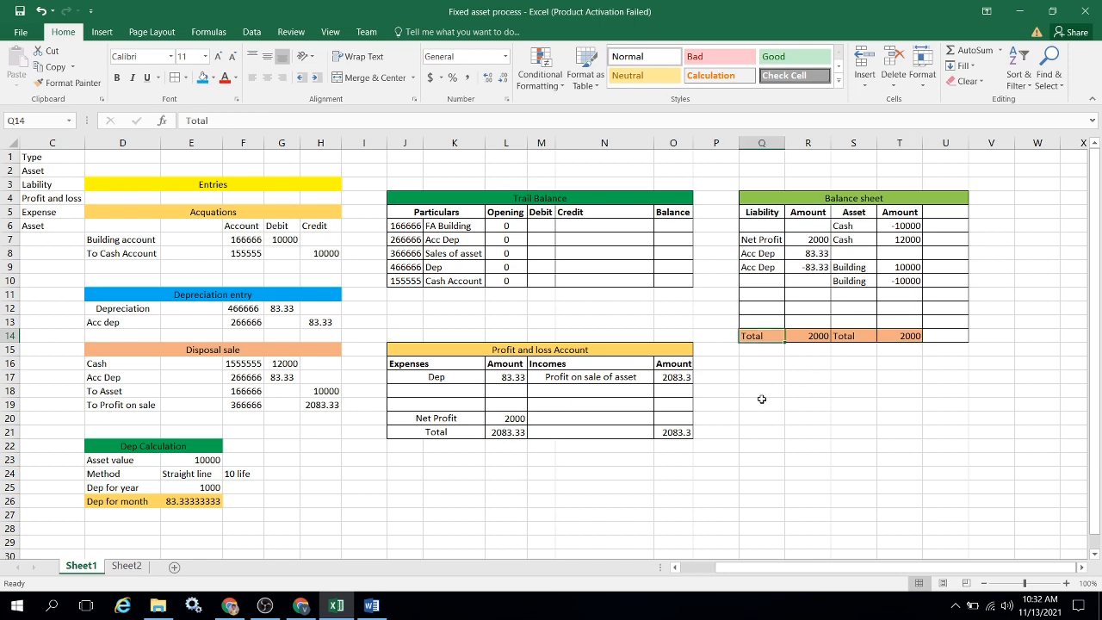
Switch to Finance and Operations and open the General ledger's main accounts list.
key("Home")
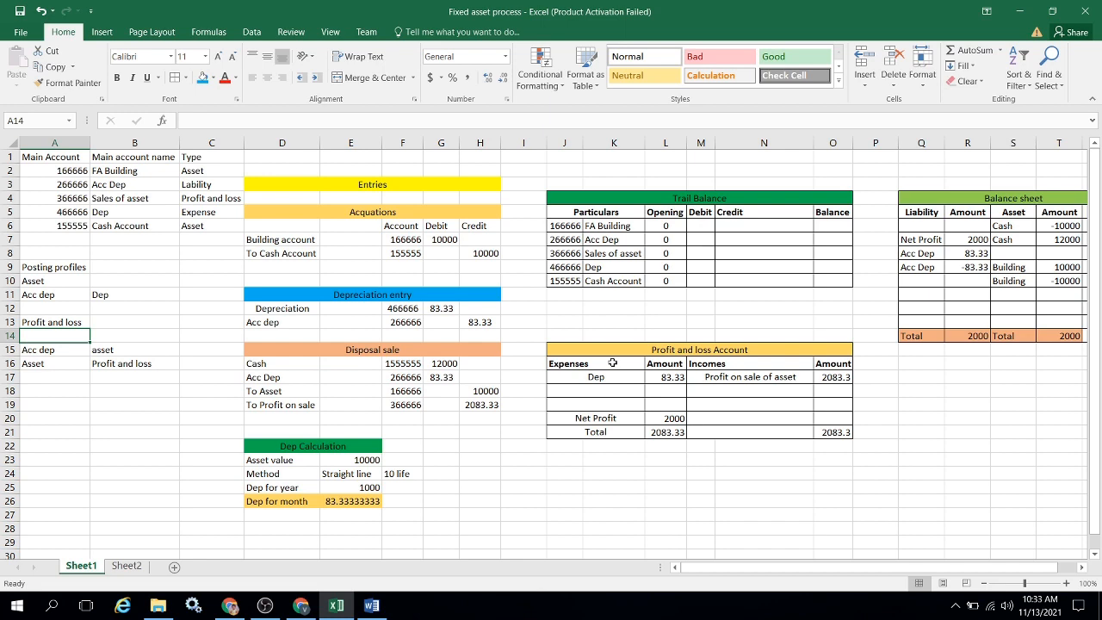
key("alt+Tab")
key("alt+Tab")
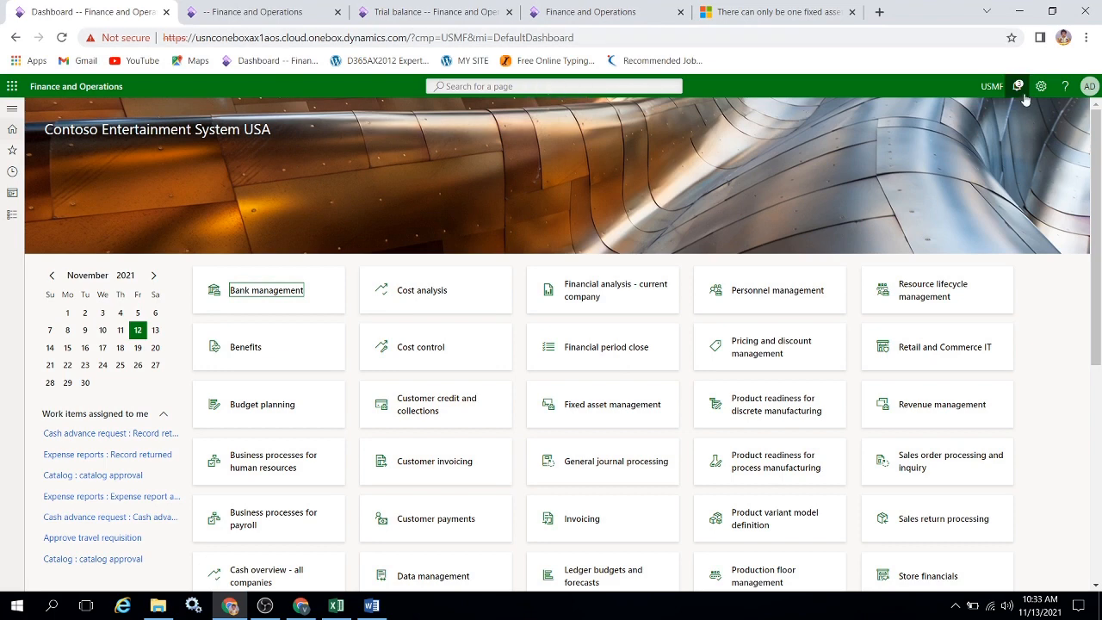
left_click(12, 214)
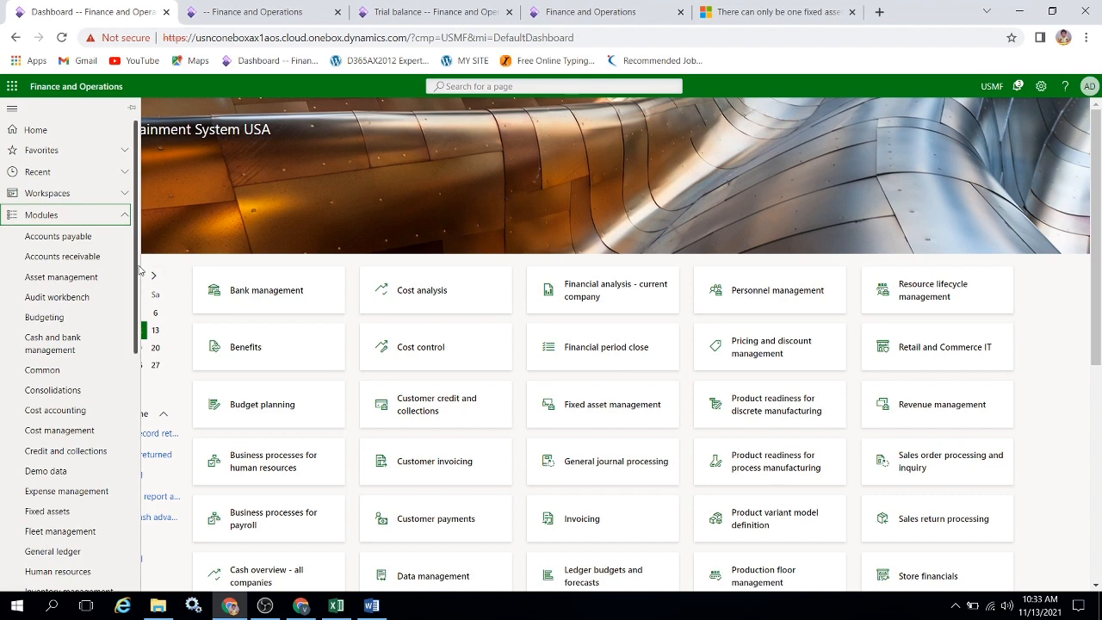
left_click_drag(137, 269, 135, 405)
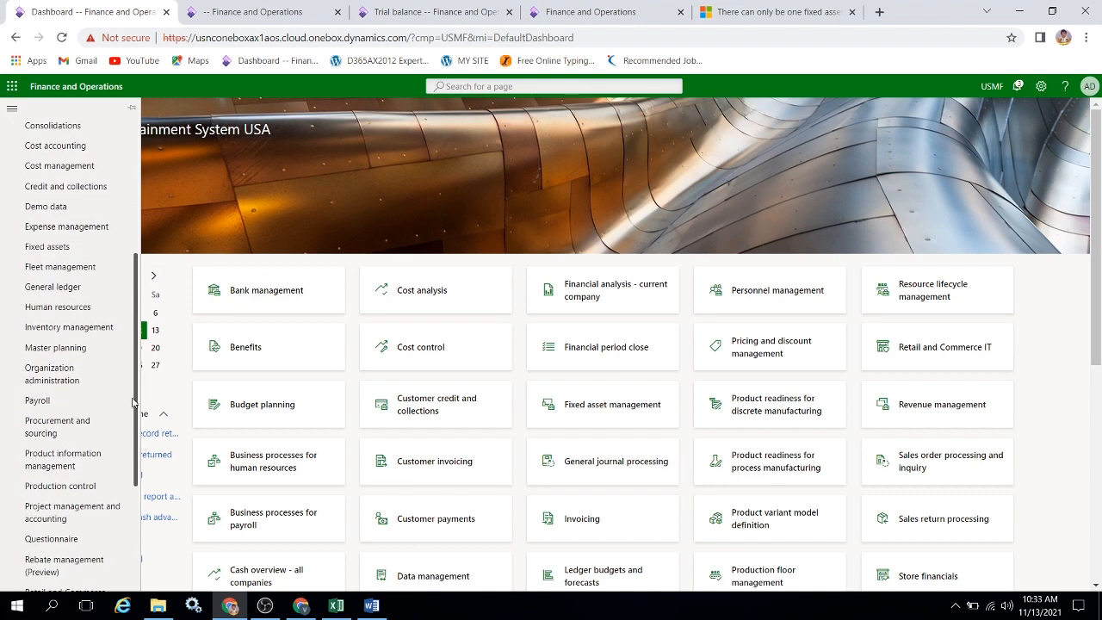
left_click(58, 295)
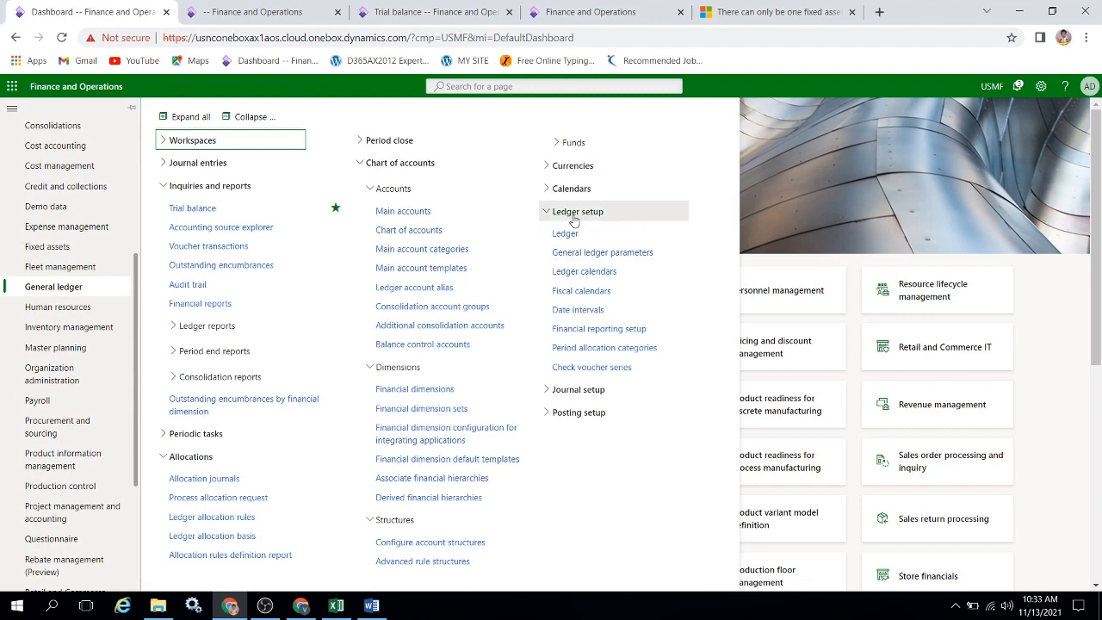
left_click(388, 214)
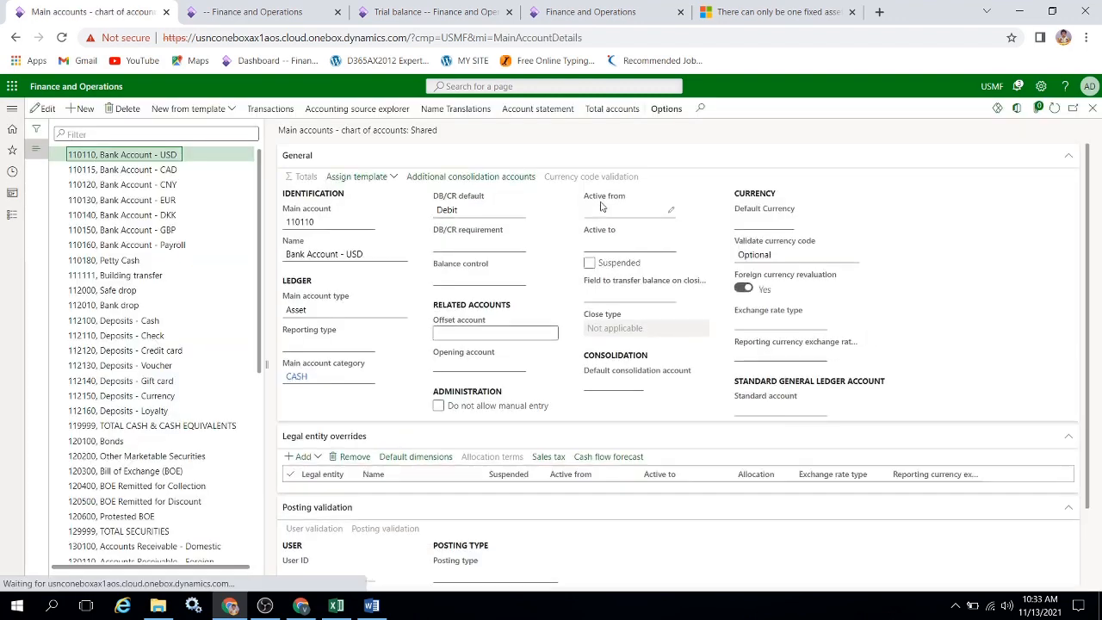
Start a new main account, using the main account code from cell A2 of the Excel workbook and naming it Car.
left_click(84, 115)
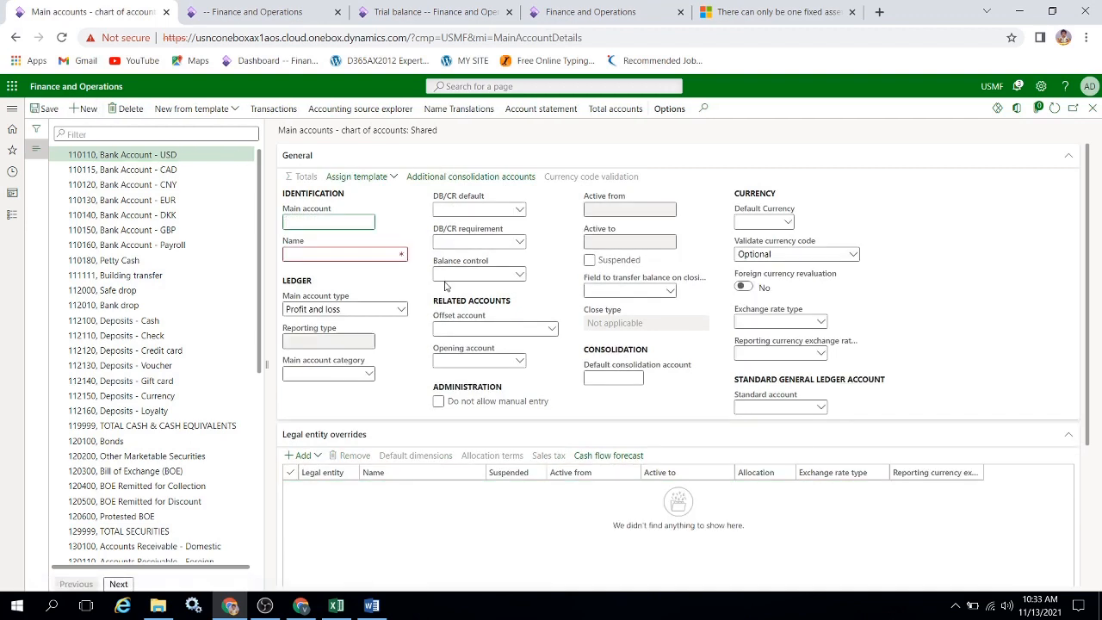
key("alt+Tab")
key("Up")
key("Up")
key("Up")
key("Up")
key("Up")
key("Up")
key("Up")
key("Up")
key("Up")
key("Up")
key("Up")
key("Up")
key("Up")
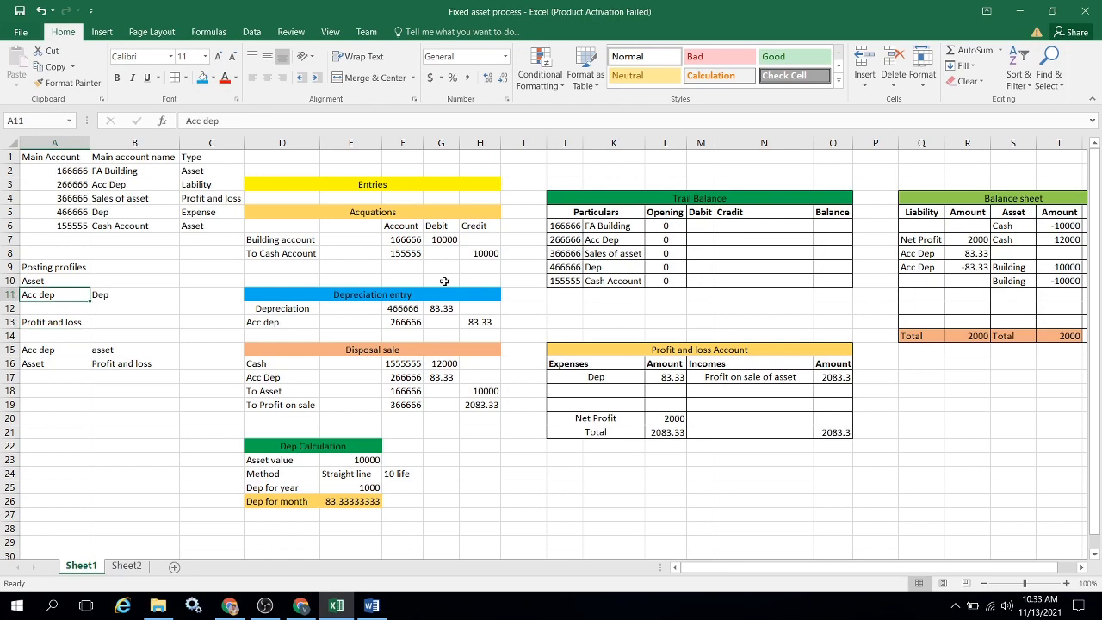
key("Down")
key("ctrl+c")
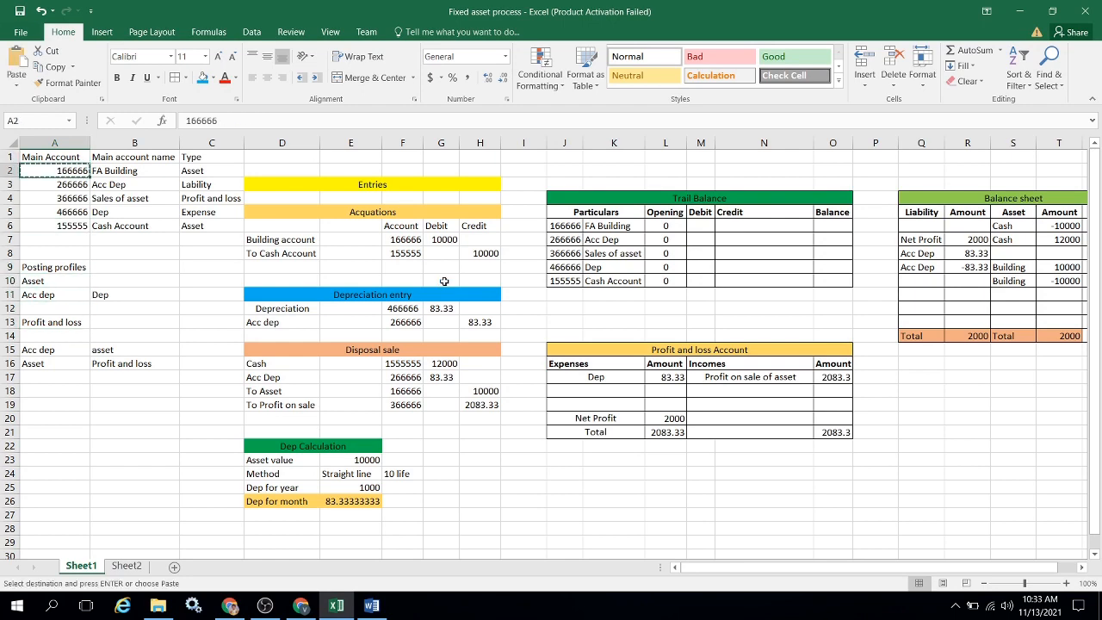
key("alt+Tab")
key("ctrl+v")
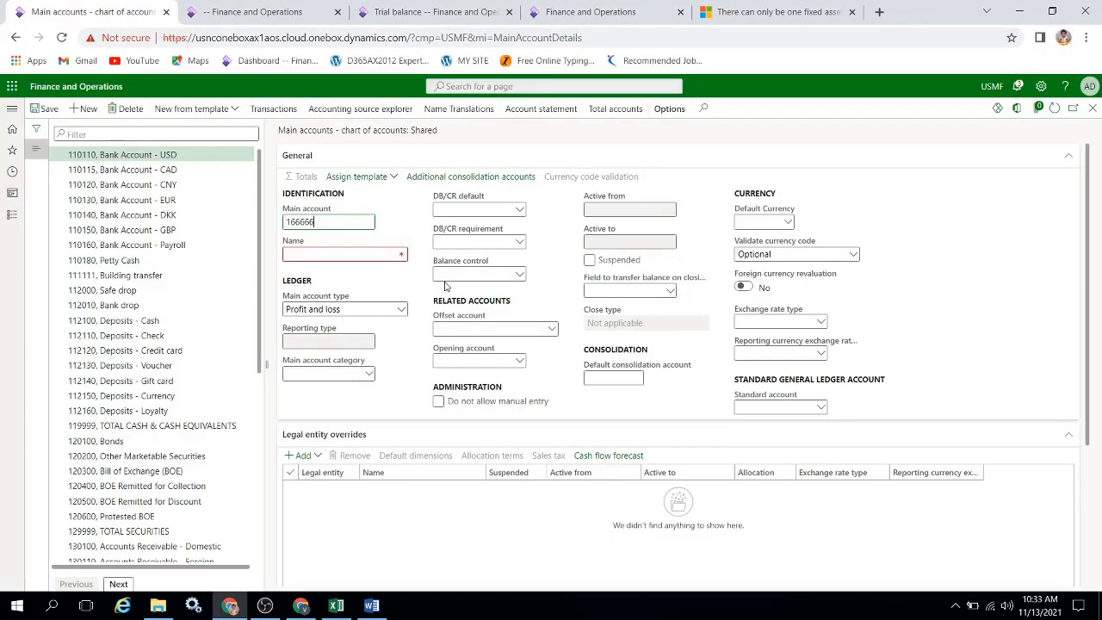
key("Tab")
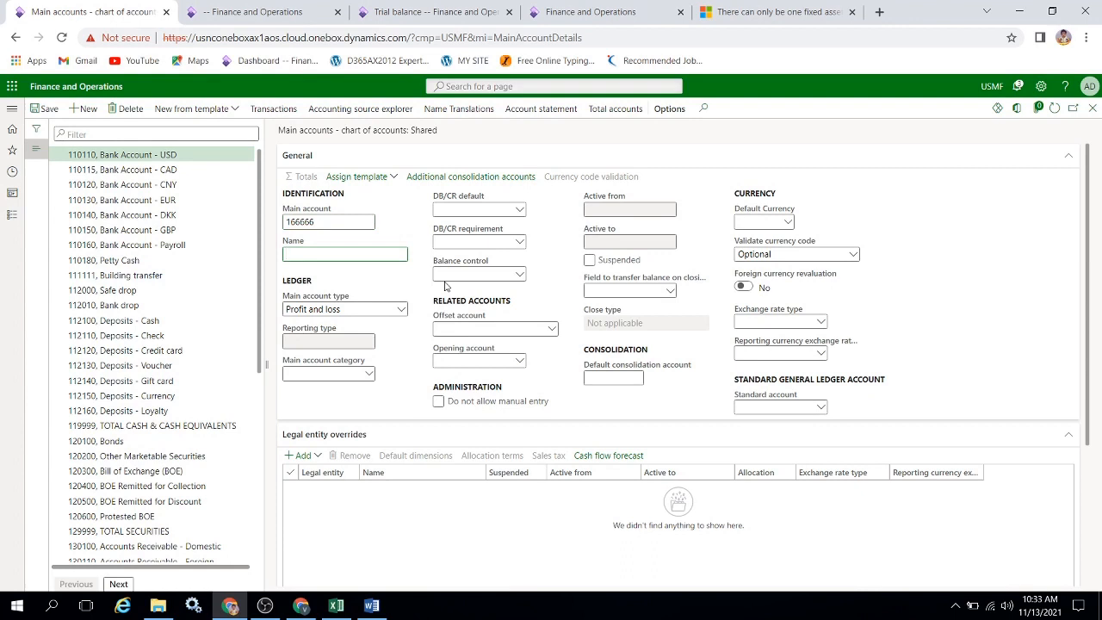
type("Car")
key("Tab")
Switch to the Excel workbook and rename the FA Building account in the main account name list as Car.
key("alt+Tab")
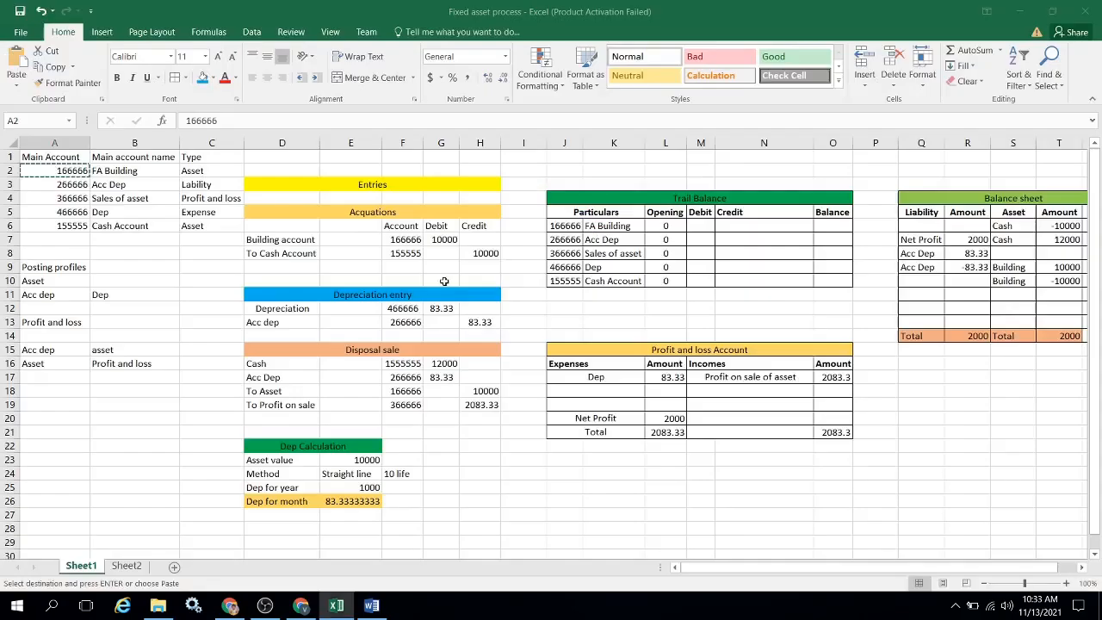
left_click(170, 171)
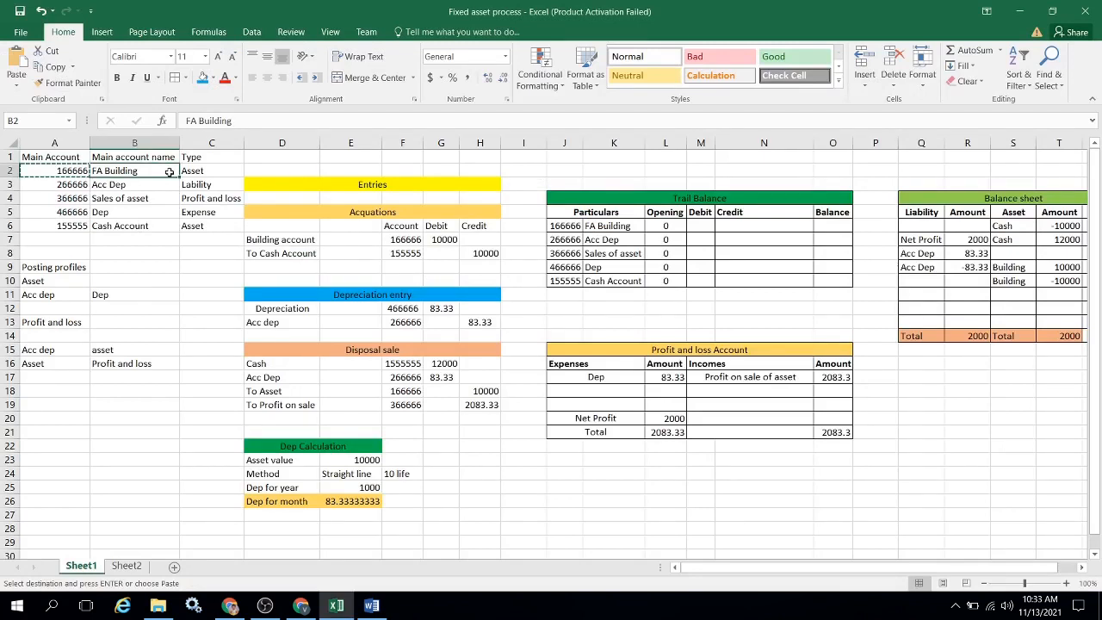
type("Car")
key("Return")
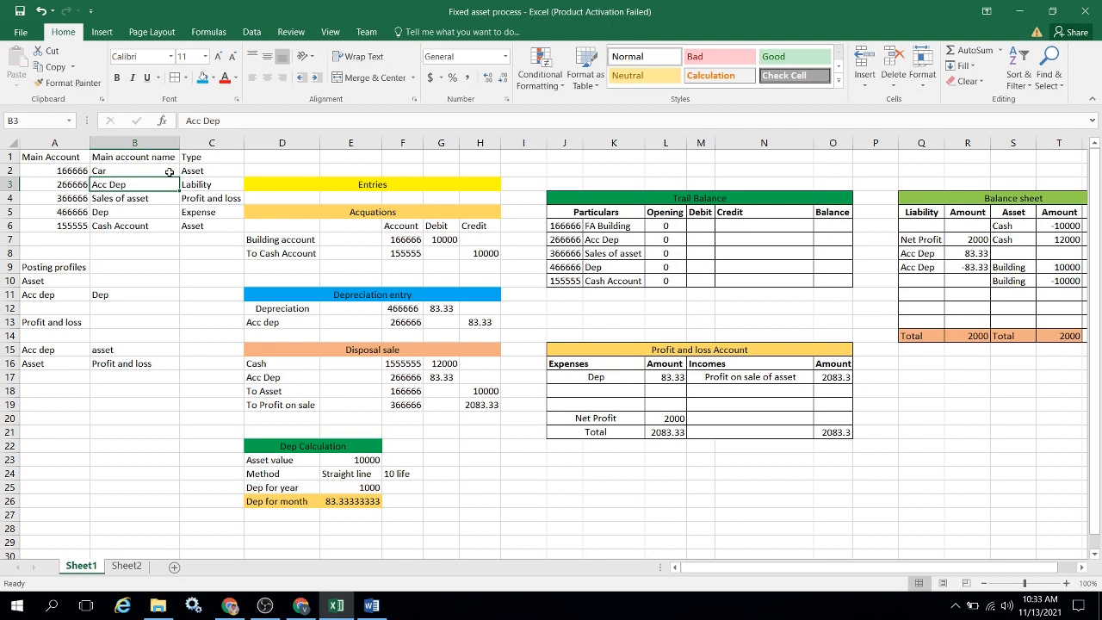
Rename both Building lines on the Balance sheet's asset side as Car.
left_click(1009, 268)
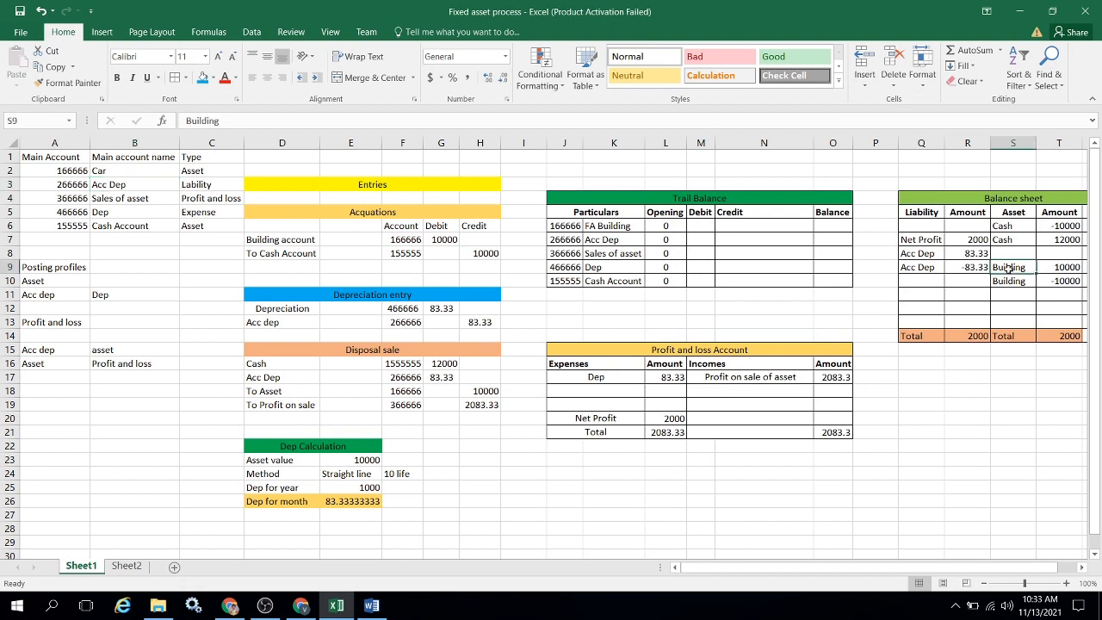
type("Cash")
key("Return")
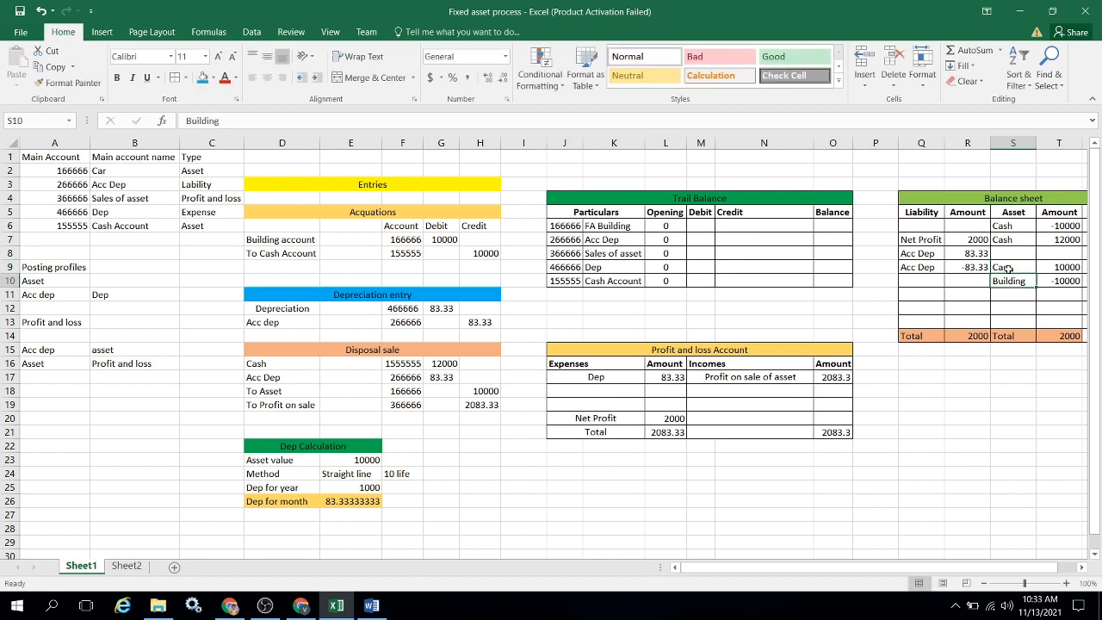
type("Car")
key("Up")
Rename the FA Building line in the trial balance table as Car.
key("Left")
key("Left")
key("Left")
key("Left")
key("Left")
key("Left")
key("Left")
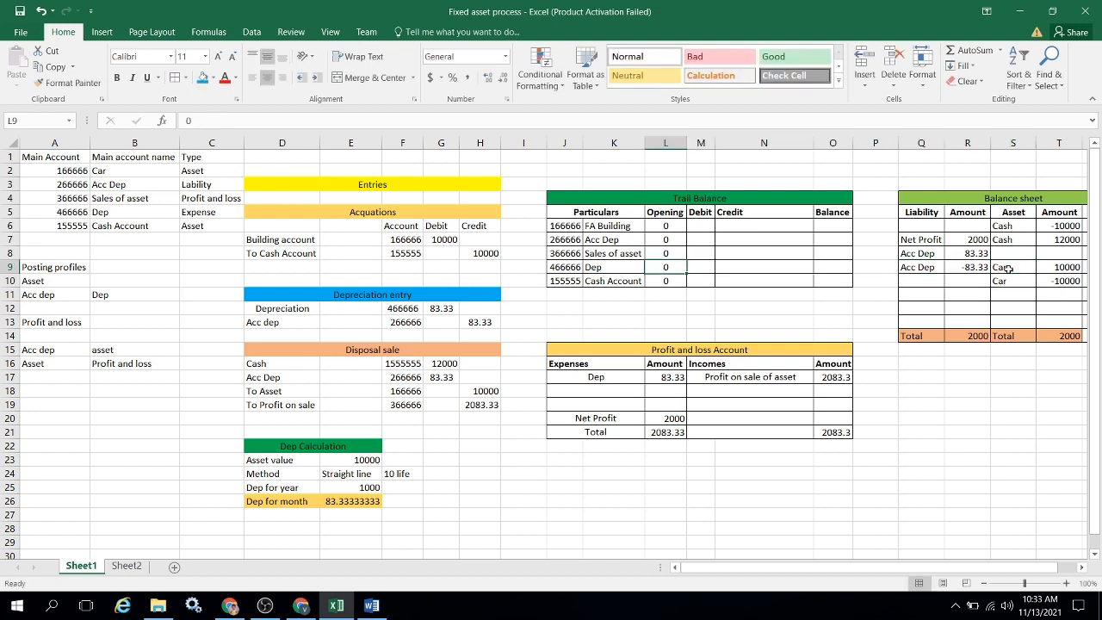
key("Up")
key("Up")
key("Up")
key("Left")
type("C")
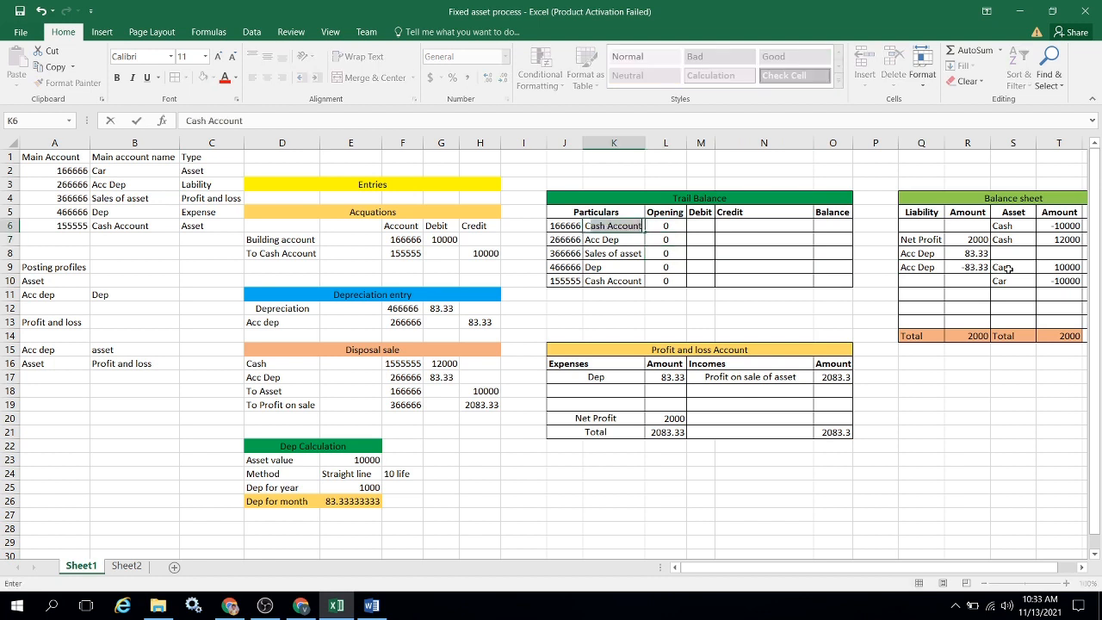
type("ar")
key("Return")
Replace Building account with Car in the acquisition entry.
key("Right")
key("Right")
key("Right")
key("Right")
key("Right")
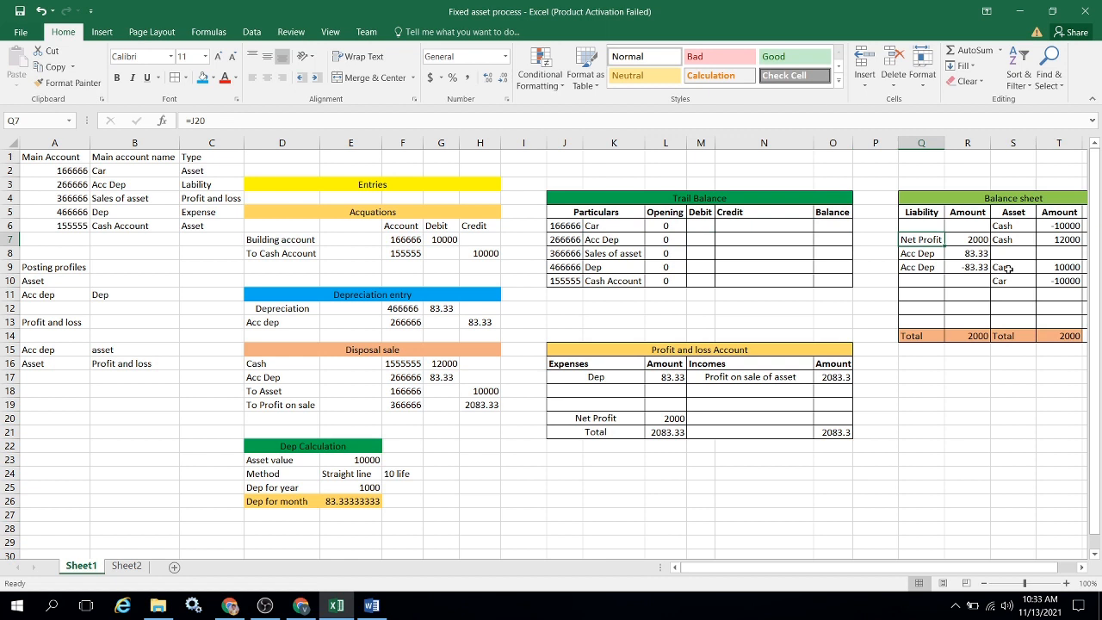
key("Left")
key("Left")
key("Left")
key("Left")
key("Left")
key("Left")
key("Left")
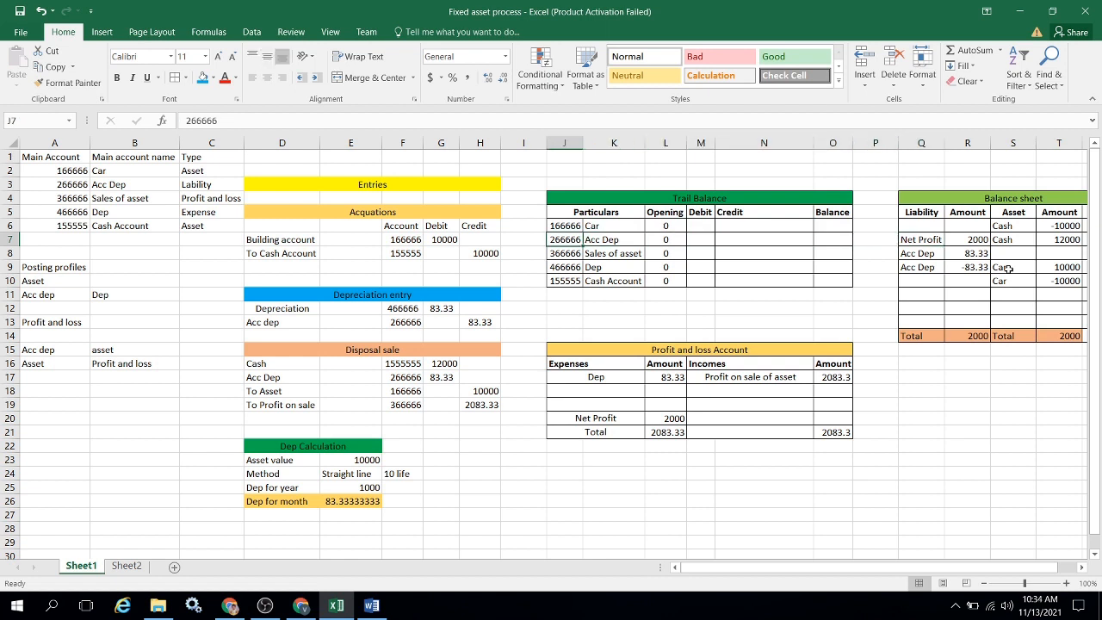
key("Left")
key("Left")
key("Left")
key("Left")
key("Left")
key("Left")
type("C")
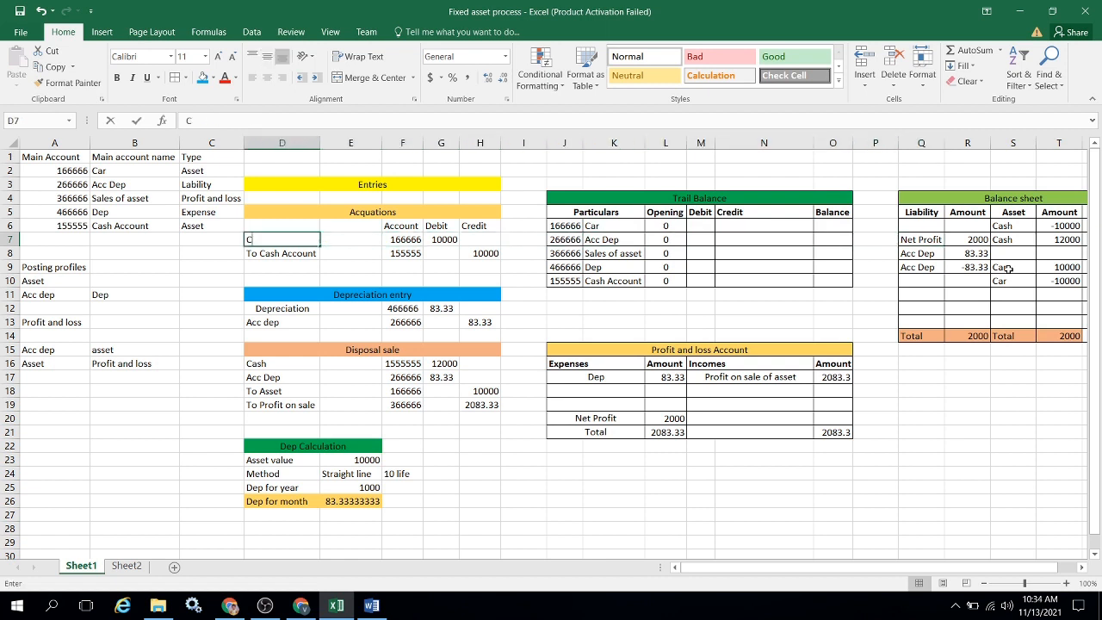
type("ar")
key("Return")
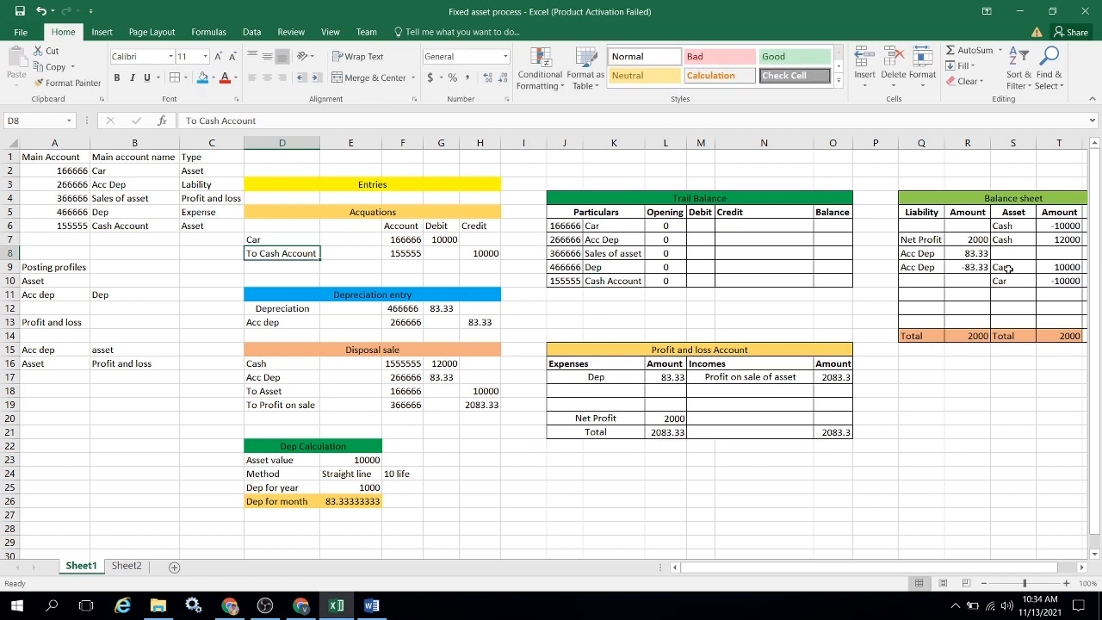
Change the To Asset line in the Disposal sale entry to To Car.
key("Down")
key("Down")
key("Down")
key("Down")
key("Down")
key("Down")
key("Down")
key("Down")
key("Down")
key("Down")
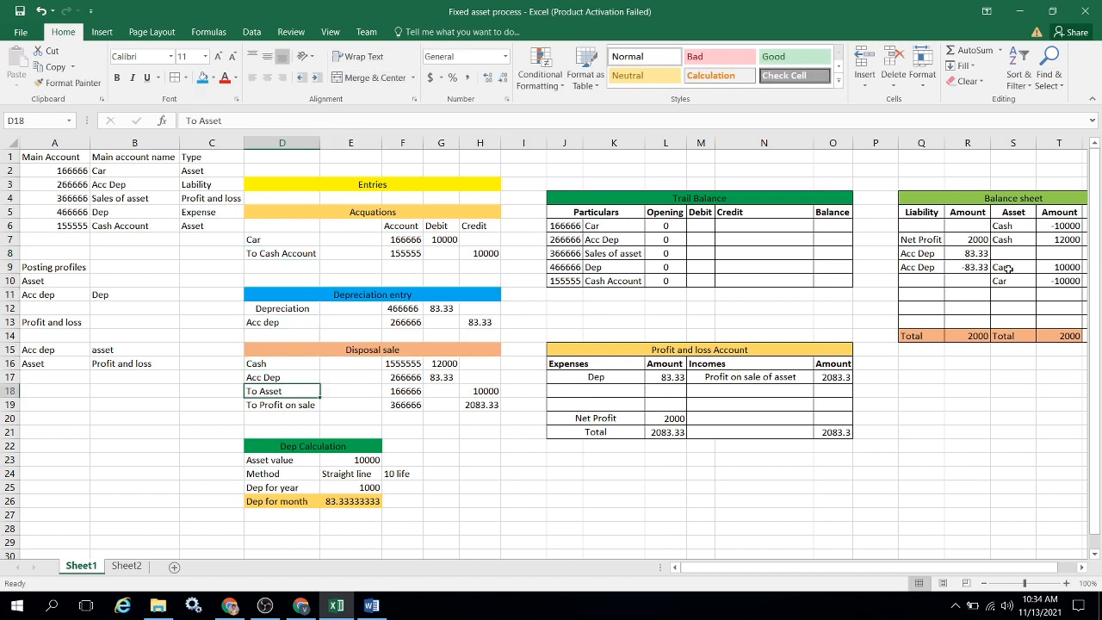
key("F2")
key("BackSpace")
key("BackSpace")
key("BackSpace")
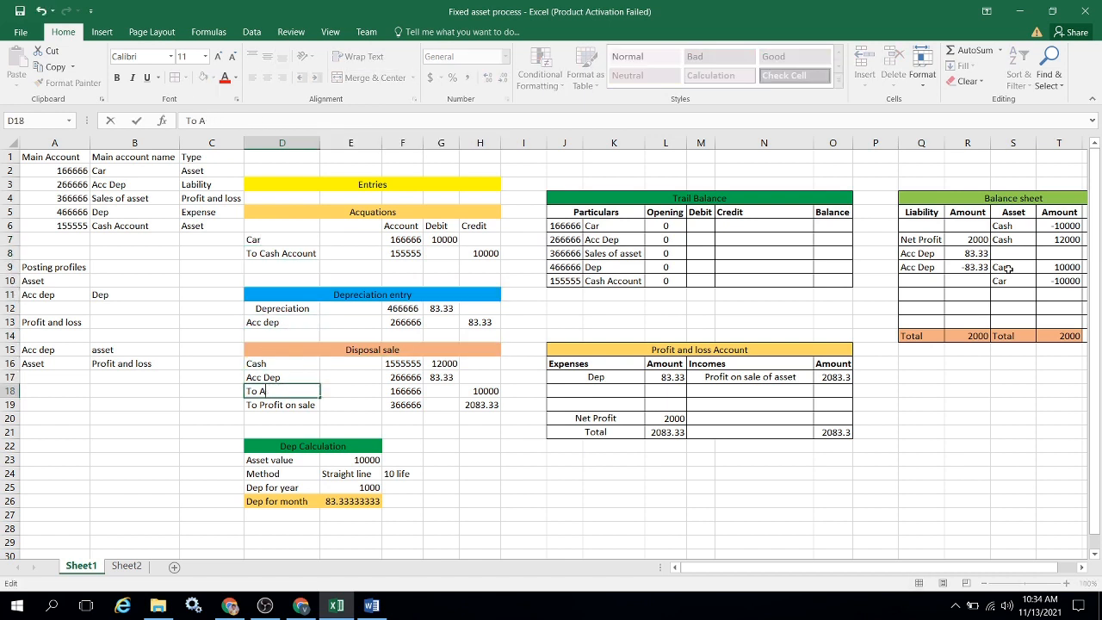
key("BackSpace")
type("Car")
key("Return")
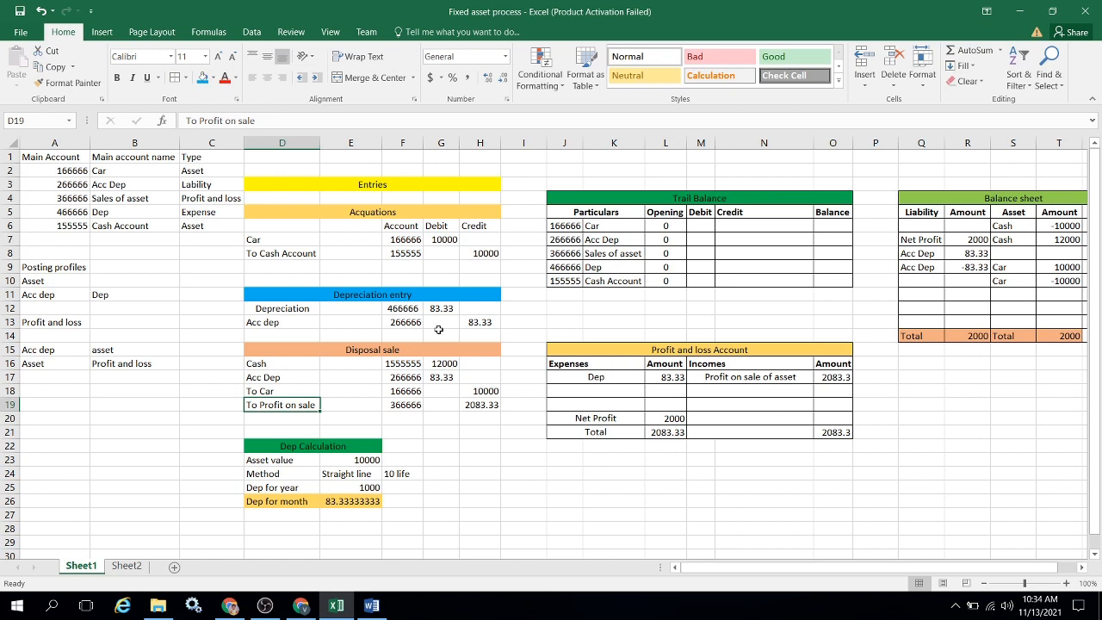
Switch back to Finance and Operations and set the Car account's main account type to Asset.
key("alt+Tab")
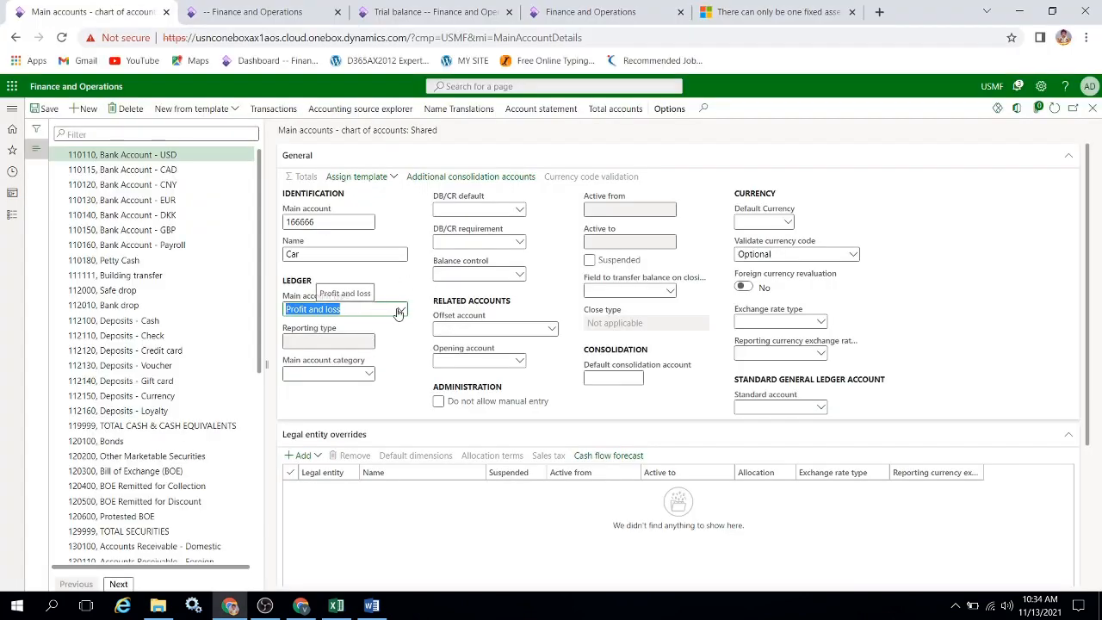
key("a")
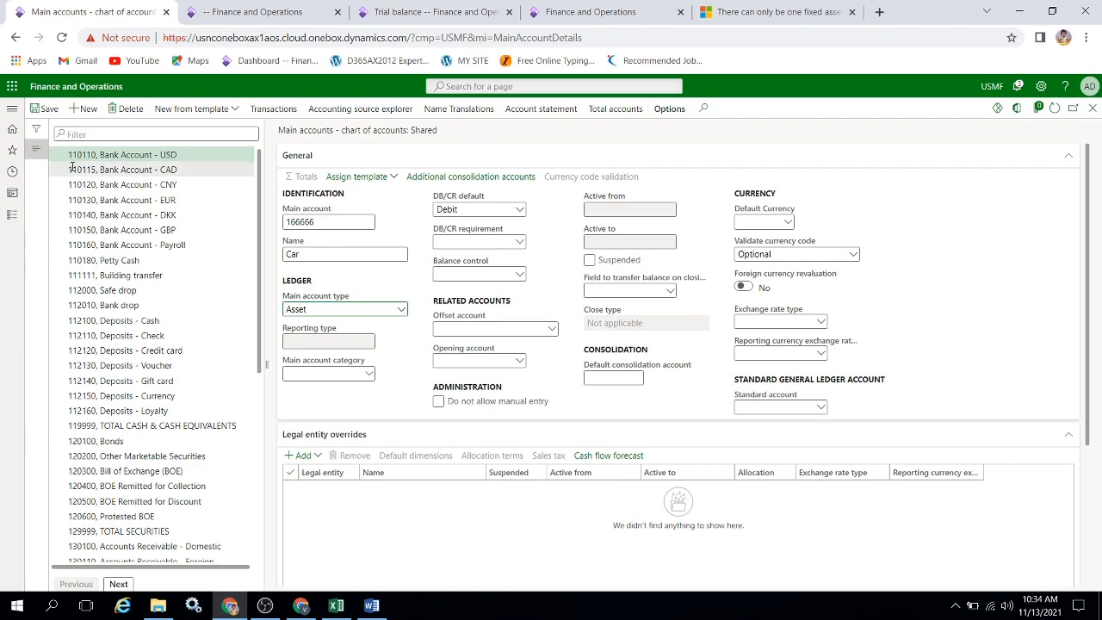
Start another new main account with the Acc Dep code from cell A3 of the Excel workbook.
left_click(87, 110)
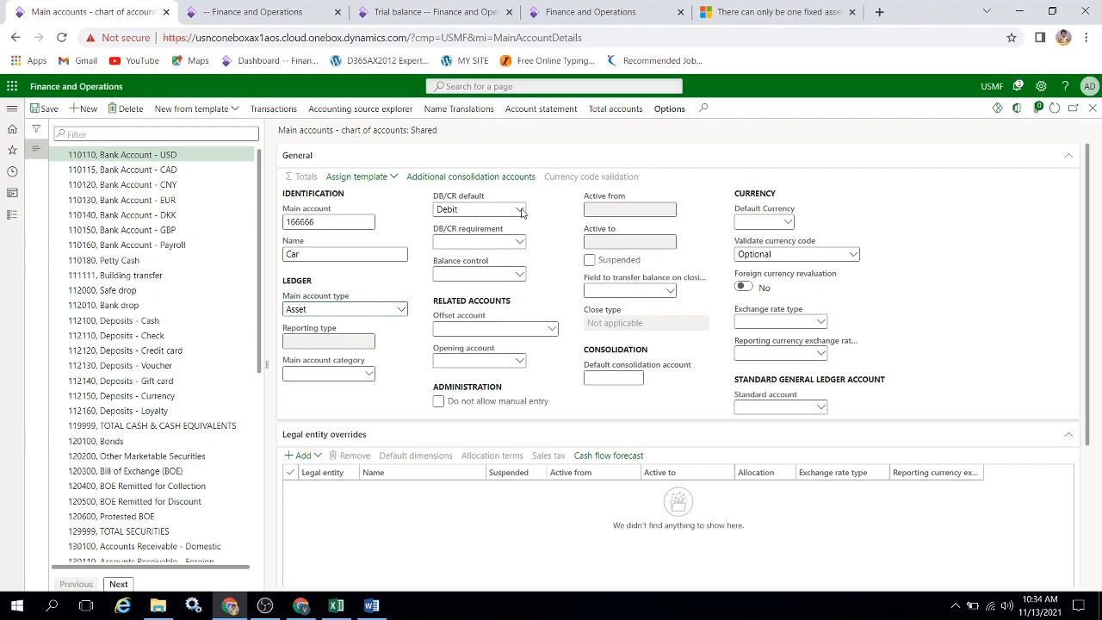
key("alt+Tab")
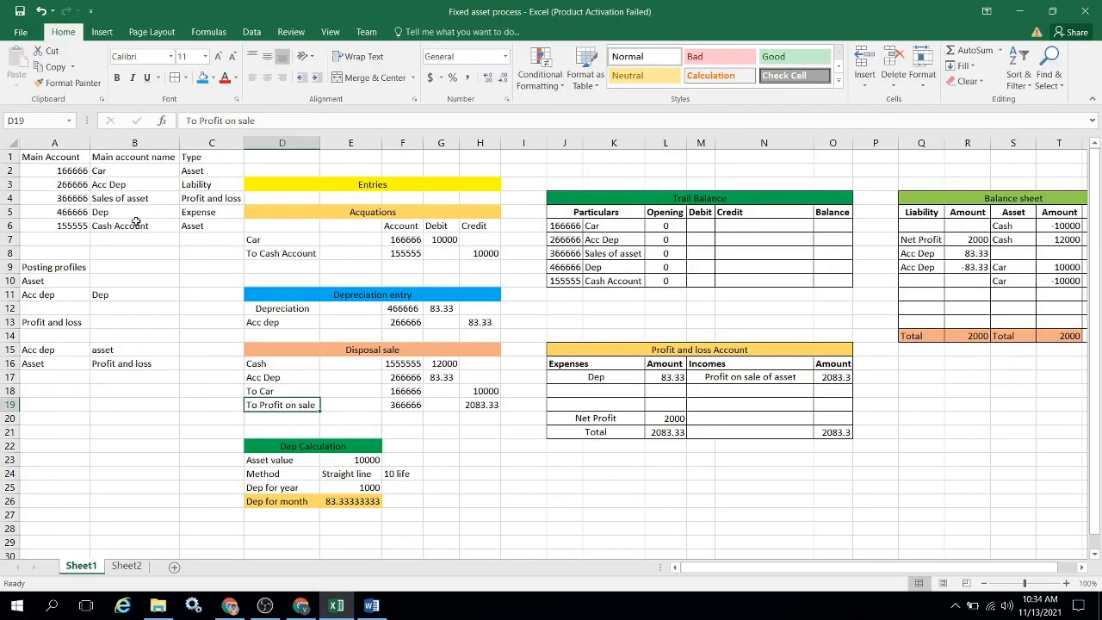
left_click(68, 184)
key("ctrl+c")
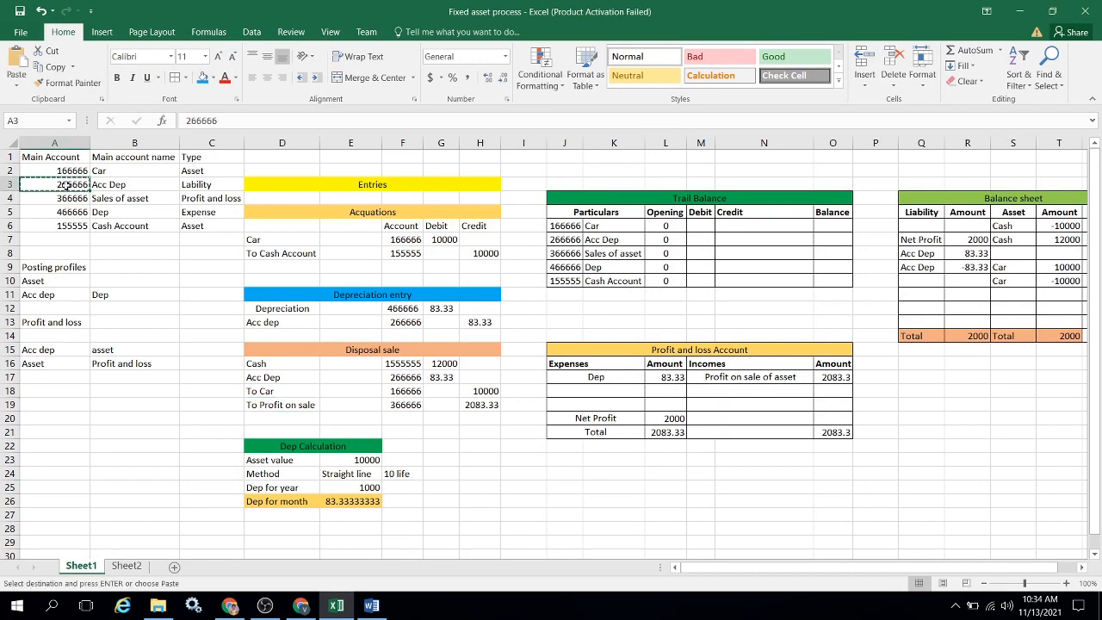
key("alt+Tab")
key("ctrl+v")
key("Tab")
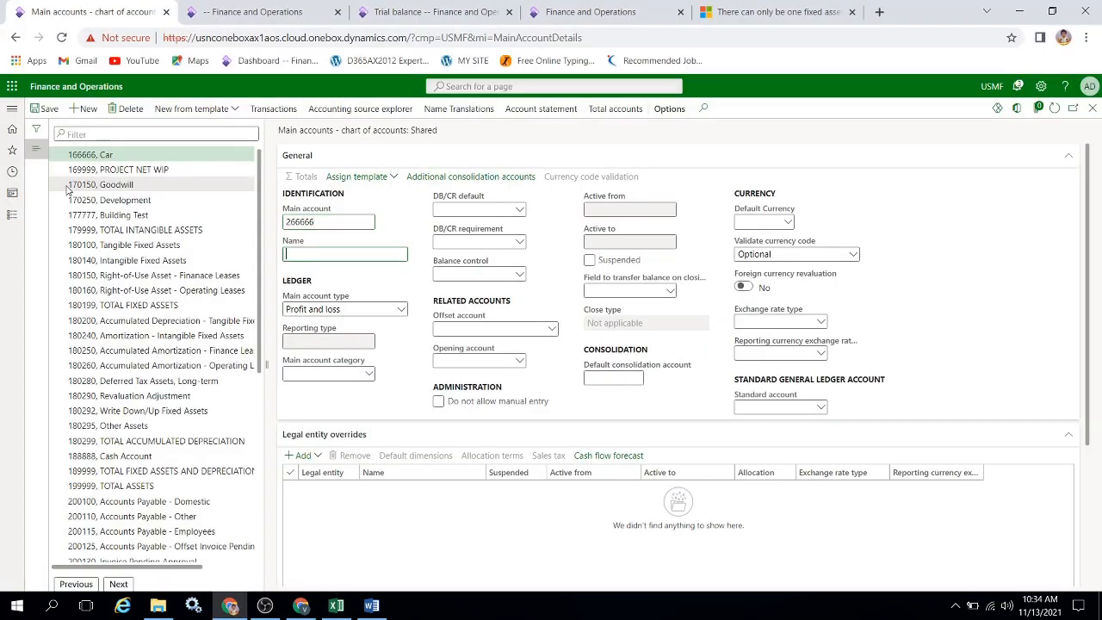
Name the new main account Acc Dep, copying the name from cell B3 of the workbook.
key("alt+Tab")
key("Right")
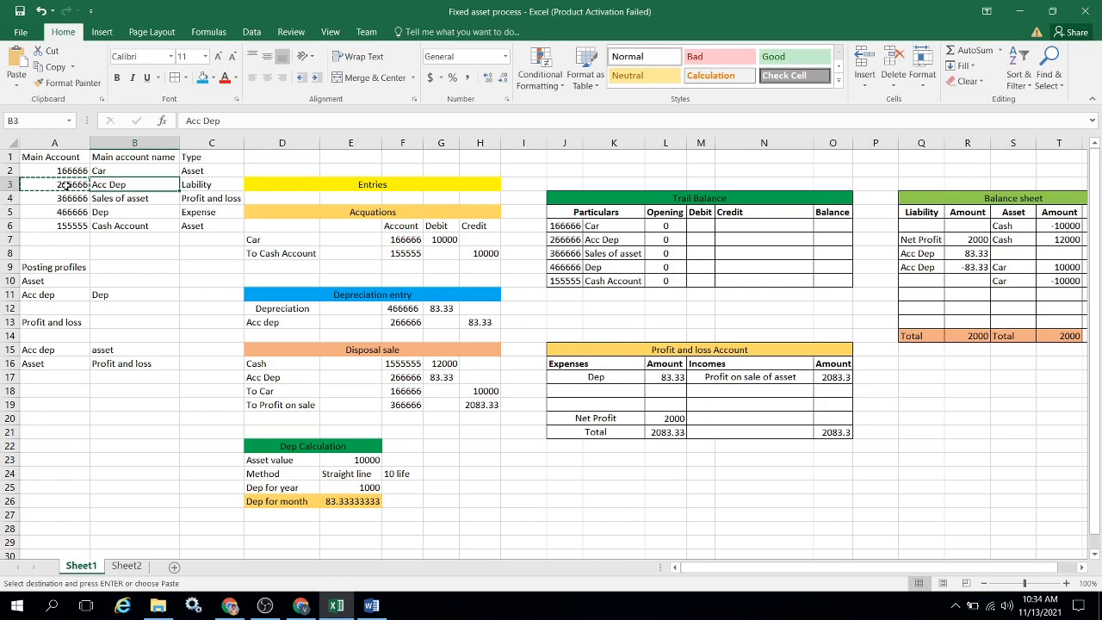
key("ctrl+c")
key("alt+Tab")
key("ctrl+v")
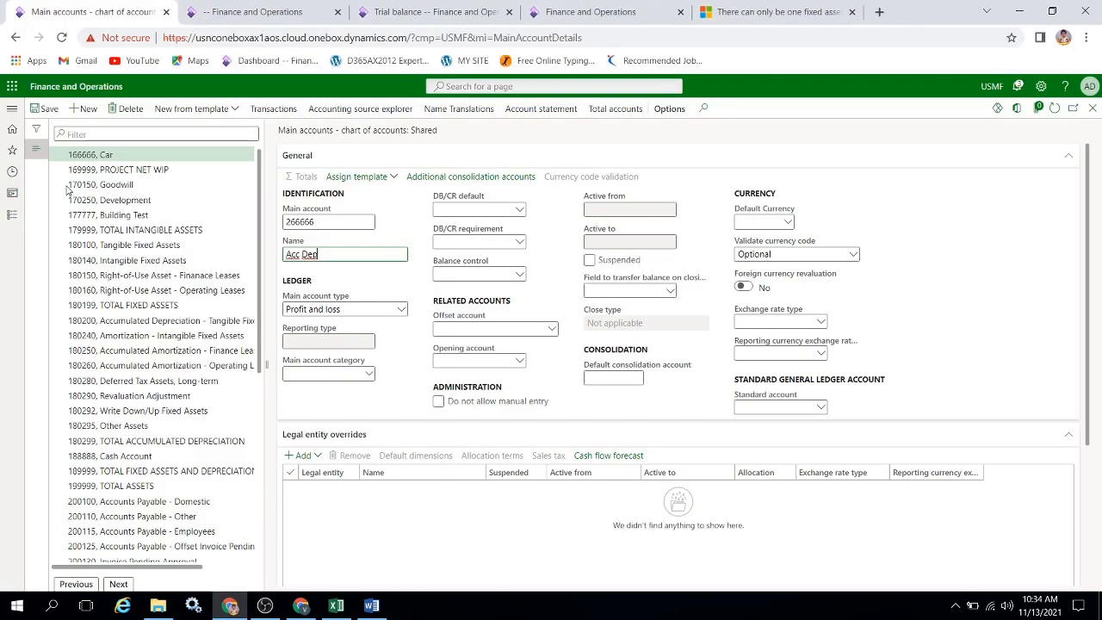
Complete the new main account's name as Acc Dep for Car and set its main account type to Liability.
type("for Car")
key("Tab")
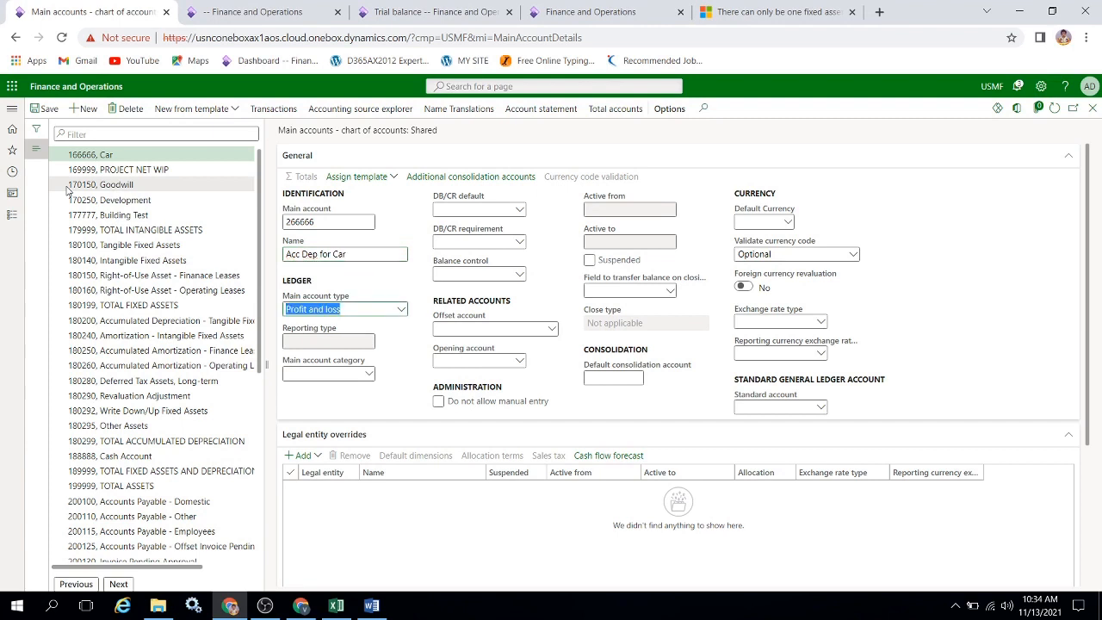
type("Liability")
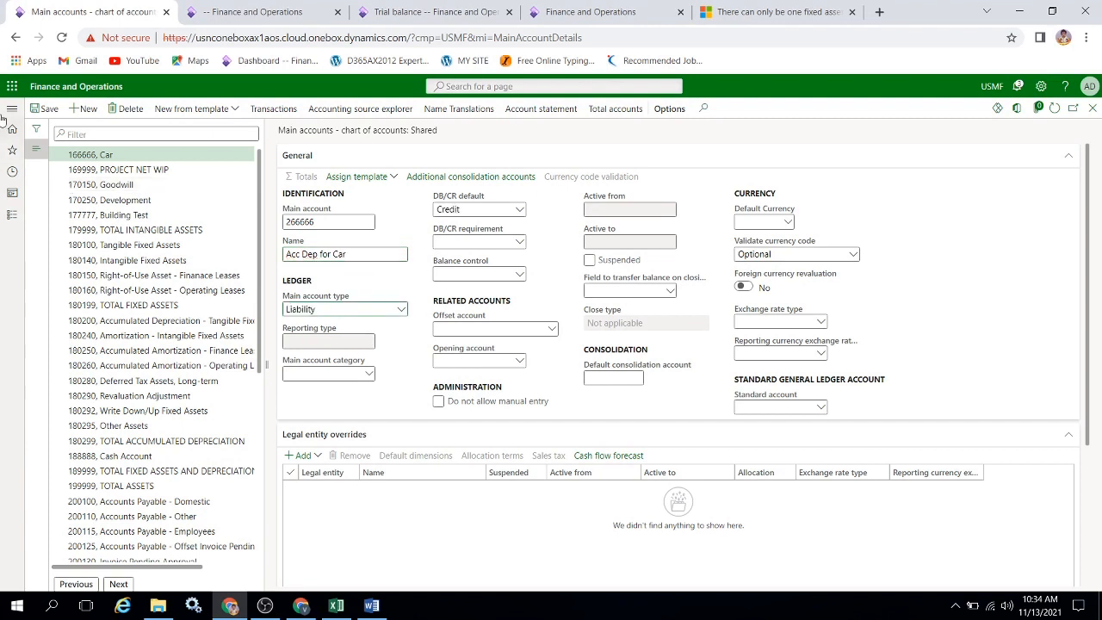
Start another new main account with the Sales of asset code copied from cell A4 of the Excel workbook.
left_click(77, 112)
key("alt+Tab")
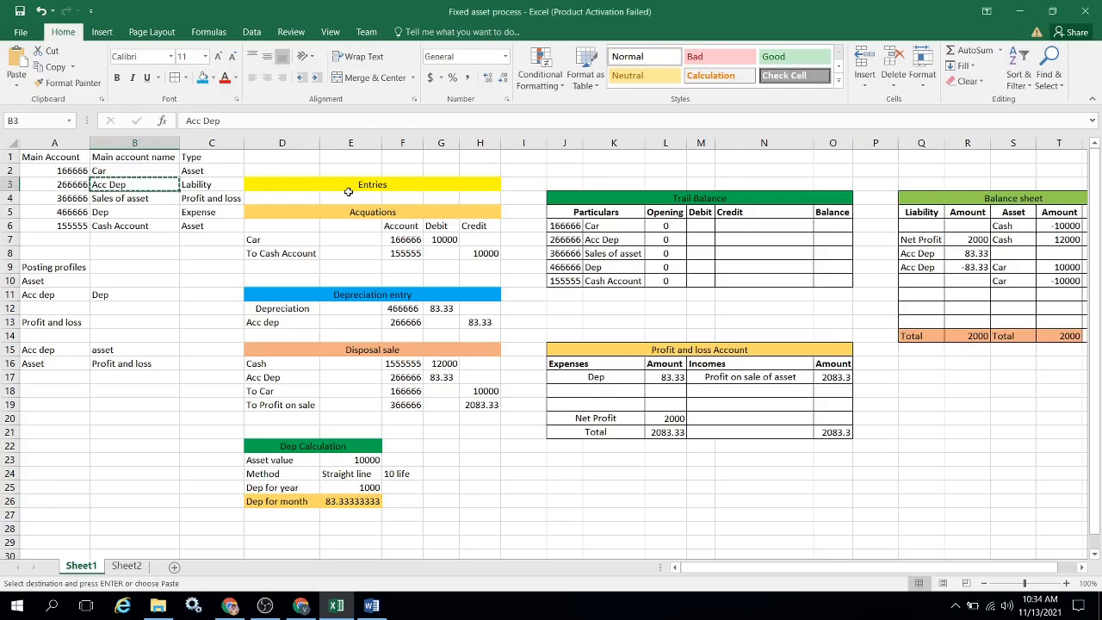
key("Down")
key("Left")
key("ctrl+c")
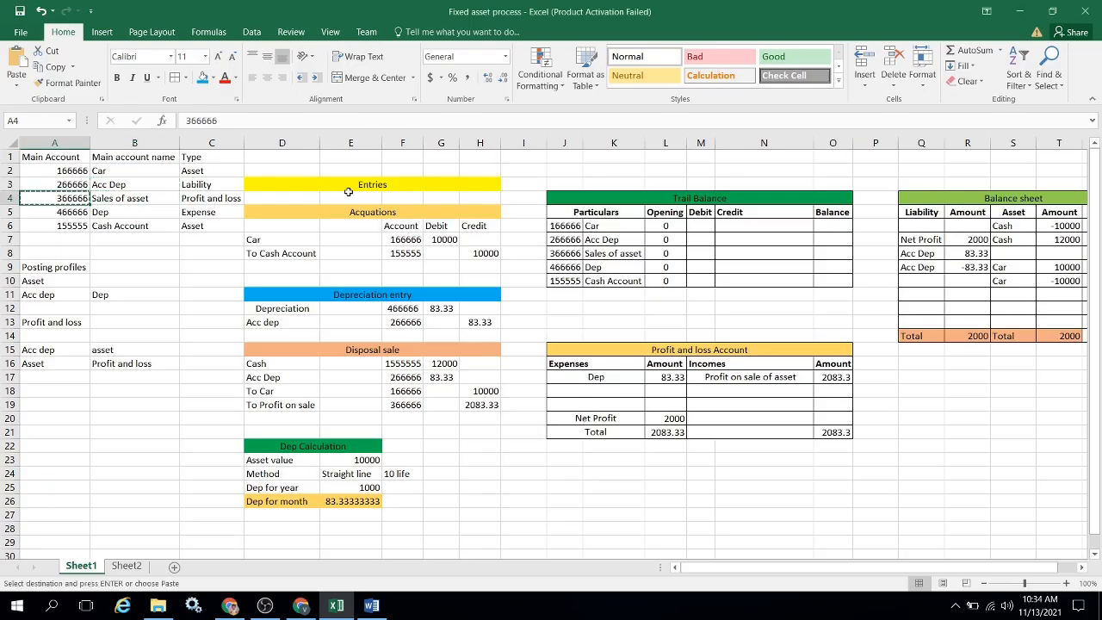
key("alt+Tab")
key("ctrl+v")
key("Tab")
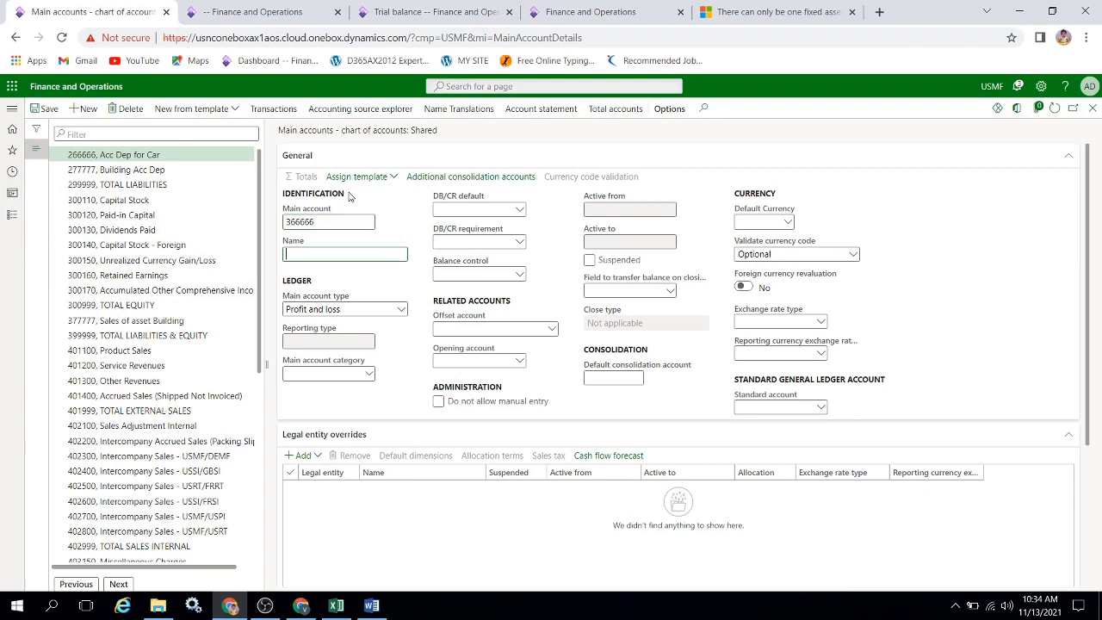
Name the new main account Sale of car, keeping Profit and loss as its main account type.
type("Sale of acar")
key("Tab")
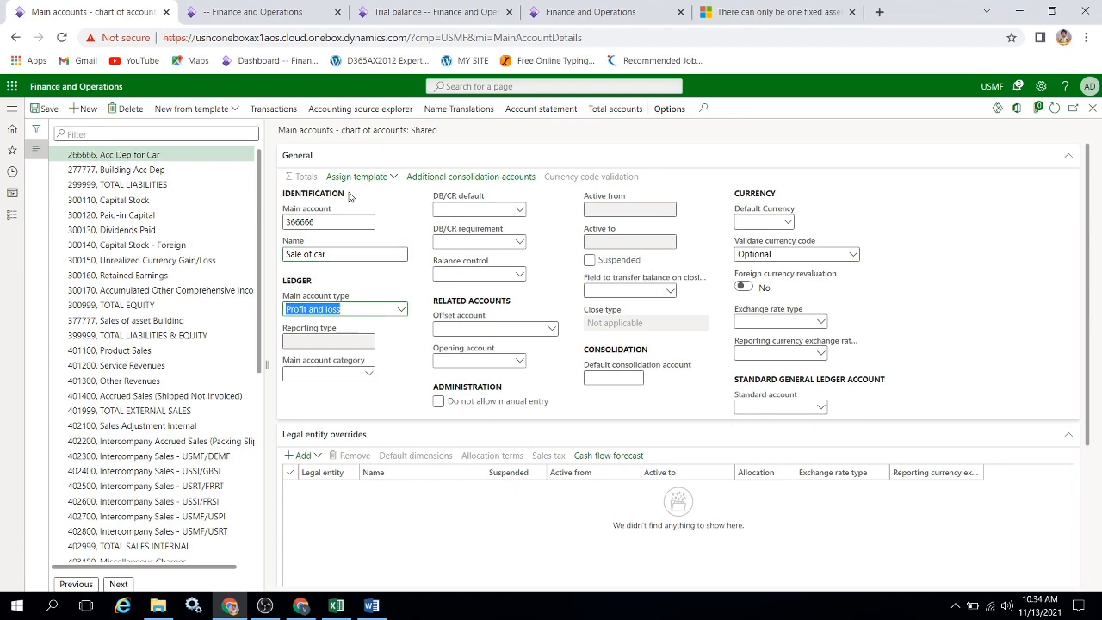
Start another new main account with the Dep code copied from cell A5 of the Excel workbook.
left_click(84, 113)
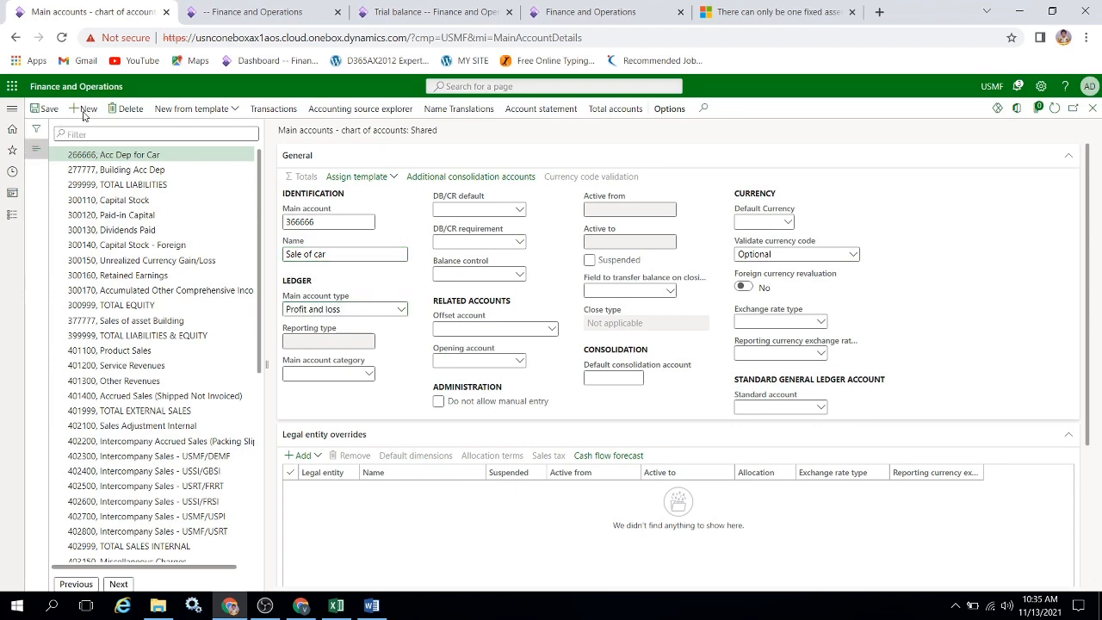
key("alt+Tab")
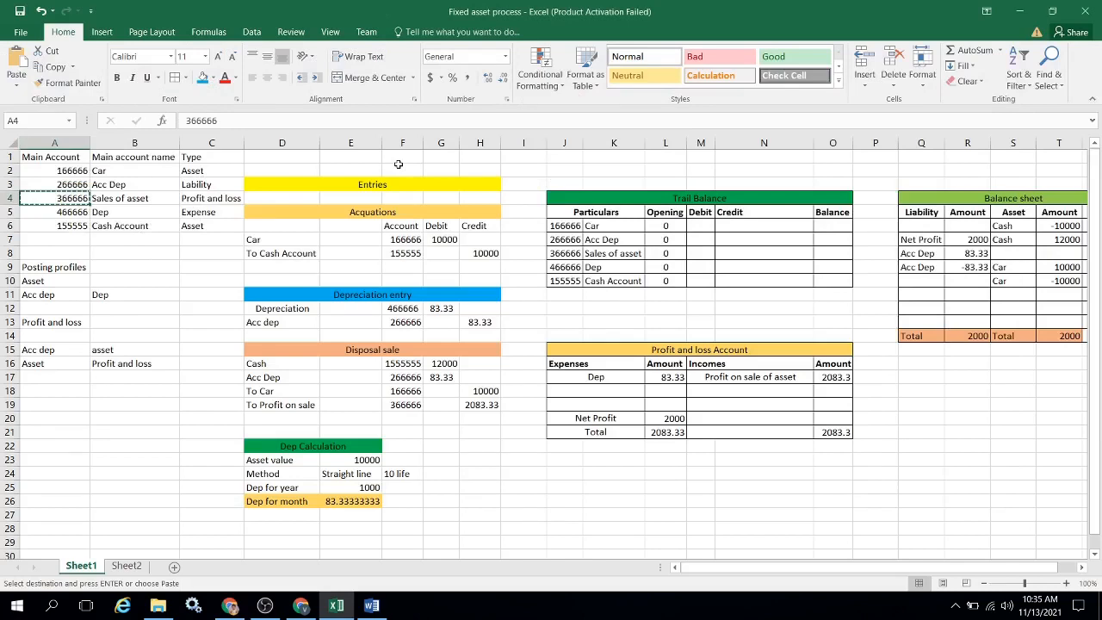
key("alt+Tab")
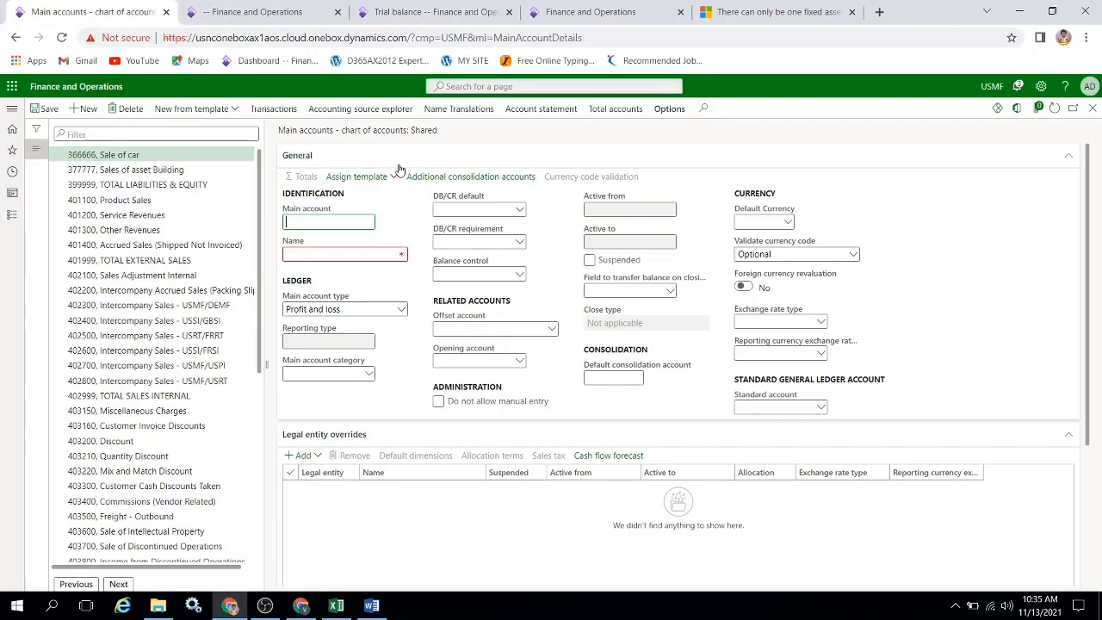
key("ctrl+v")
key("Tab")
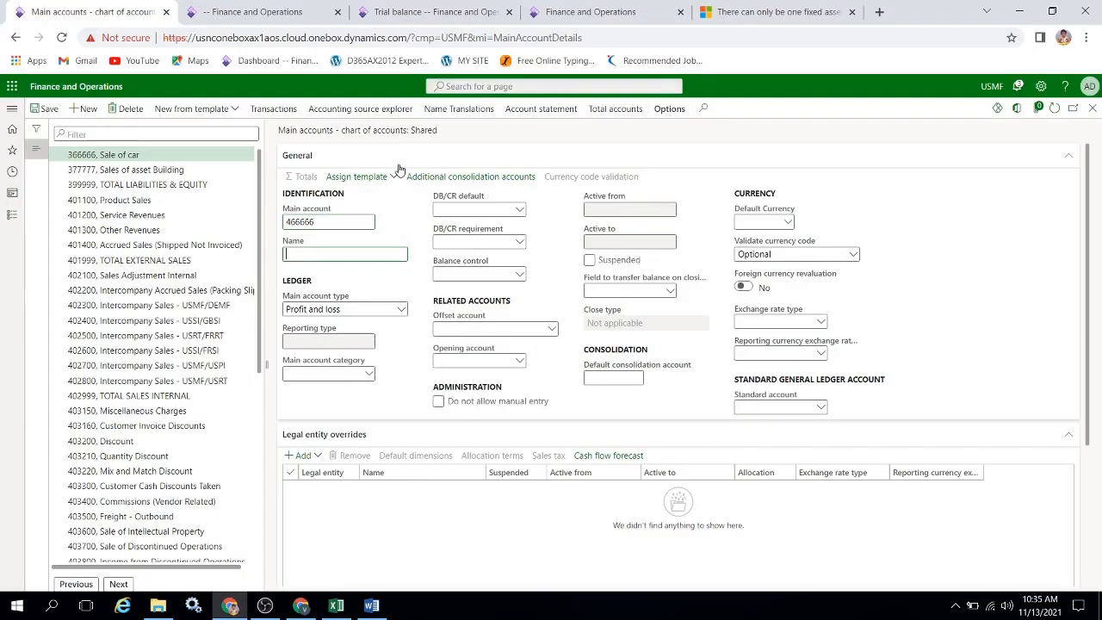
Name the new main account Dep for Car and set its main account type to Expense.
type("Dep for Car")
key("Tab")
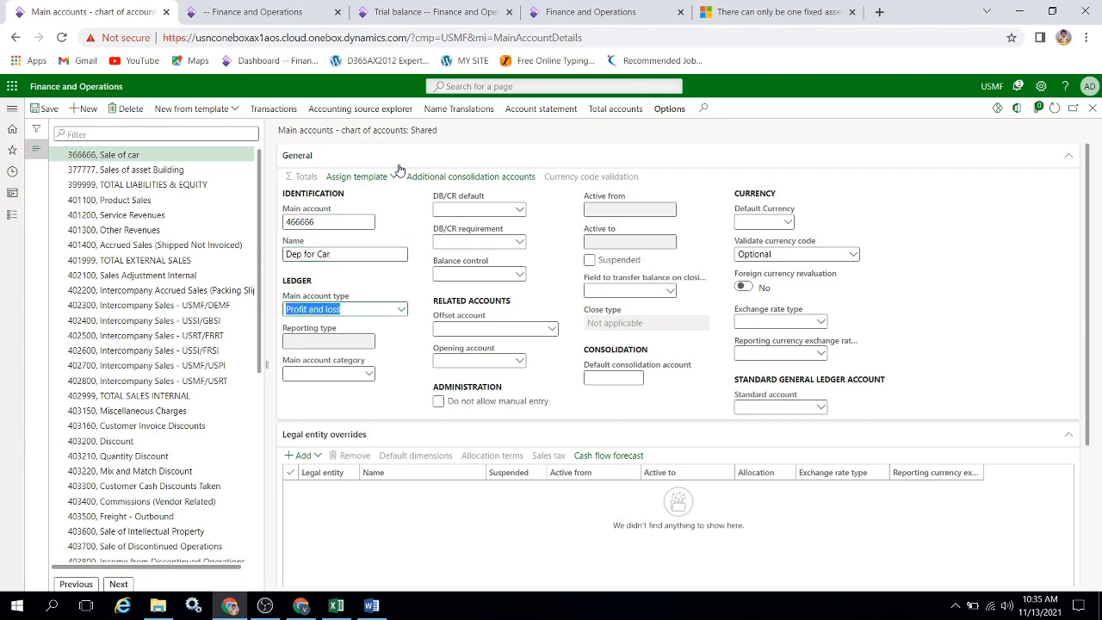
type("Expense")
key("Tab")
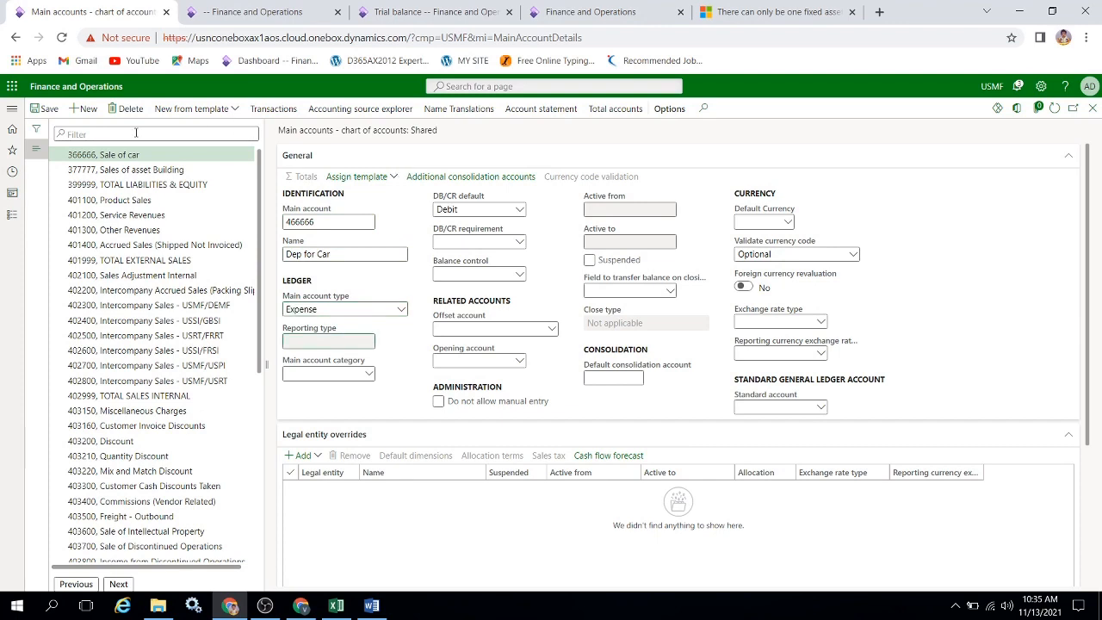
Start another new main account with the Cash Account code copied from cell A6 of the Excel workbook.
left_click(86, 108)
key("alt+Tab")
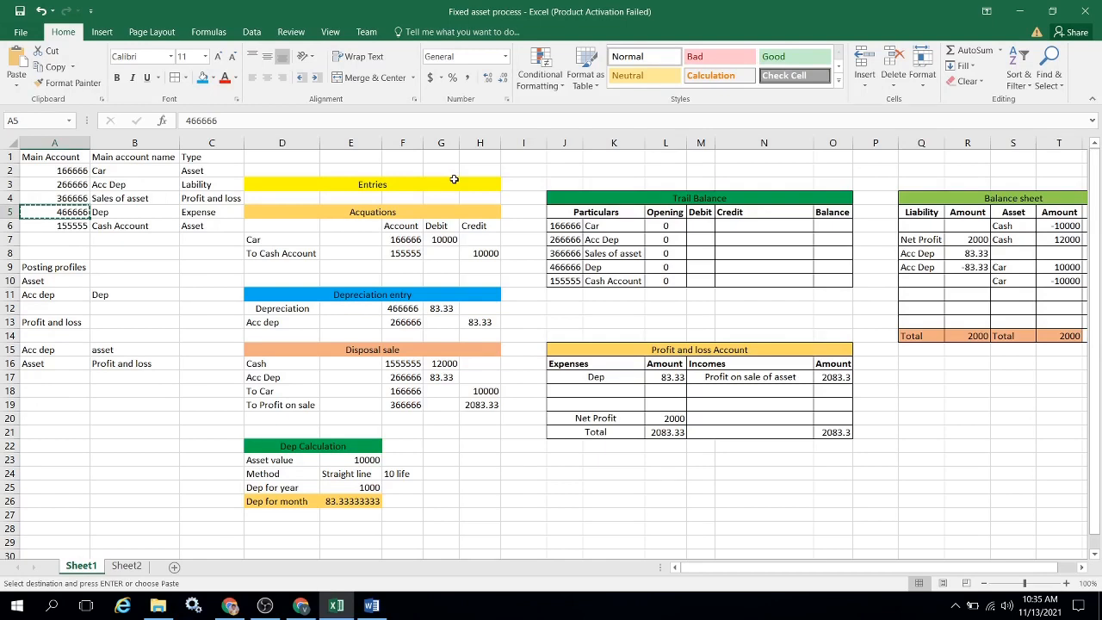
key("Down")
key("ctrl+c")
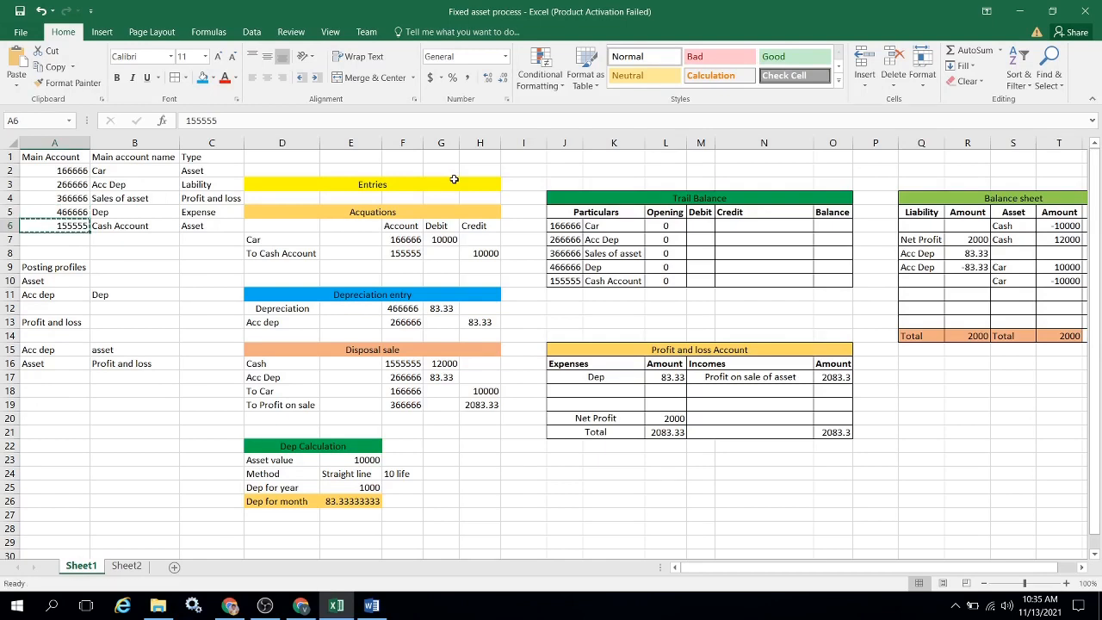
key("alt+Tab")
key("ctrl+v")
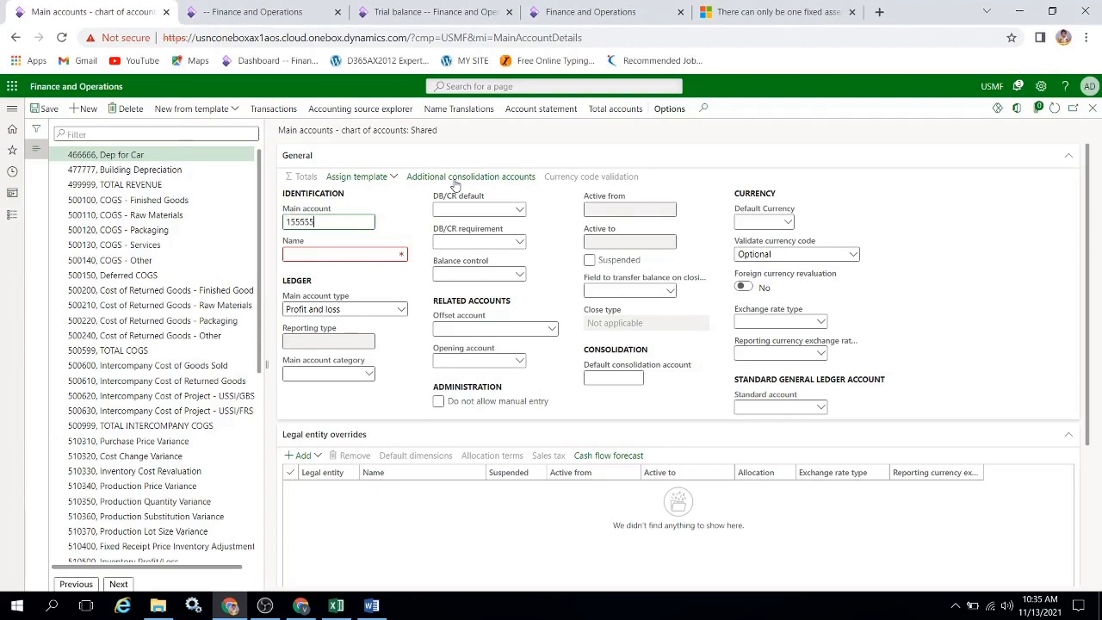
Name the new main account Cash Account, set its main account type to Asset, and save and close the form.
key("Tab")
type("Cash Account")
key("Tab")
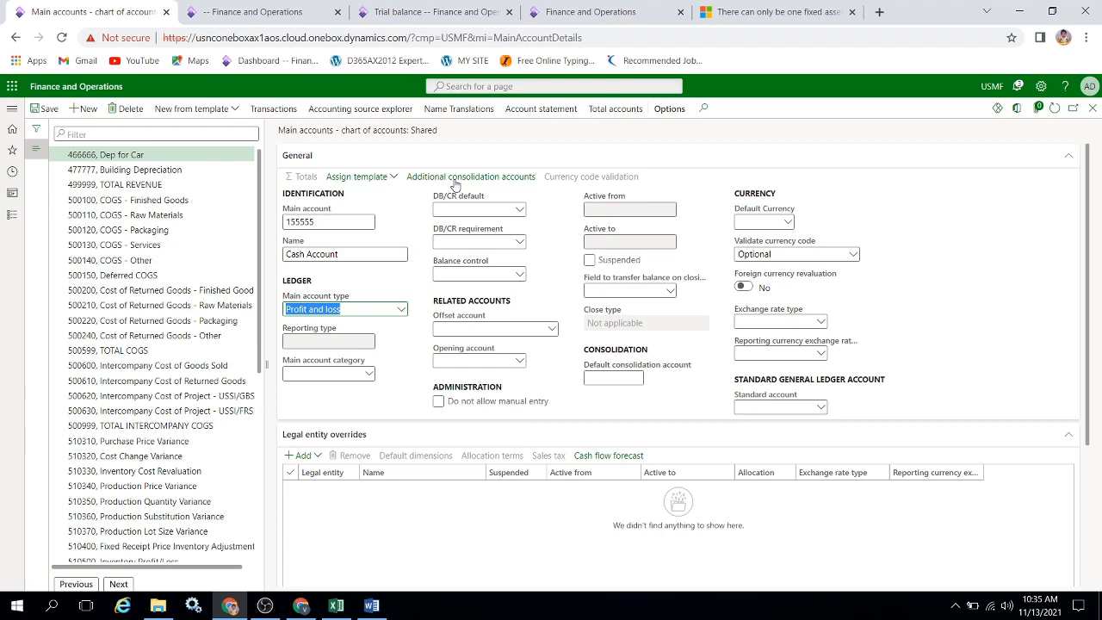
key("a")
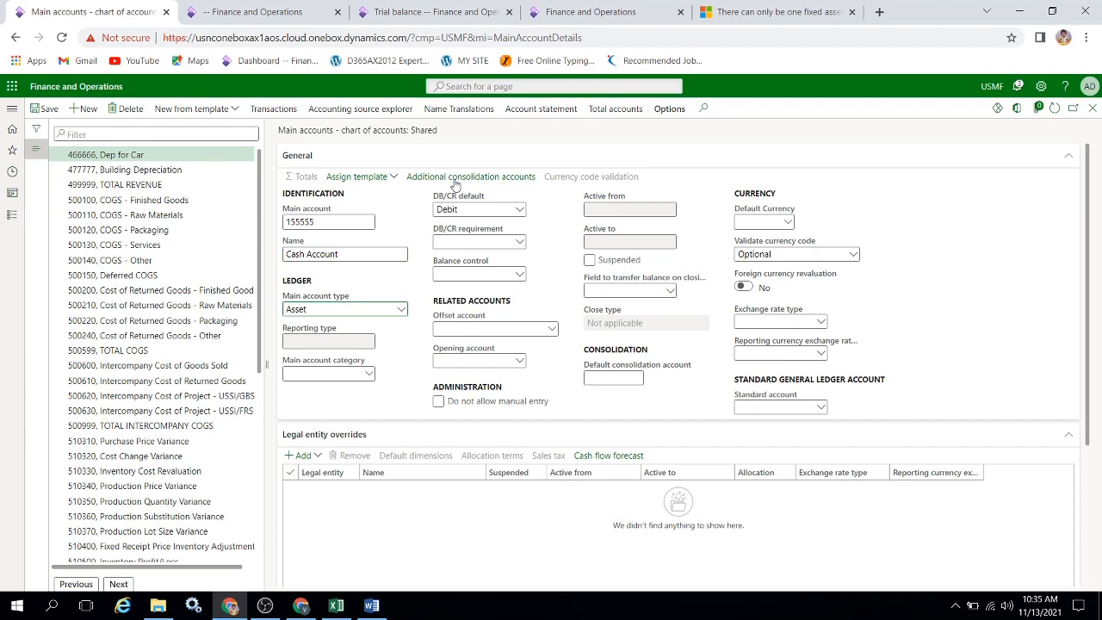
left_click(52, 112)
left_click(1092, 109)
Switch to the Excel workbook and review the main account codes in cells A2 to A6.
key("alt+Tab")
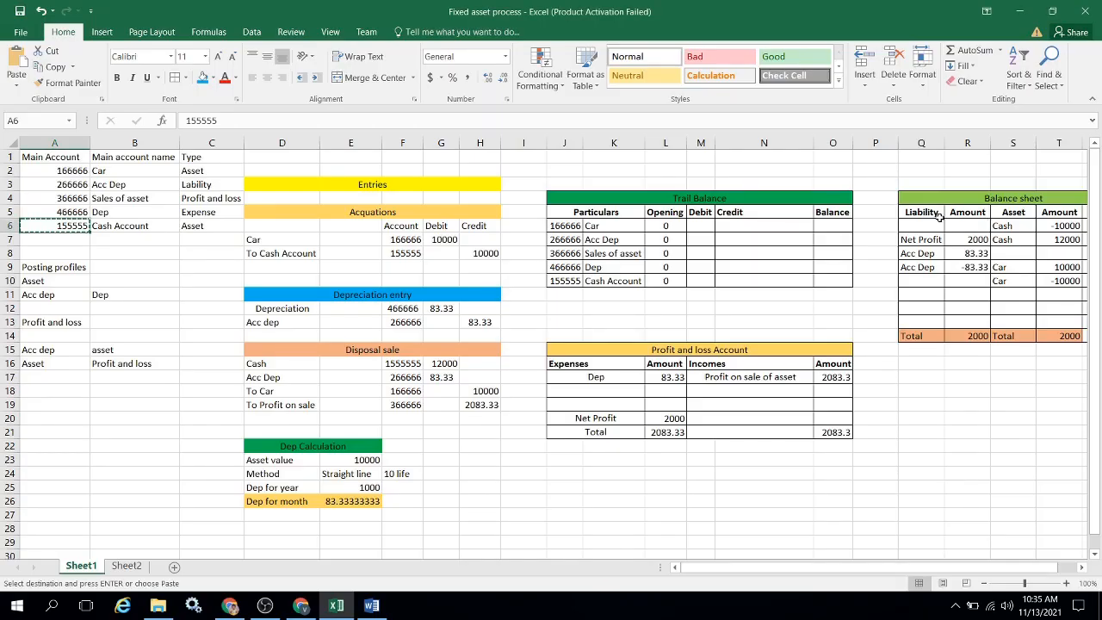
key("Escape")
key("Up")
key("Up")
key("Up")
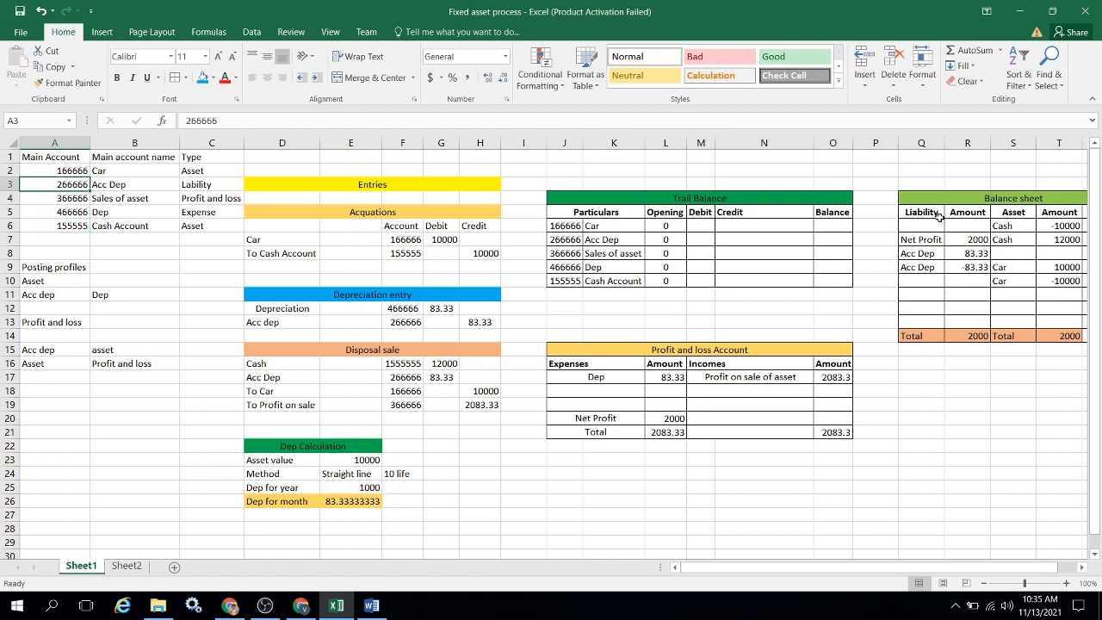
key("Up")
key("shift+Down")
key("shift+Down")
key("shift+Down")
key("shift+Down")
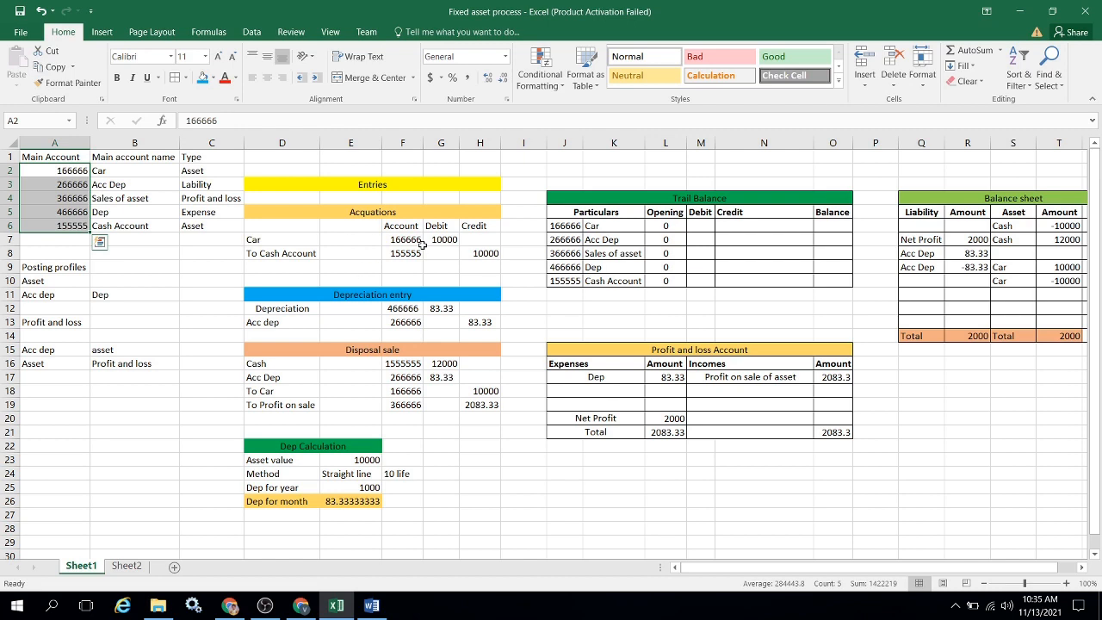
Switch back to Finance and Operations, open the Fixed assets depreciation profiles and view the SL_SERVICE and SL SL Test profiles.
key("alt+Tab")
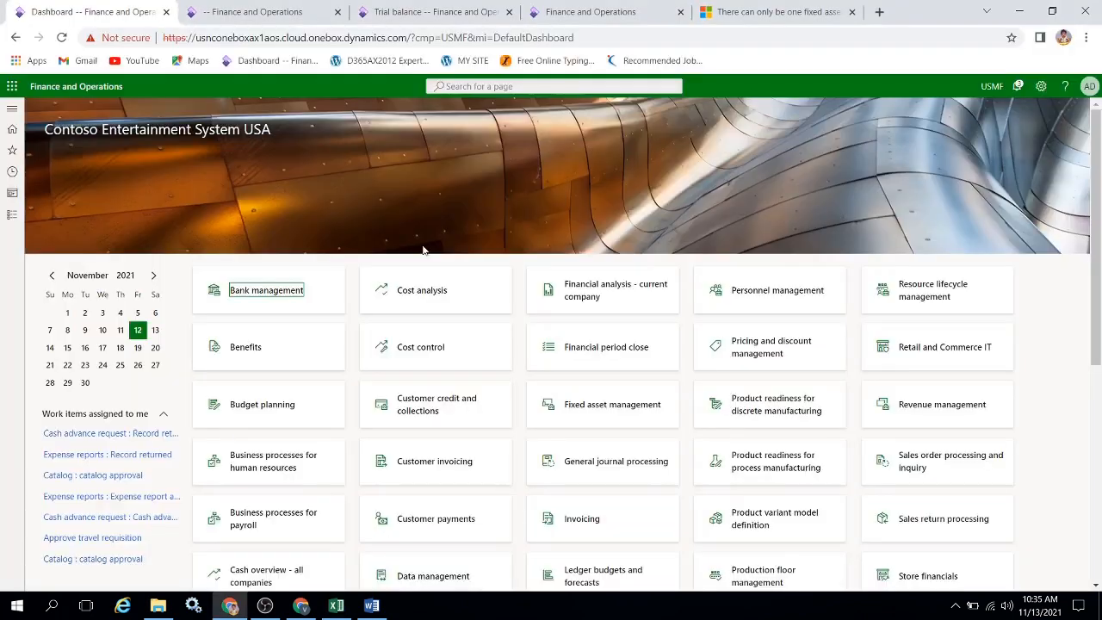
left_click(7, 217)
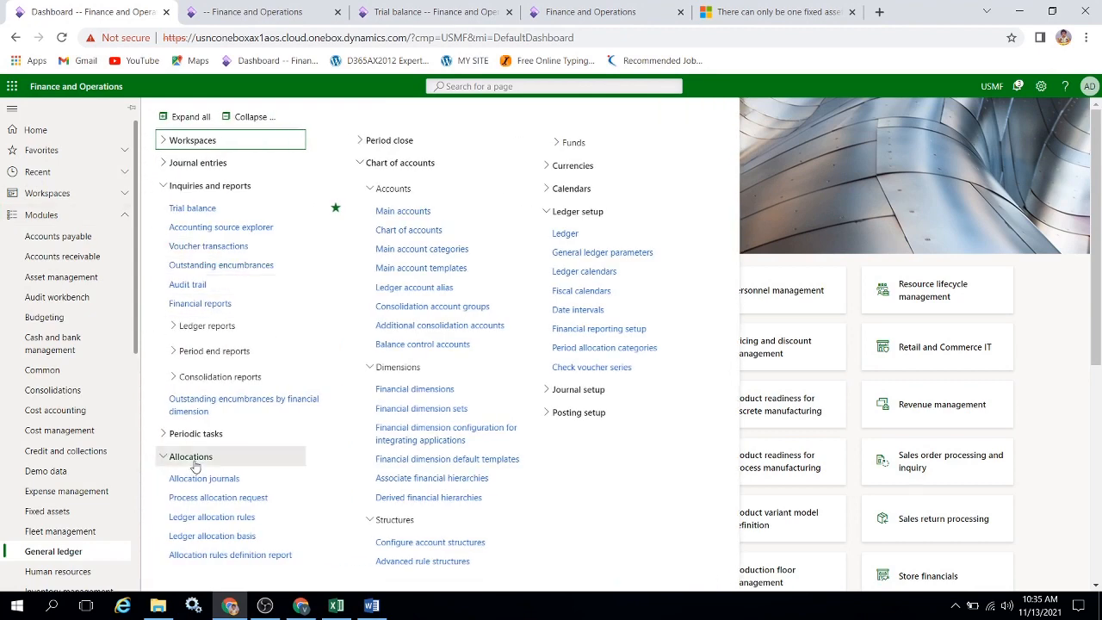
left_click_drag(144, 334, 143, 421)
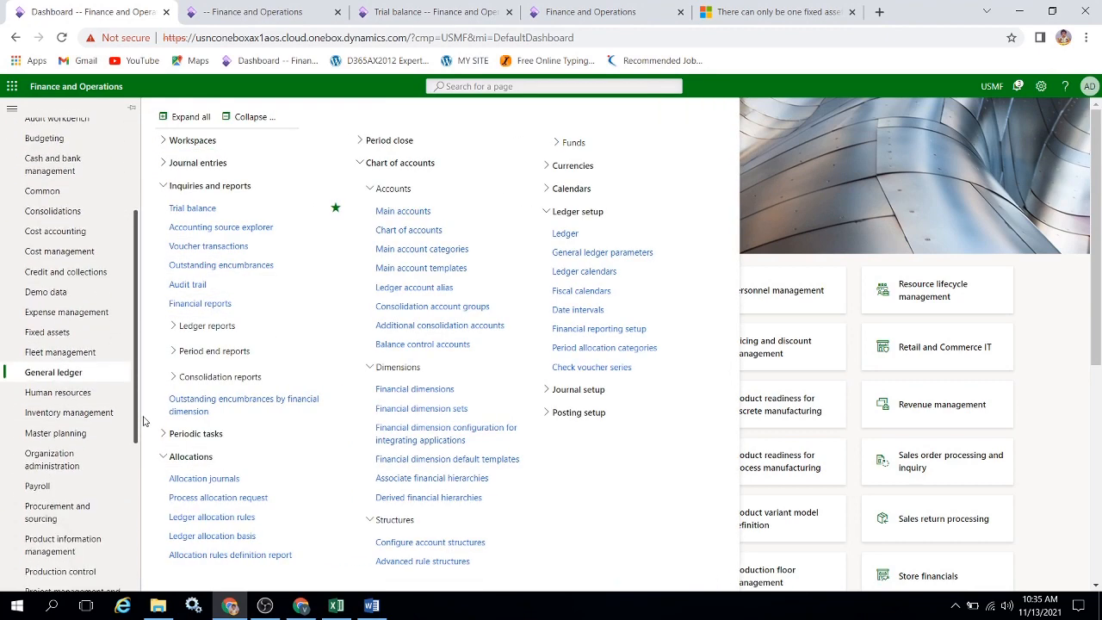
left_click(74, 331)
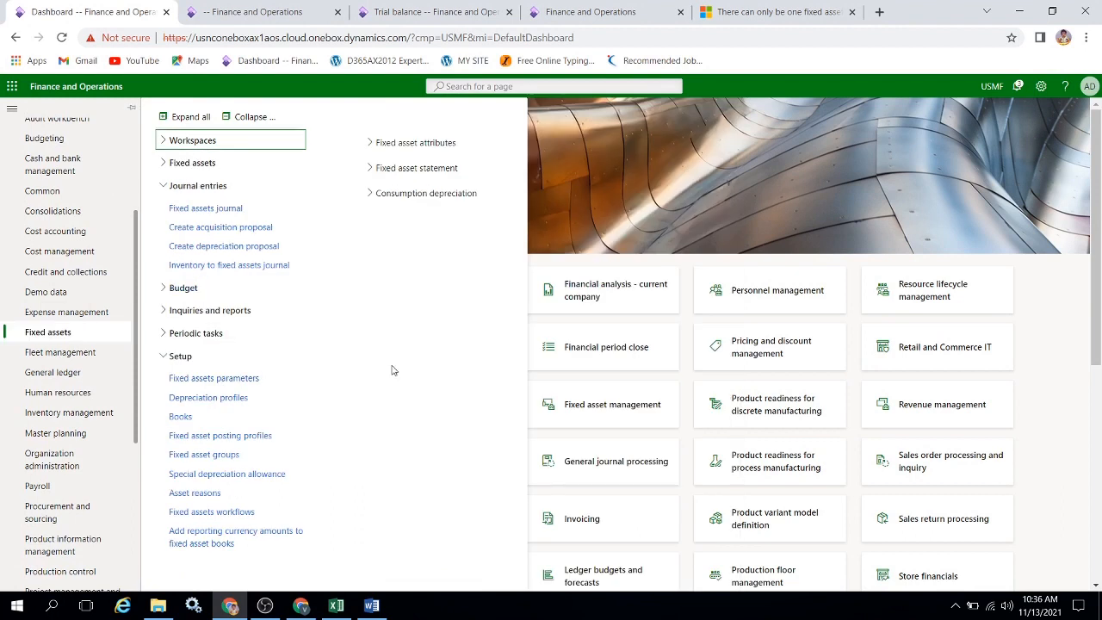
left_click(219, 400)
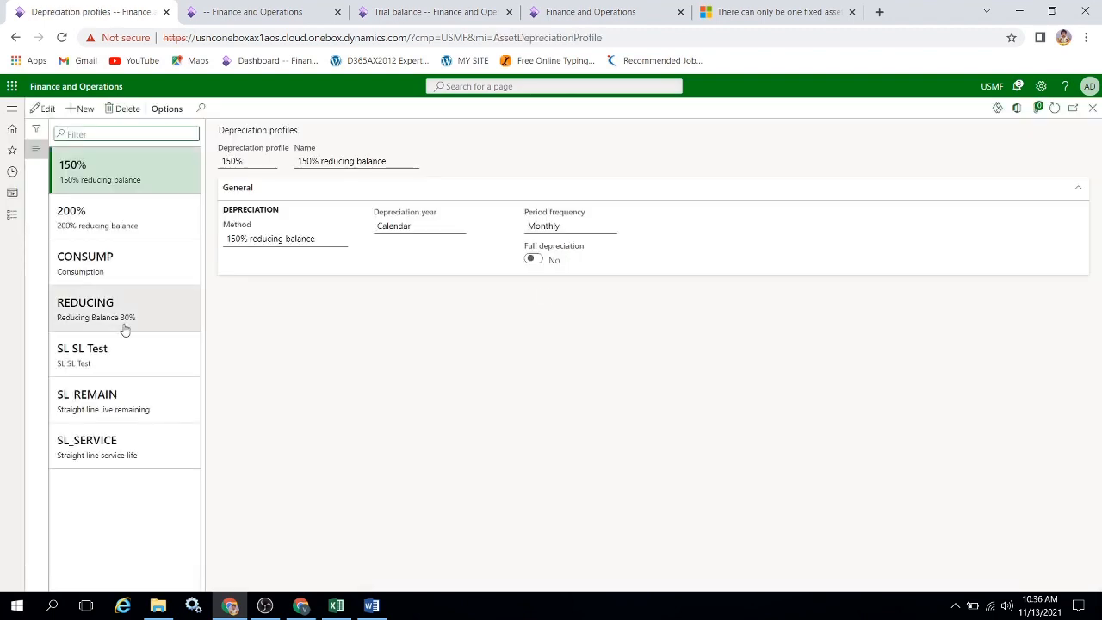
left_click(120, 439)
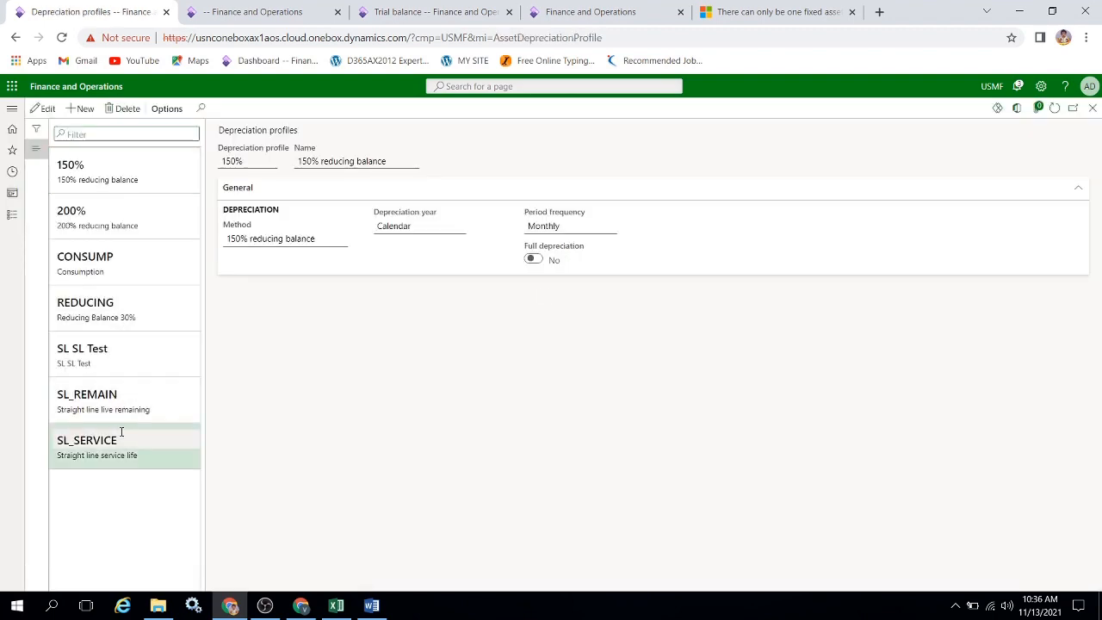
left_click(118, 362)
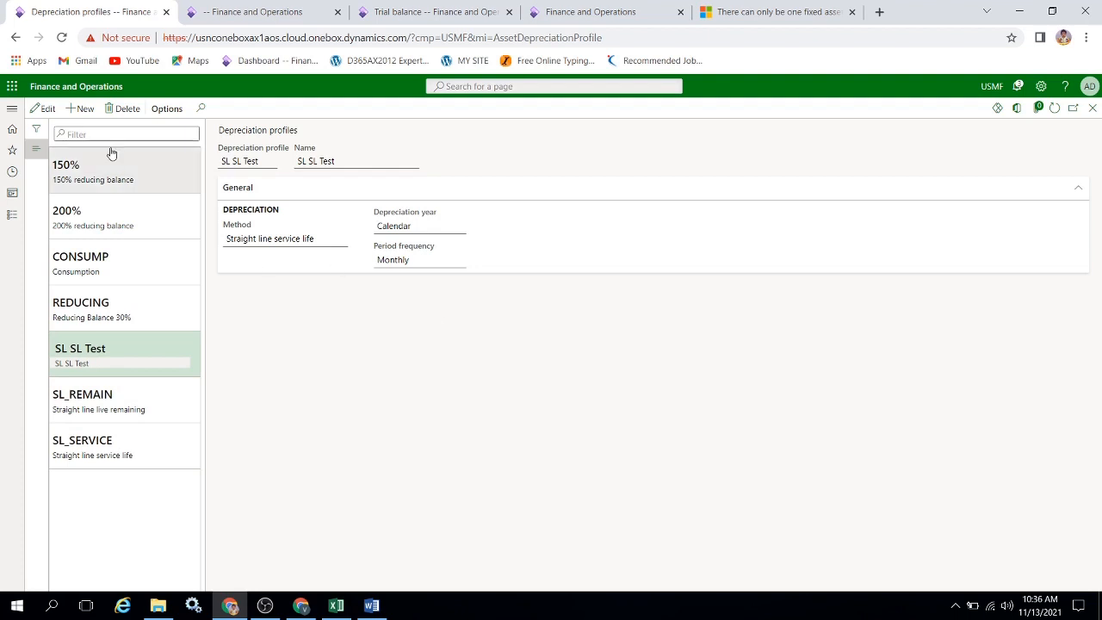
Create a new depreciation profile with SLSL Car as both its profile code and its name.
left_click(85, 108)
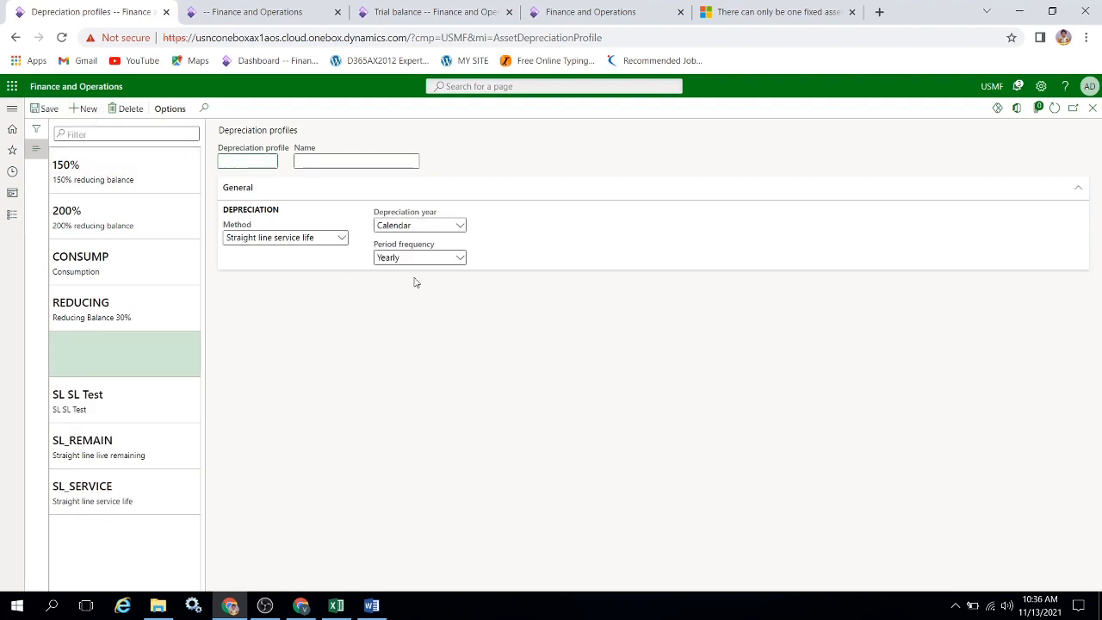
type("SLSL Car")
key("ctrl+a")
key("ctrl+c")
key("Tab")
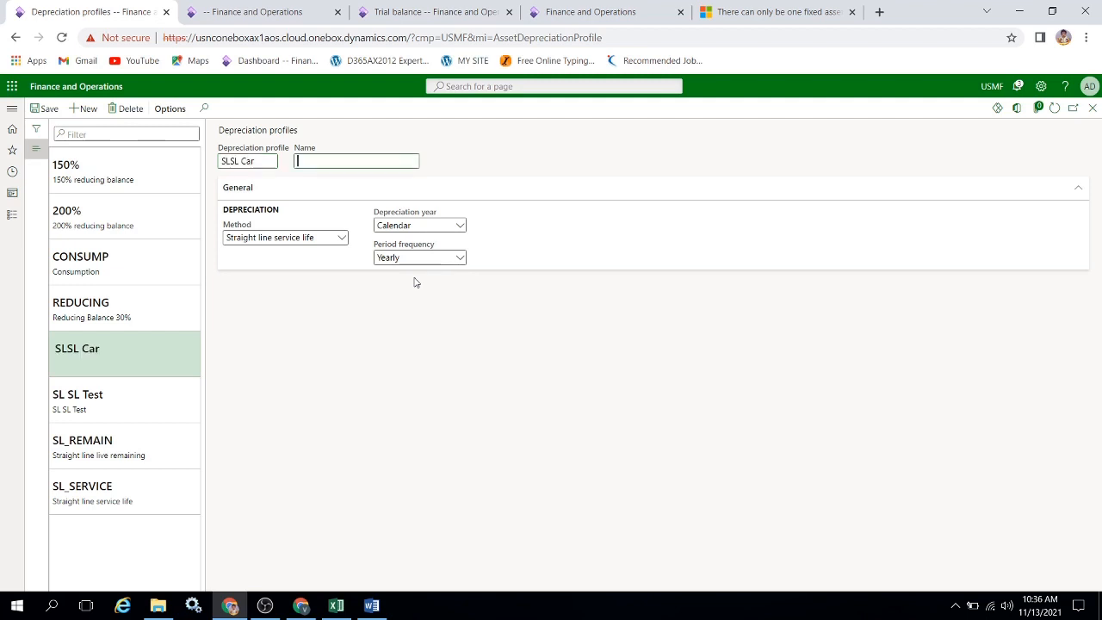
key("ctrl+v")
key("Tab")
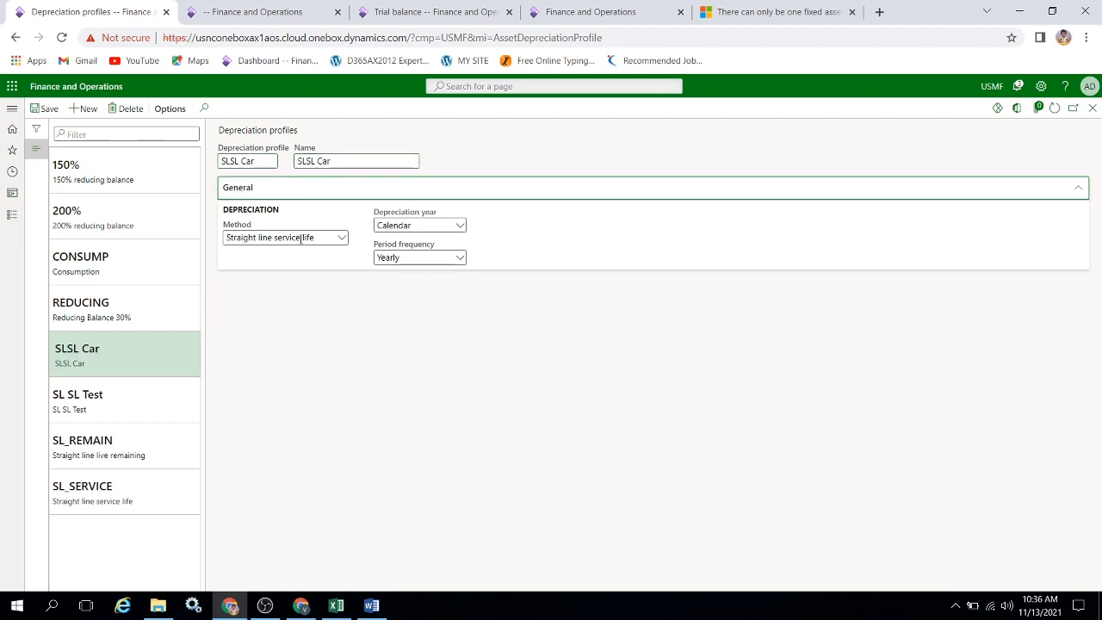
Keep Straight line service life as the SLSL Car profile's method, set its period frequency to Monthly, and save it.
left_click(338, 238)
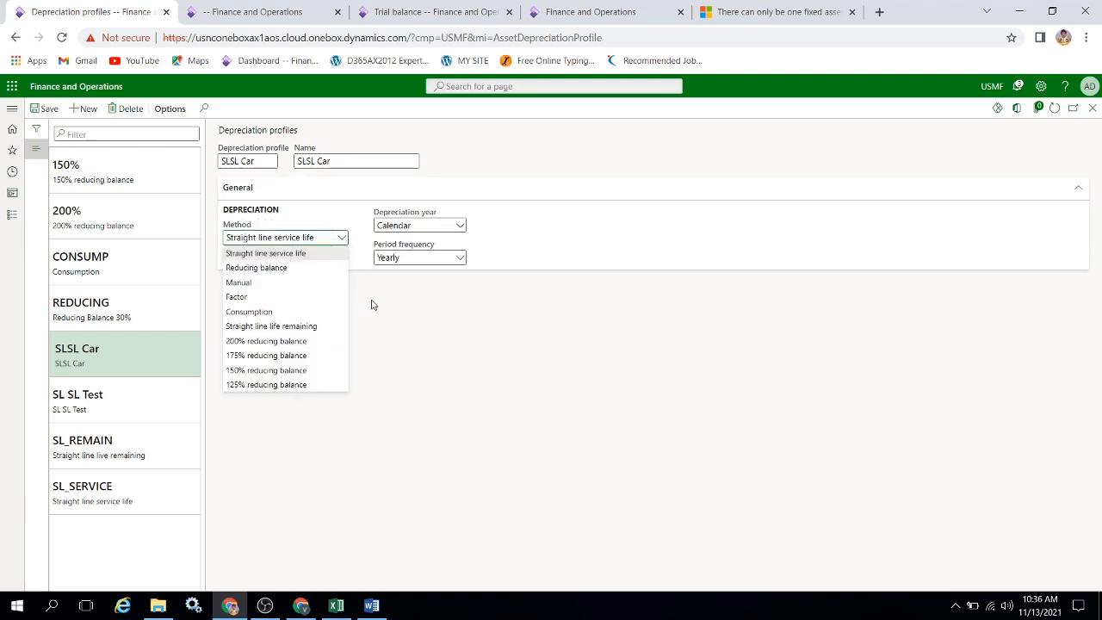
left_click(459, 259)
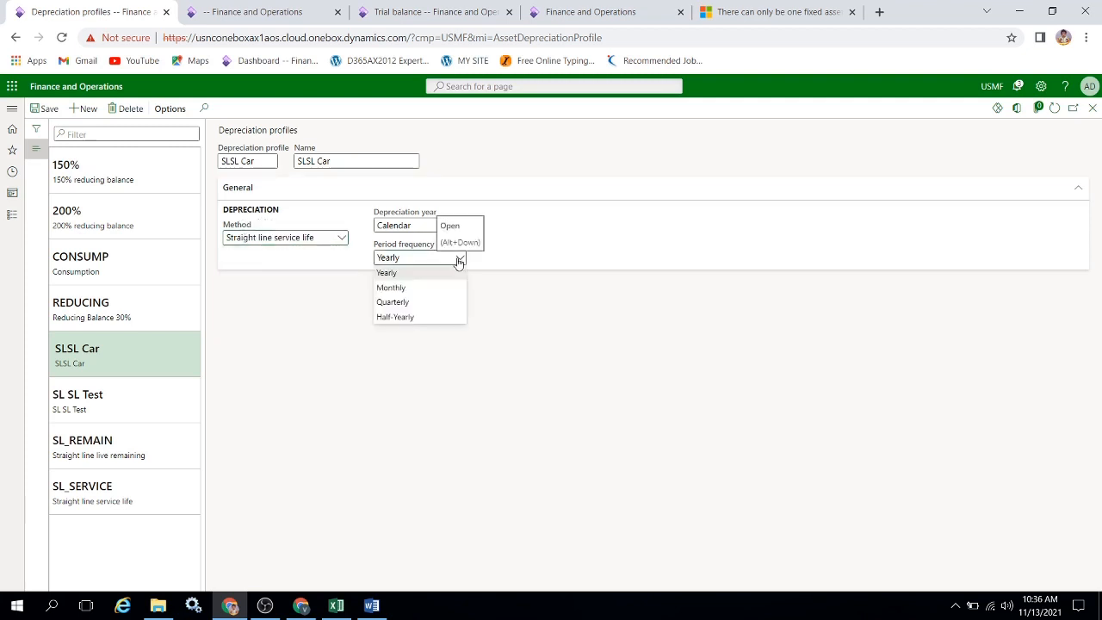
left_click(400, 292)
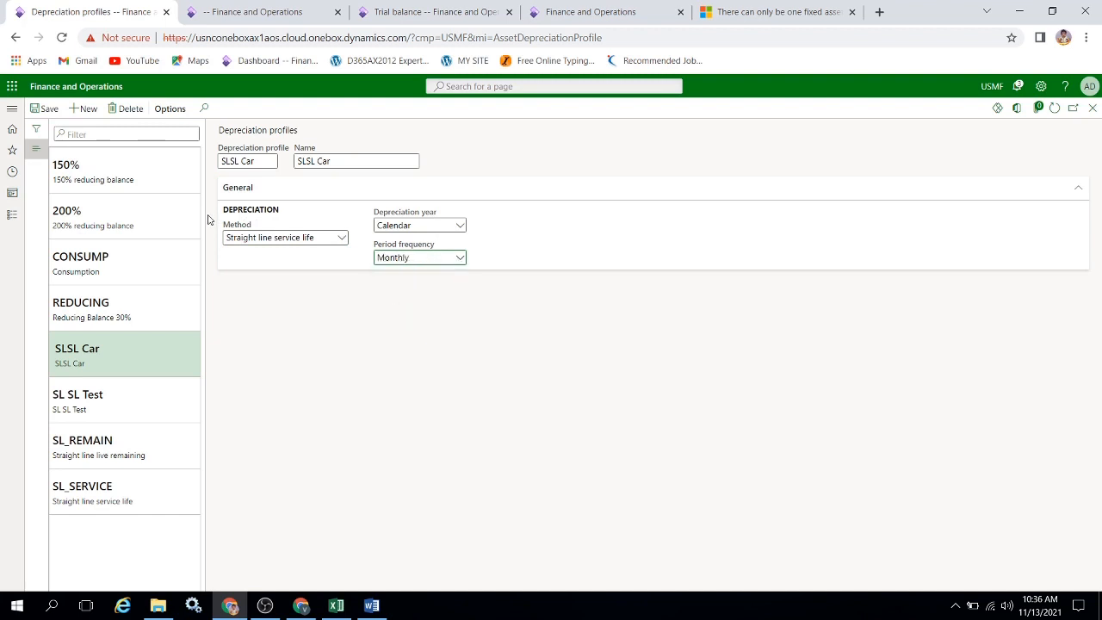
left_click(53, 115)
Open the fixed asset Books setup and create a new book with SLSLCar as both its code and its description.
left_click(12, 215)
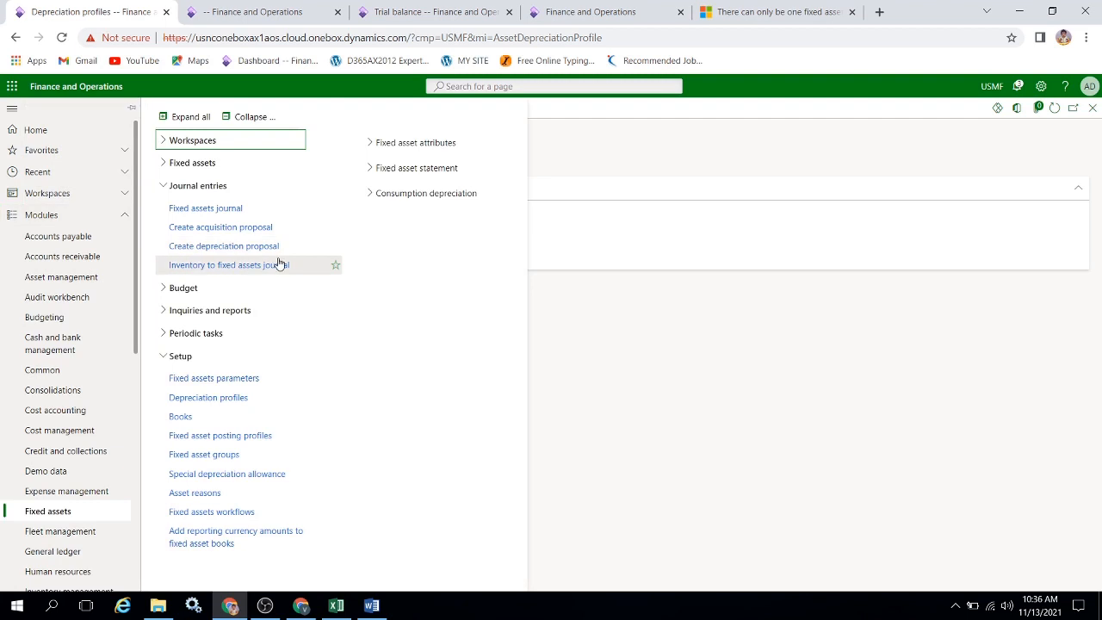
left_click(221, 416)
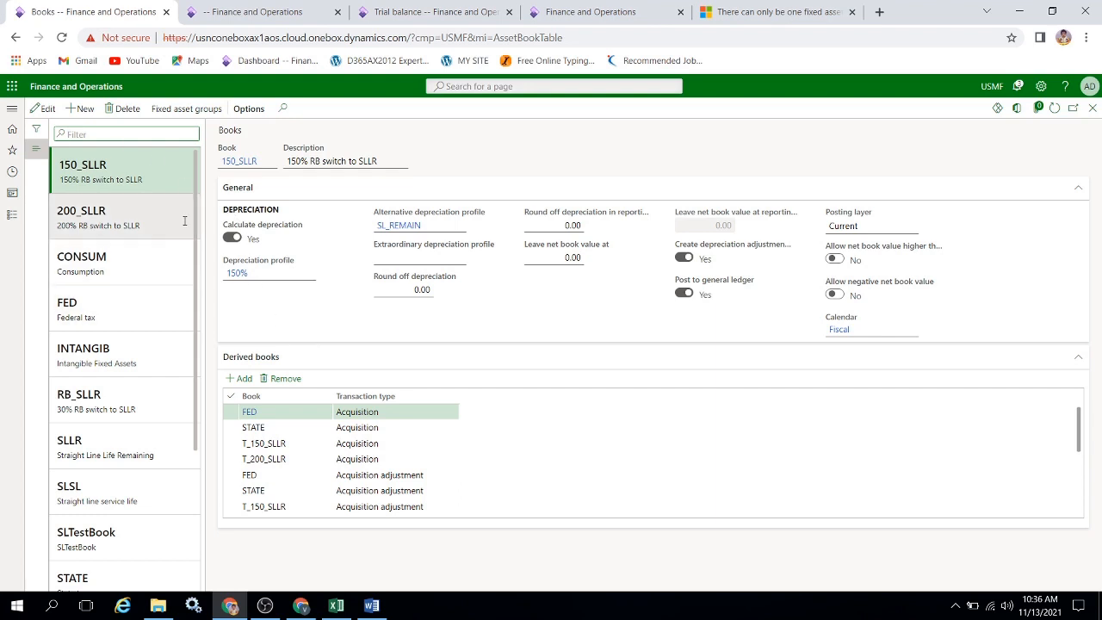
left_click(80, 108)
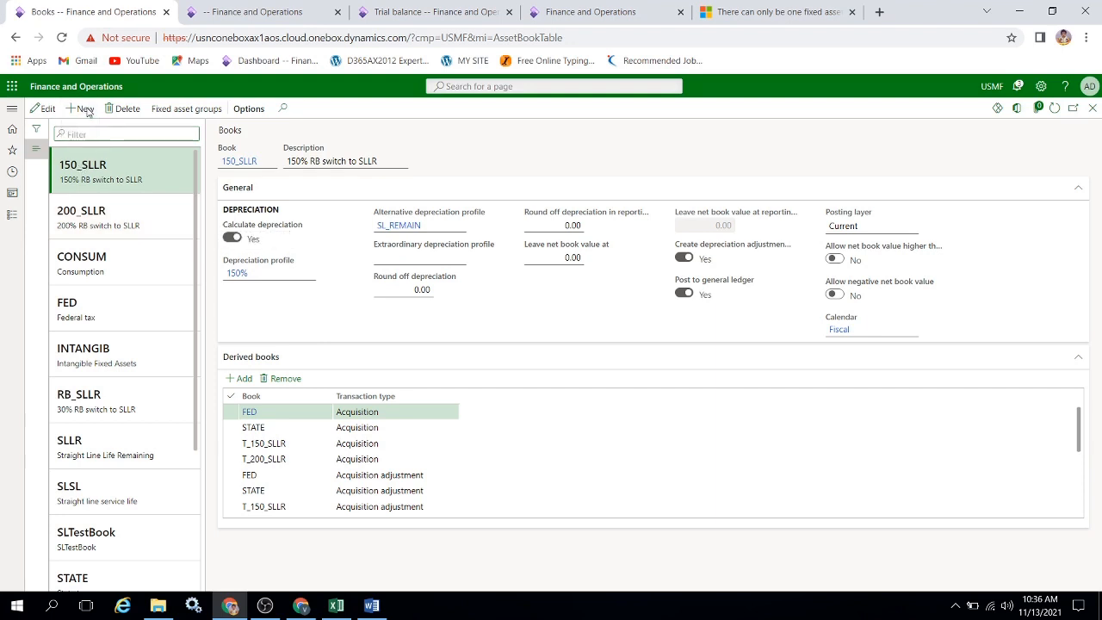
type("S")
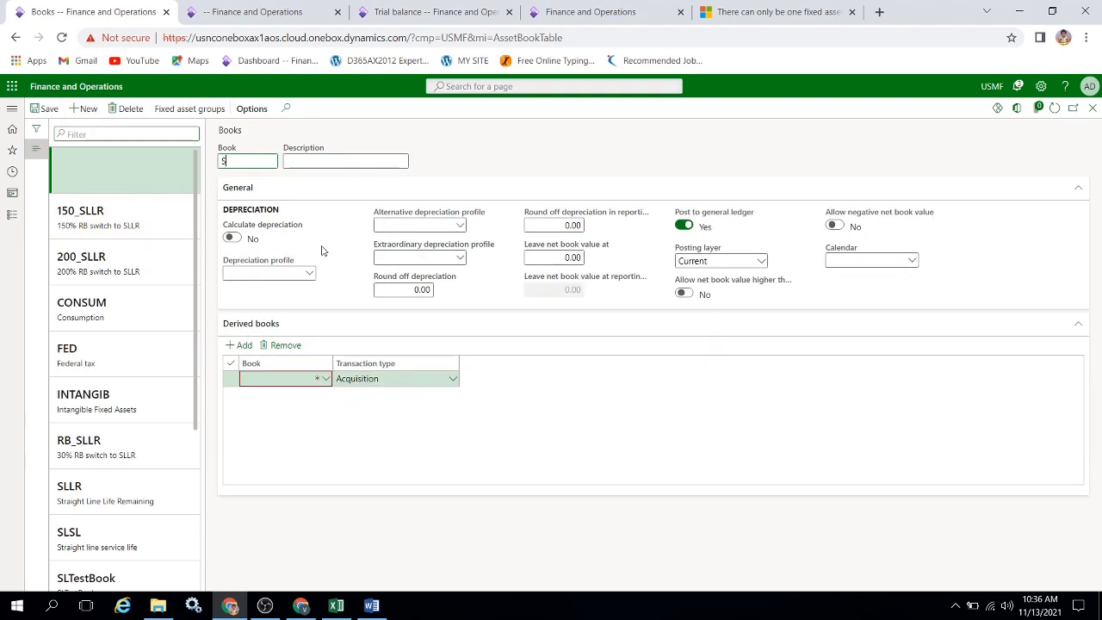
type("LSLCar")
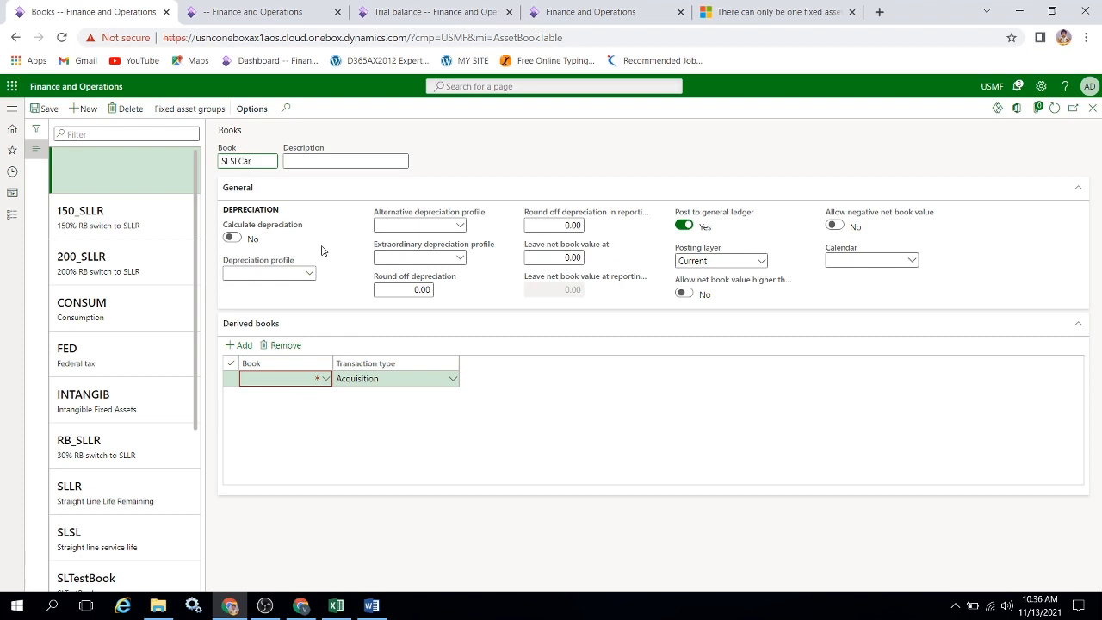
key("ctrl+a")
key("ctrl+c")
key("Tab")
key("ctrl+v")
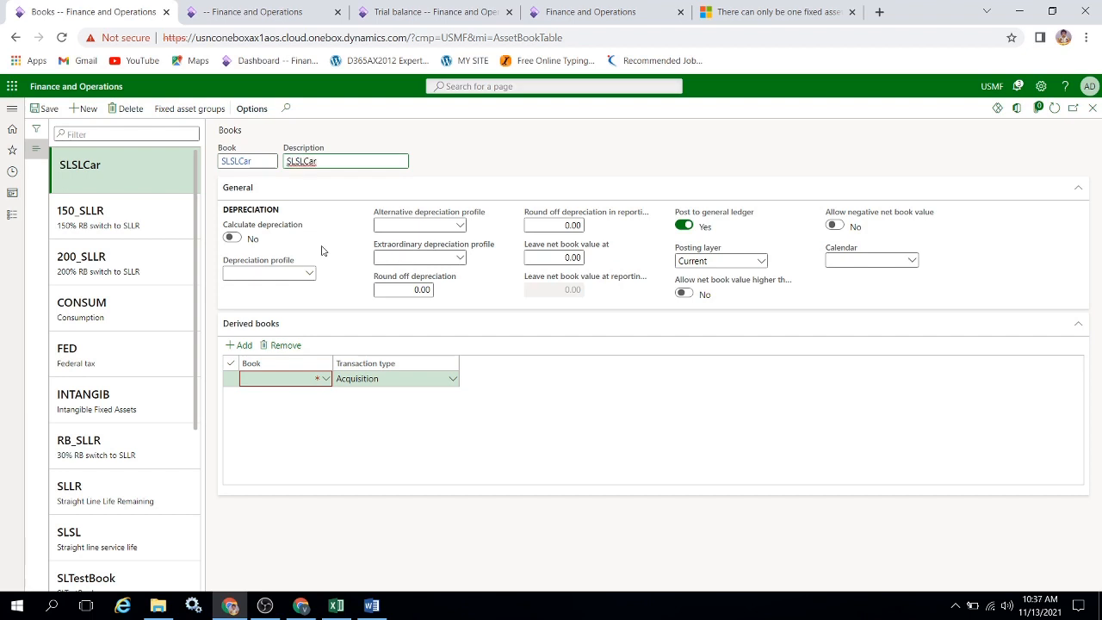
Turn on depreciation calculation for the SLSLCar book, assign the SLSL Car depreciation profile, and save the book.
left_click(251, 238)
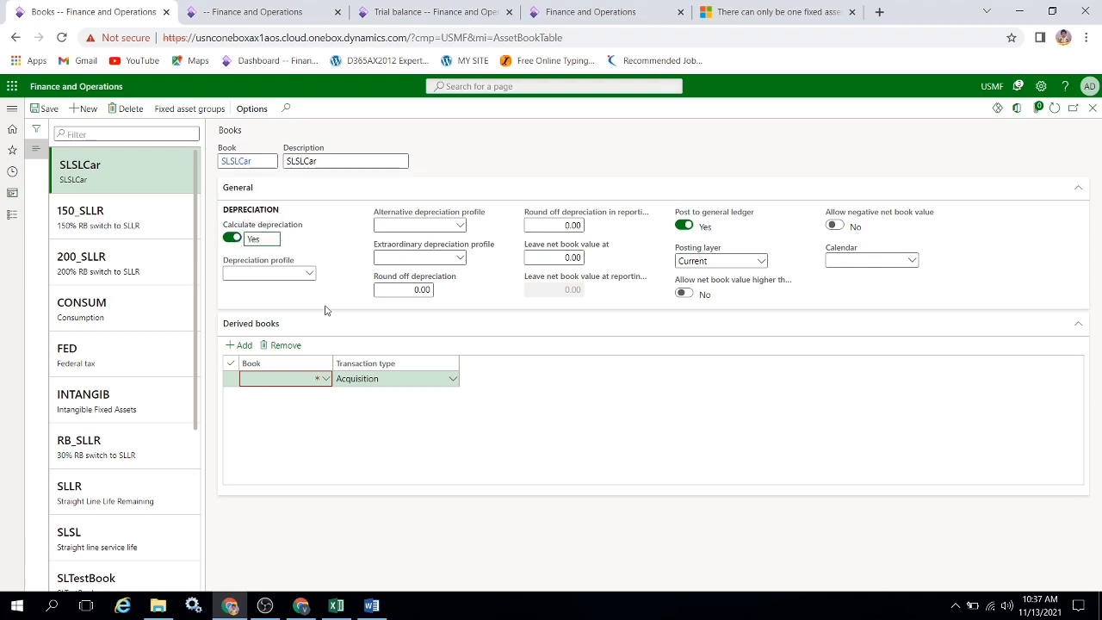
left_click(307, 274)
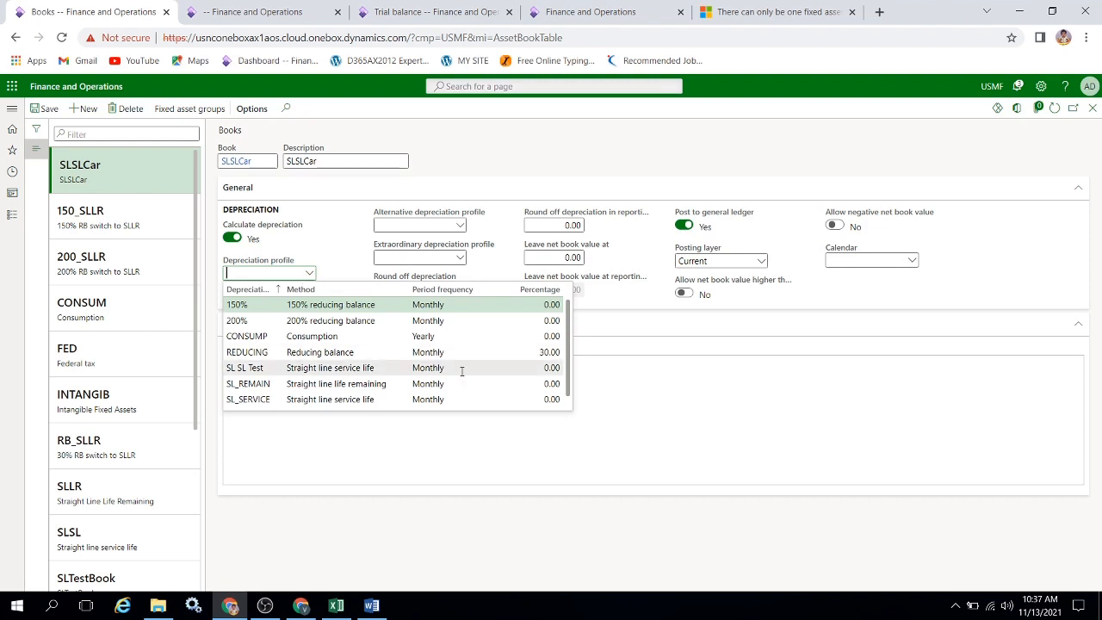
scroll(490, 371, "down", 1)
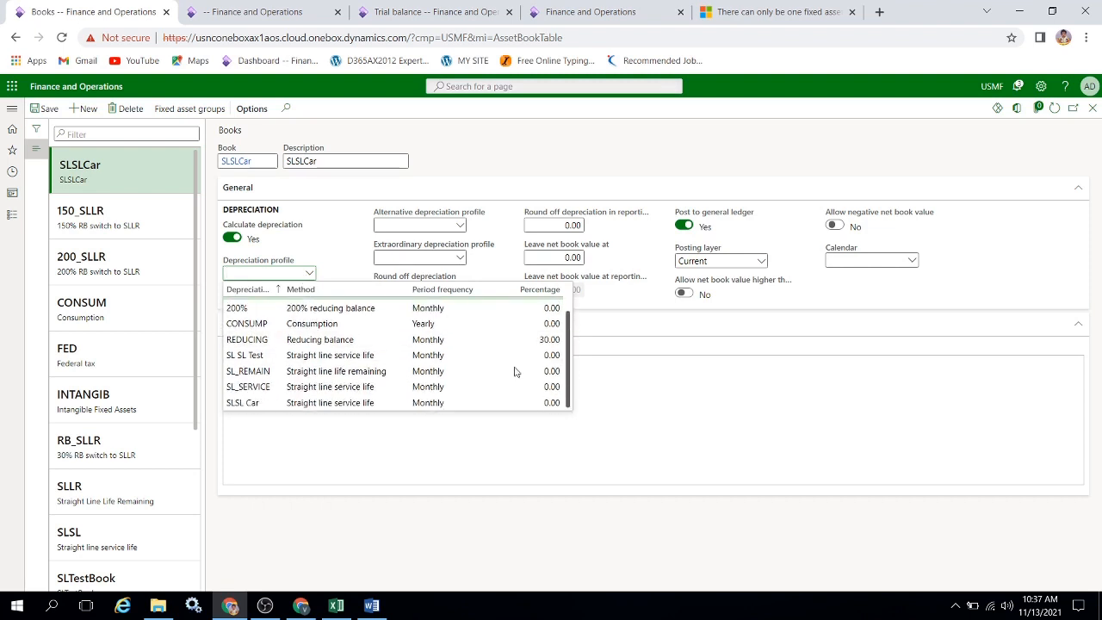
left_click(263, 402)
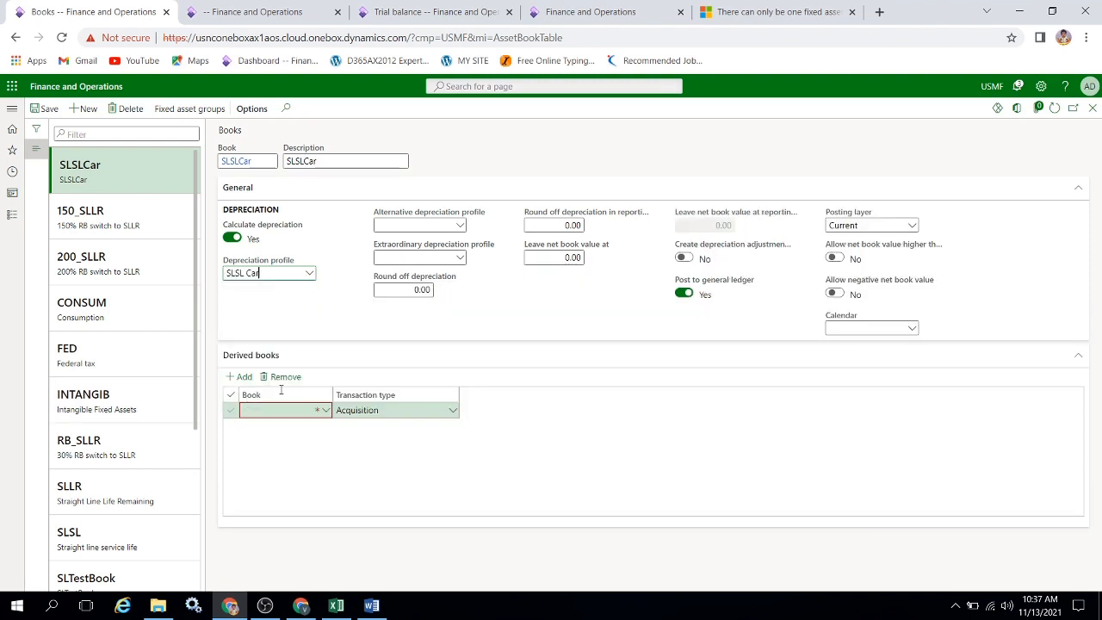
key("Tab")
left_click(49, 110)
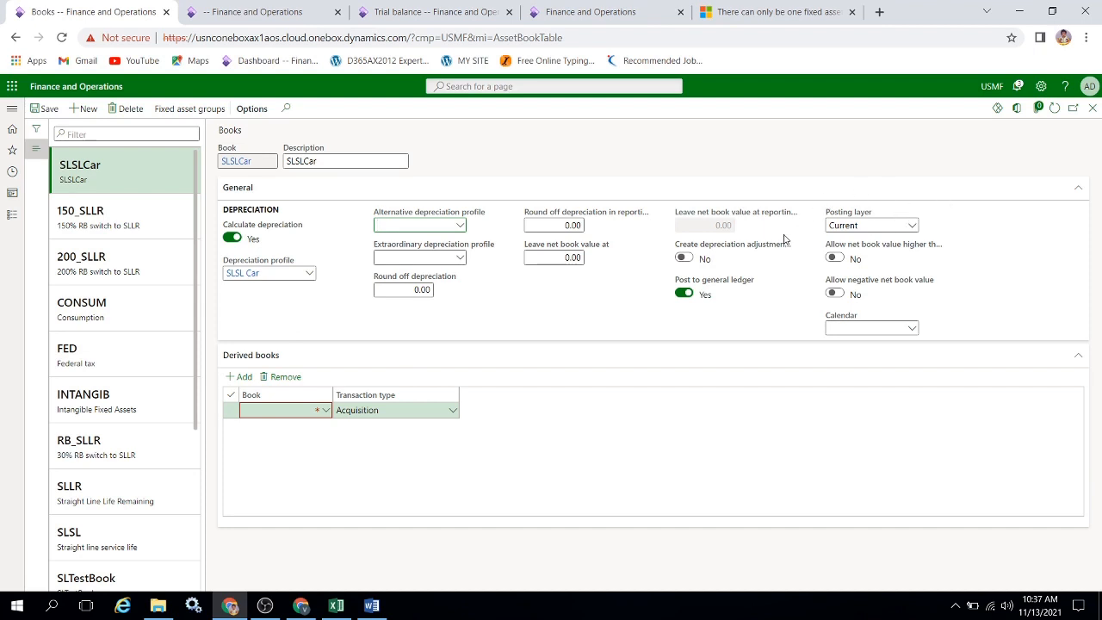
Open the Fixed asset groups setup and create a new group with Car as both its code and its name.
left_click(5, 215)
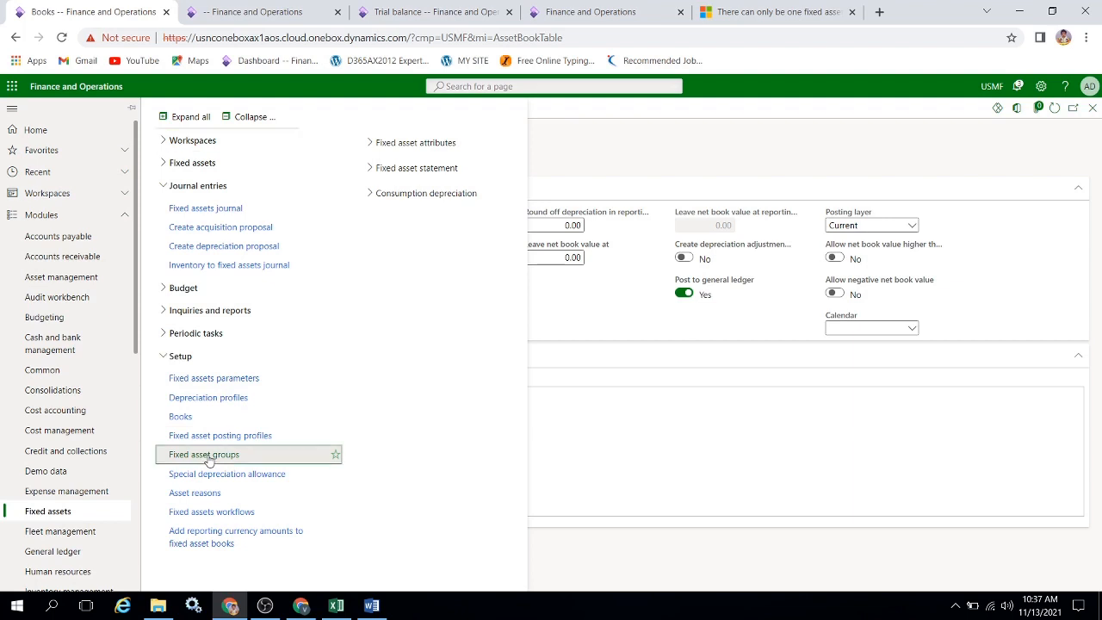
left_click(208, 457)
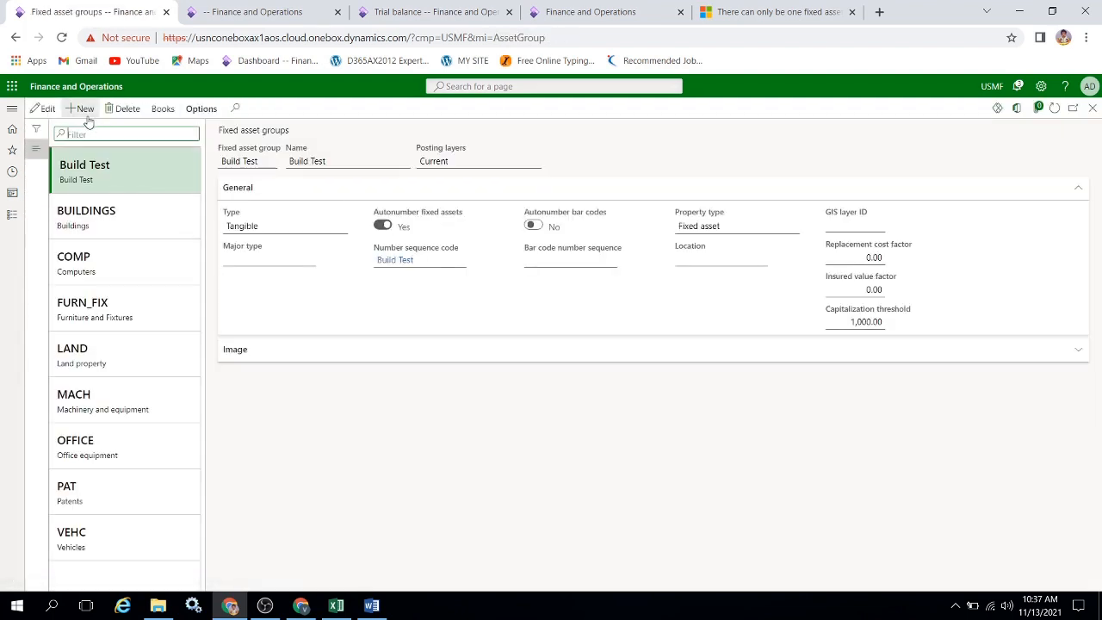
left_click(86, 110)
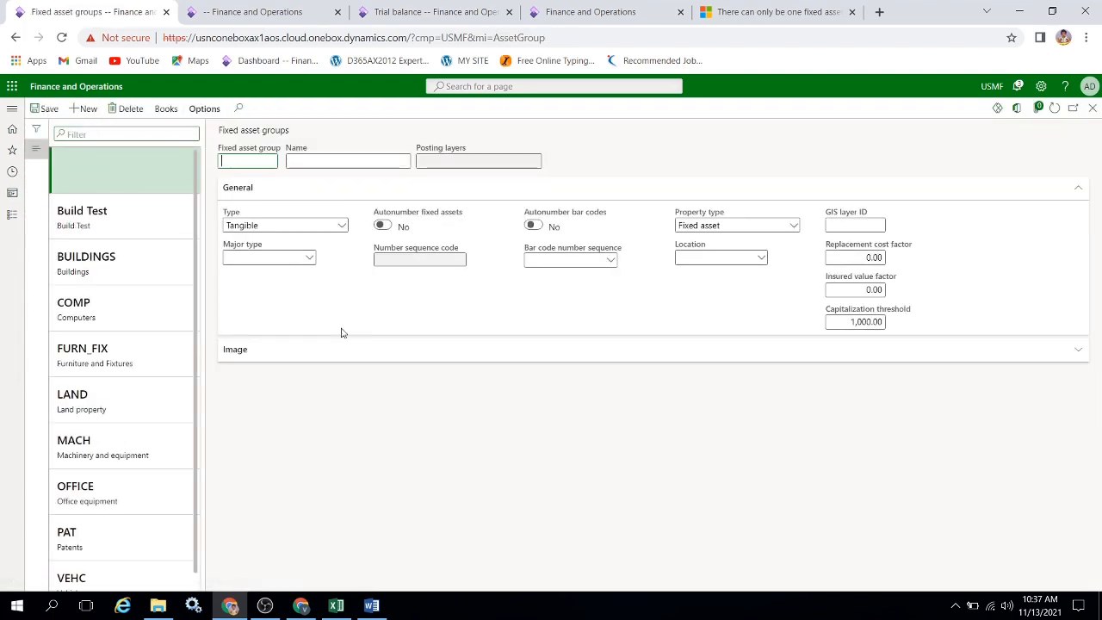
type("Car")
key("Tab")
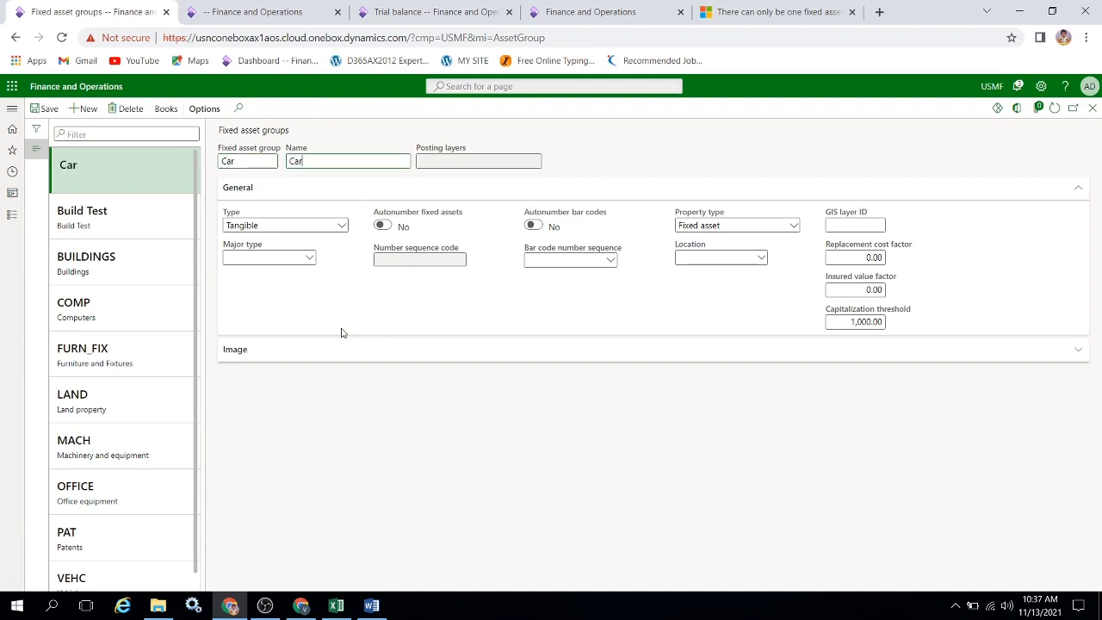
key("Tab")
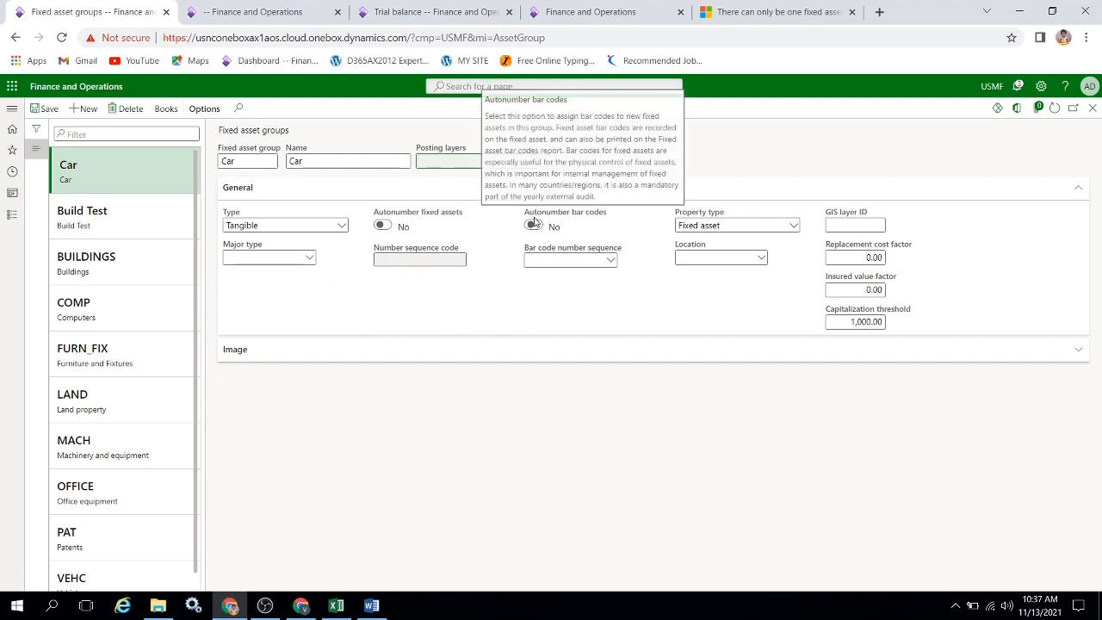
Turn on autonumbering of fixed assets for the Car group and create a new number sequence with code and name Car.
left_click(382, 226)
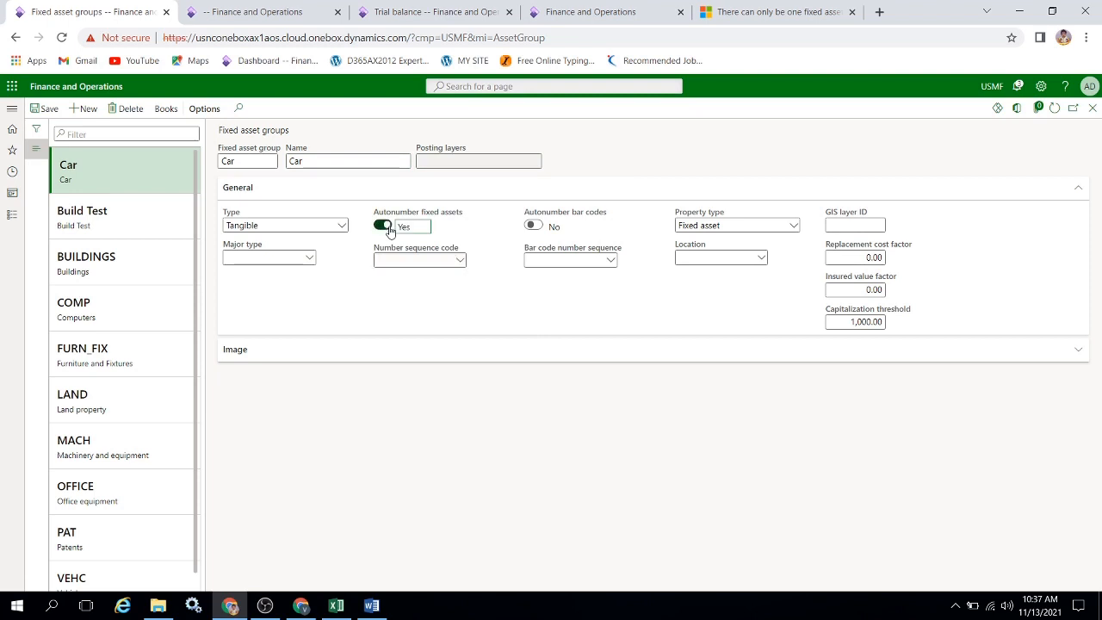
right_click(463, 263)
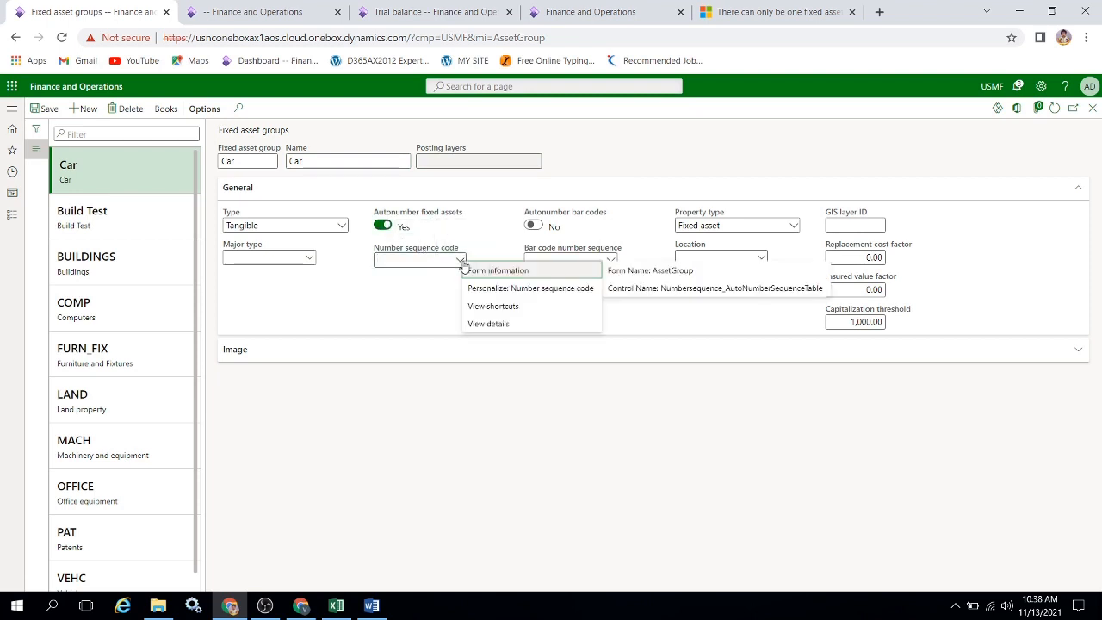
left_click(488, 323)
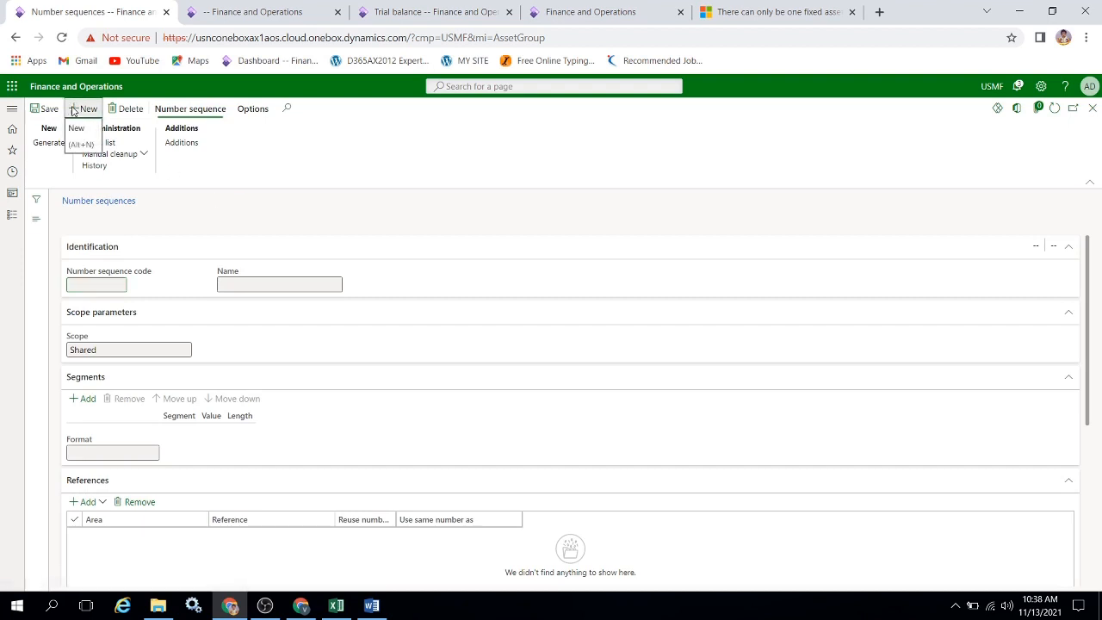
left_click(86, 109)
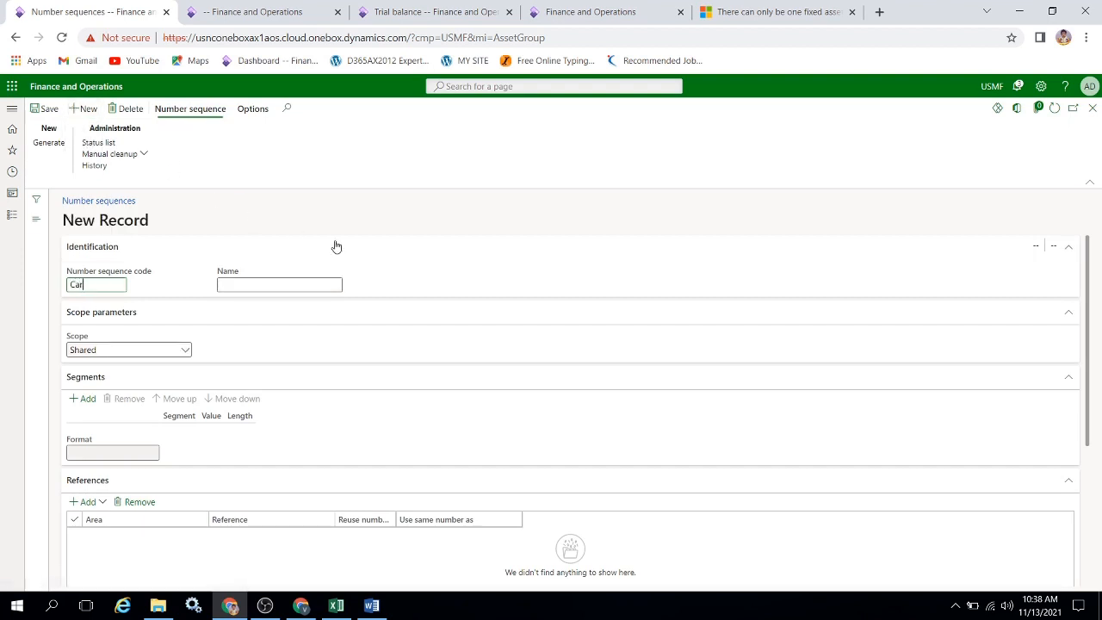
key("Tab")
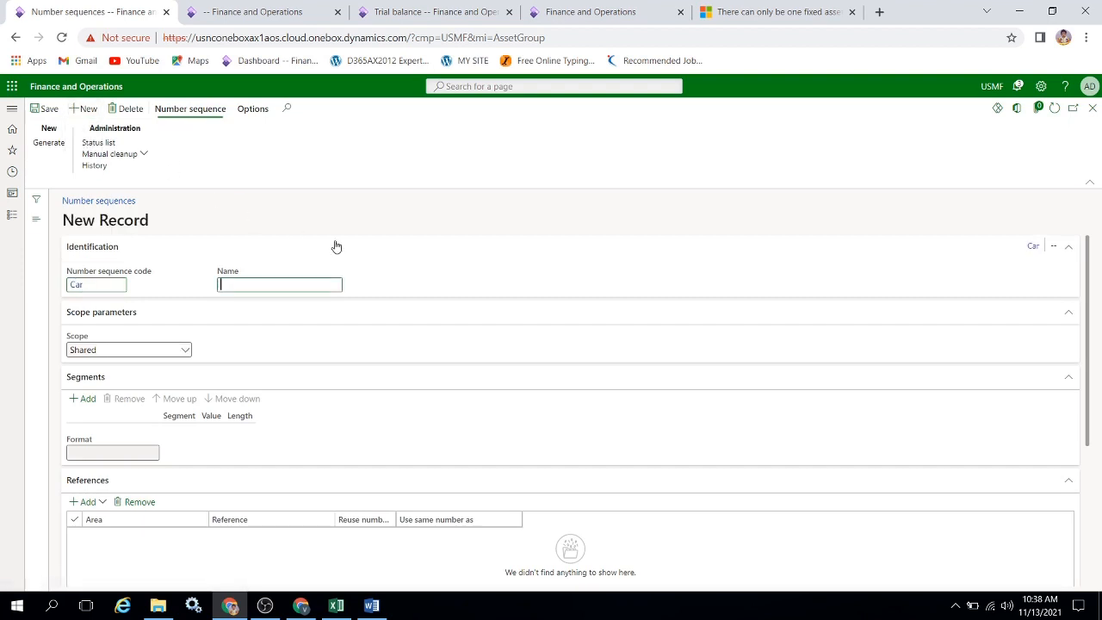
key("Tab")
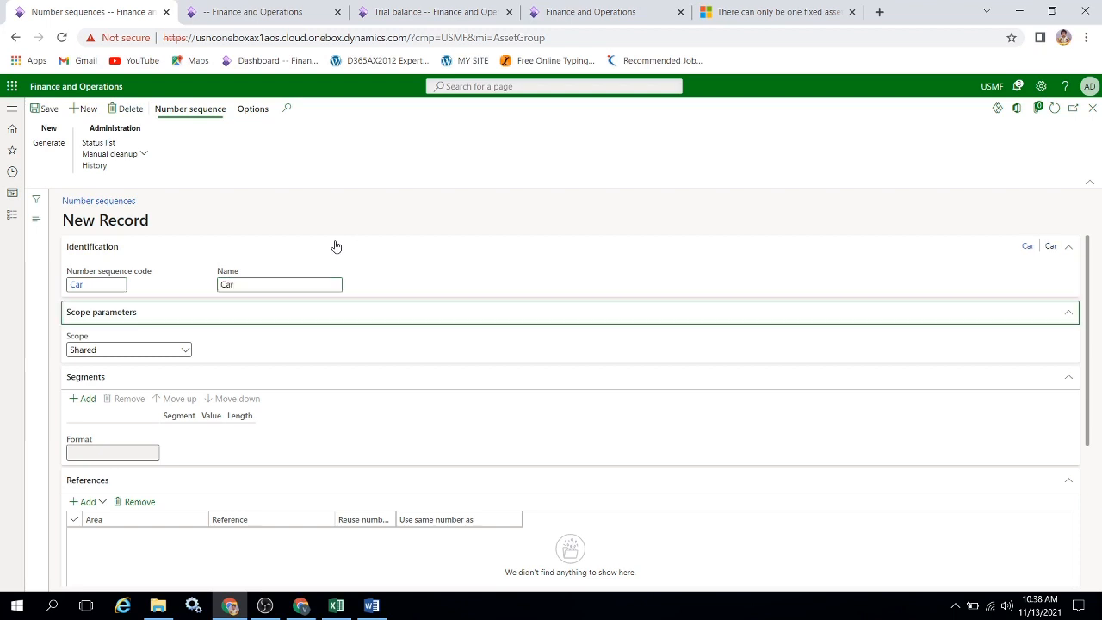
Set the Car number sequence's scope to Company, with USMF as the company.
left_click(184, 351)
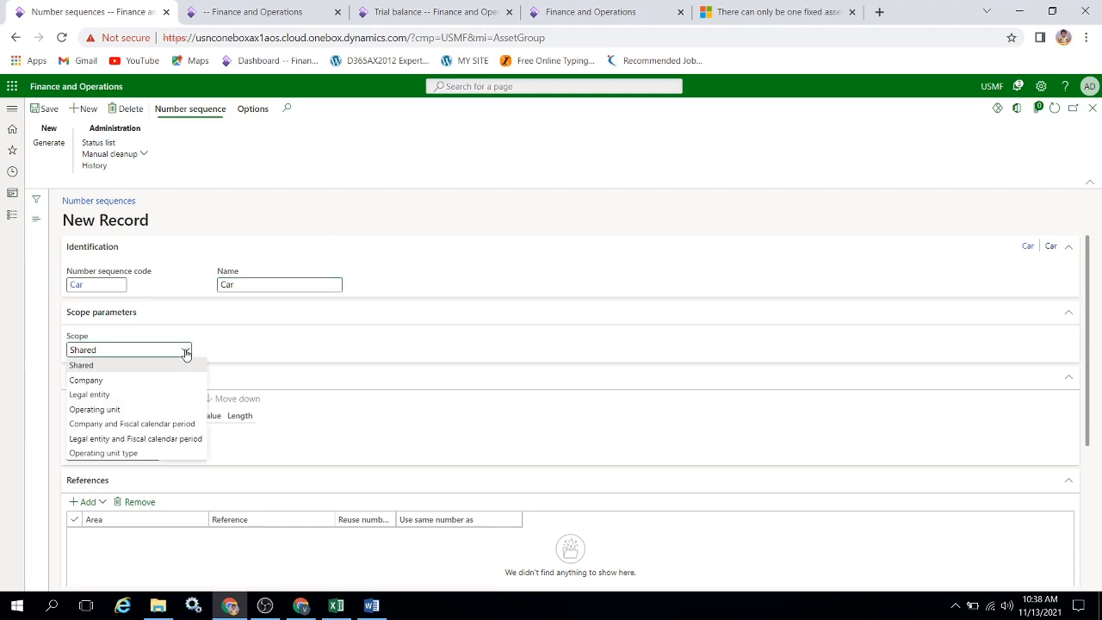
left_click(119, 380)
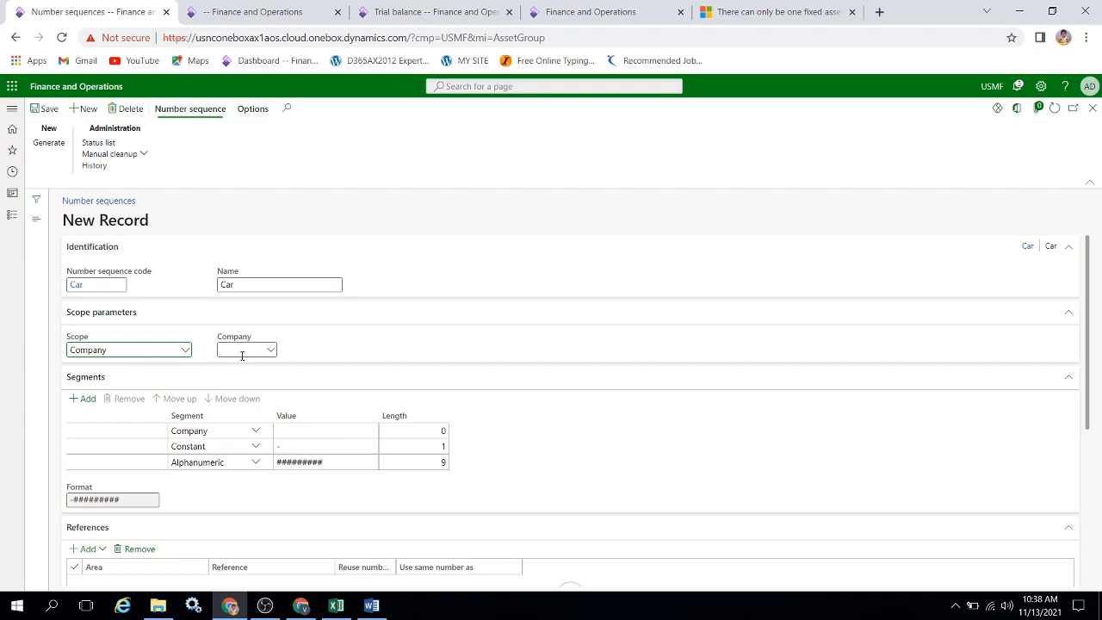
left_click(241, 350)
key("Tab")
Remove the number sequence's Company segment, set the constant segment to Car- and the alphanumeric segment to ####.
left_click(286, 430)
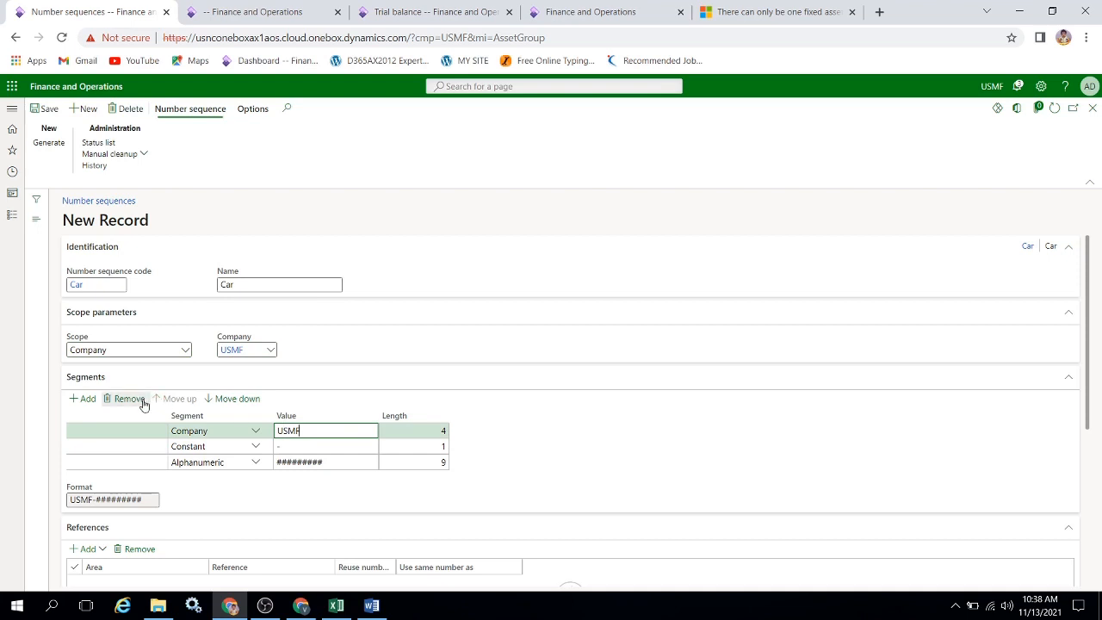
left_click(129, 398)
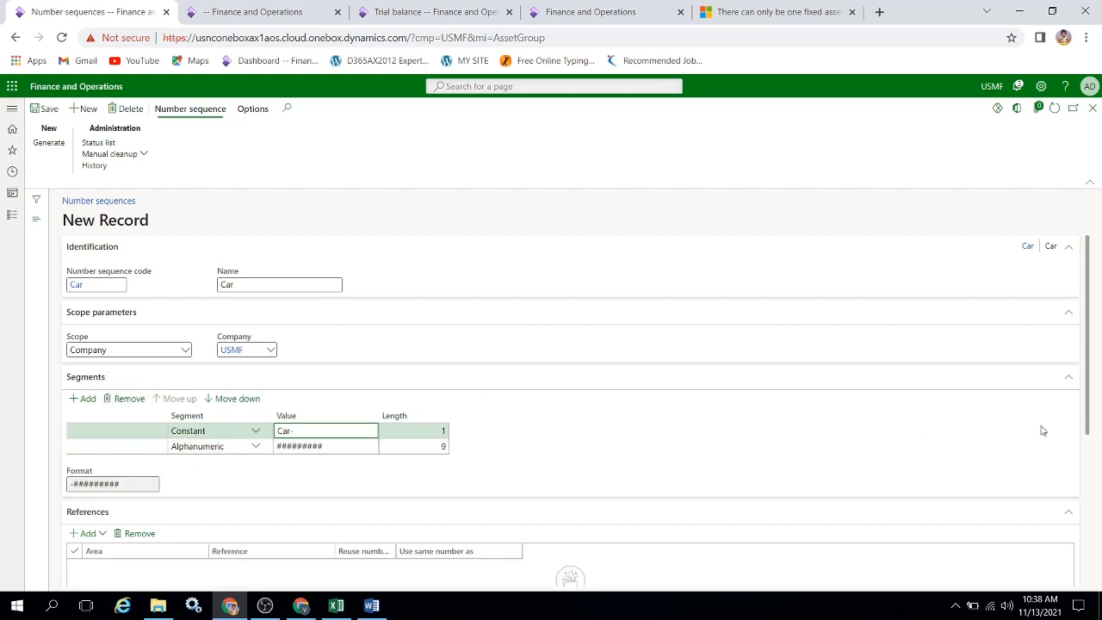
left_click_drag(1091, 332, 1092, 378)
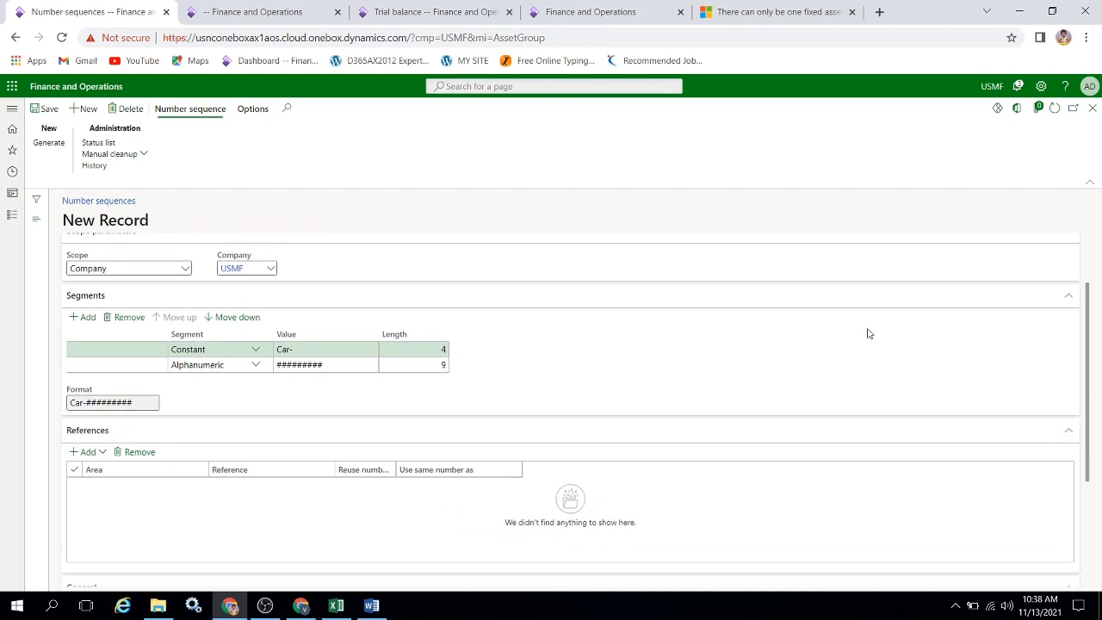
left_click(377, 365)
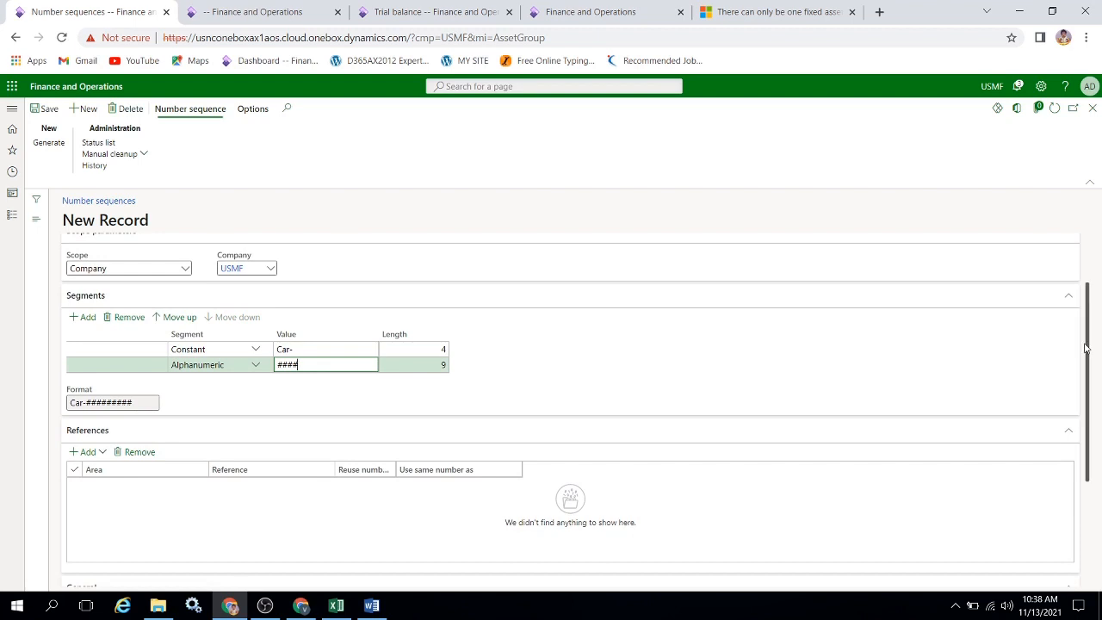
Make the Car number sequence continuous with 9999 as its largest number, save it, and return to the fixed asset group.
scroll(1087, 348, "down", 2)
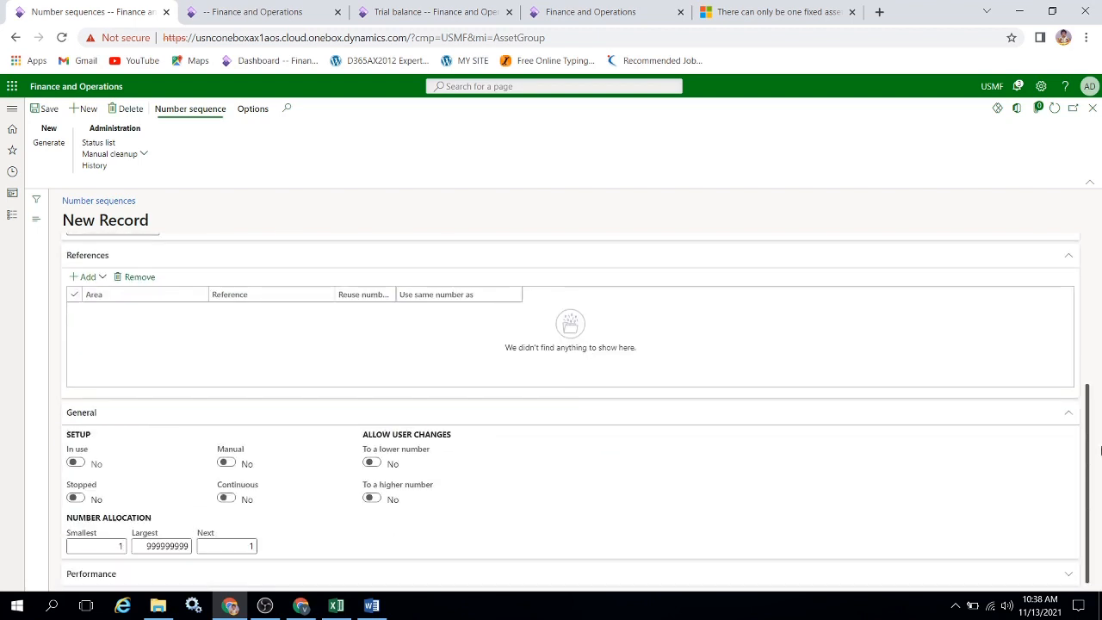
left_click(226, 497)
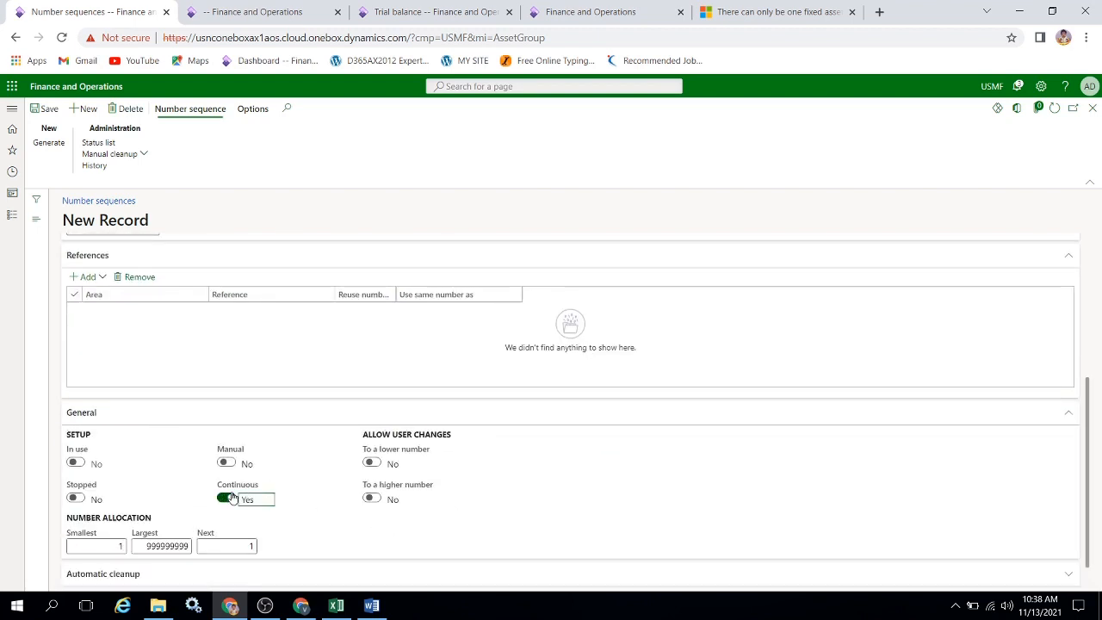
left_click(188, 545)
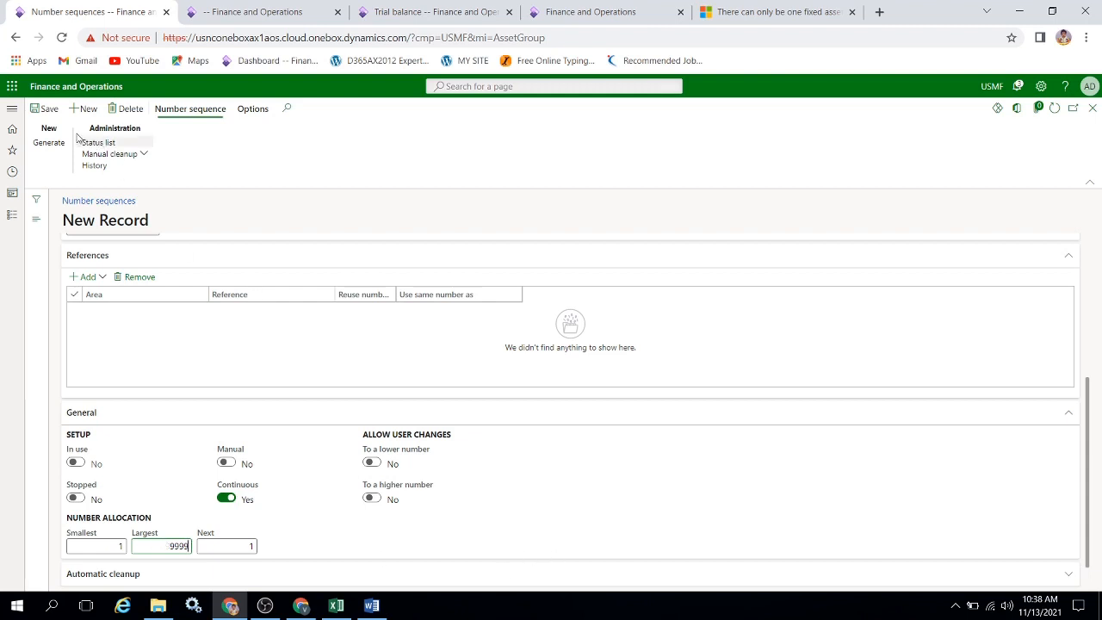
left_click(48, 109)
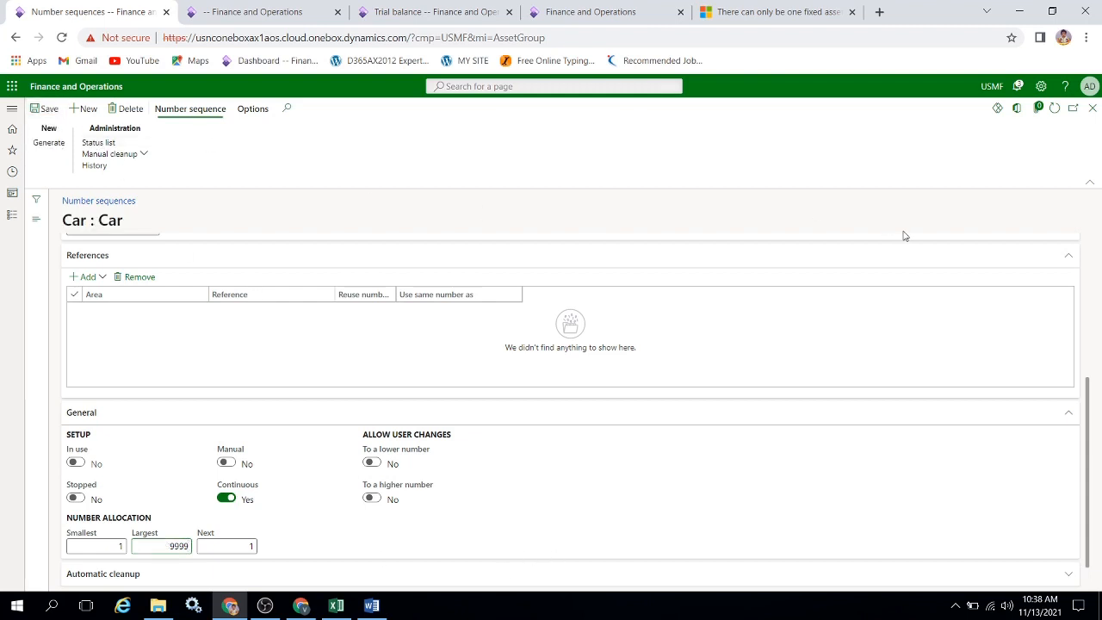
left_click(1092, 107)
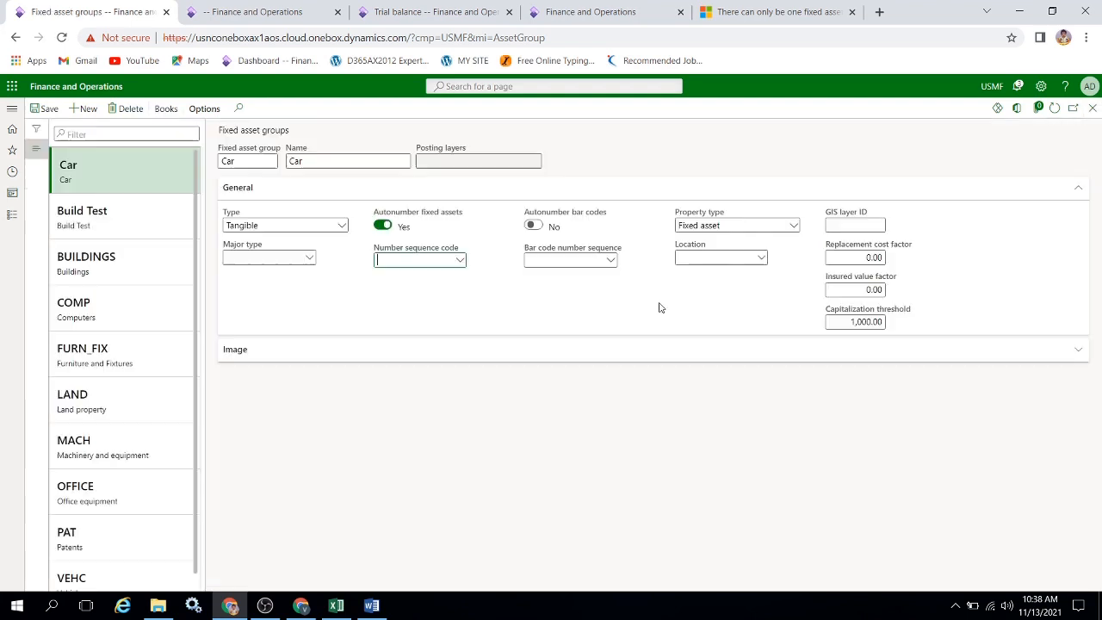
Assign the Car number sequence to the Car fixed asset group and open the group's books.
type("Car")
key("Tab")
left_click(165, 109)
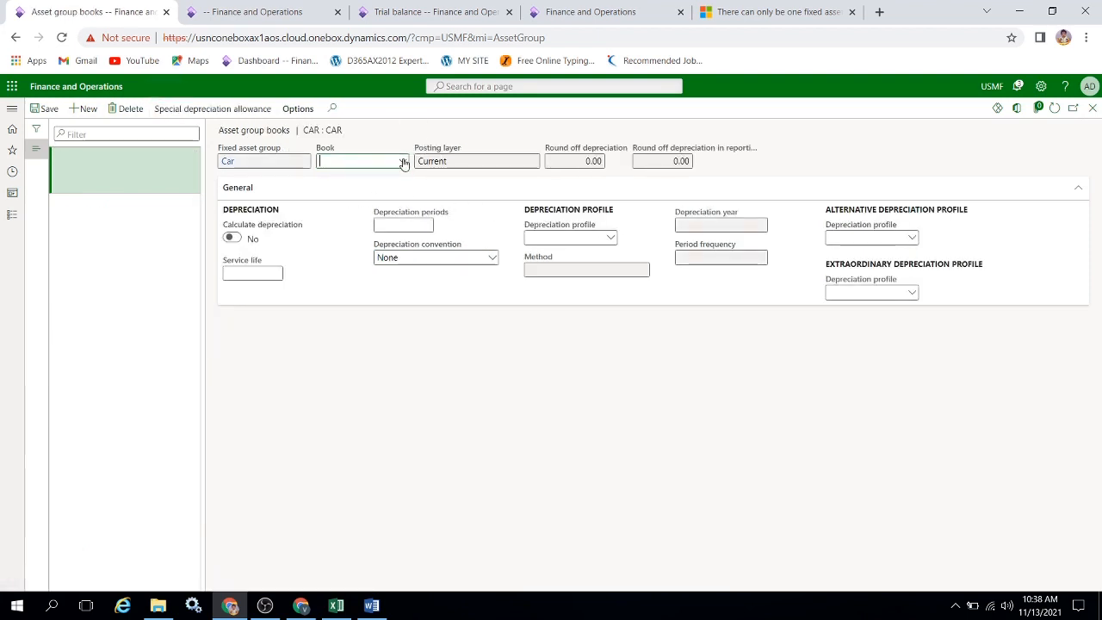
Assign the SLSLCar book to the Car fixed asset group with a service life of 10, and close the group's books.
left_click(403, 162)
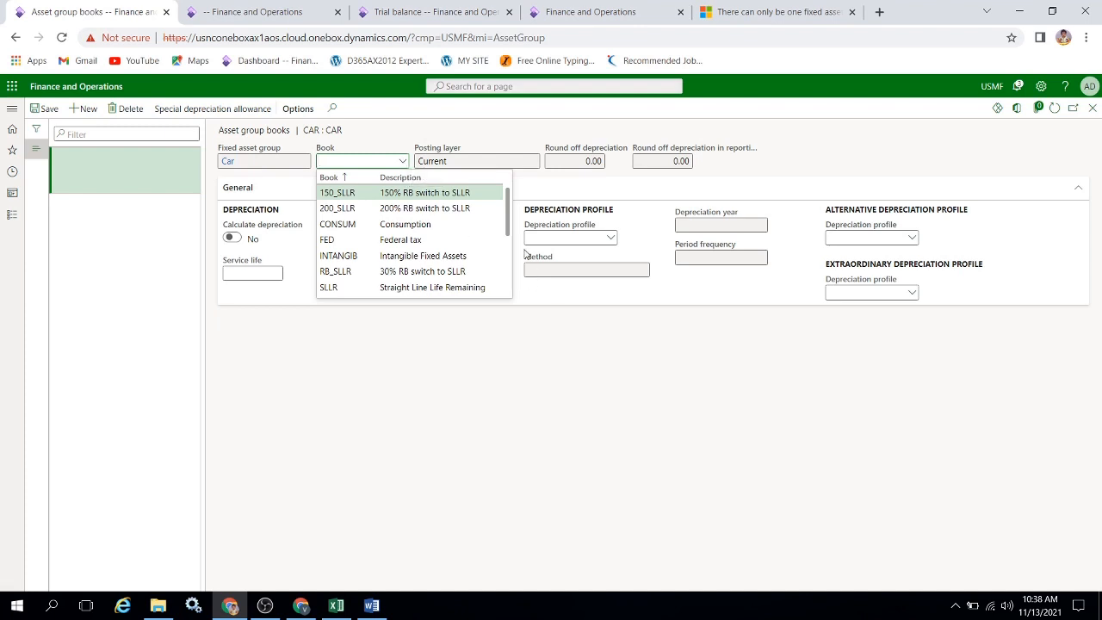
scroll(429, 238, "down", 3)
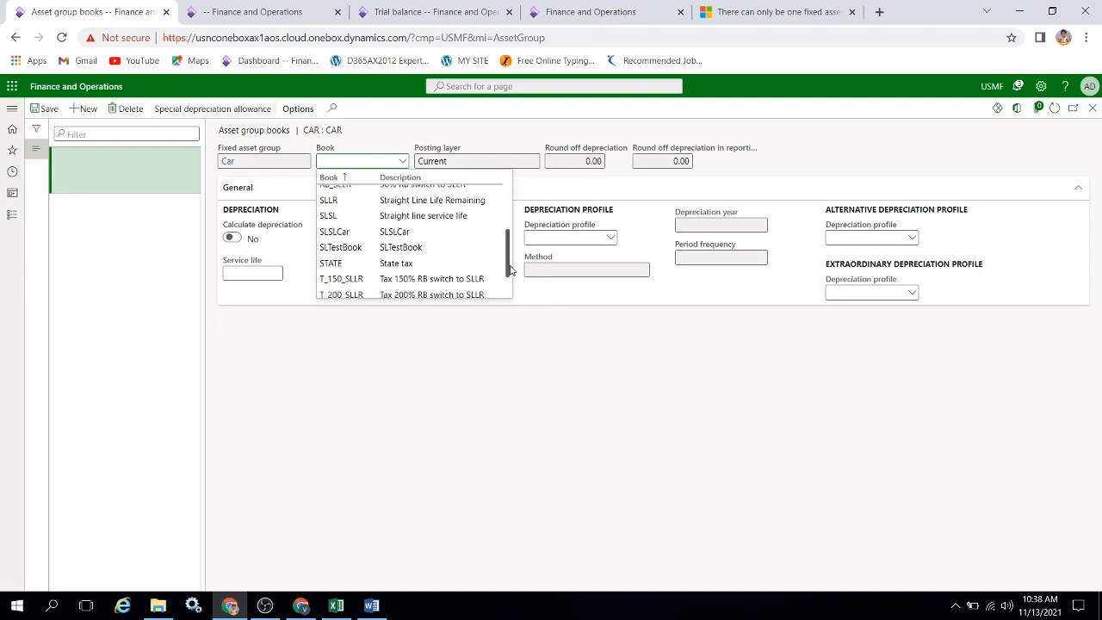
left_click(429, 237)
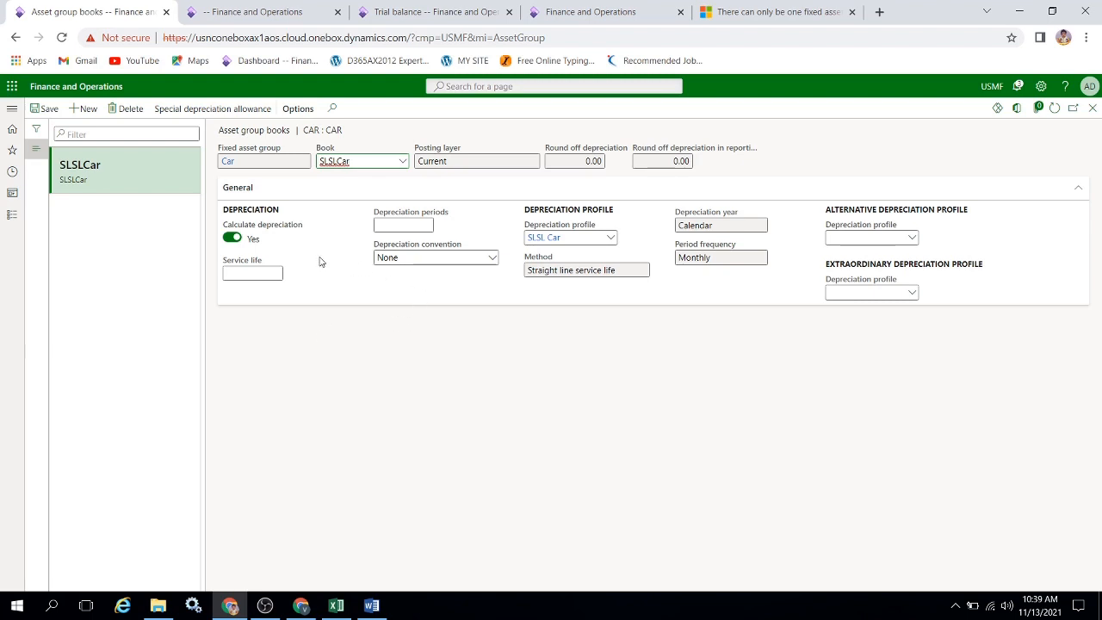
left_click(258, 280)
key("Tab")
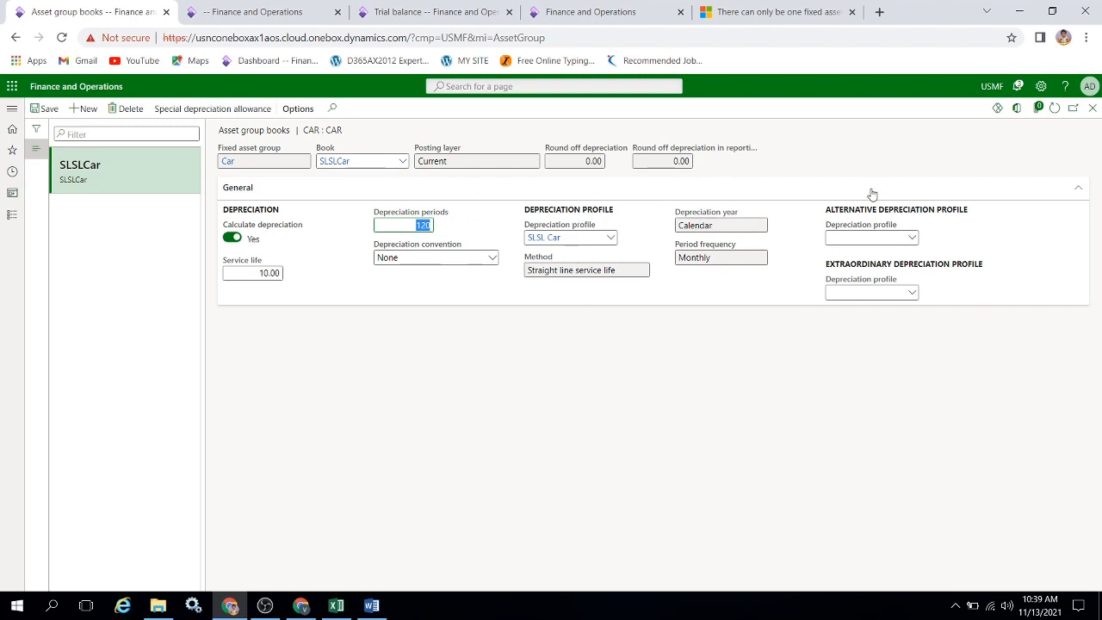
left_click(1091, 108)
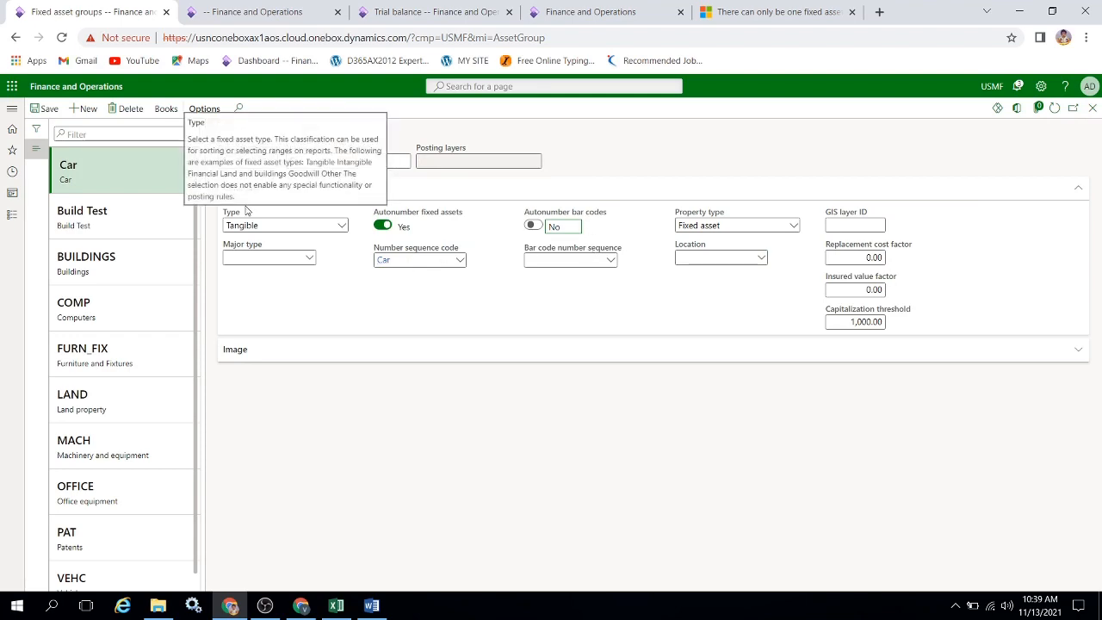
Leave the fixed asset groups and open the fixed asset posting profiles.
left_click(1092, 109)
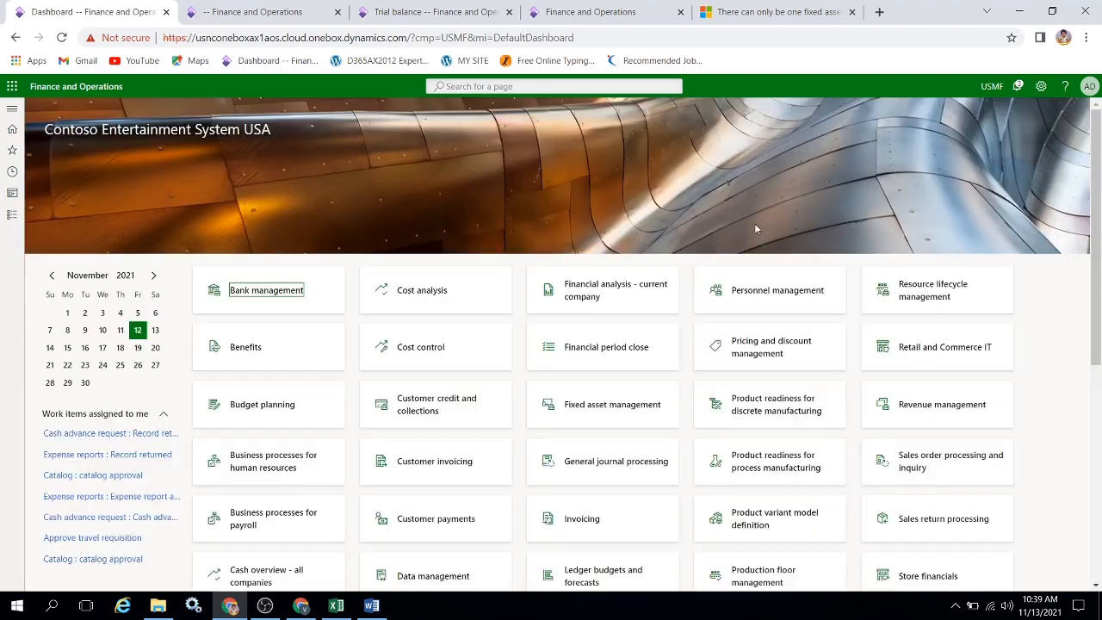
left_click(12, 215)
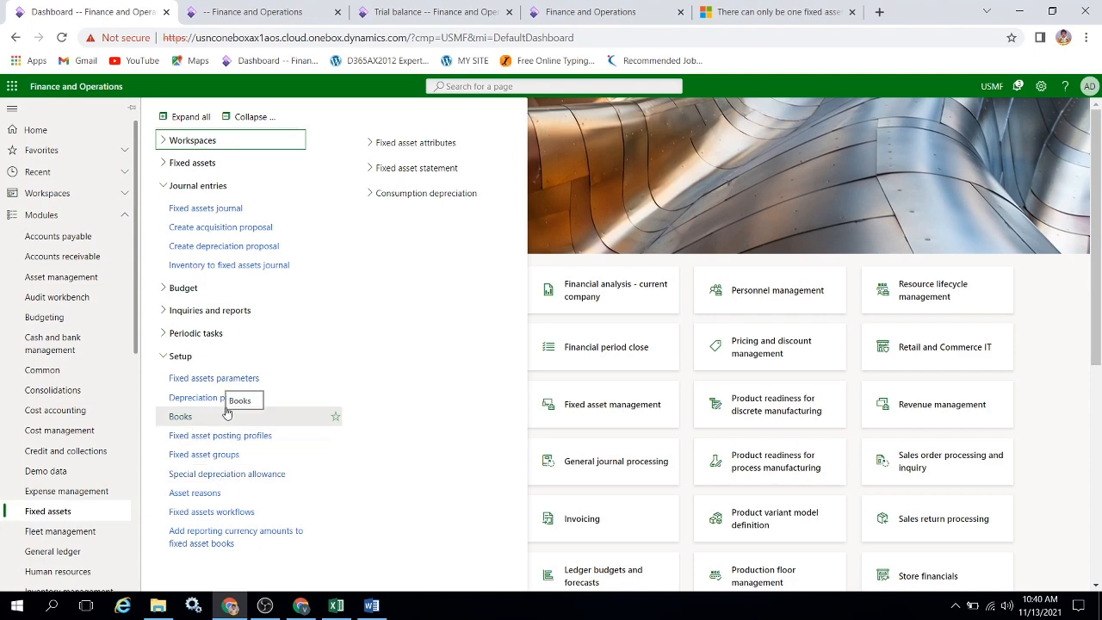
left_click(241, 442)
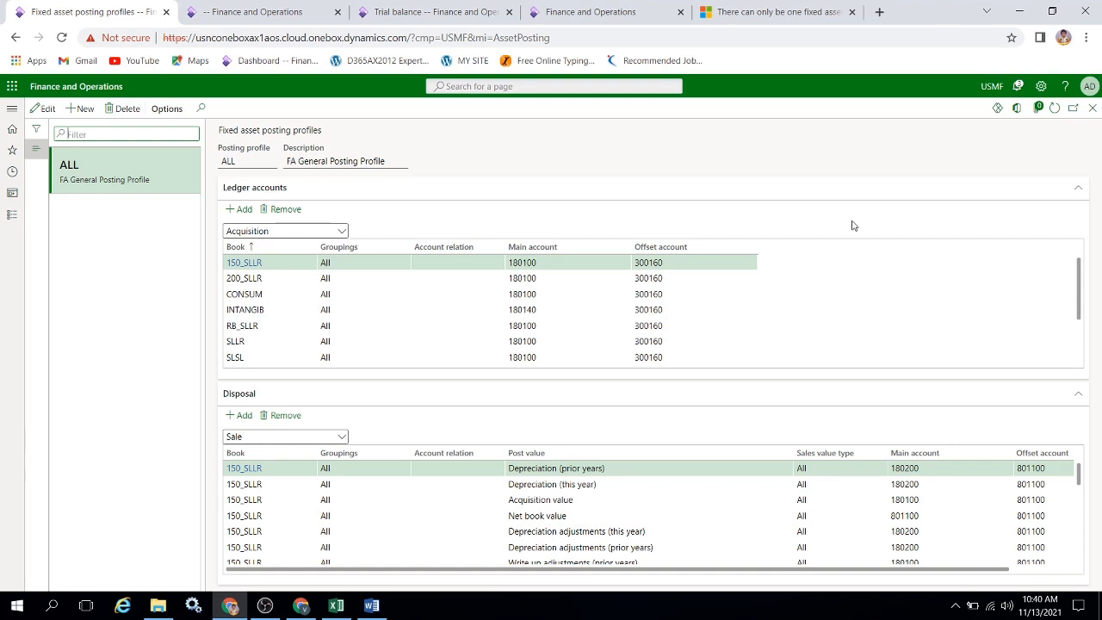
Add an Acquisition ledger account line for the SLSLCar book to the ALL posting profile, with main account 166666.
left_click(342, 232)
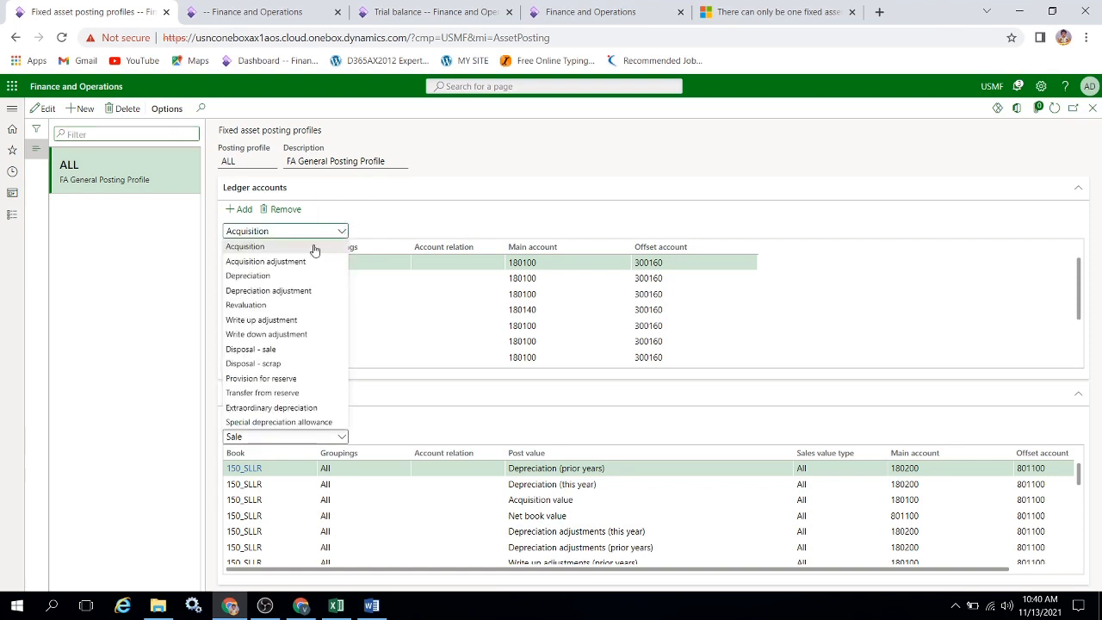
left_click(304, 248)
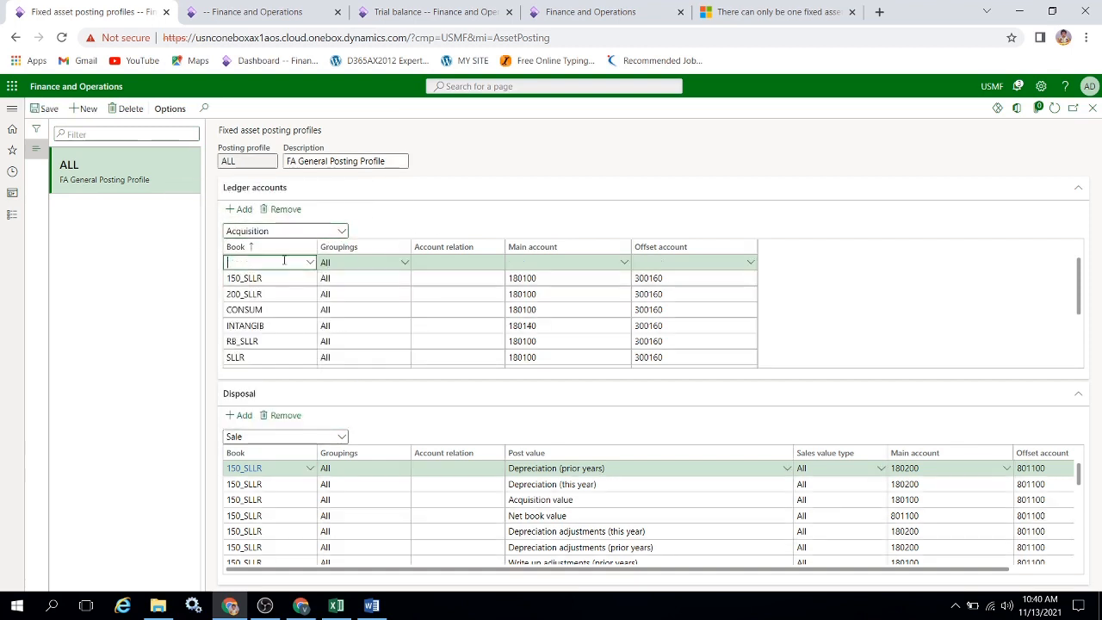
left_click(310, 264)
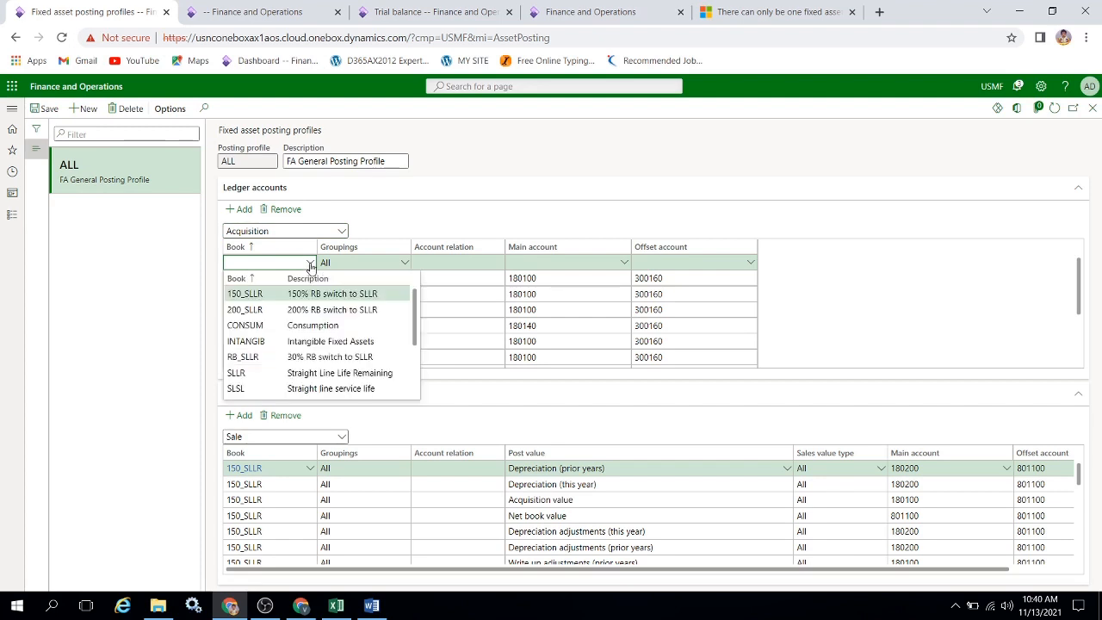
left_click_drag(417, 311, 419, 369)
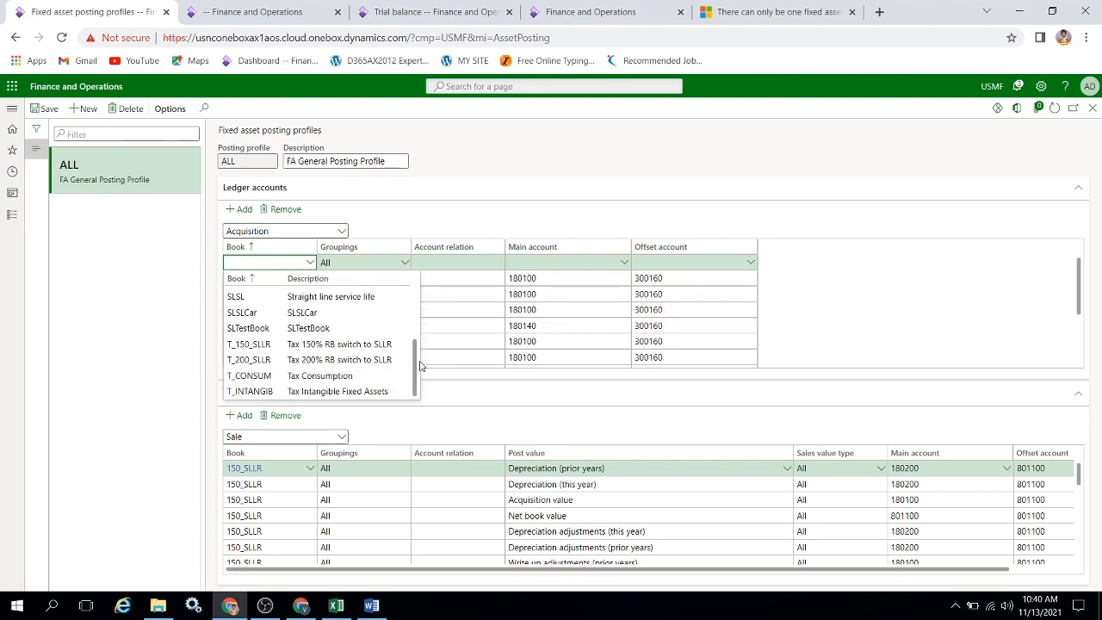
key("Tab")
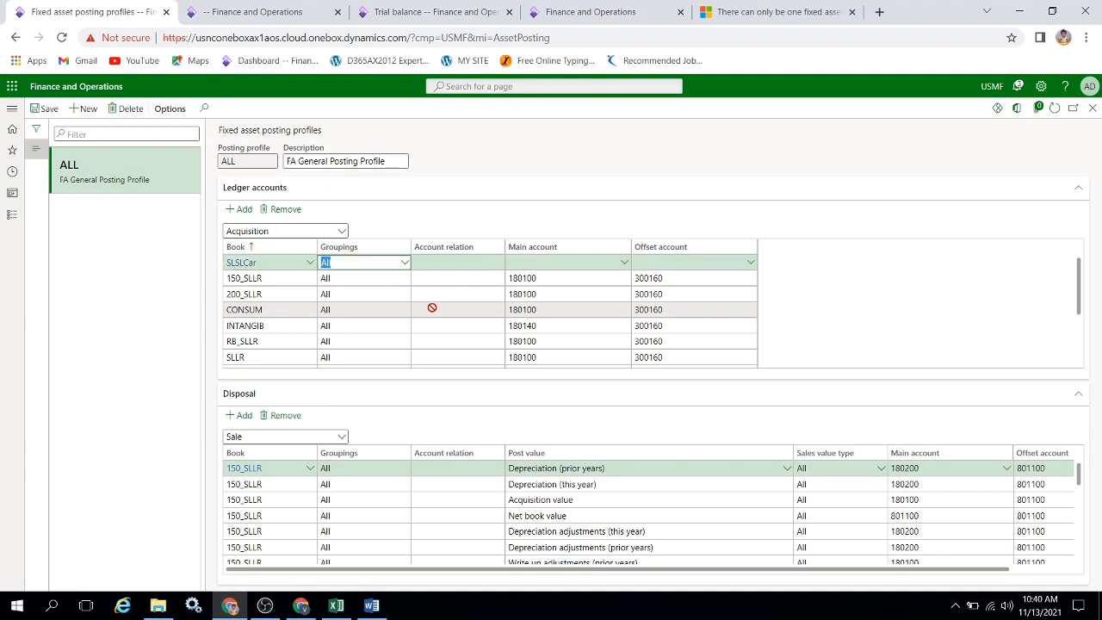
key("Tab")
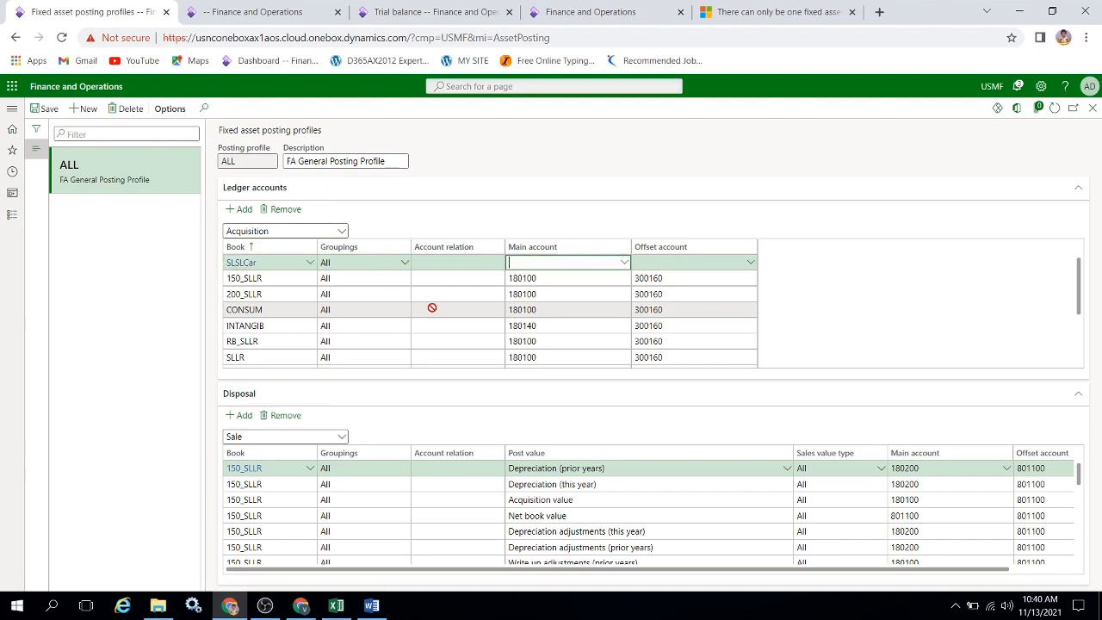
left_click(623, 262)
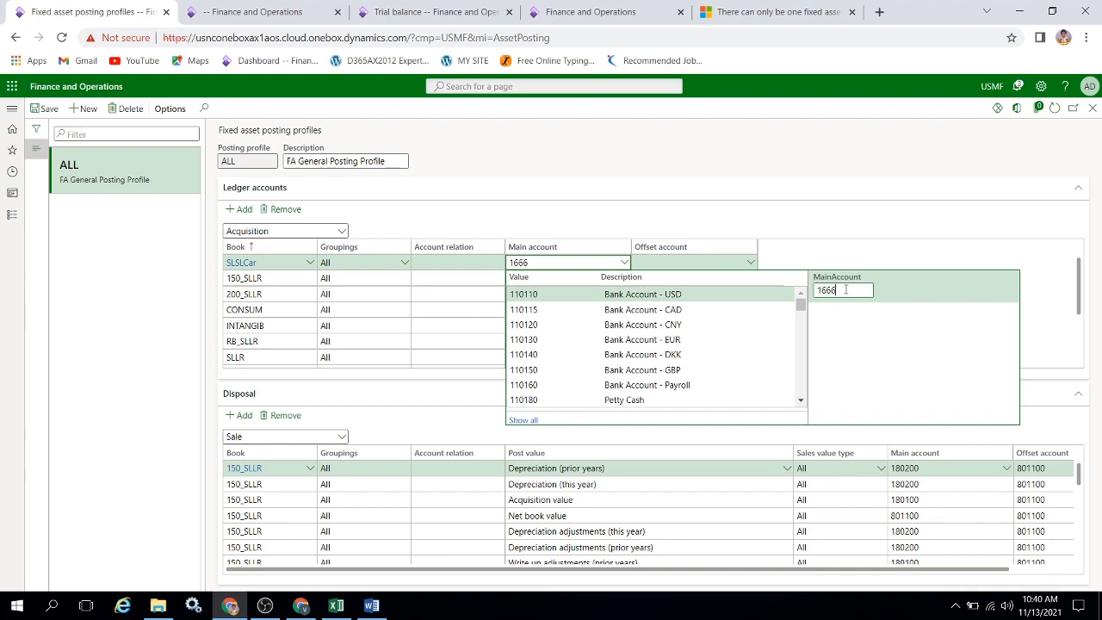
left_click(631, 297)
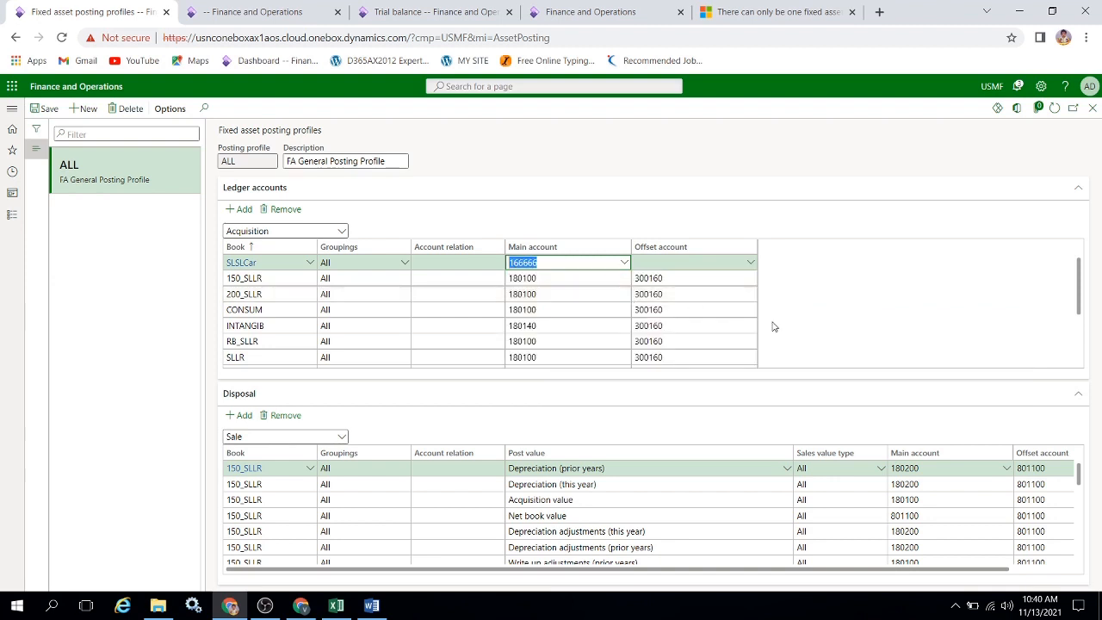
key("Tab")
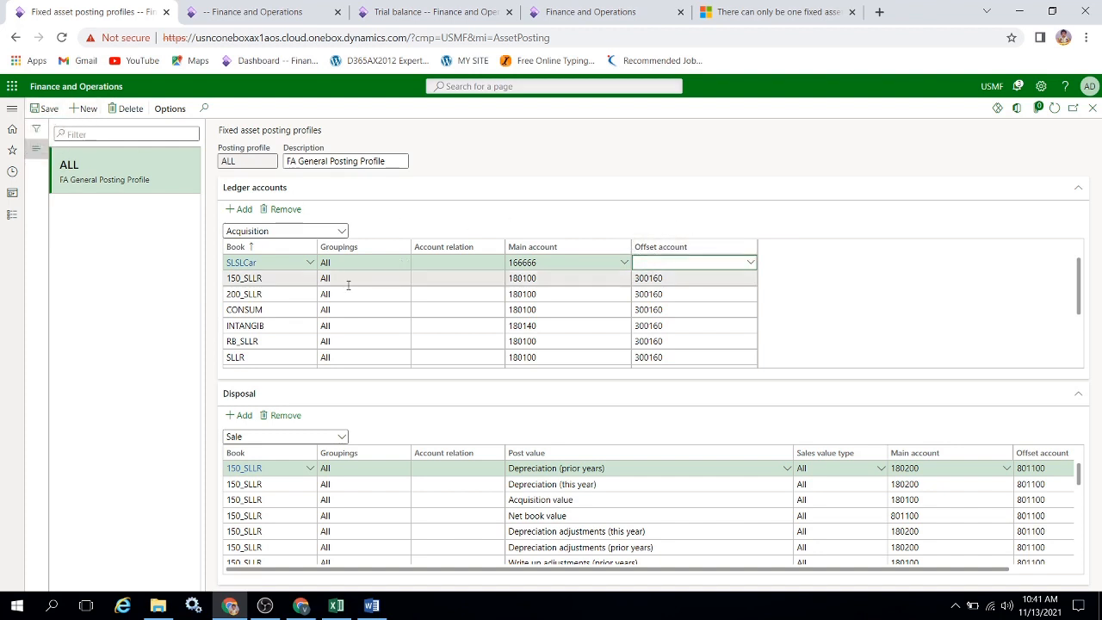
Add a Depreciation ledger account line for the SLSLCar book to the ALL posting profile.
left_click(341, 233)
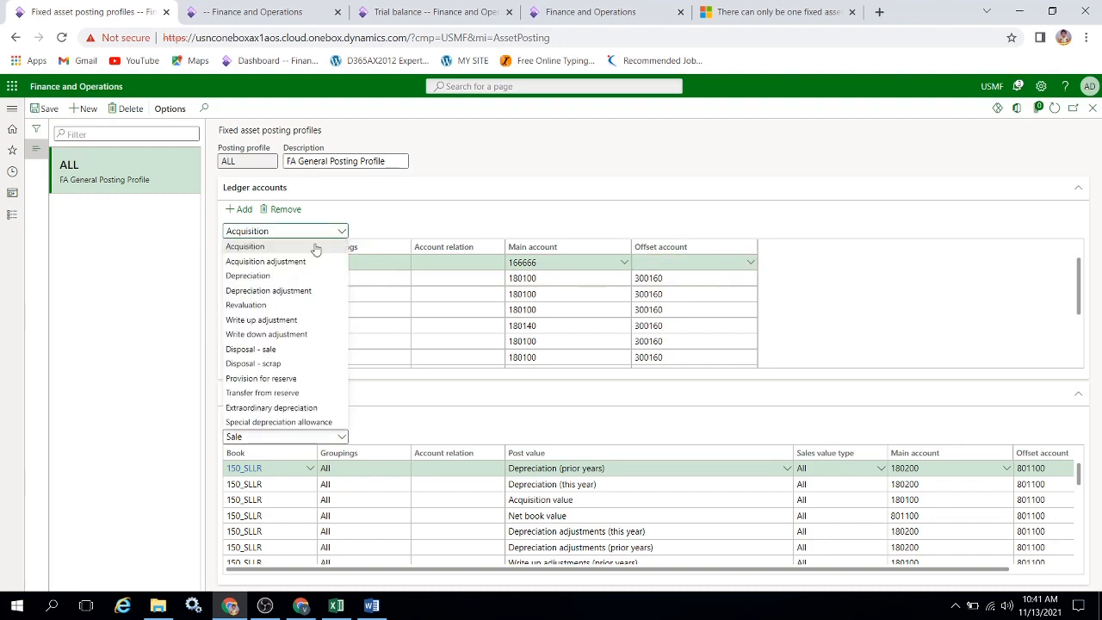
left_click(281, 275)
left_click(339, 232)
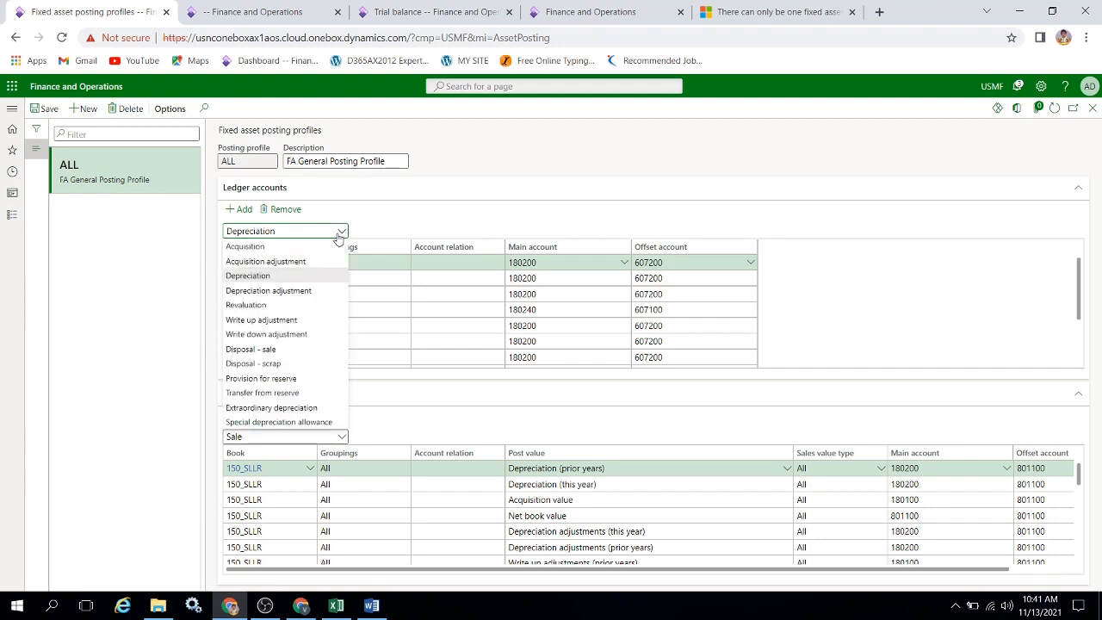
left_click(276, 278)
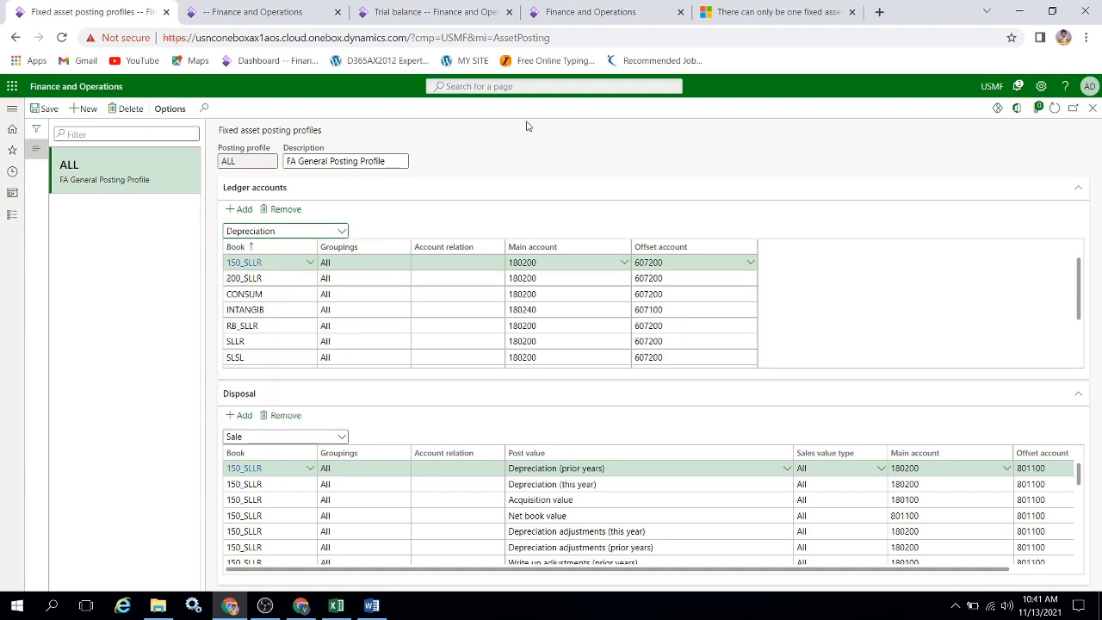
left_click(244, 212)
left_click(310, 264)
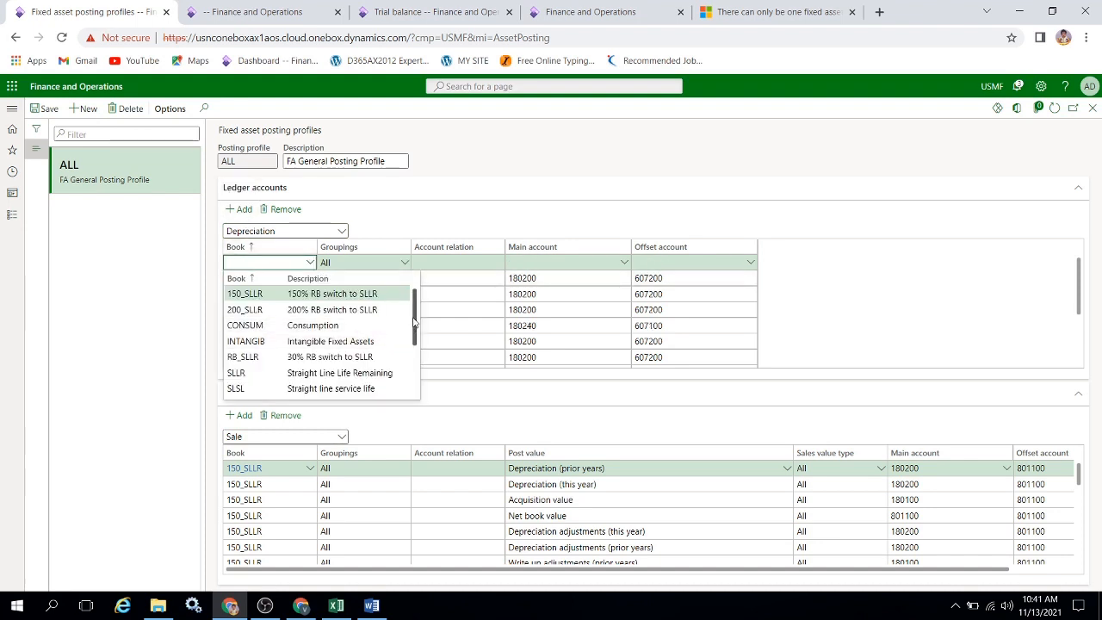
scroll(319, 329, "down", 2)
left_click(320, 330)
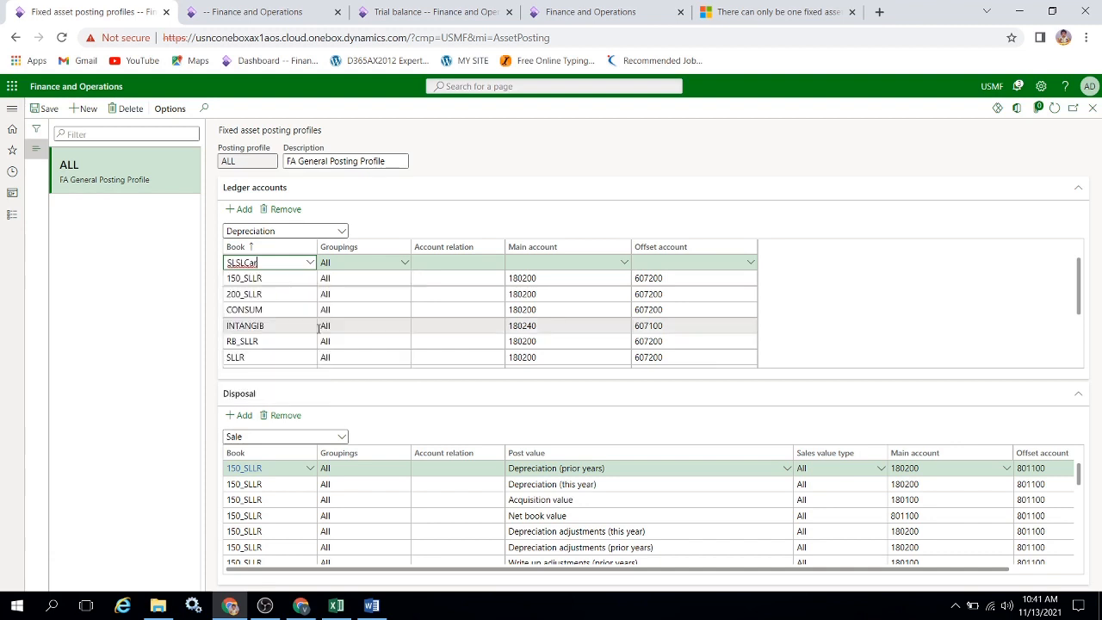
key("Tab")
Set the SLSLCar depreciation line's main account to 266666 and offset account to 466666, and save the posting profile.
left_click(561, 267)
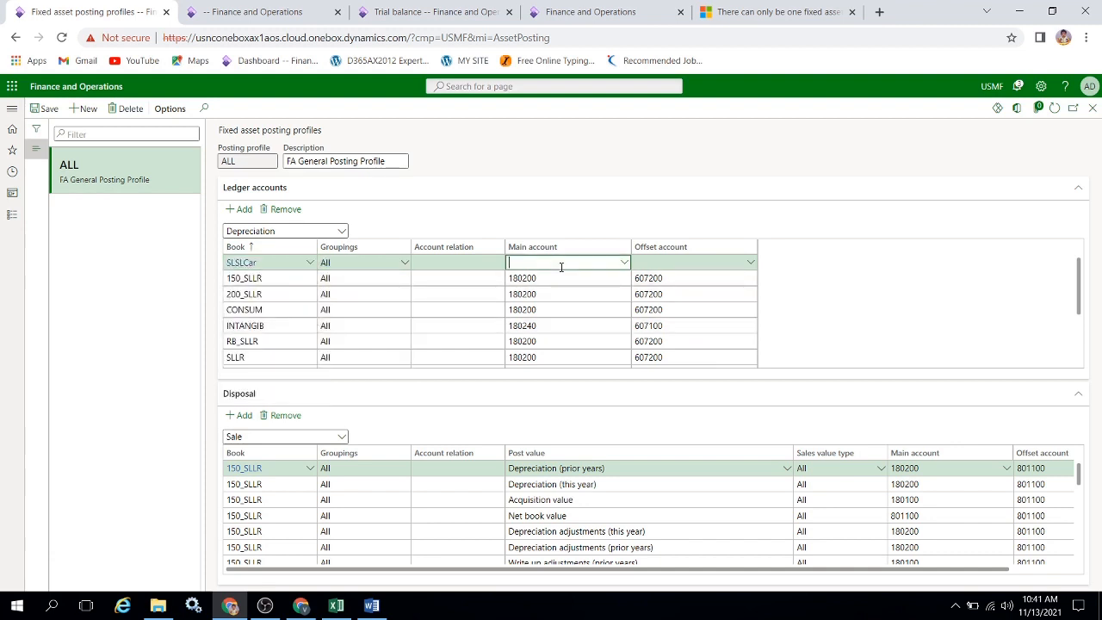
left_click(625, 264)
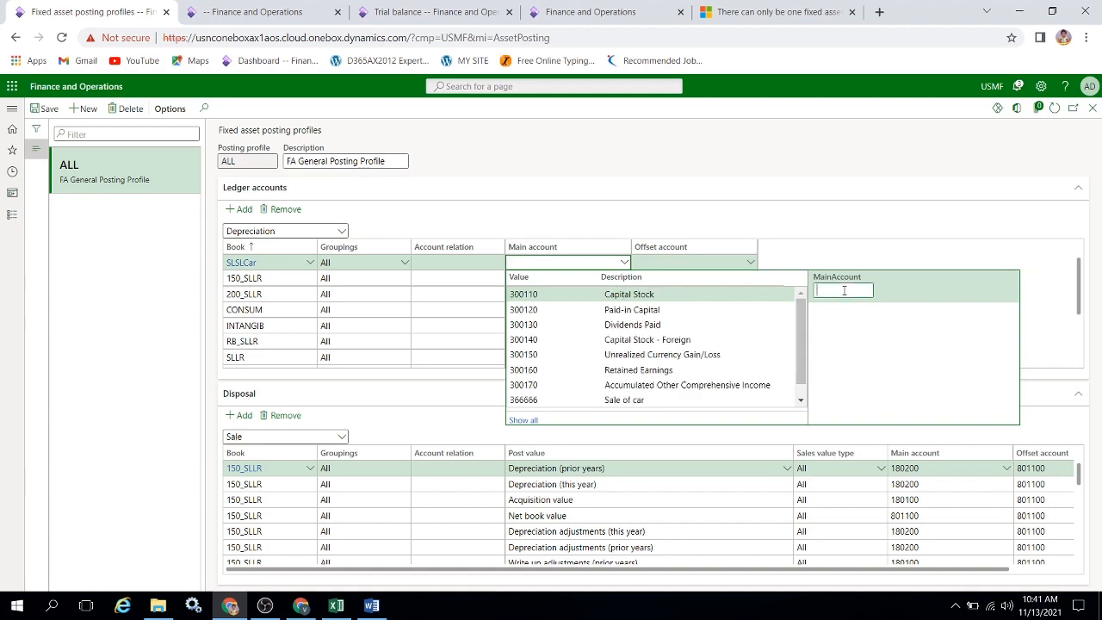
type("2666")
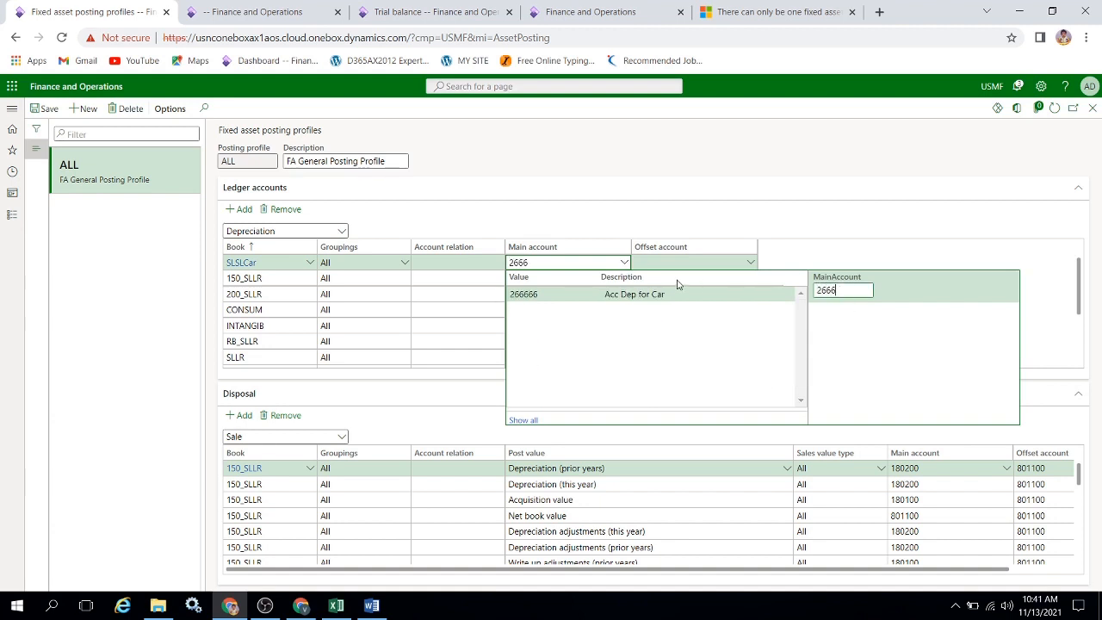
key("Tab")
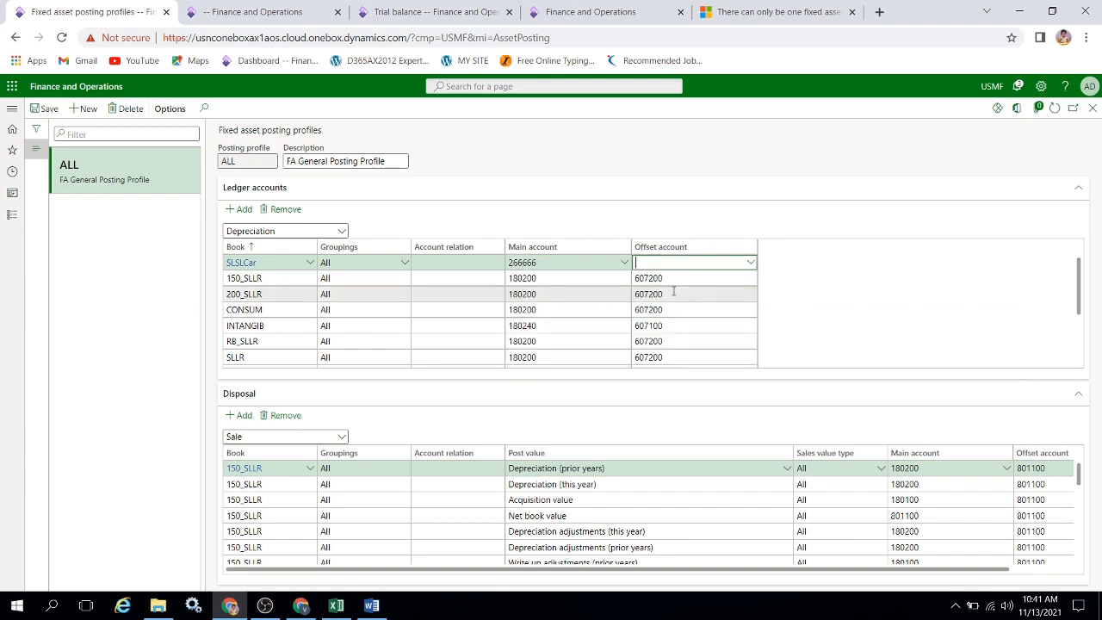
left_click(751, 267)
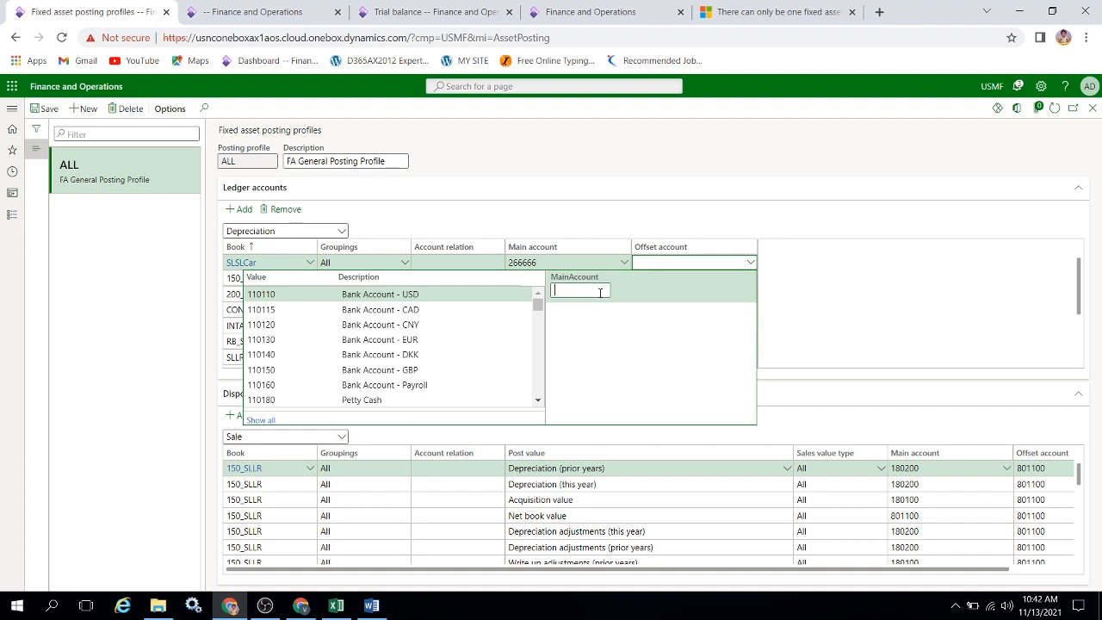
type("466")
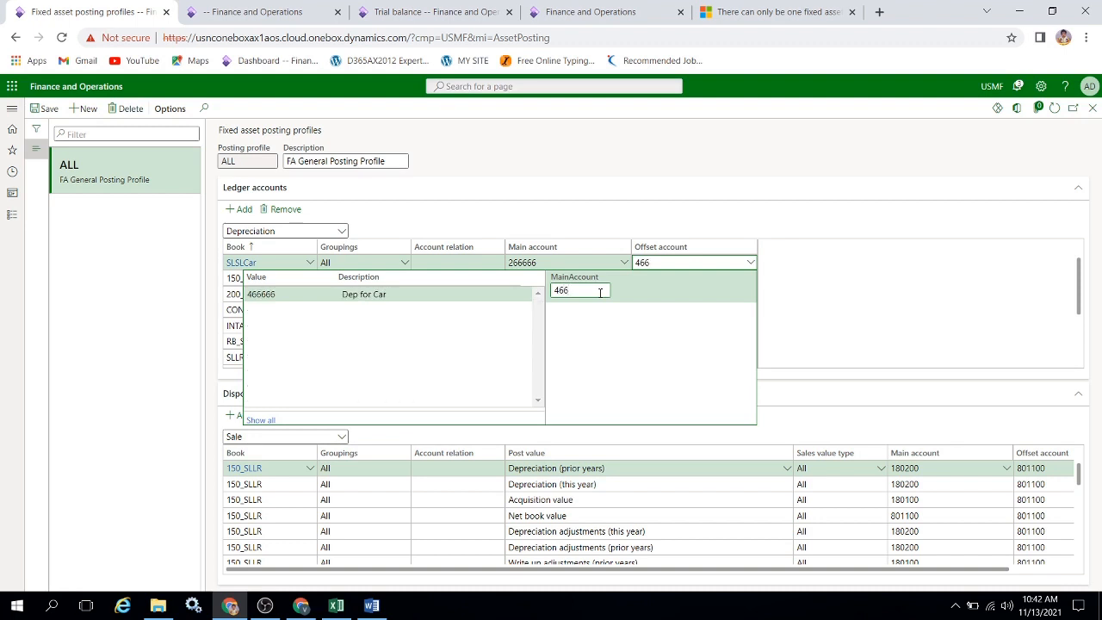
left_click(364, 296)
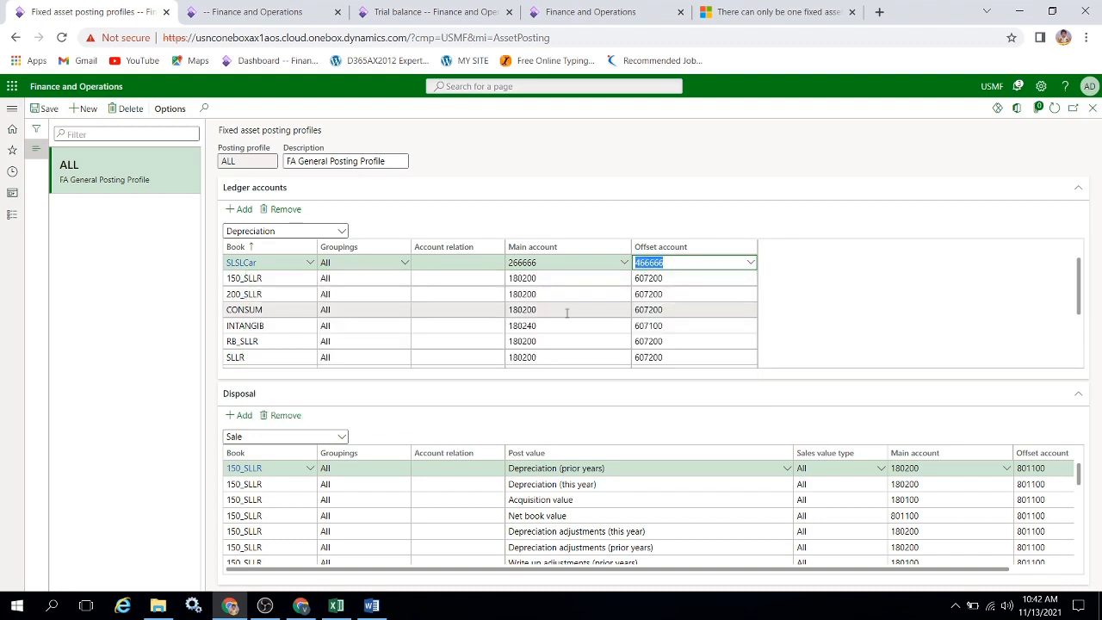
left_click(341, 233)
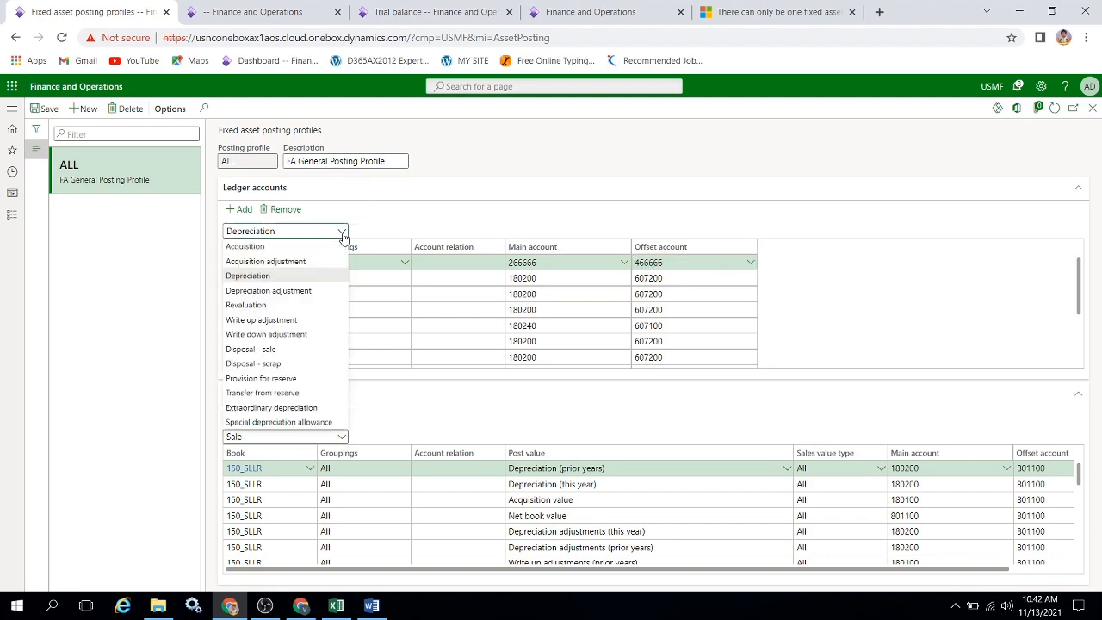
left_click(402, 226)
left_click(43, 108)
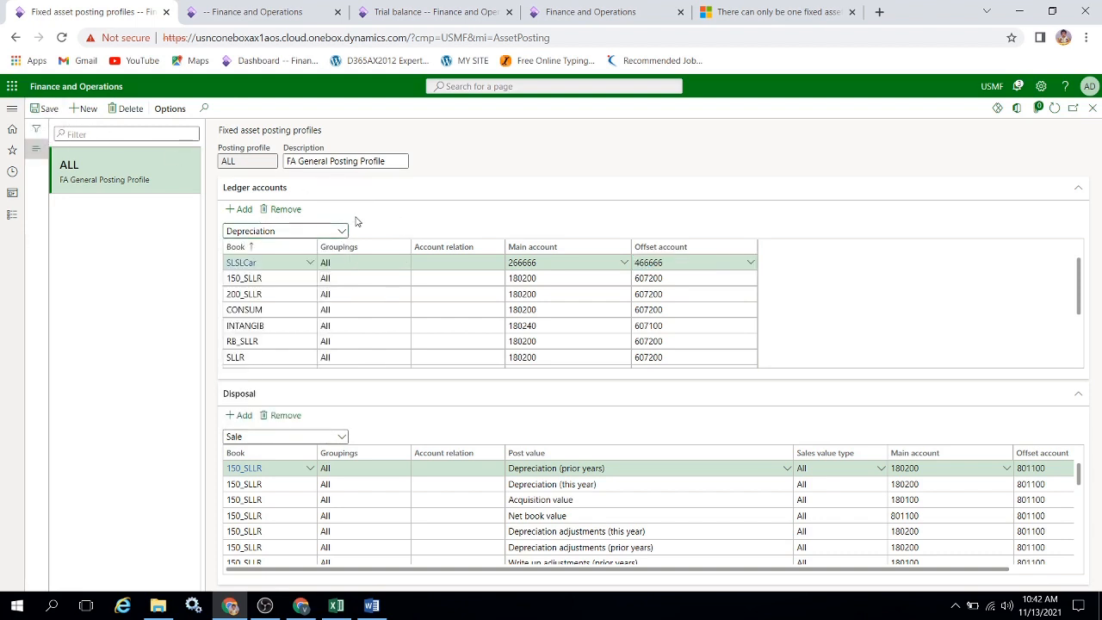
Add a Depreciation adjustment ledger account line for the SLTestBook book to the ALL posting profile.
left_click(342, 232)
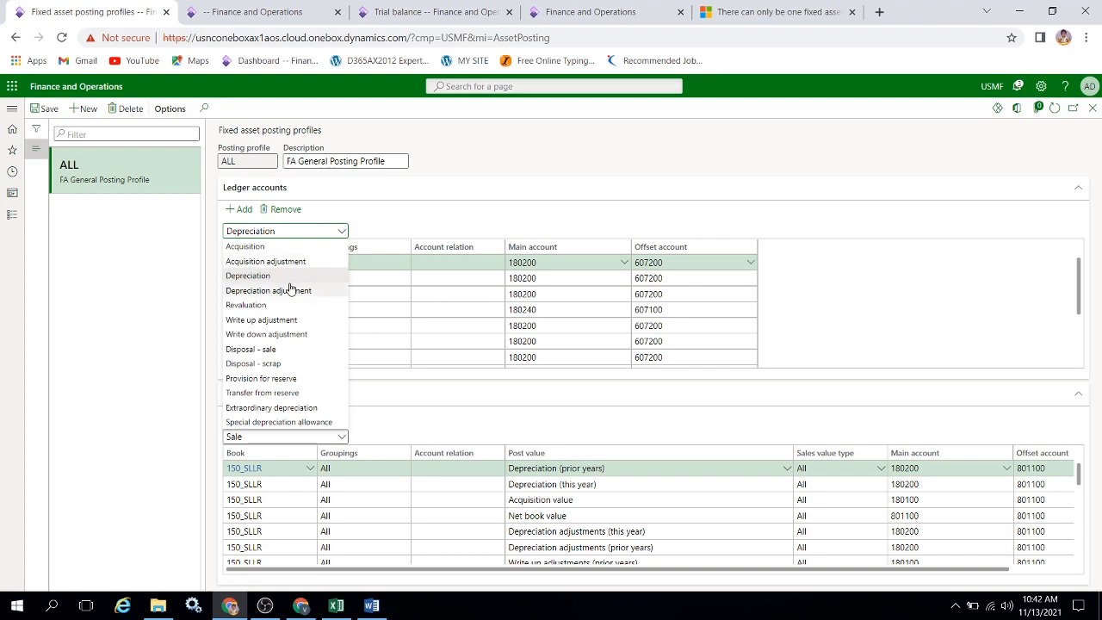
left_click(293, 288)
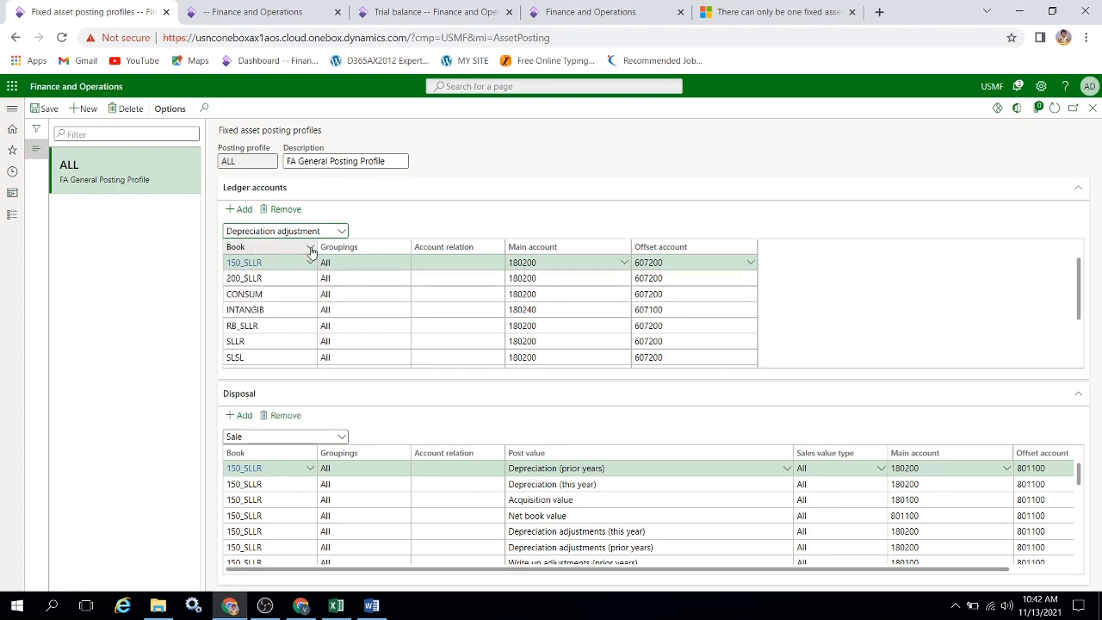
left_click(239, 209)
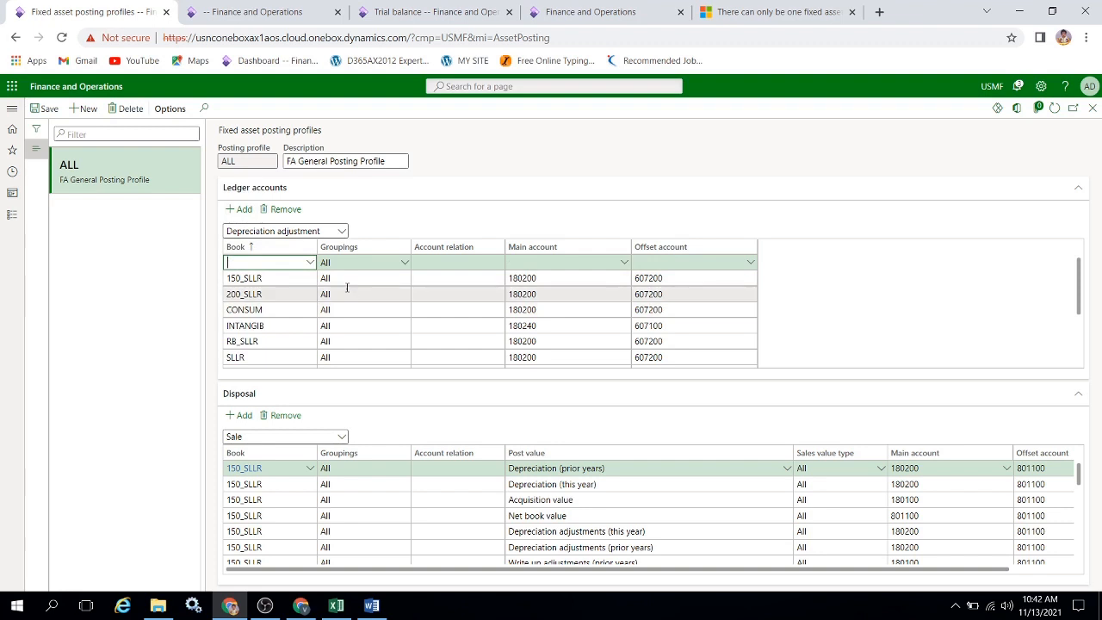
left_click(310, 263)
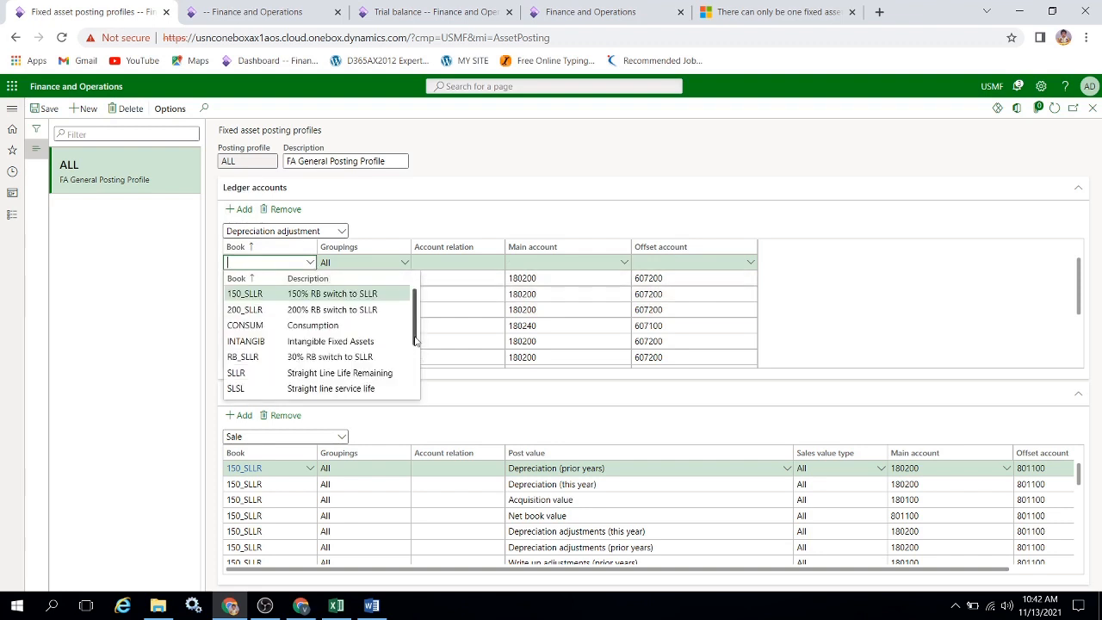
scroll(340, 317, "down", 2)
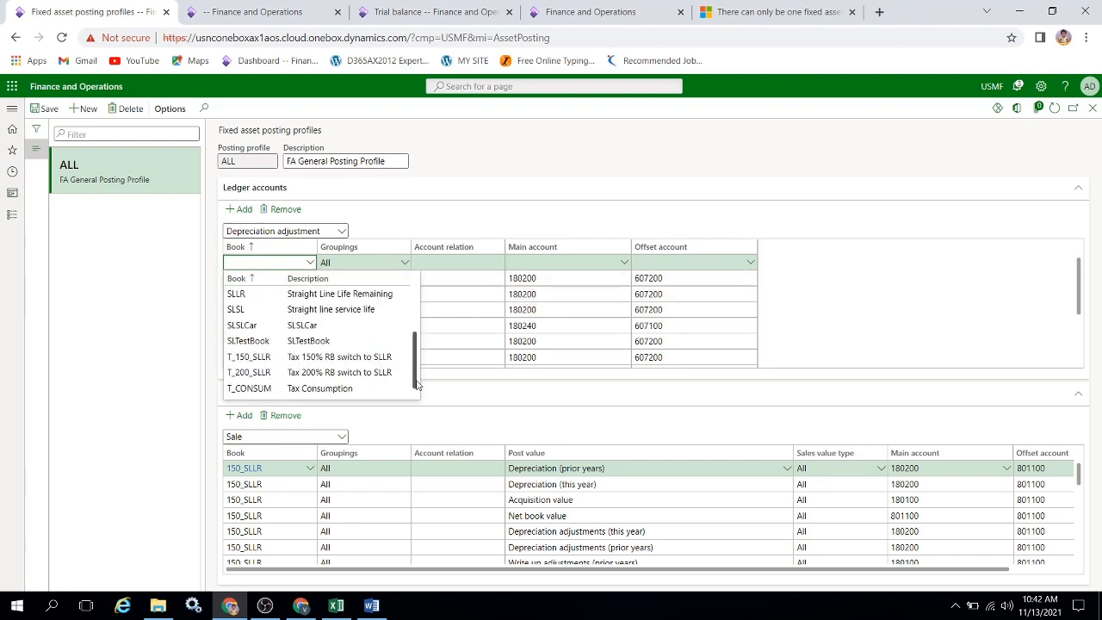
left_click(342, 339)
key("Tab")
key("Tab")
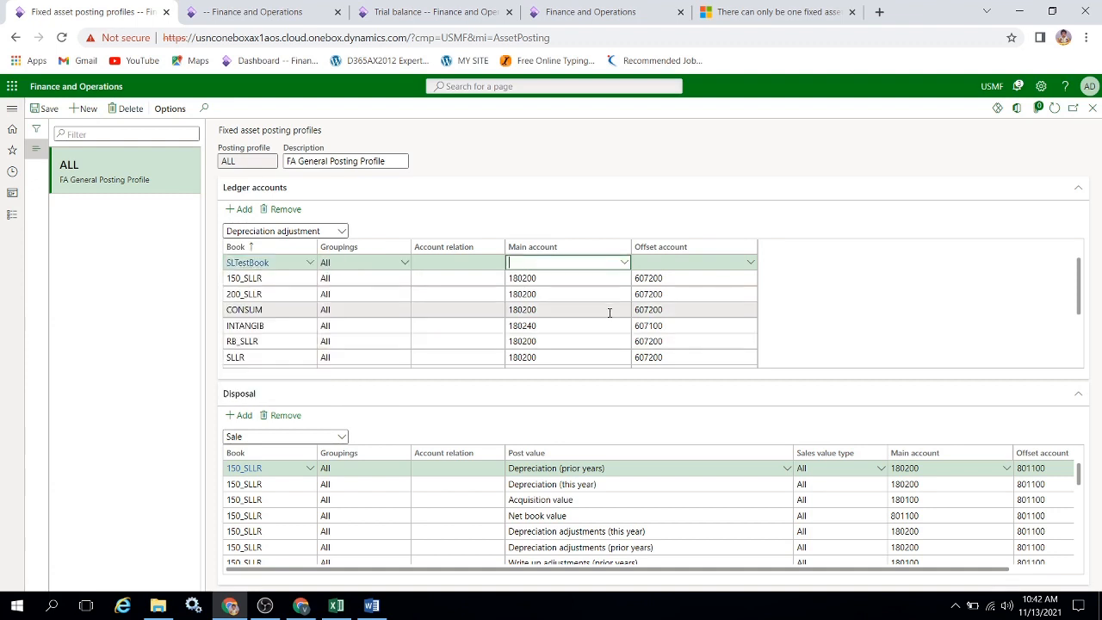
Set the new depreciation adjustment line's main account to 266666 and offset account to 466666, and try to save the posting profile.
type("26")
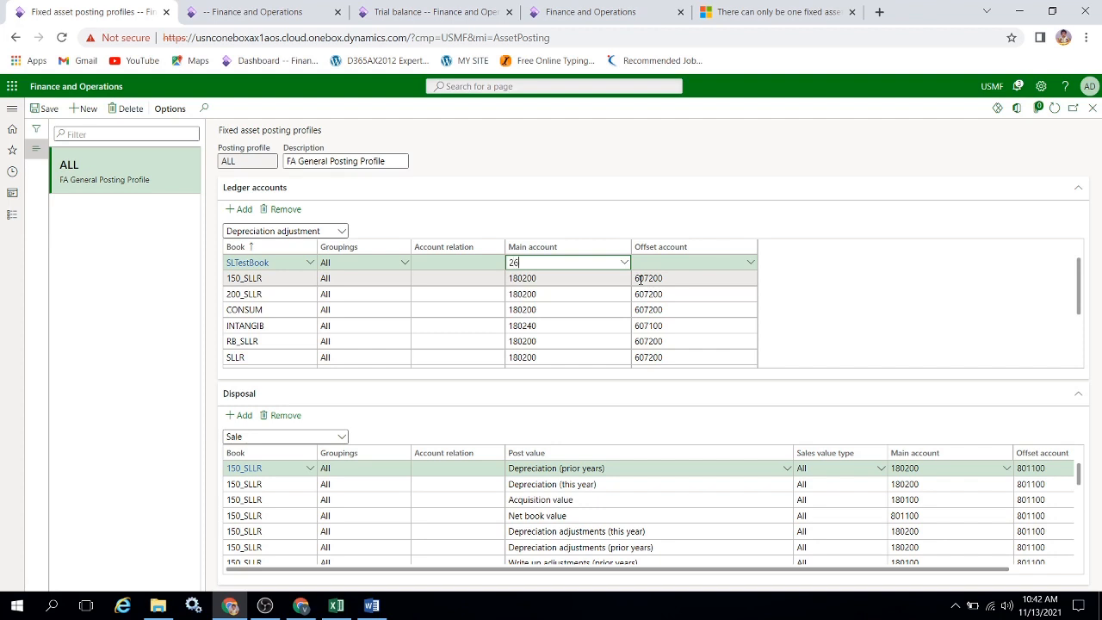
type("66")
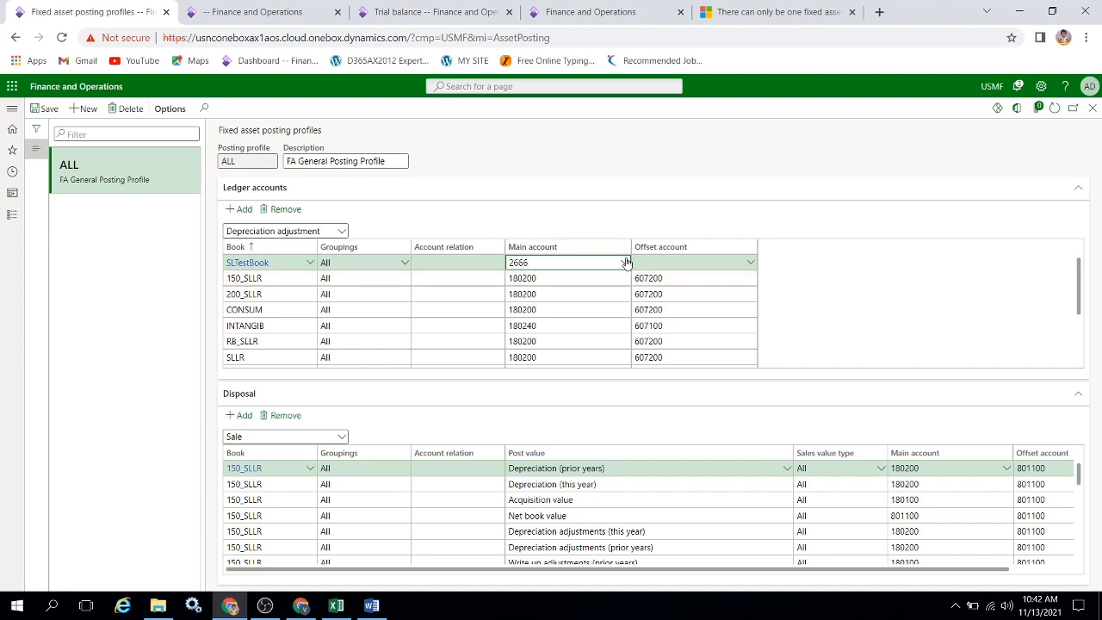
left_click(625, 262)
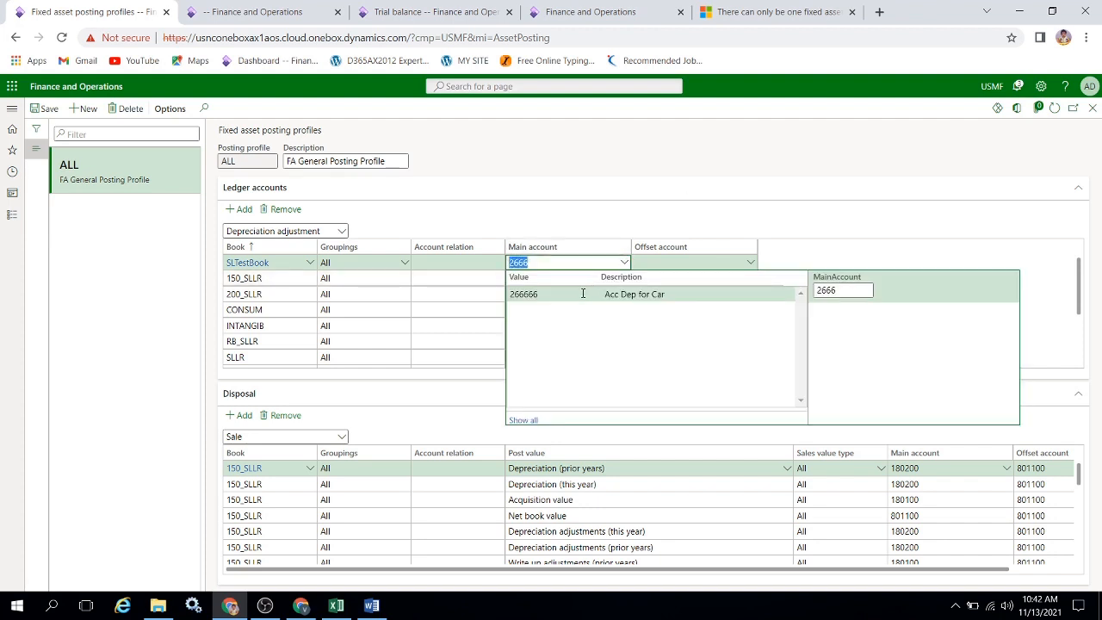
left_click(582, 293)
key("Tab")
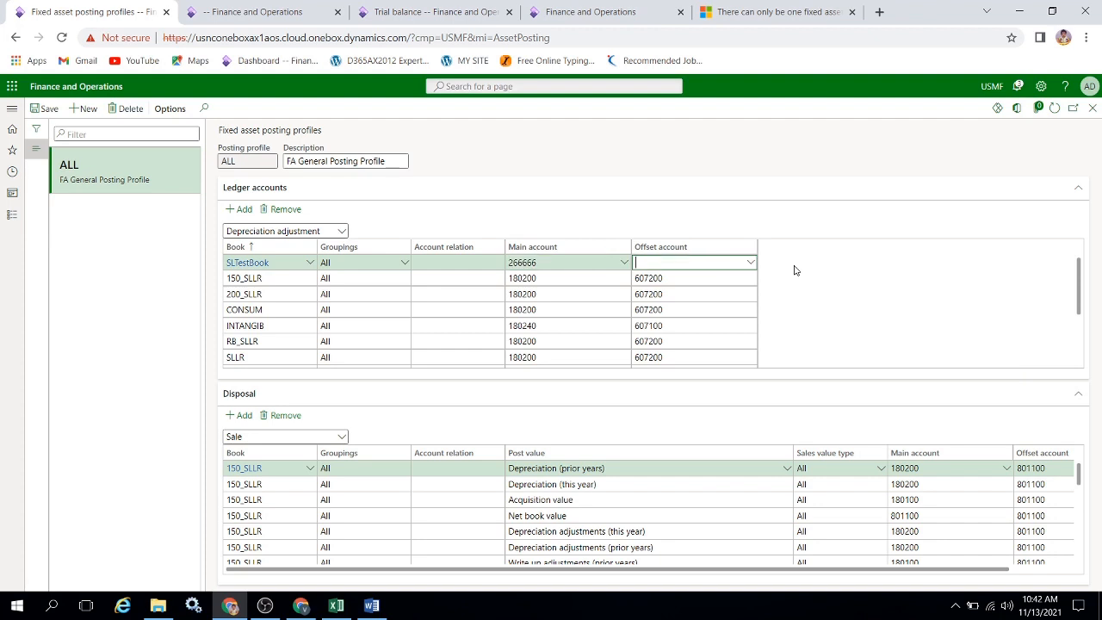
left_click(749, 263)
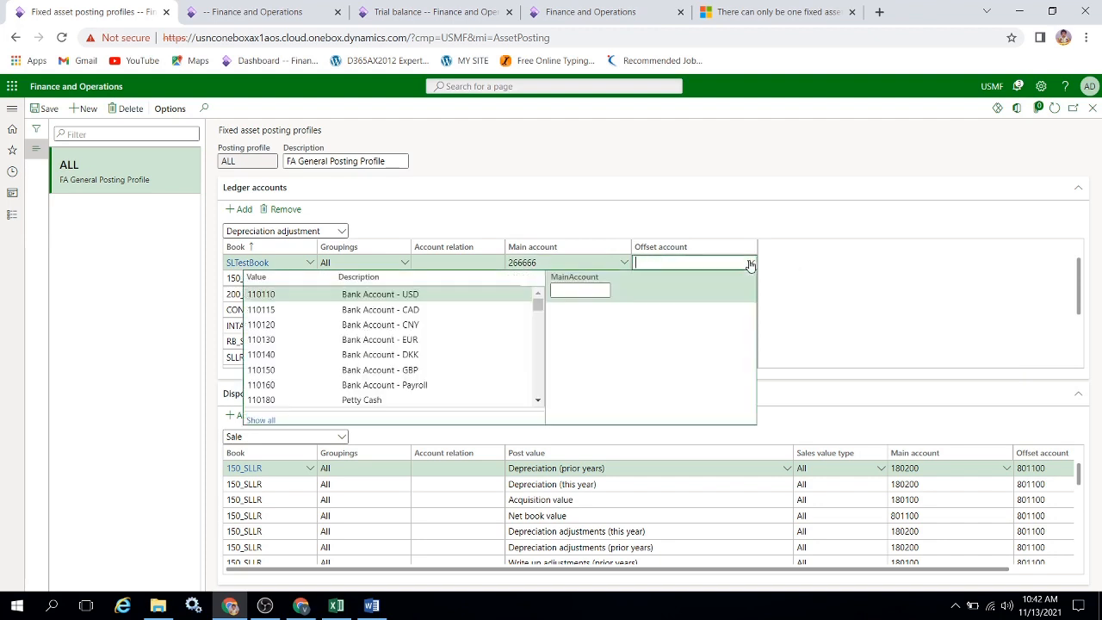
type("466")
left_click(454, 294)
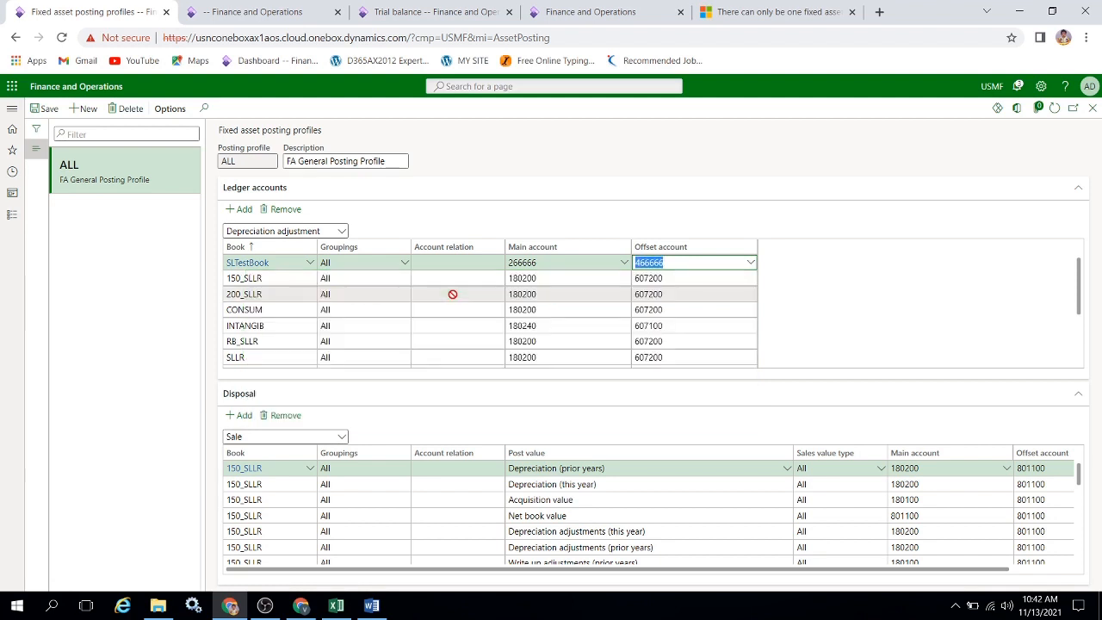
left_click(45, 109)
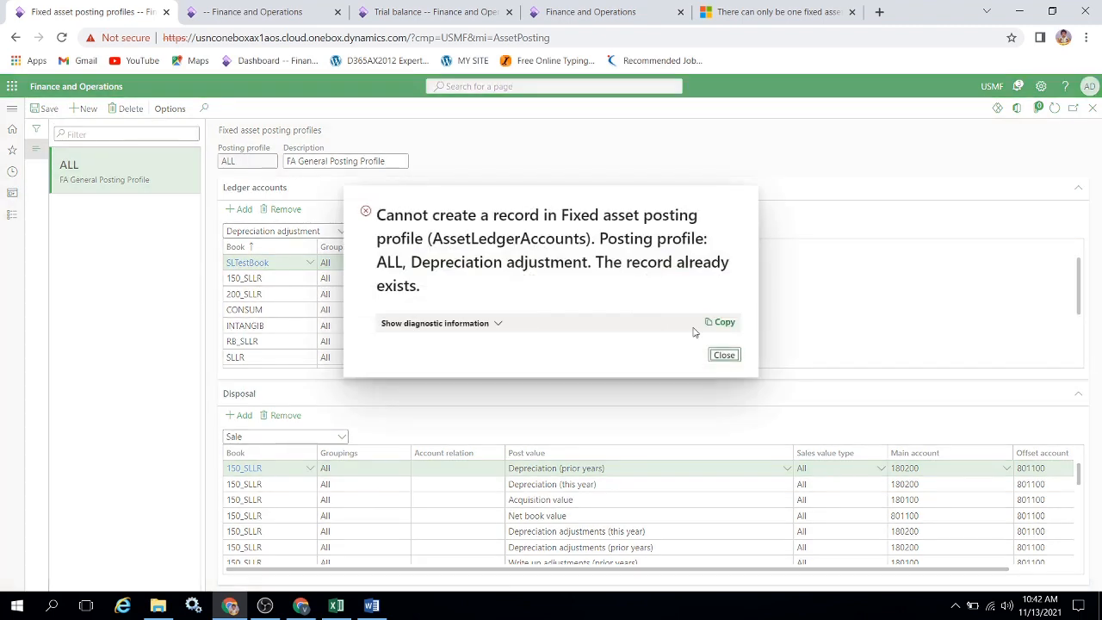
left_click(724, 355)
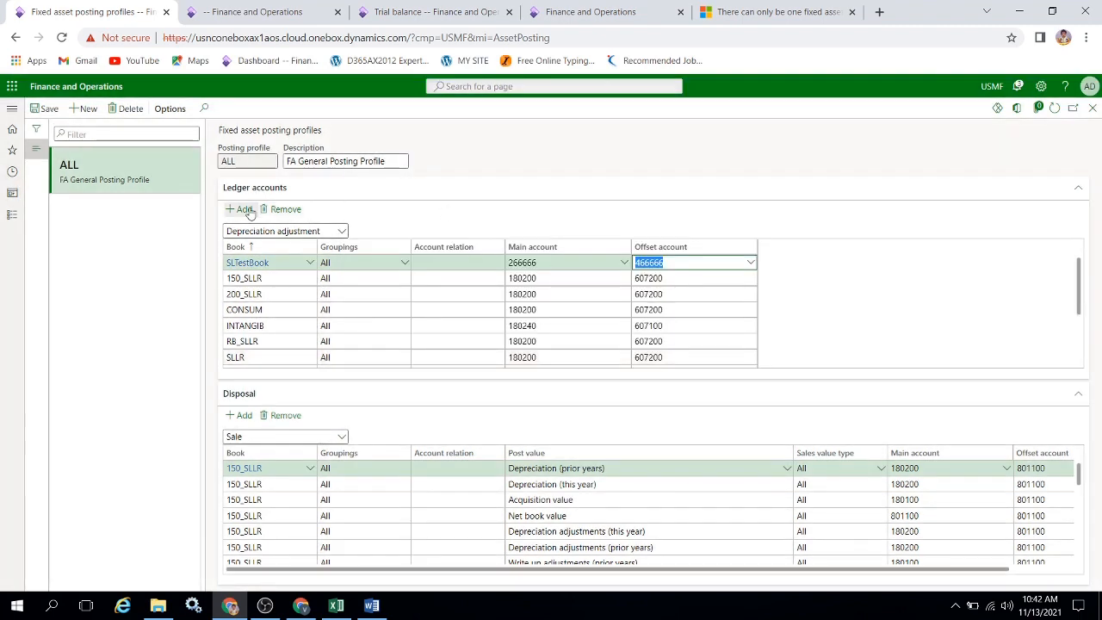
left_click(43, 108)
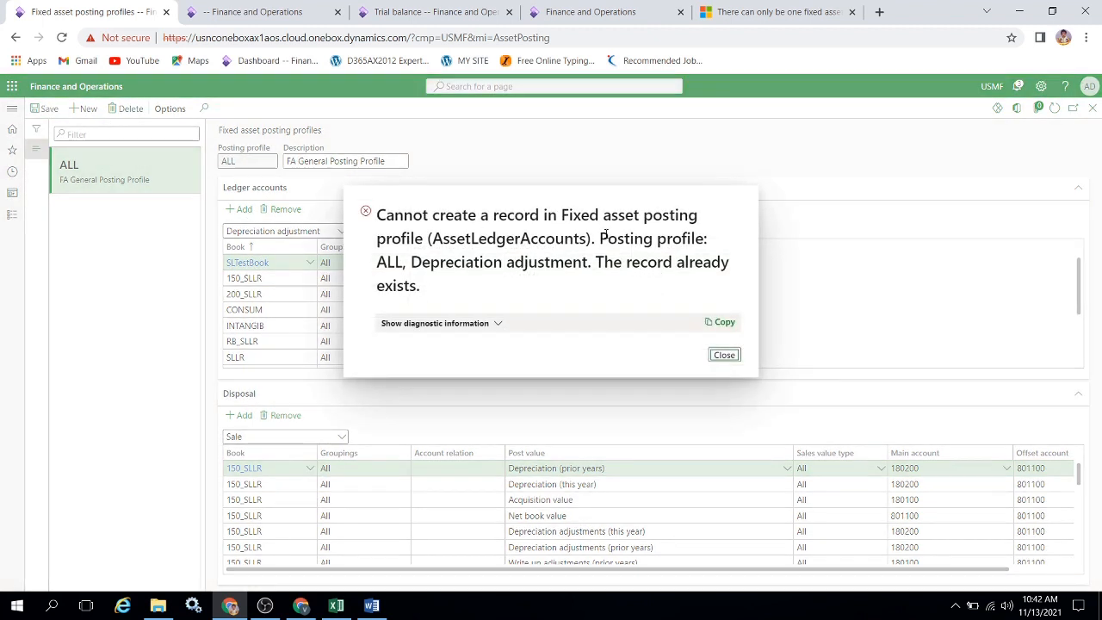
left_click(736, 355)
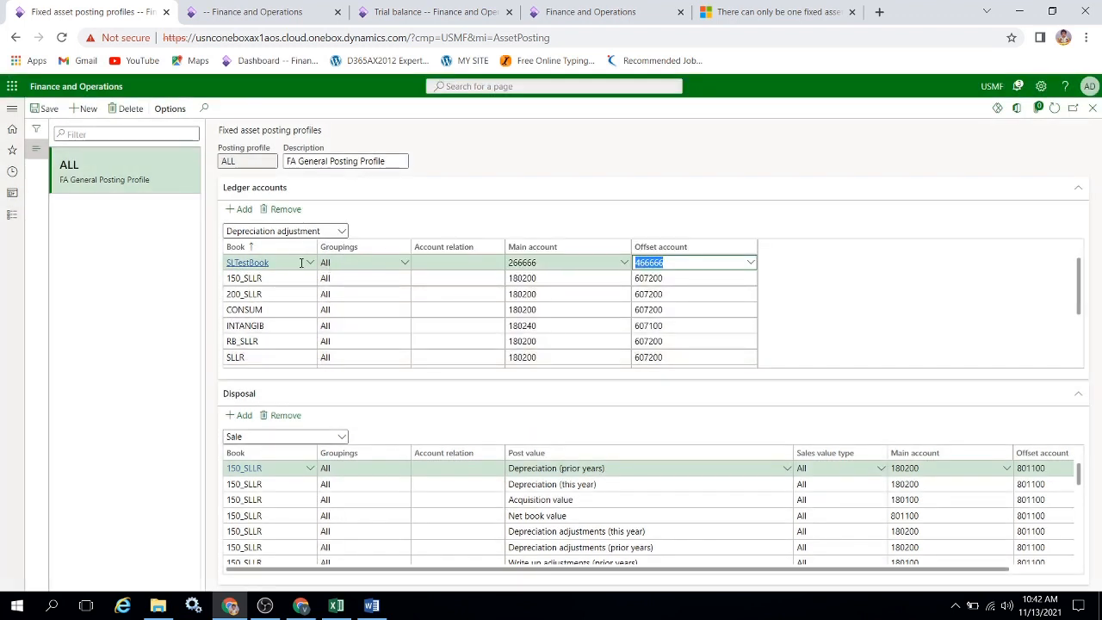
Change the depreciation adjustment line's book to SLSLCar and save the posting profile.
left_click(309, 265)
left_click(309, 264)
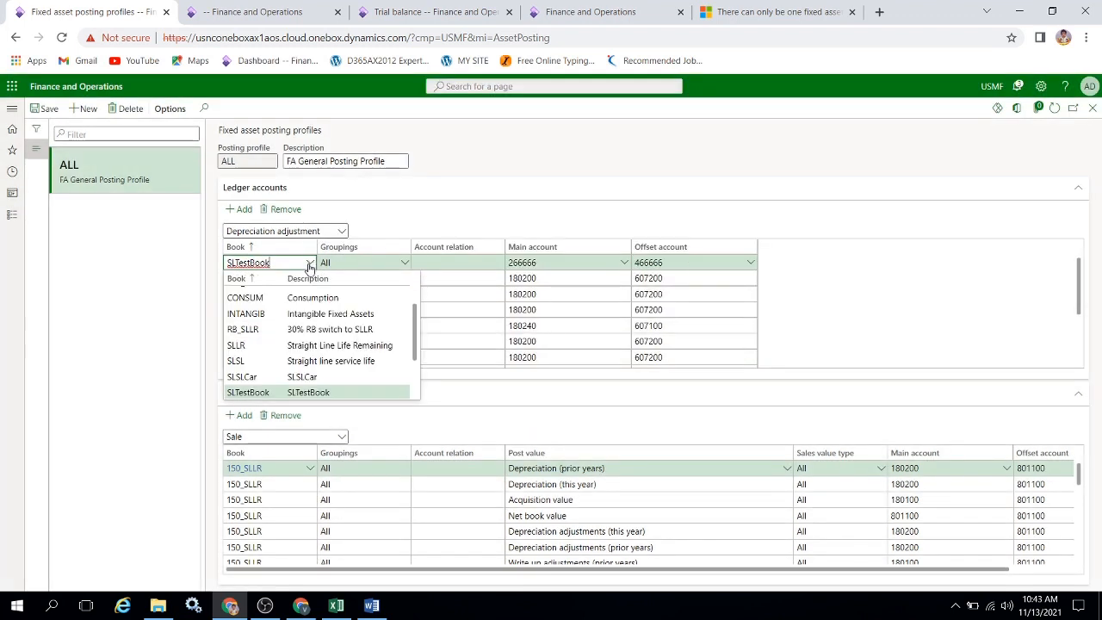
left_click(298, 379)
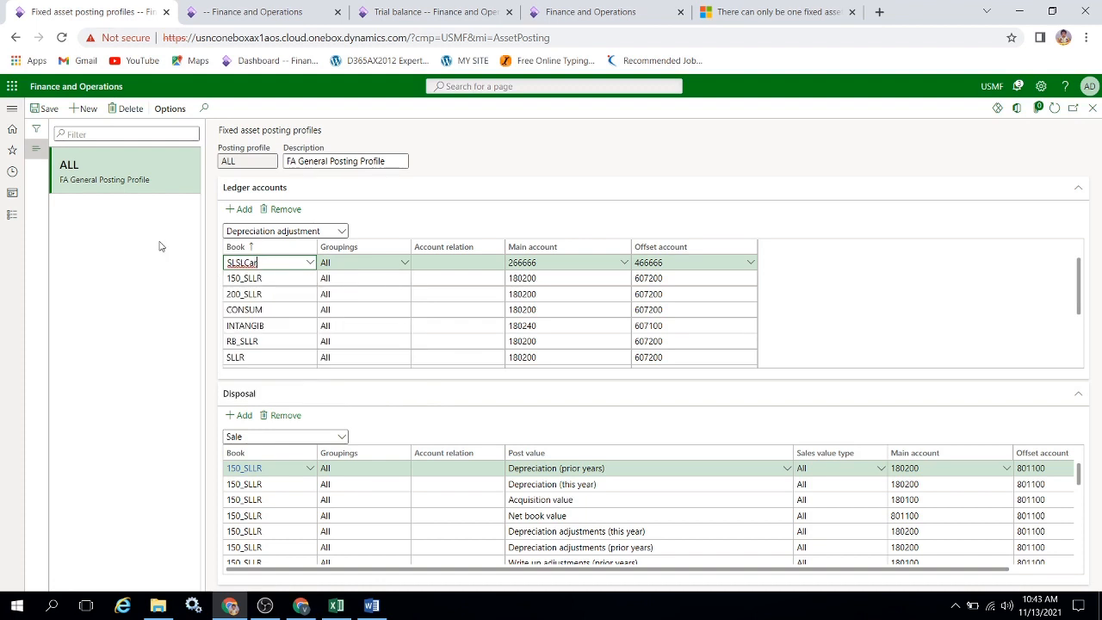
left_click(50, 113)
Add a Disposal - sale ledger account line for the SLSLCar book to the ALL posting profile.
left_click(340, 232)
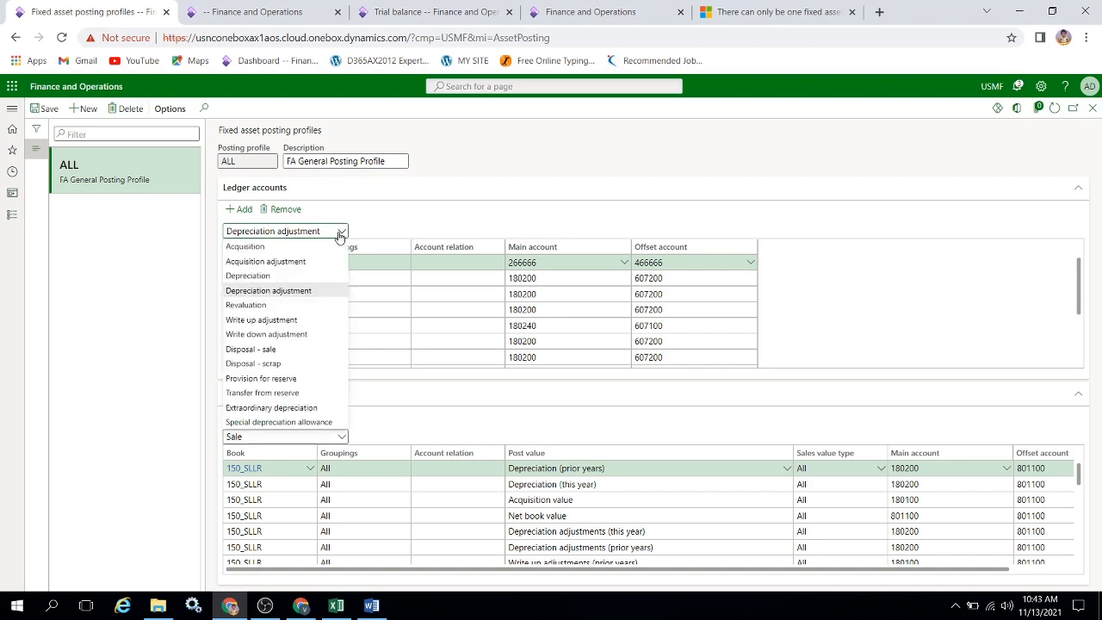
left_click(269, 349)
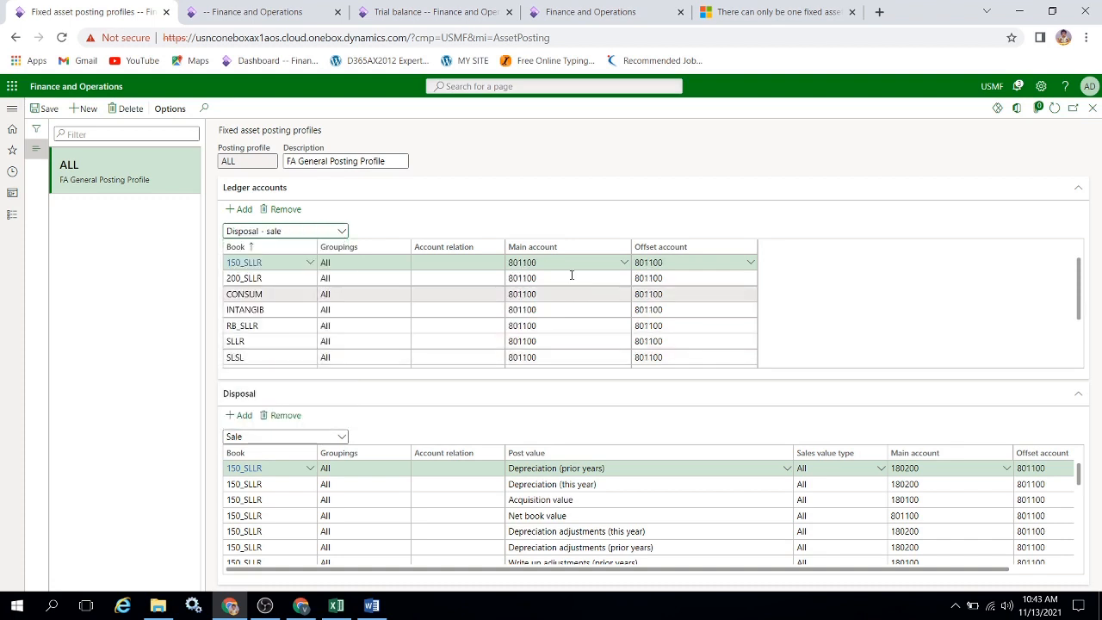
left_click(244, 209)
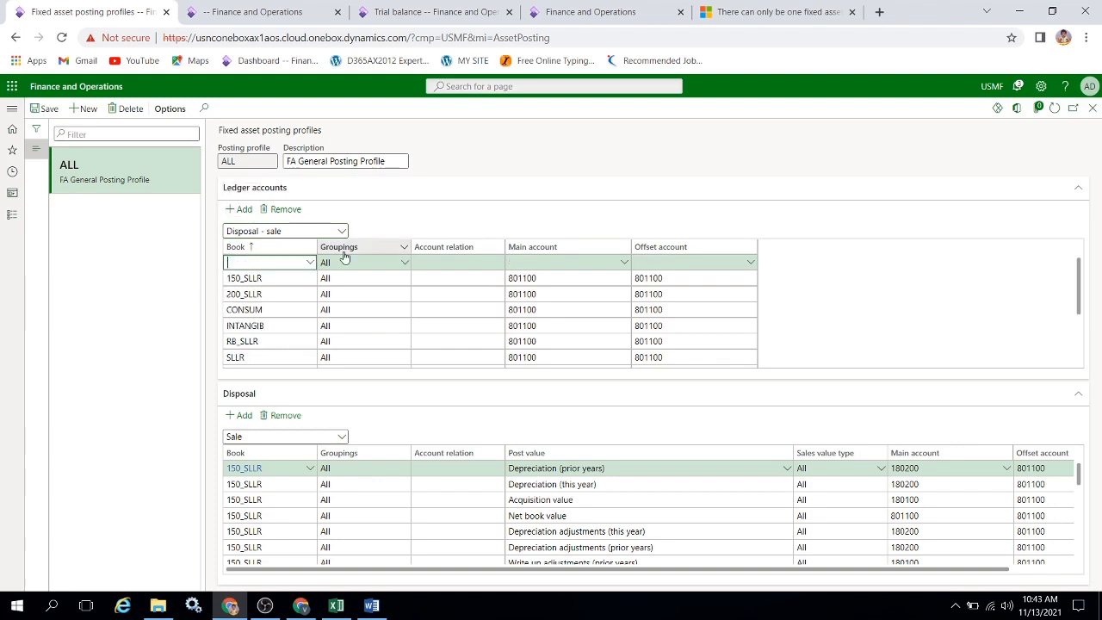
left_click(310, 263)
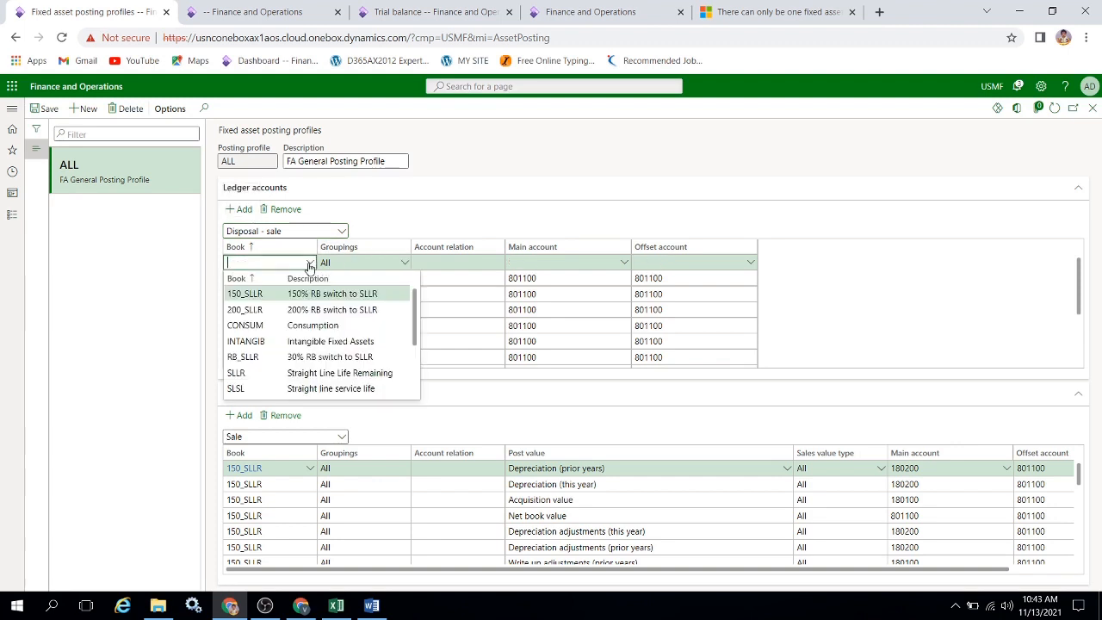
scroll(388, 334, "down", 2)
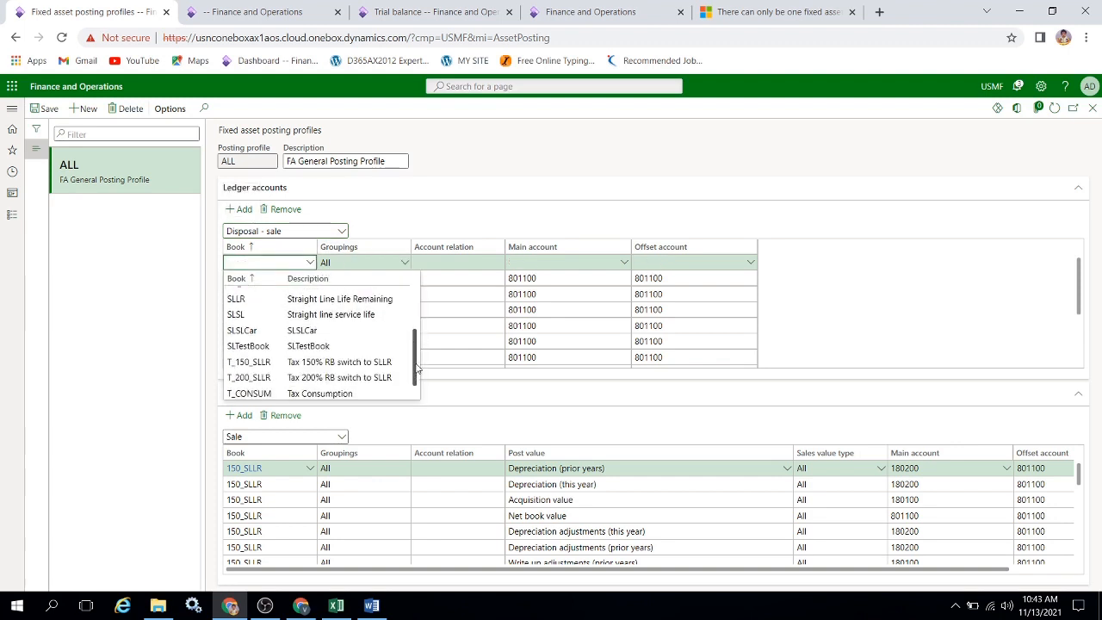
left_click(245, 330)
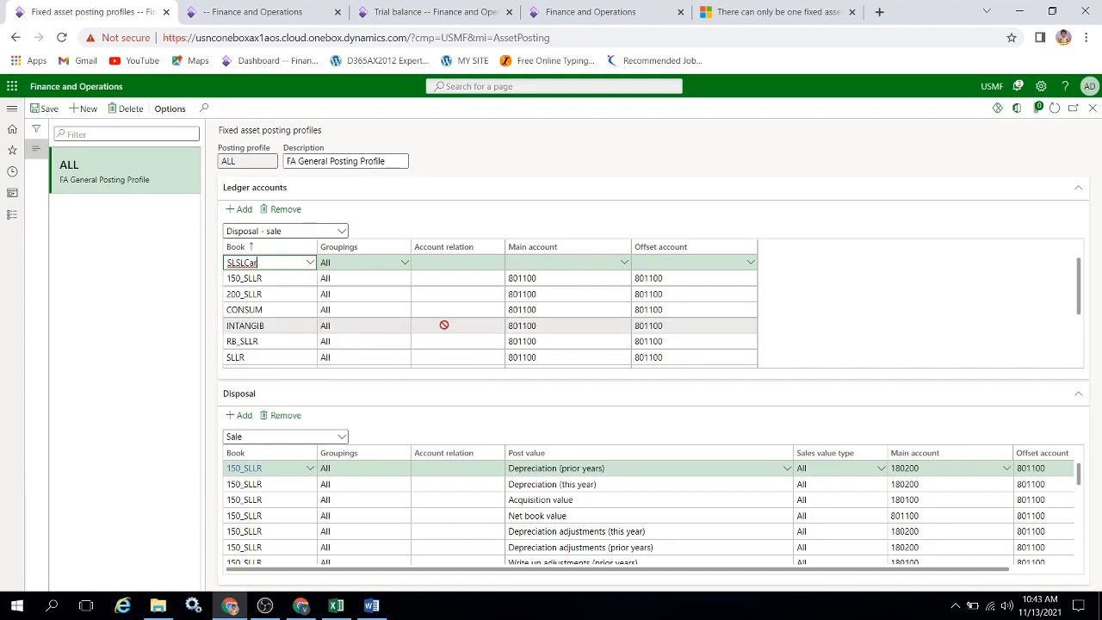
Copy the Sales of asset account 366666 from the Excel workbook into the SLSLCar disposal - sale line's main account, and save.
left_click(545, 265)
key("alt+Tab")
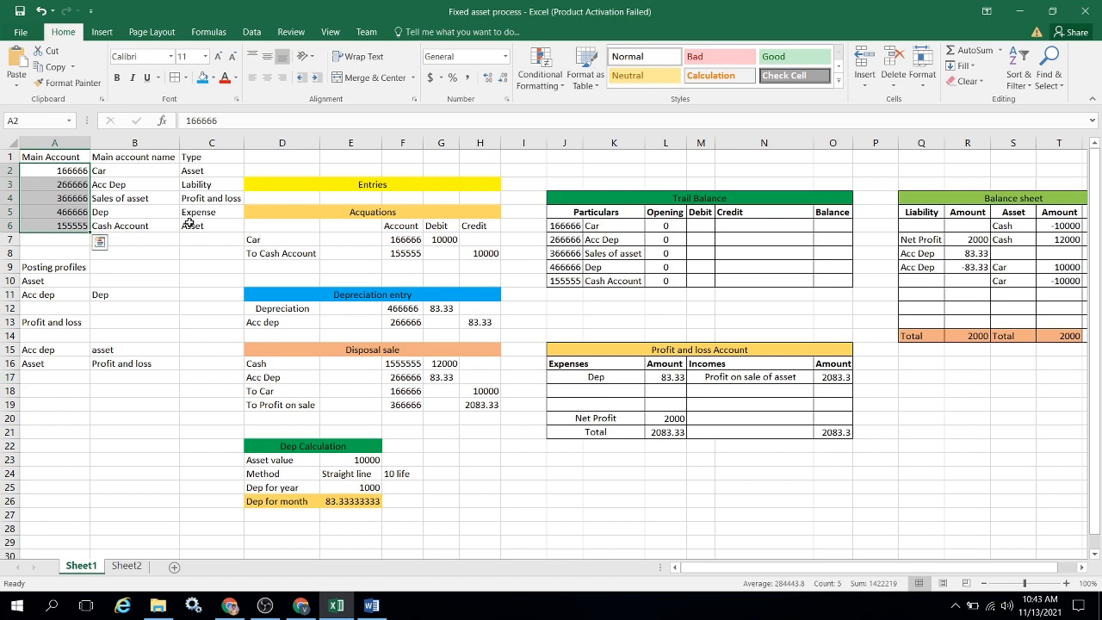
left_click(79, 204)
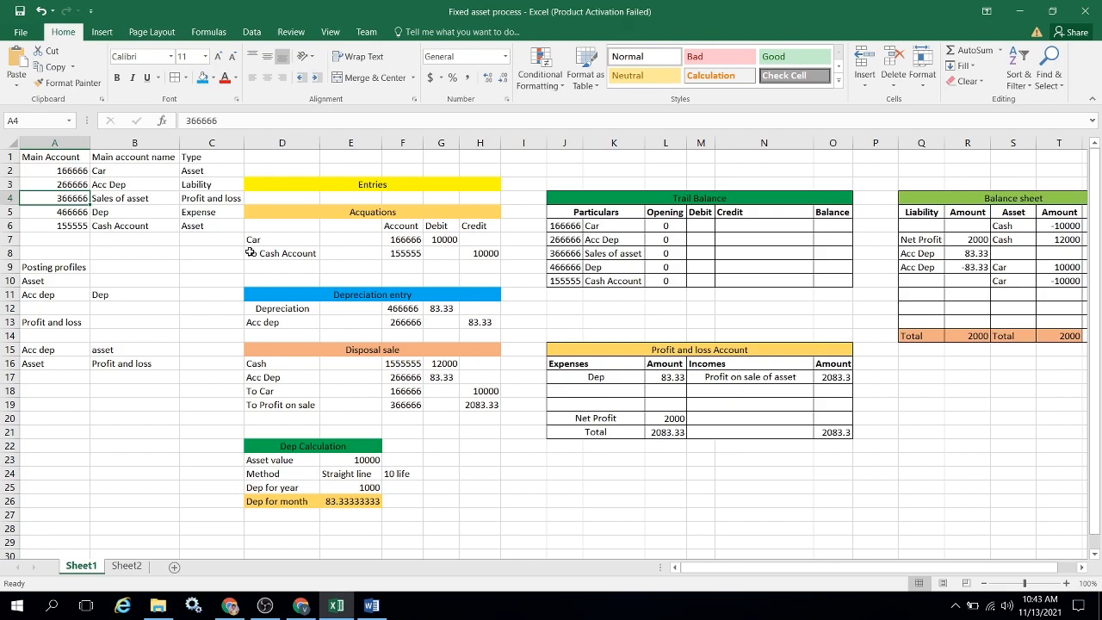
key("ctrl+c")
key("alt+Tab")
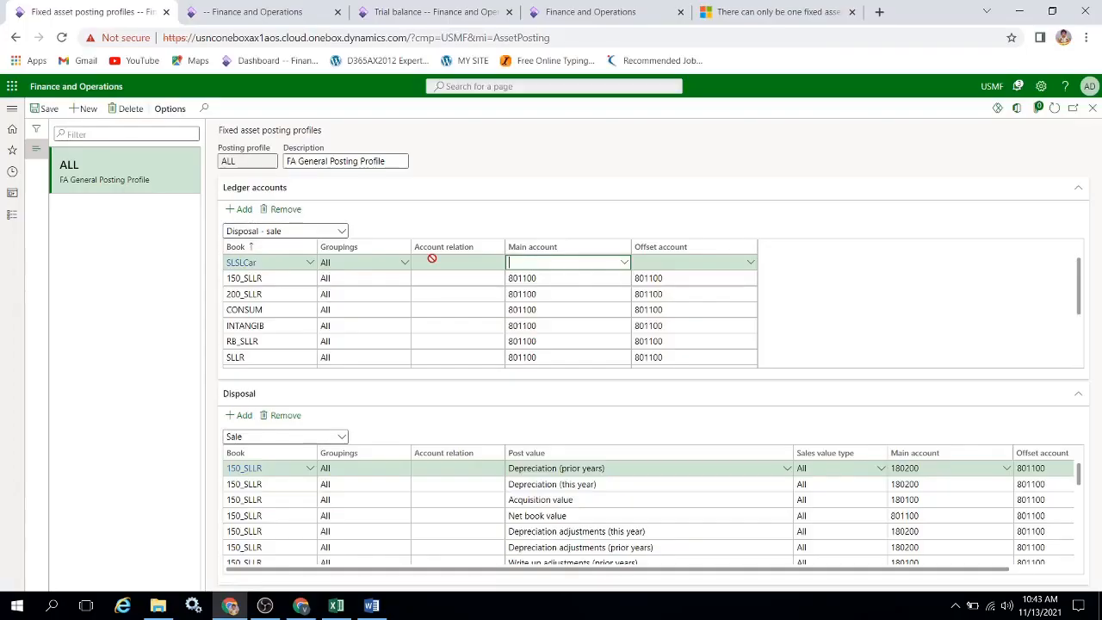
key("ctrl+v")
key("Tab")
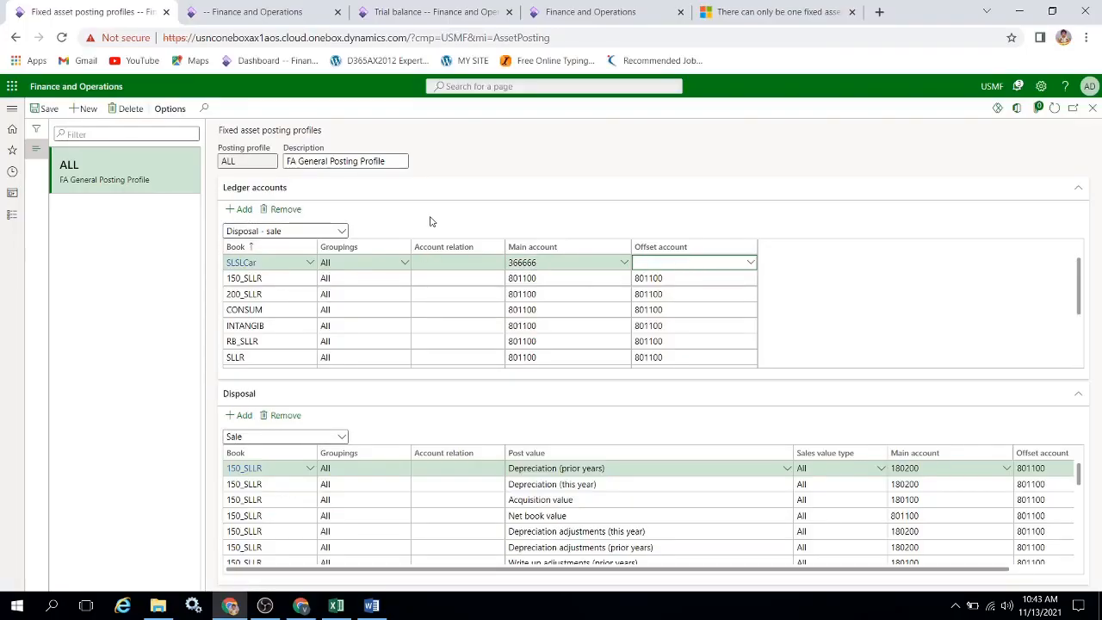
left_click(54, 113)
Add a Sale line for the SLSLCar book to the Disposal section of the ALL posting profile.
left_click_drag(1079, 482, 1079, 476)
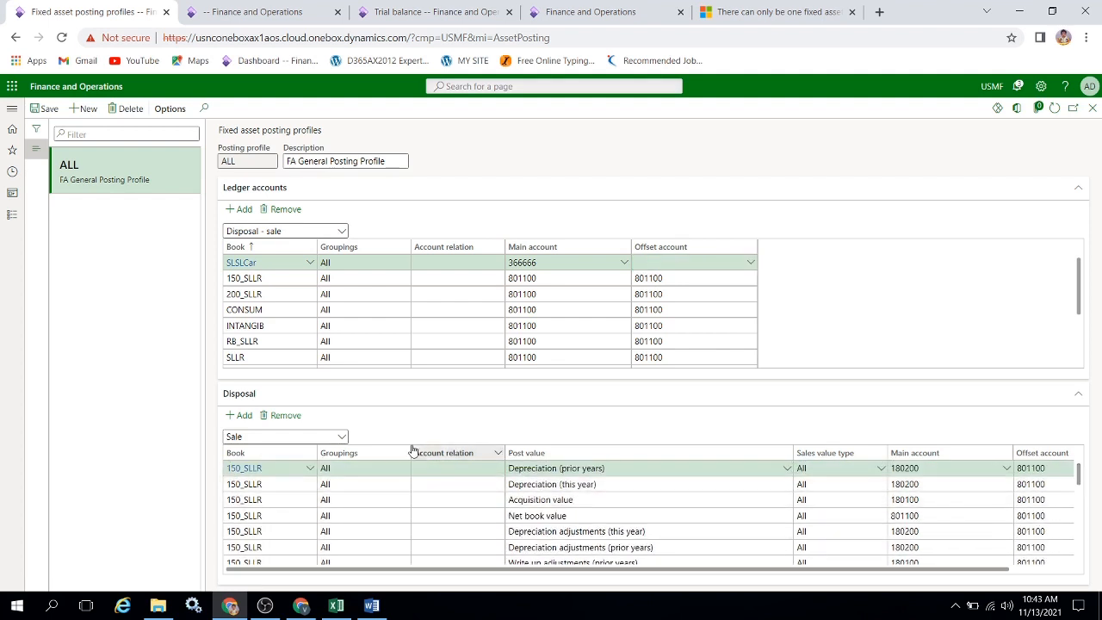
left_click(342, 438)
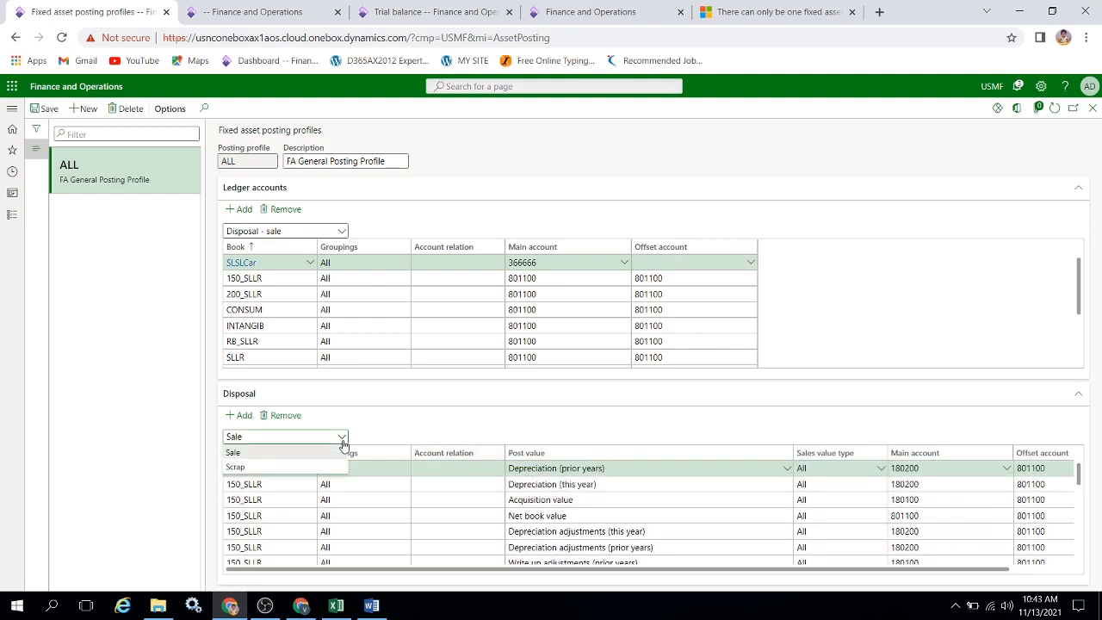
left_click(315, 451)
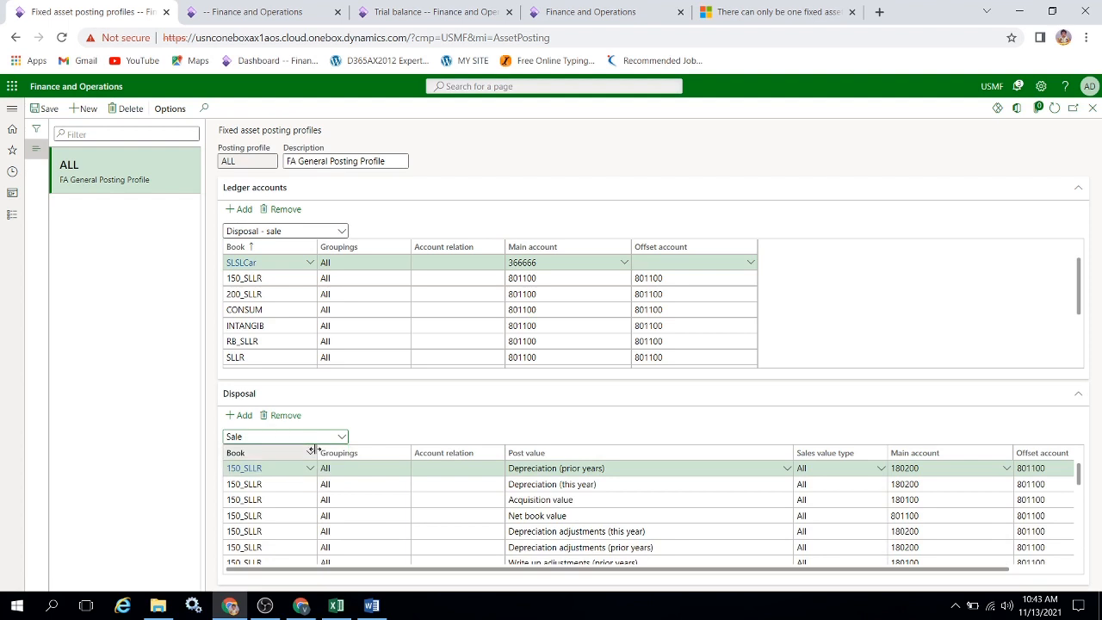
left_click(241, 415)
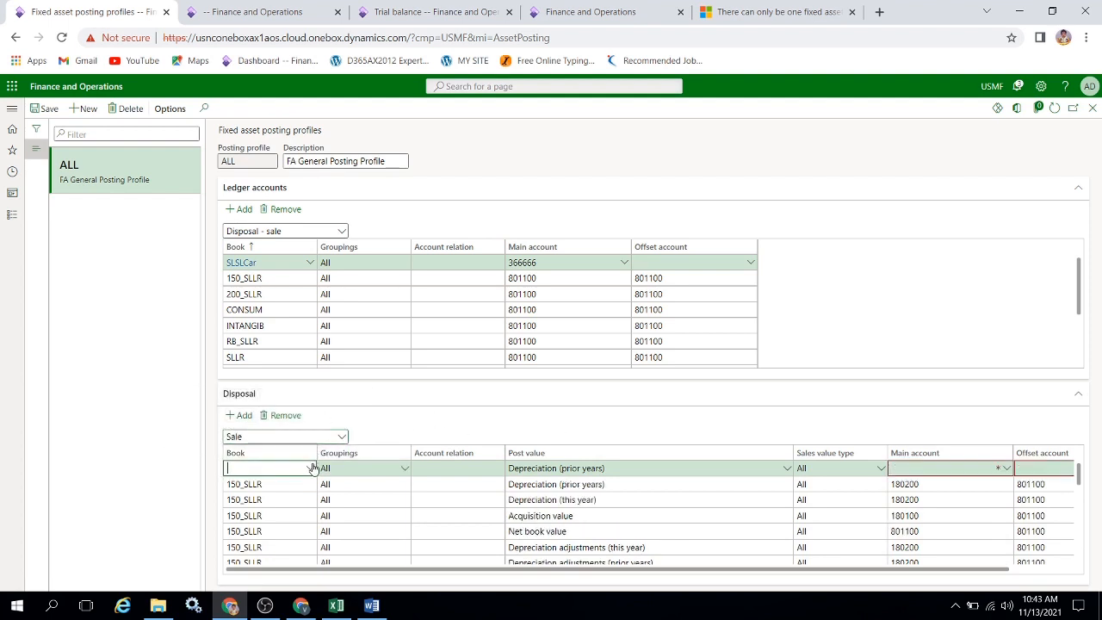
left_click(310, 467)
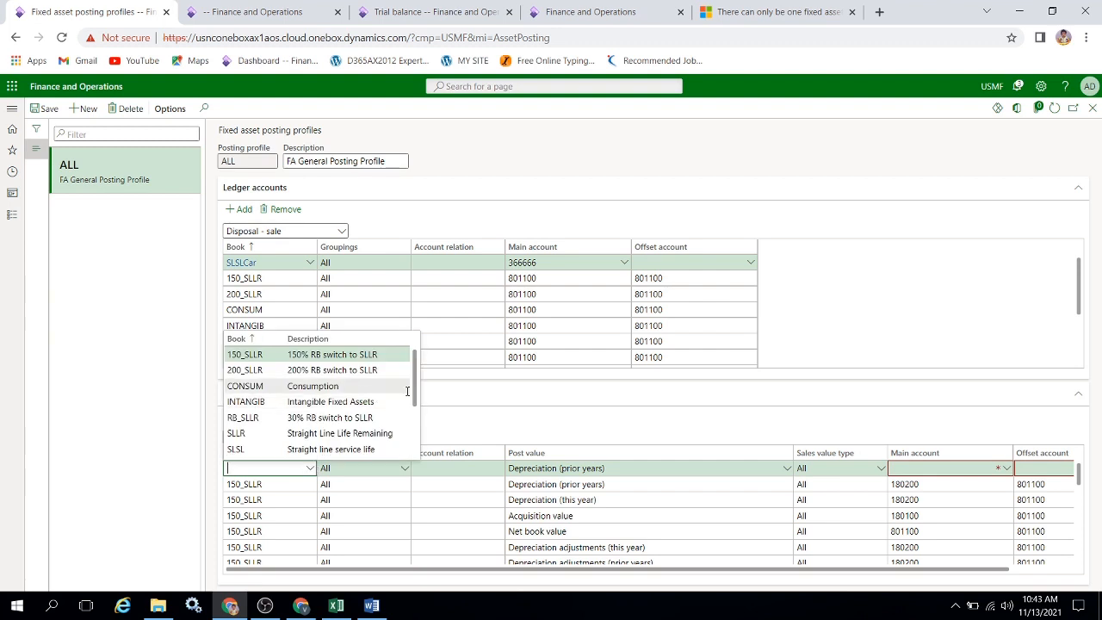
left_click_drag(414, 390, 414, 417)
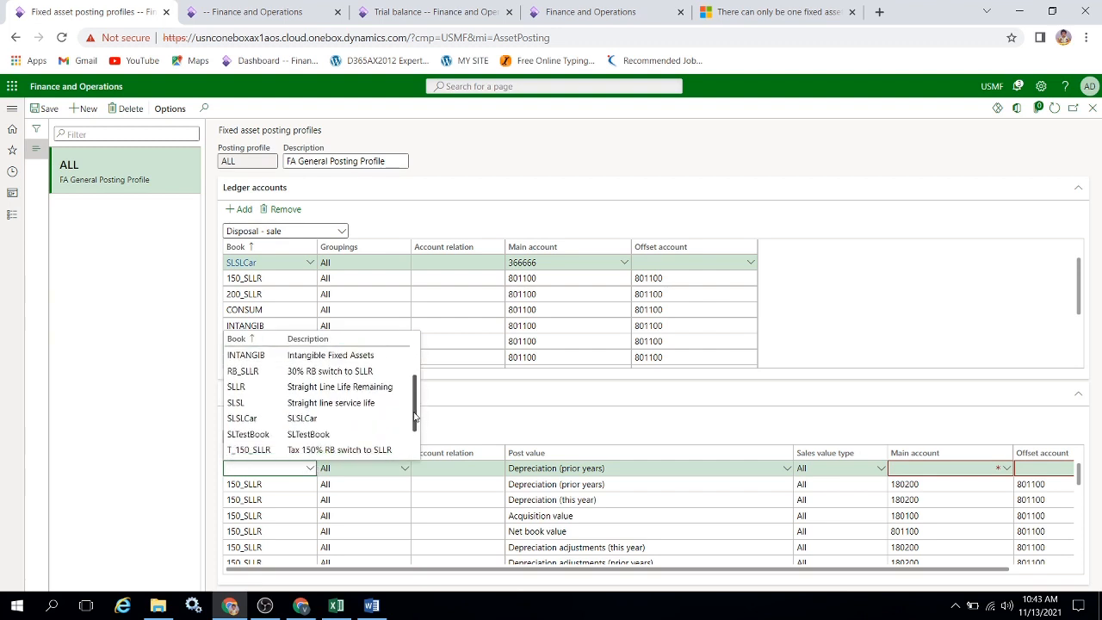
left_click(274, 416)
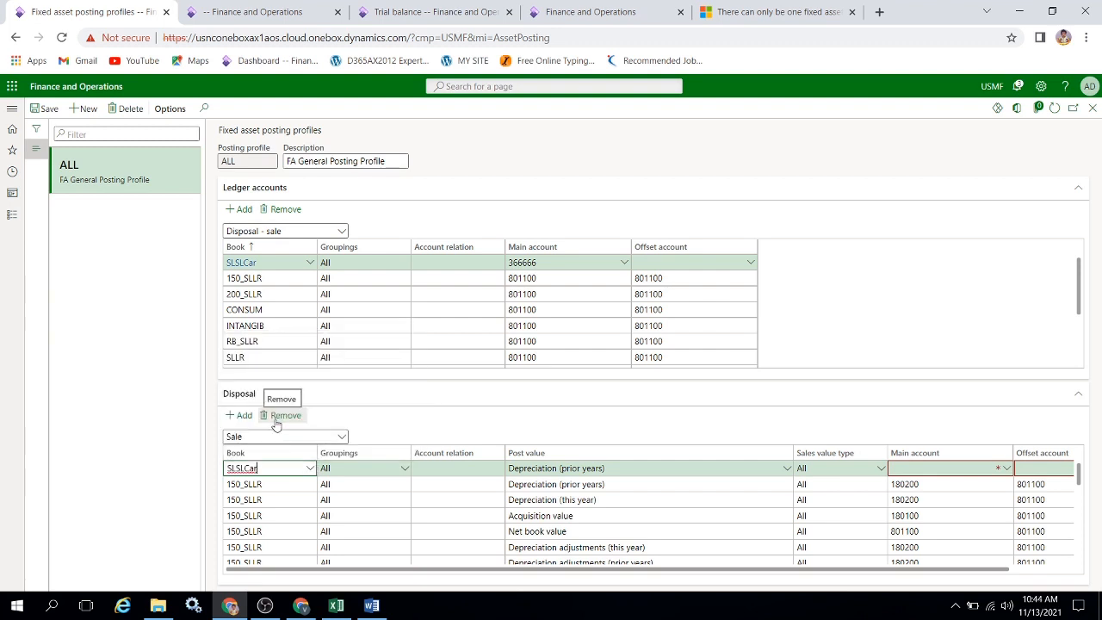
Set the post value of the SLSLCar Sale line in the Disposal section to Depreciation (this year).
key("Tab")
key("Tab")
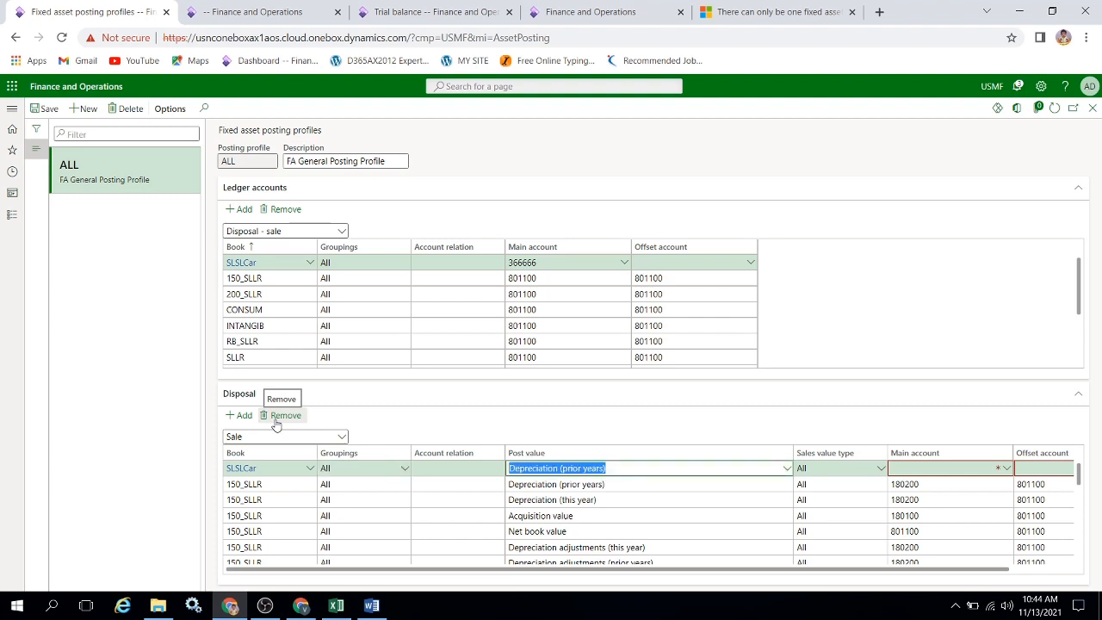
left_click(786, 467)
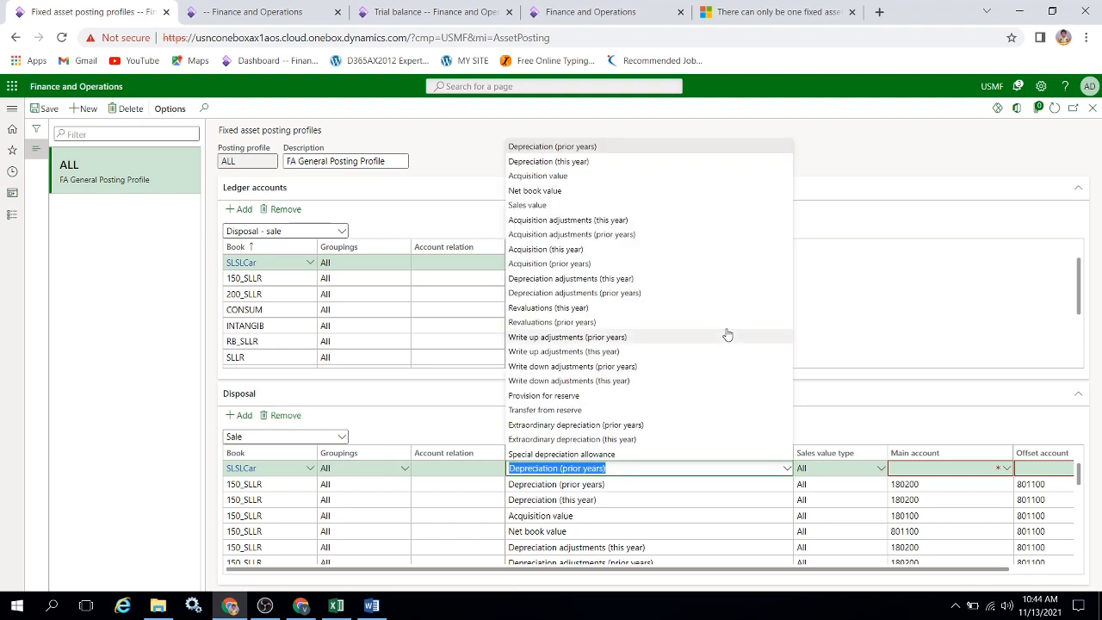
left_click(581, 161)
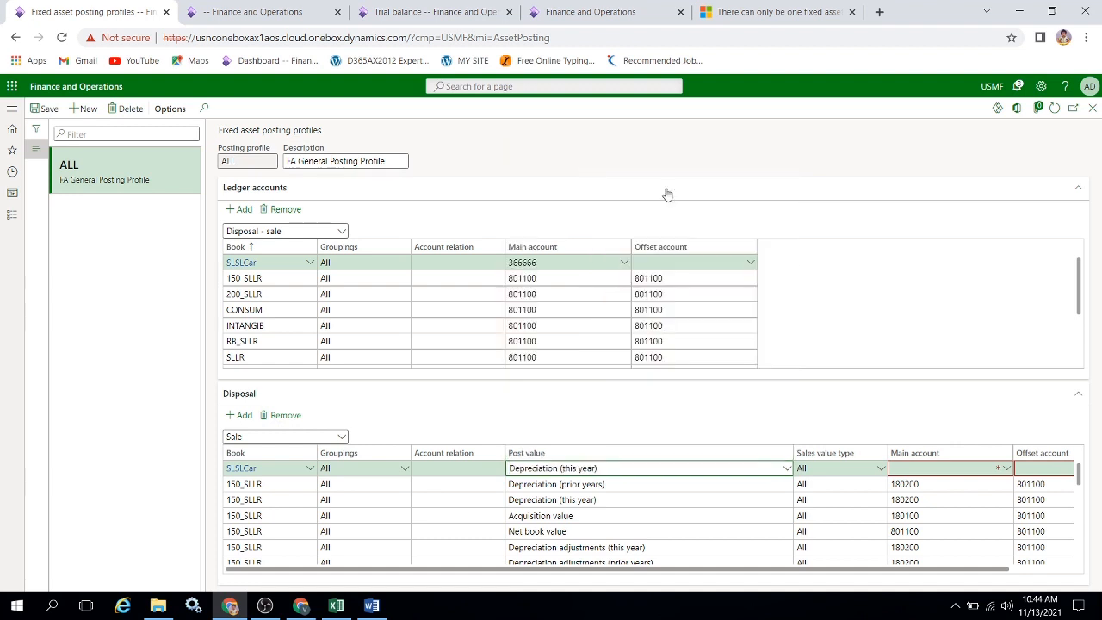
Consult the account list in the Excel workbook and start filling in the main account of the SLSLCar Depreciation (this year) line.
key("Tab")
key("Tab")
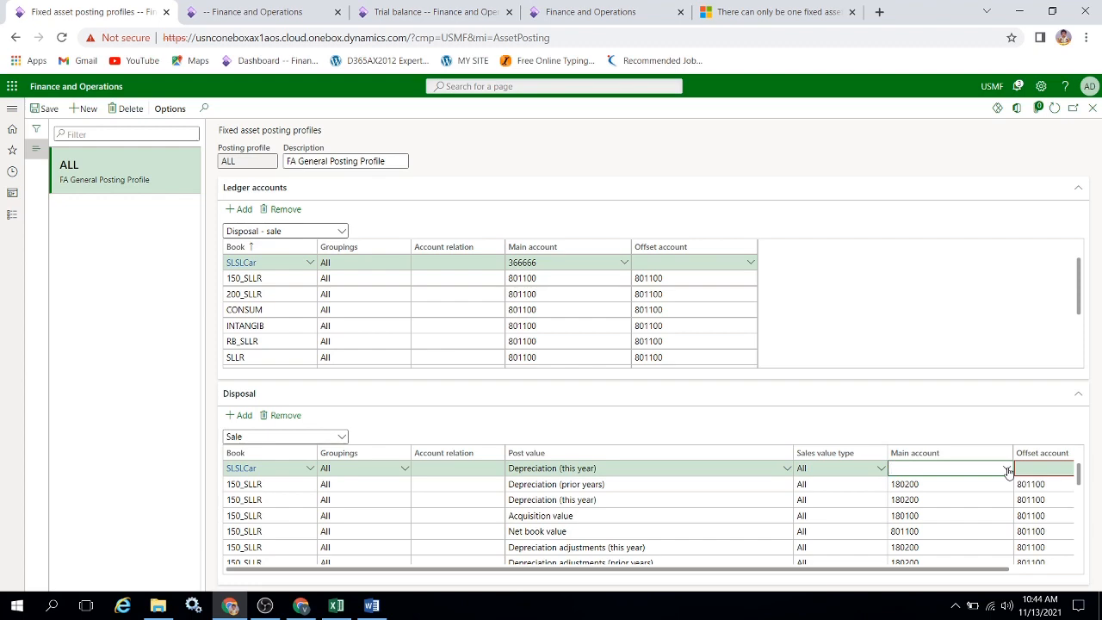
key("alt+Tab")
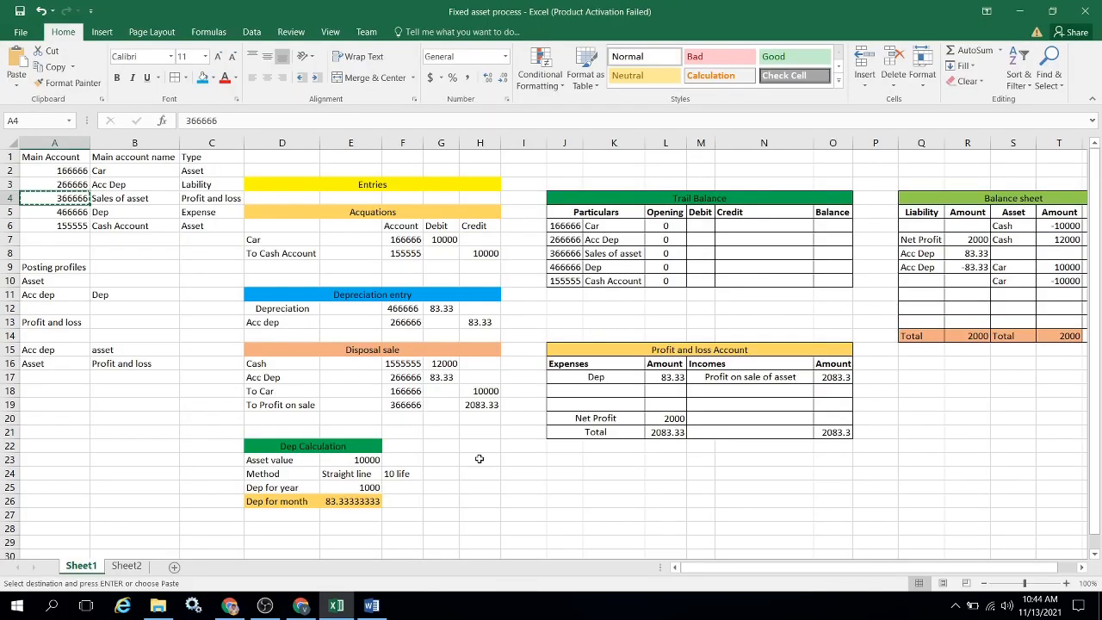
key("alt+Tab")
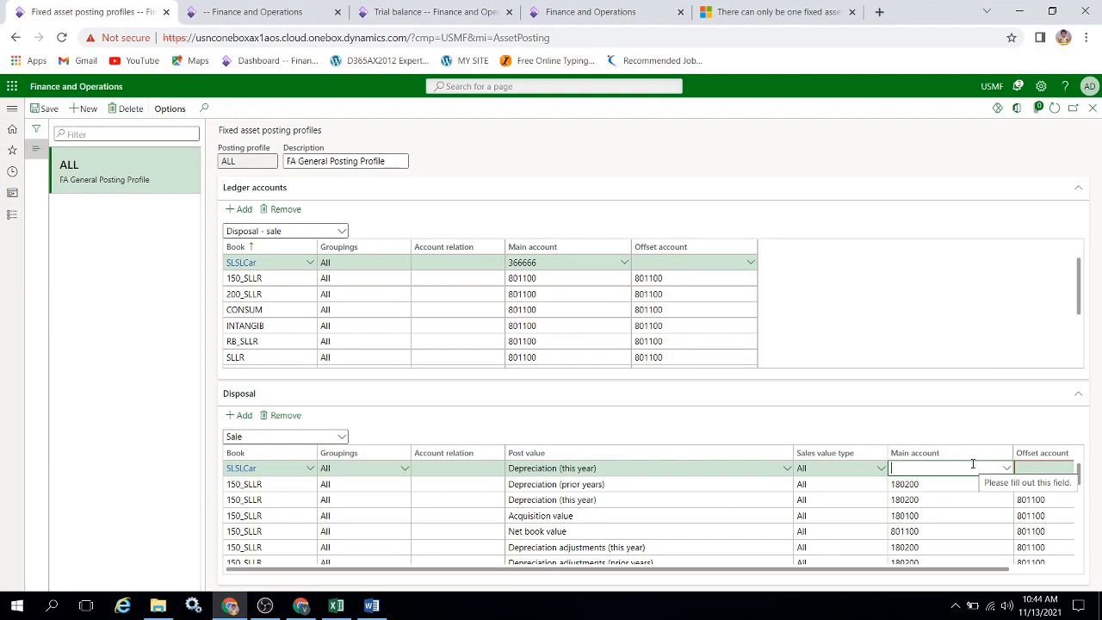
type("aa")
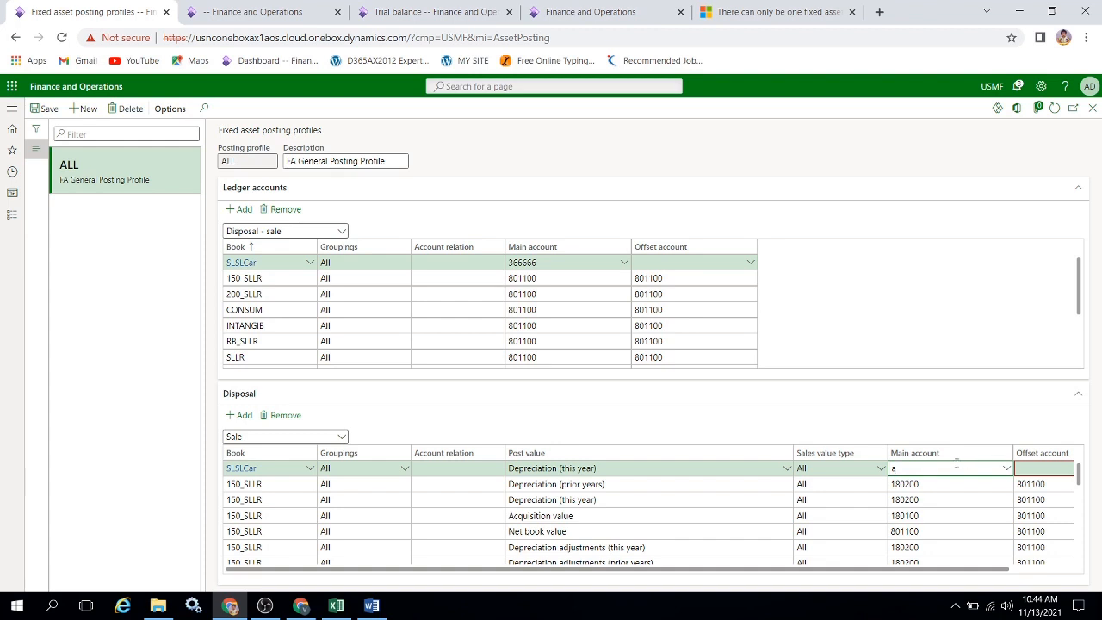
Set the main account of the SLSLCar Depreciation (this year) disposal line to 266666, Acc Dep for Car.
key("BackSpace")
left_click(1006, 469)
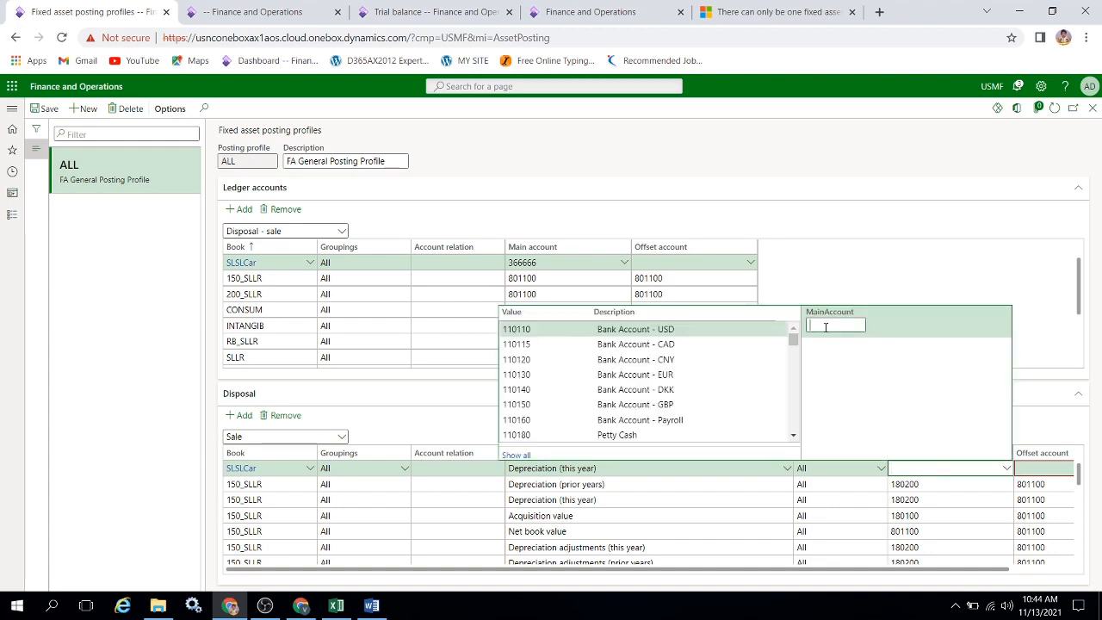
type("2666")
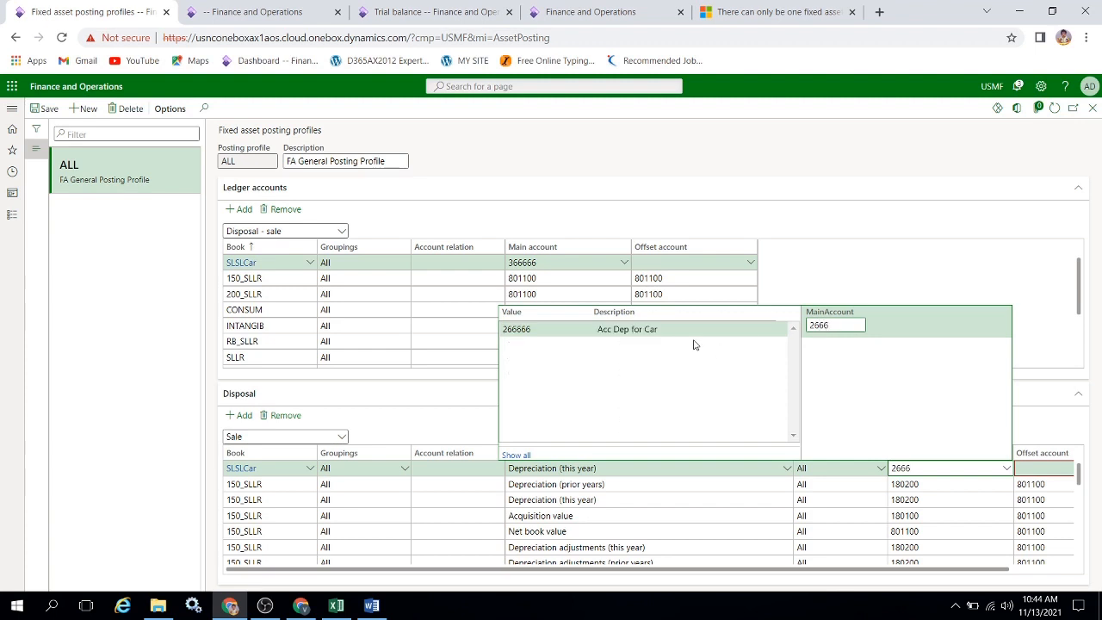
left_click(689, 330)
key("Tab")
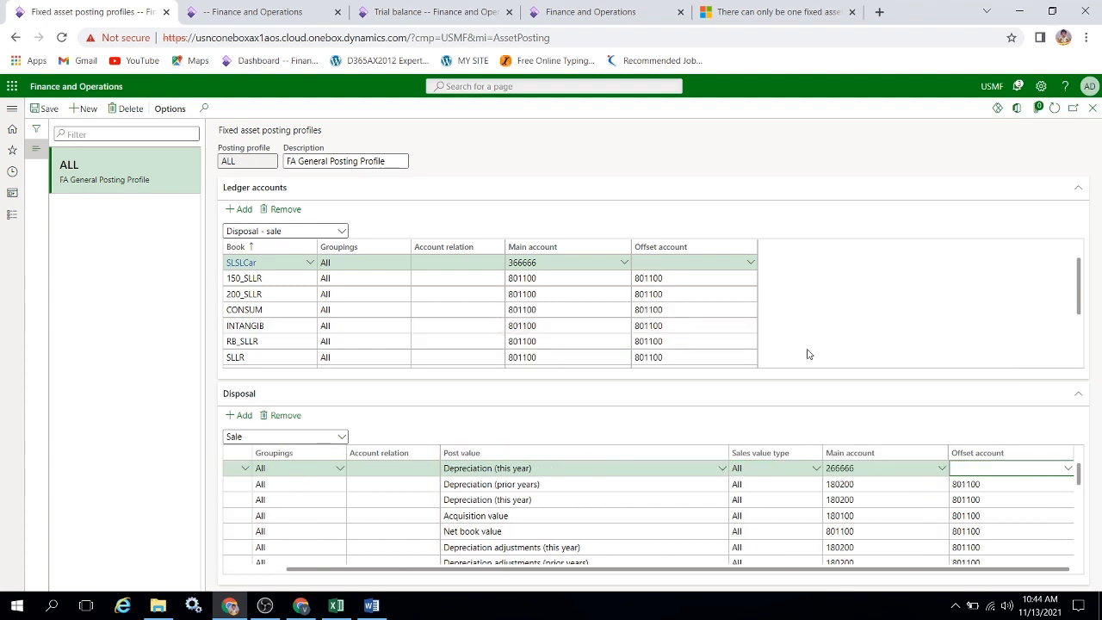
Set the offset account of the SLSLCar Depreciation (this year) disposal line to 166666, Car.
left_click(1066, 468)
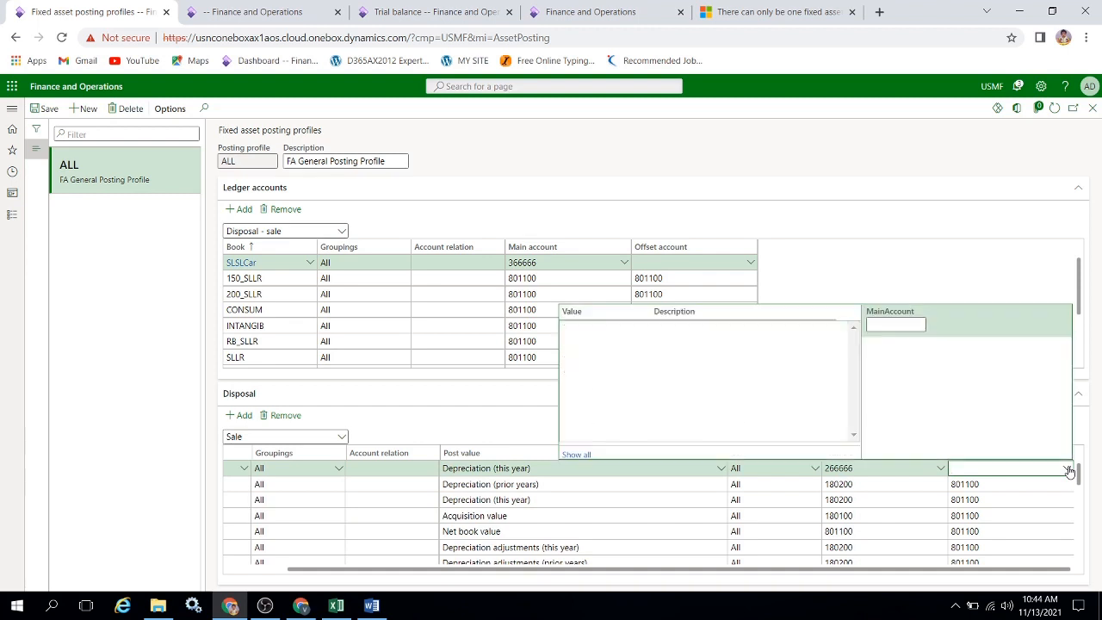
left_click(904, 324)
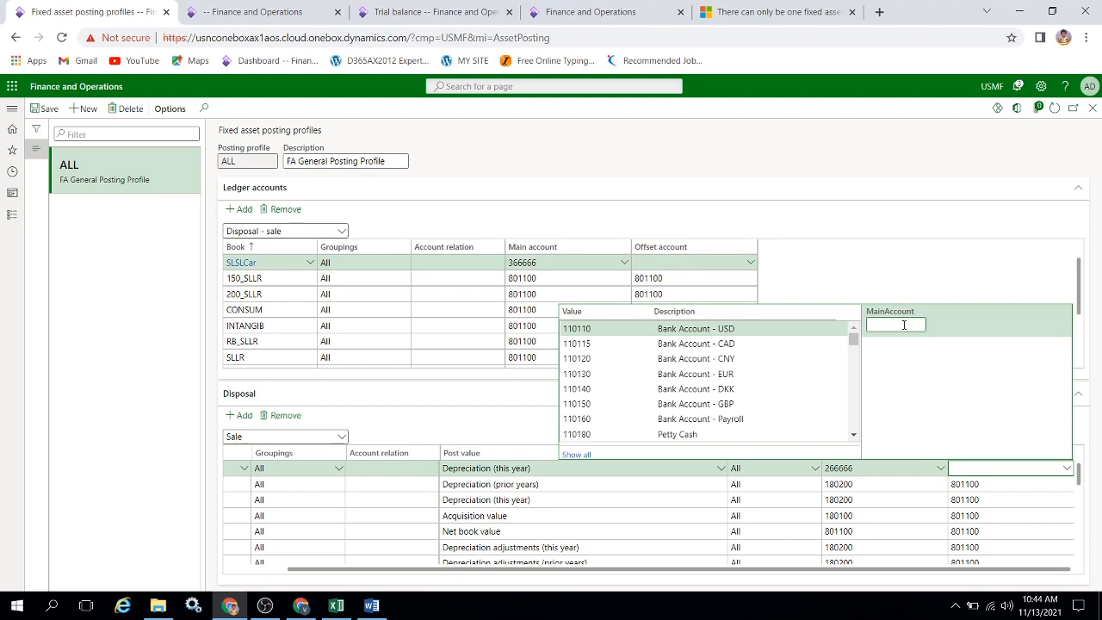
type("1666")
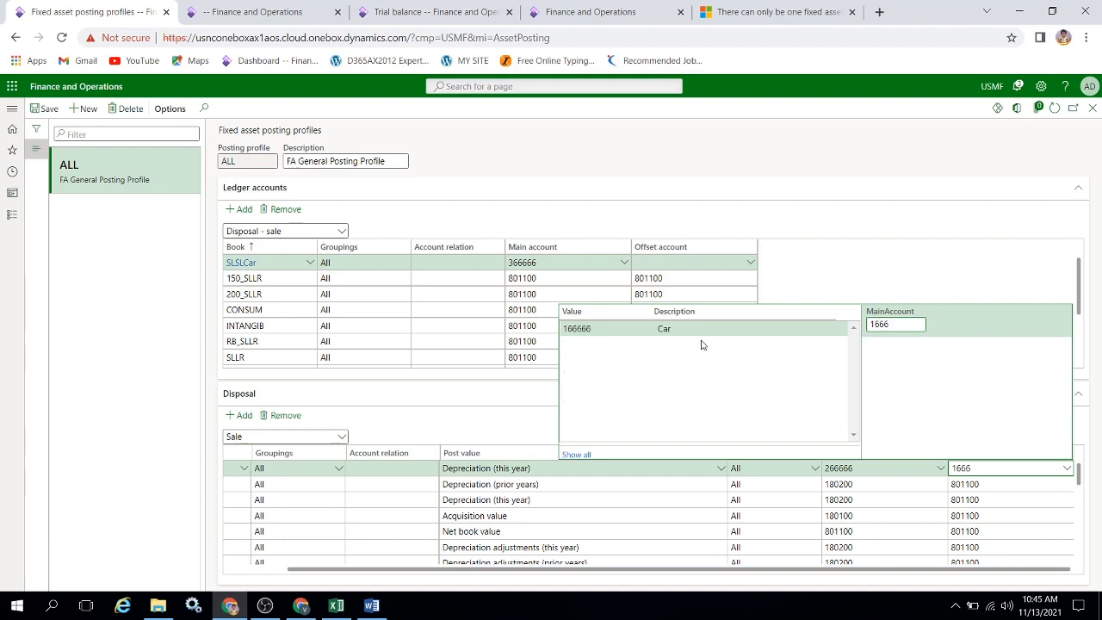
left_click(697, 329)
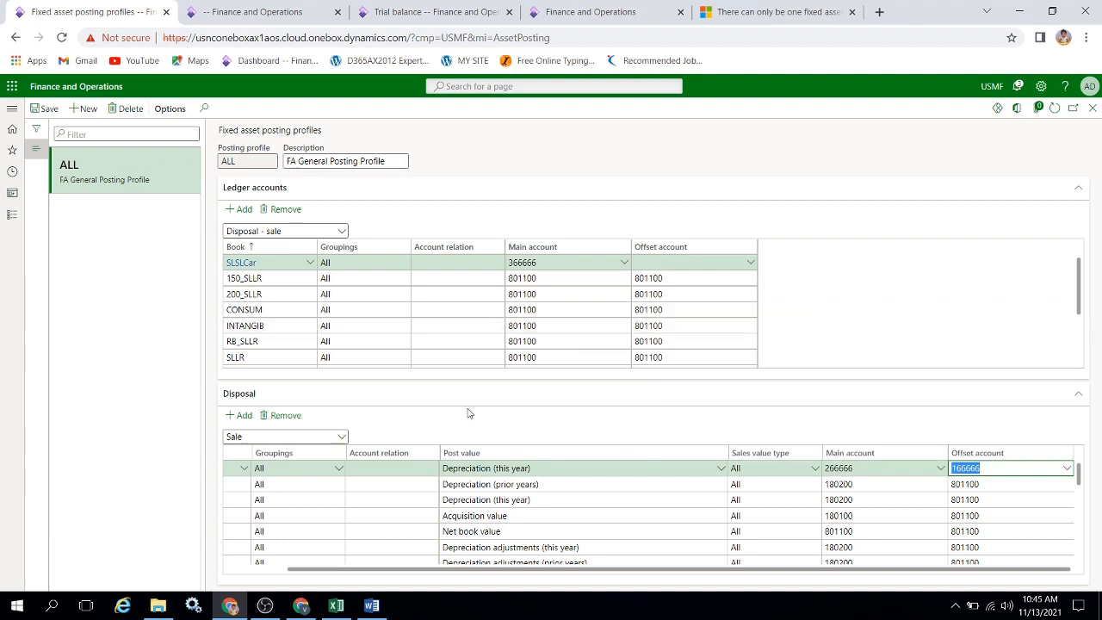
Add another Sale line for the SLSLCar book in the Disposal section with post value Depreciation adjustments (this year).
left_click(245, 415)
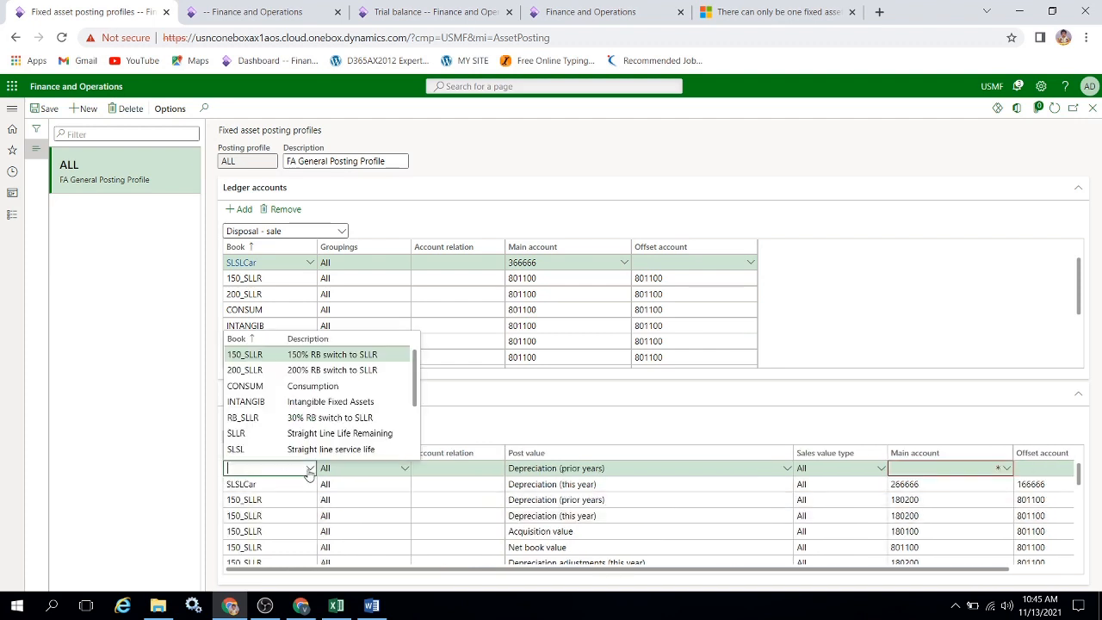
left_click(308, 468)
scroll(306, 404, "down", 3)
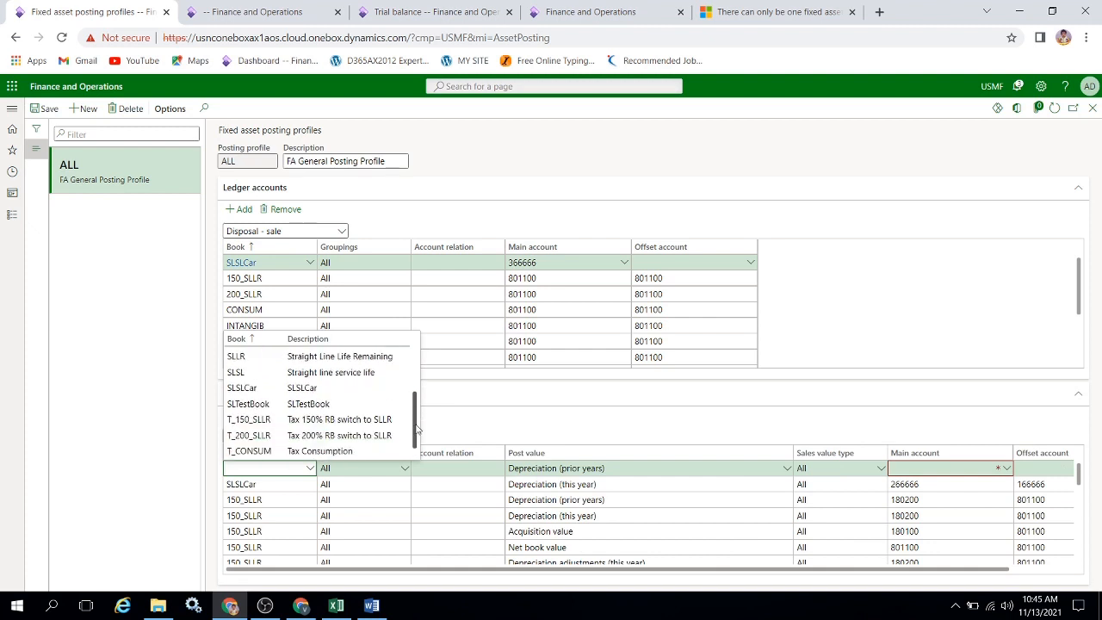
left_click(286, 388)
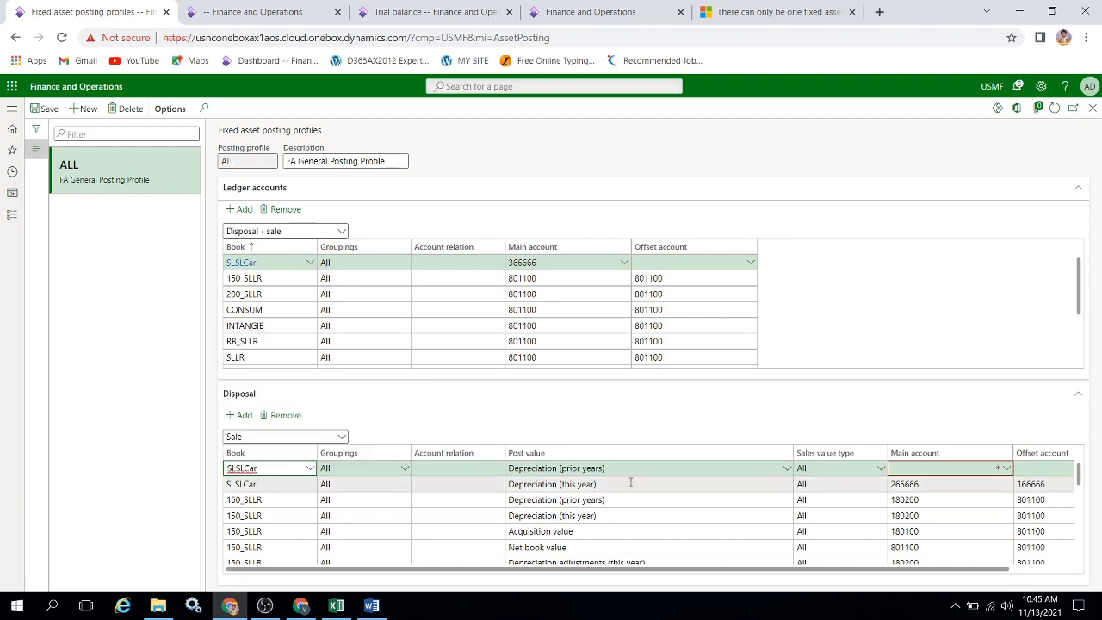
left_click(786, 469)
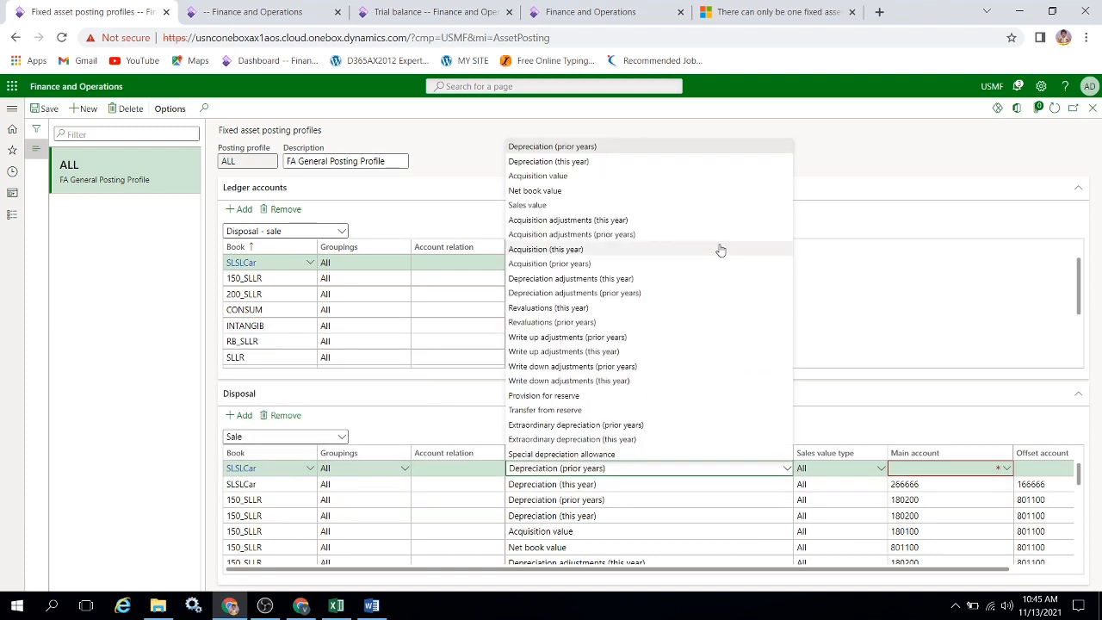
left_click(598, 278)
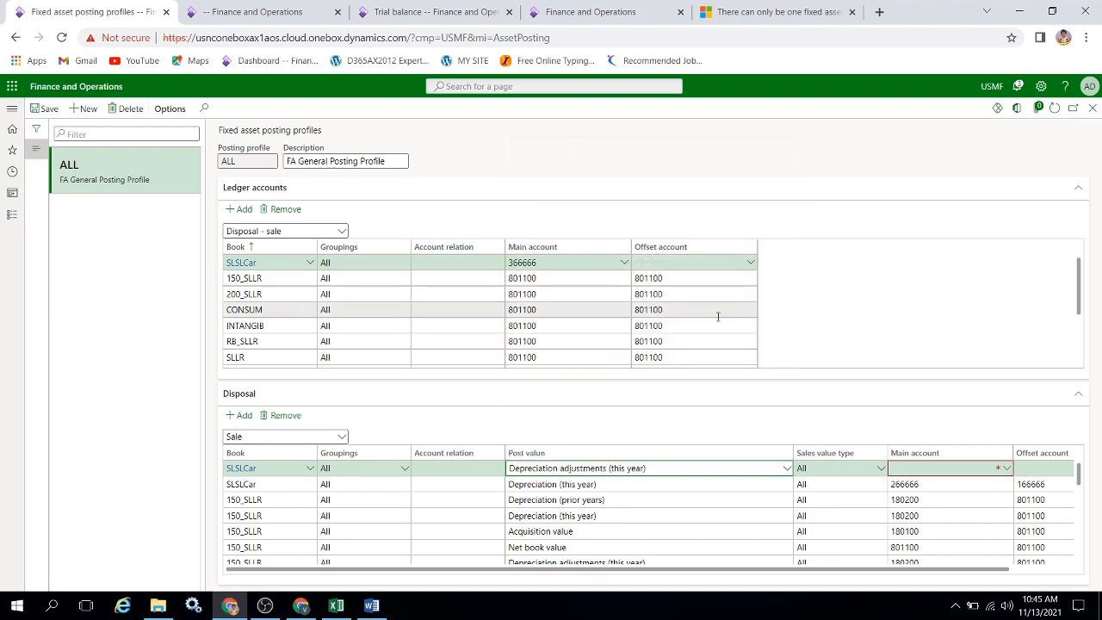
Give the SLSLCar Depreciation adjustments (this year) line main account 266666 and offset account 166666.
key("Tab")
key("Tab")
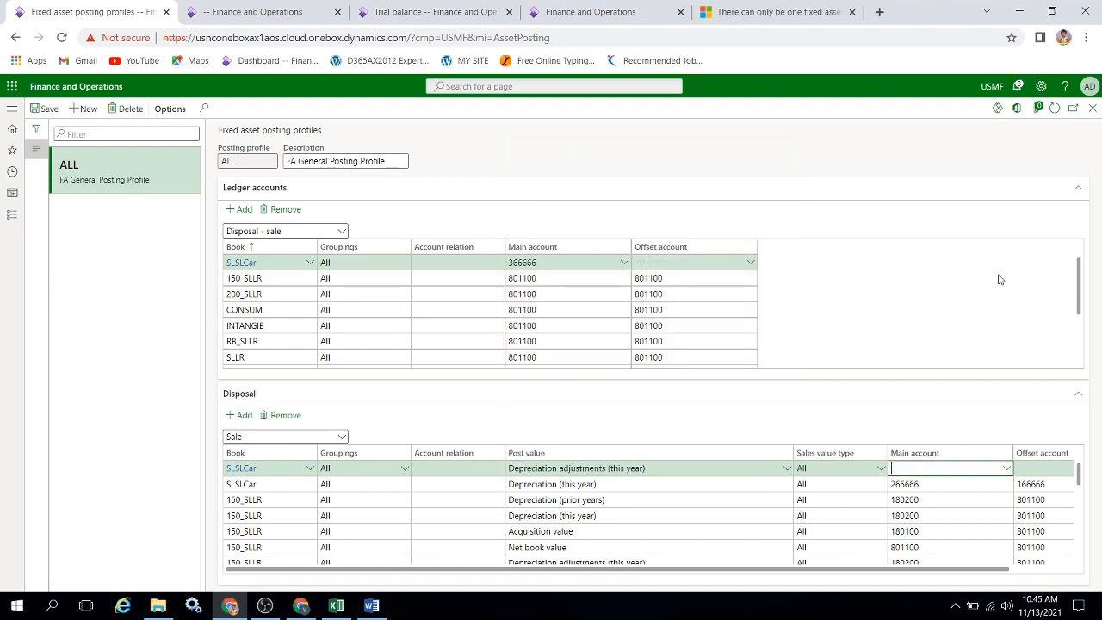
type("266666")
key("Tab")
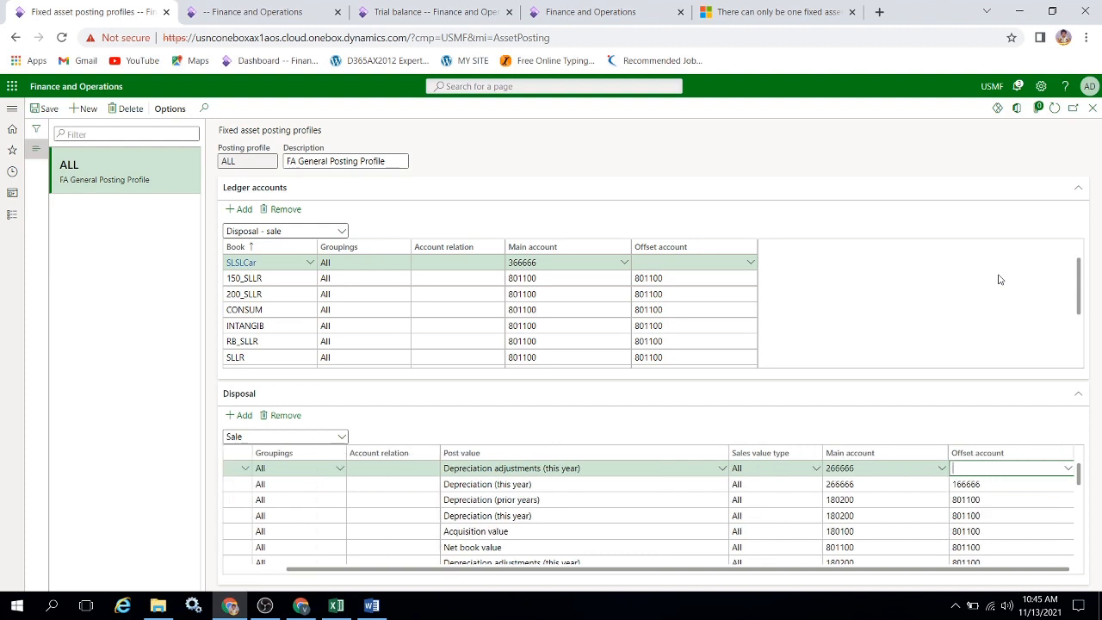
type("166666")
key("Tab")
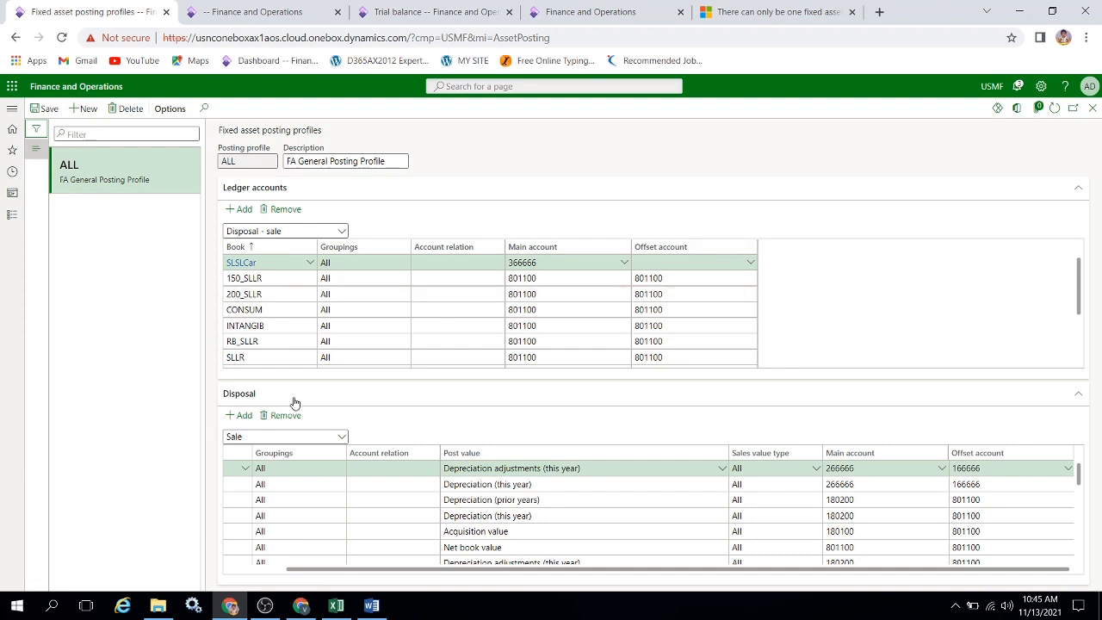
Add a third Sale line for the SLSLCar book in the Disposal section with post value Net book value.
left_click(245, 415)
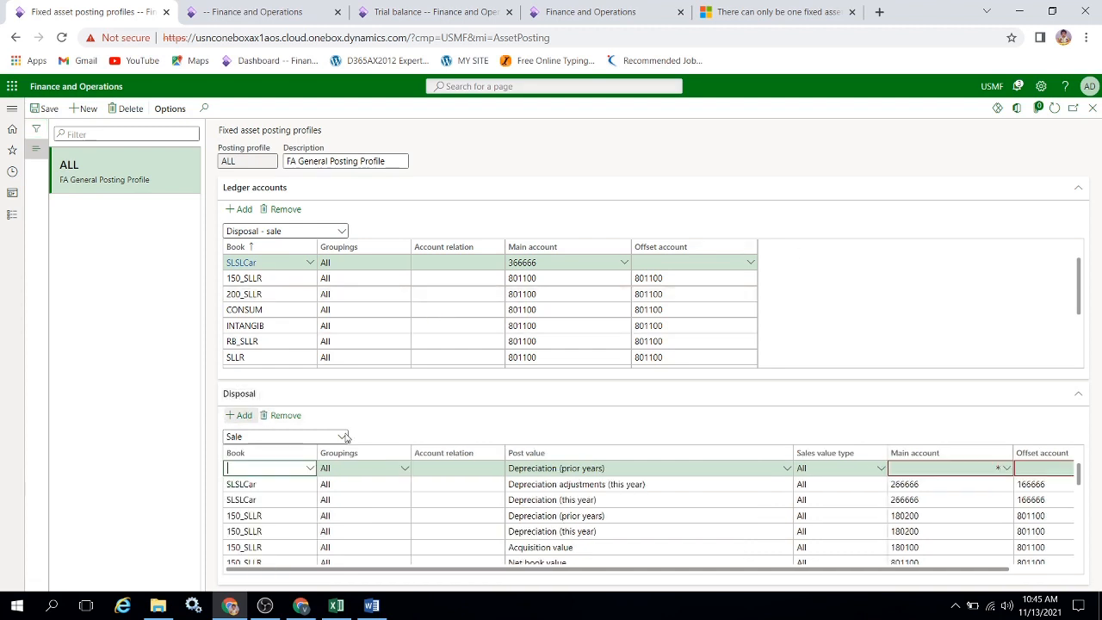
left_click(310, 469)
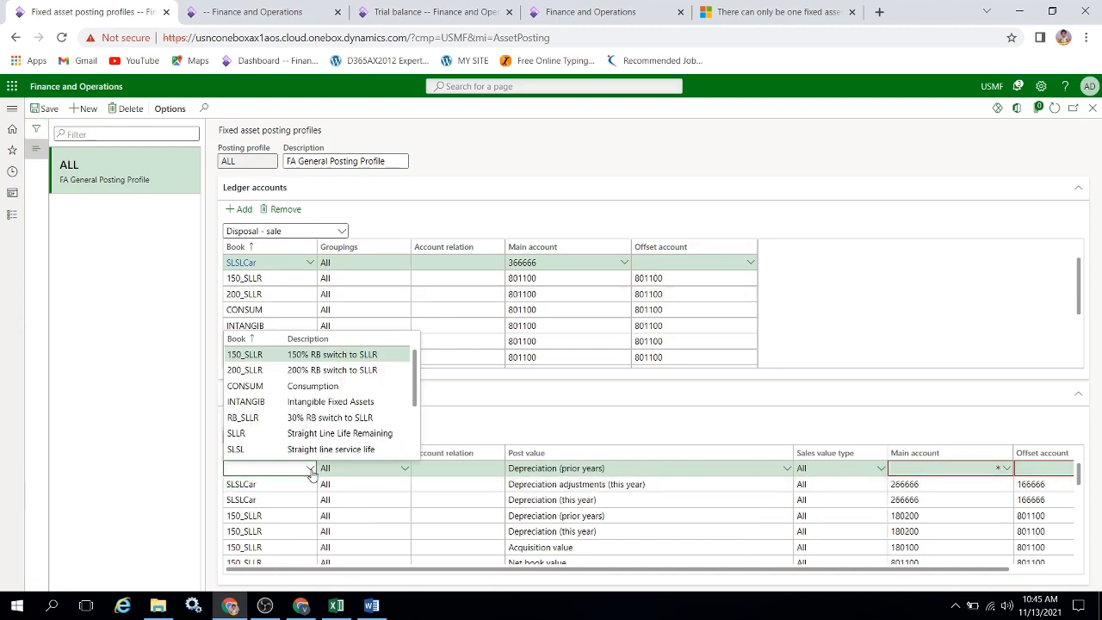
scroll(417, 398, "down", 2)
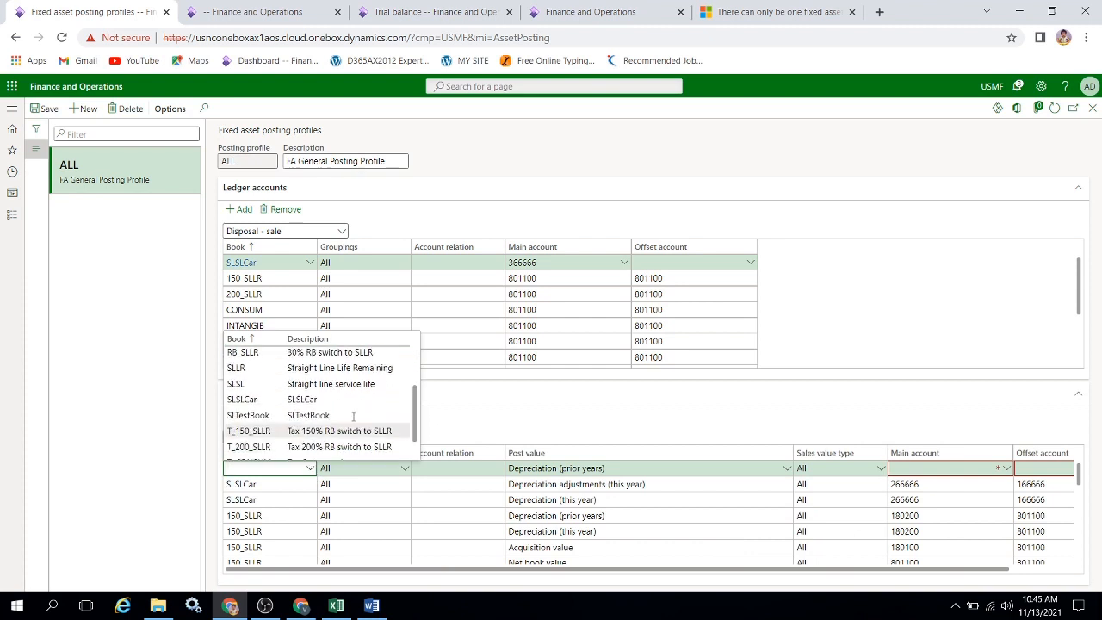
left_click(252, 398)
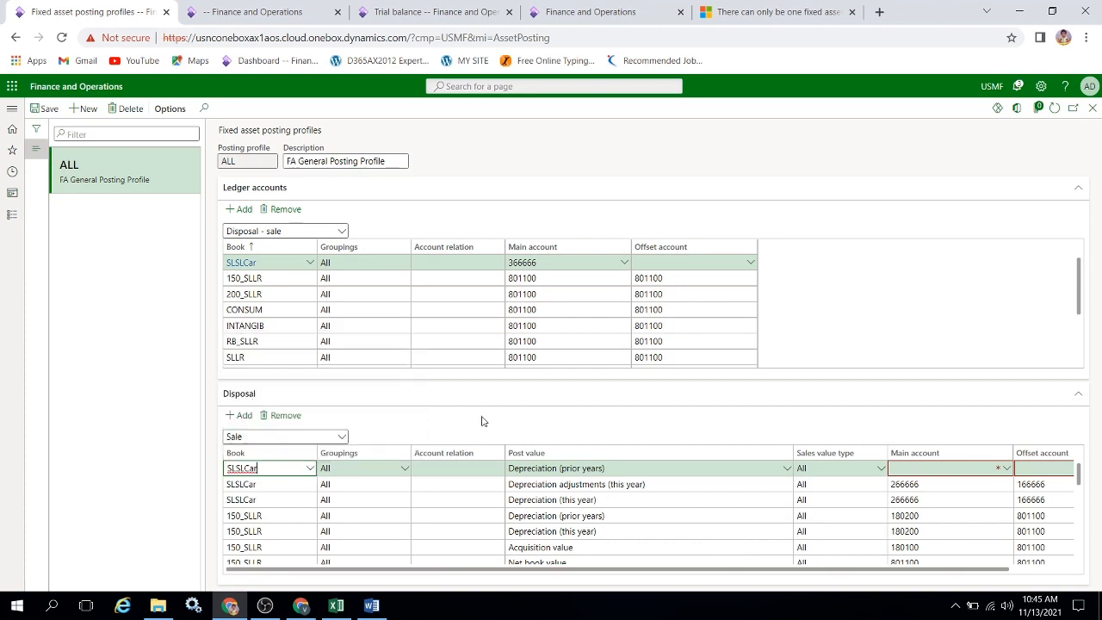
left_click(667, 469)
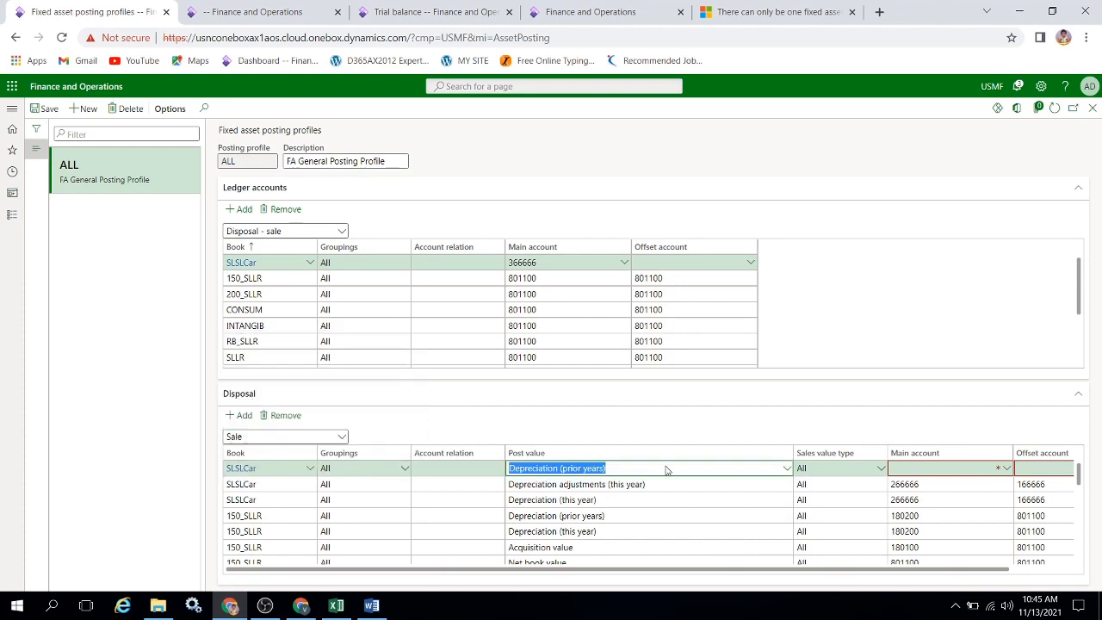
left_click(786, 467)
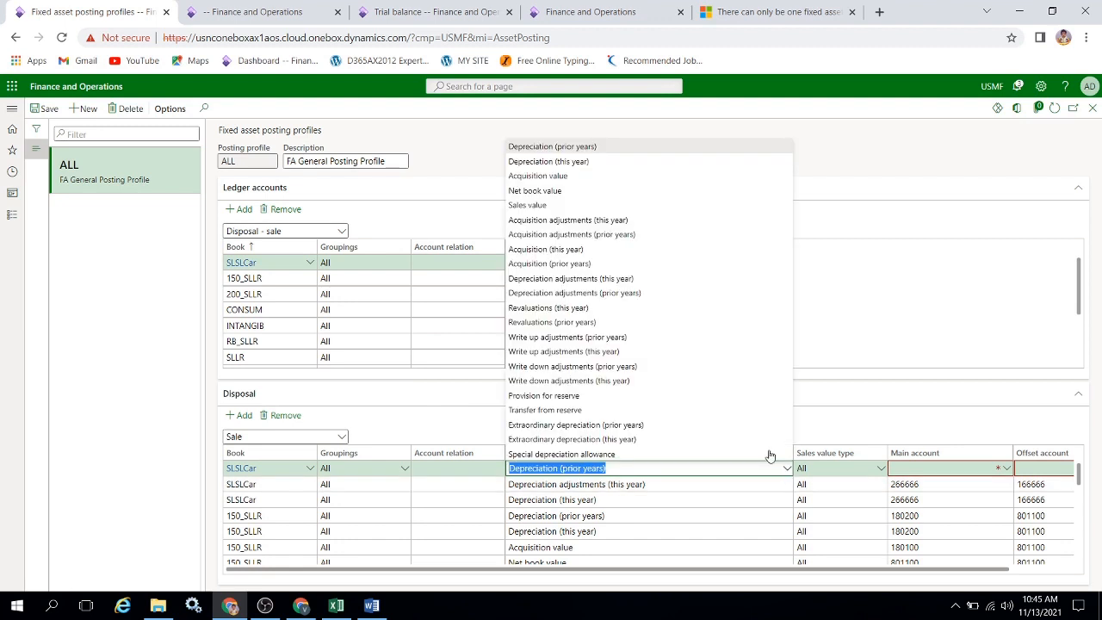
left_click(553, 190)
Set the main account of the SLSLCar Net book value disposal line to 166666.
key("Tab")
key("Tab")
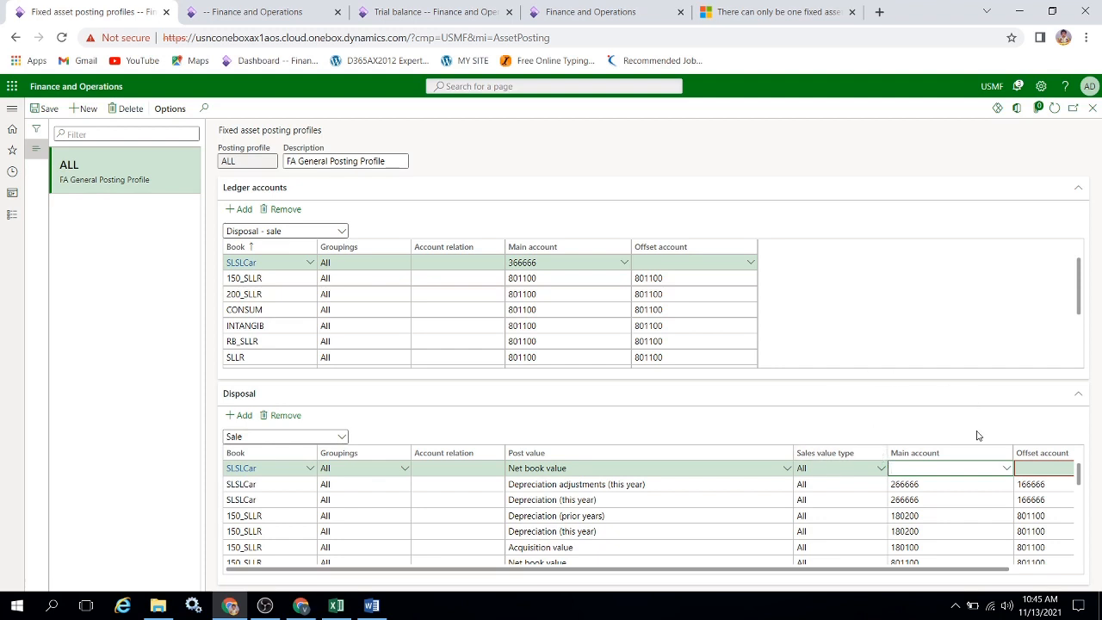
type("166666")
key("Tab")
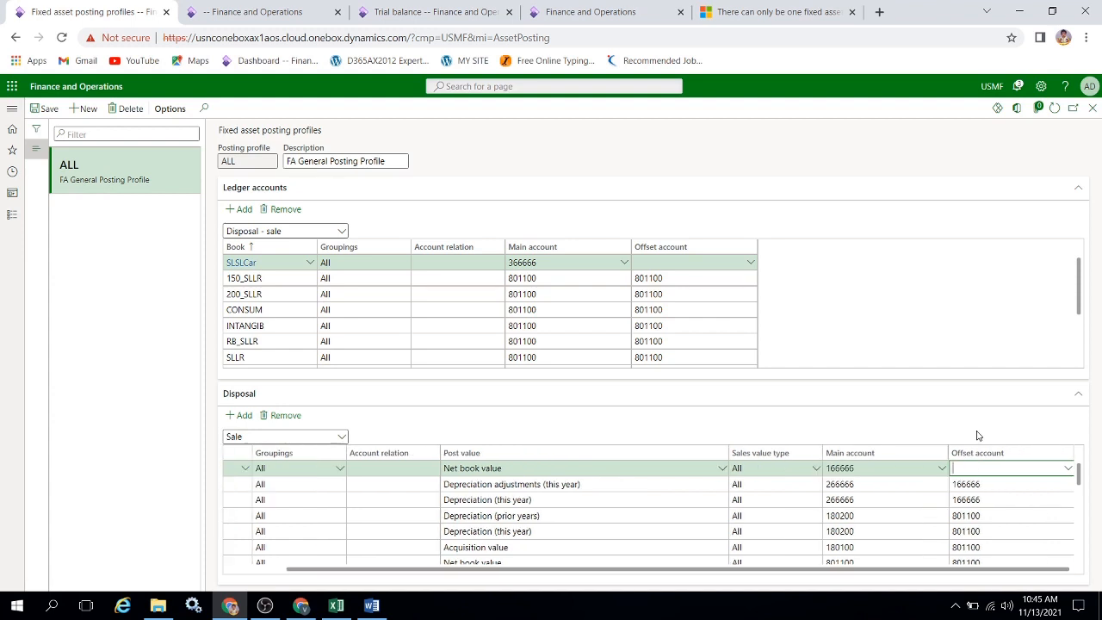
Set the SLSLCar Net book value line's offset account to 366666, consulting the Excel account list, and save the posting profile.
type("3366")
key("BackSpace")
type("666")
key("alt+Tab")
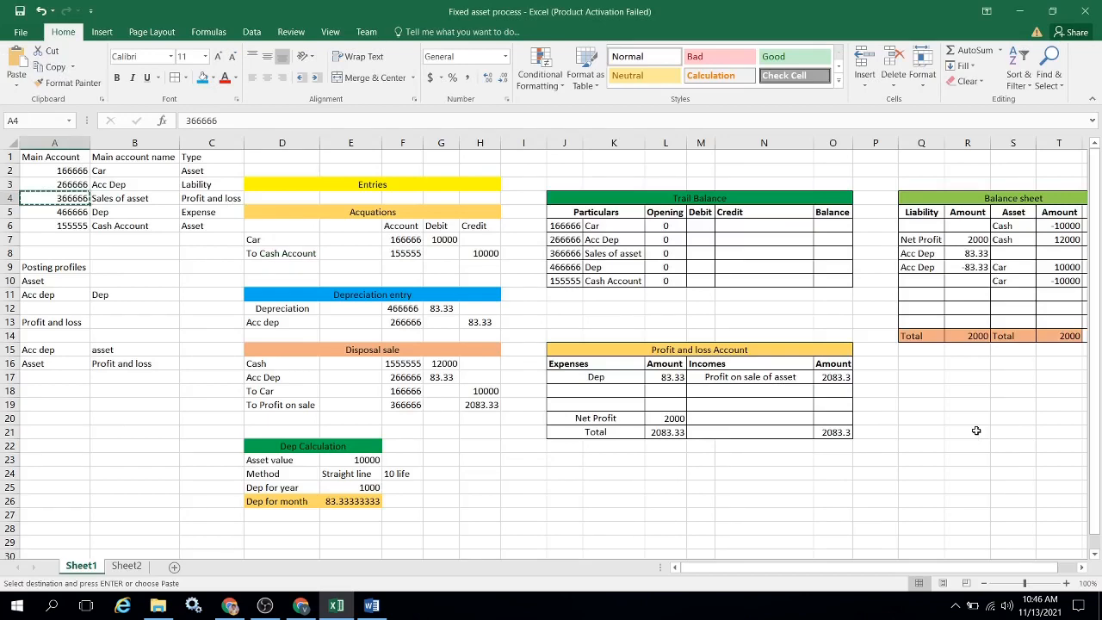
key("alt+Tab")
key("BackSpace")
key("BackSpace")
key("BackSpace")
key("BackSpace")
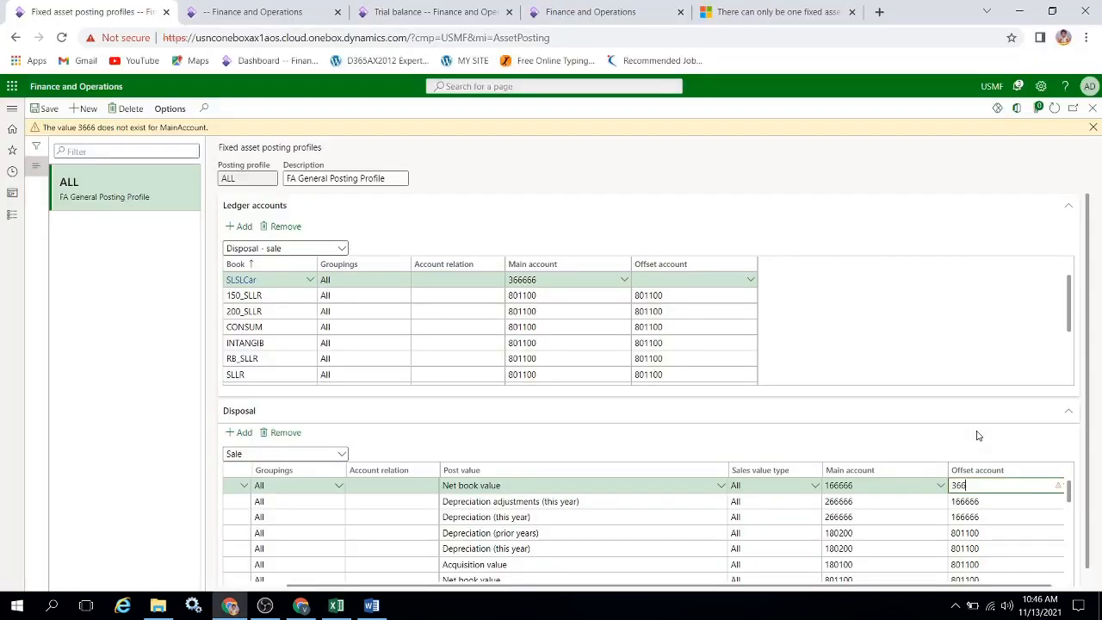
type("366666")
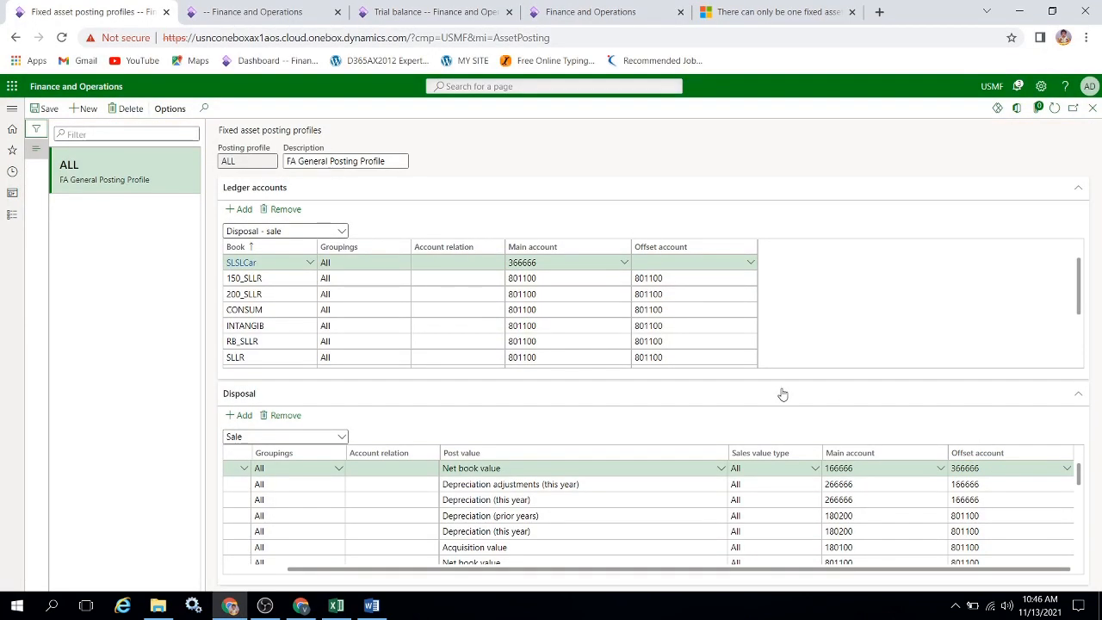
left_click(39, 107)
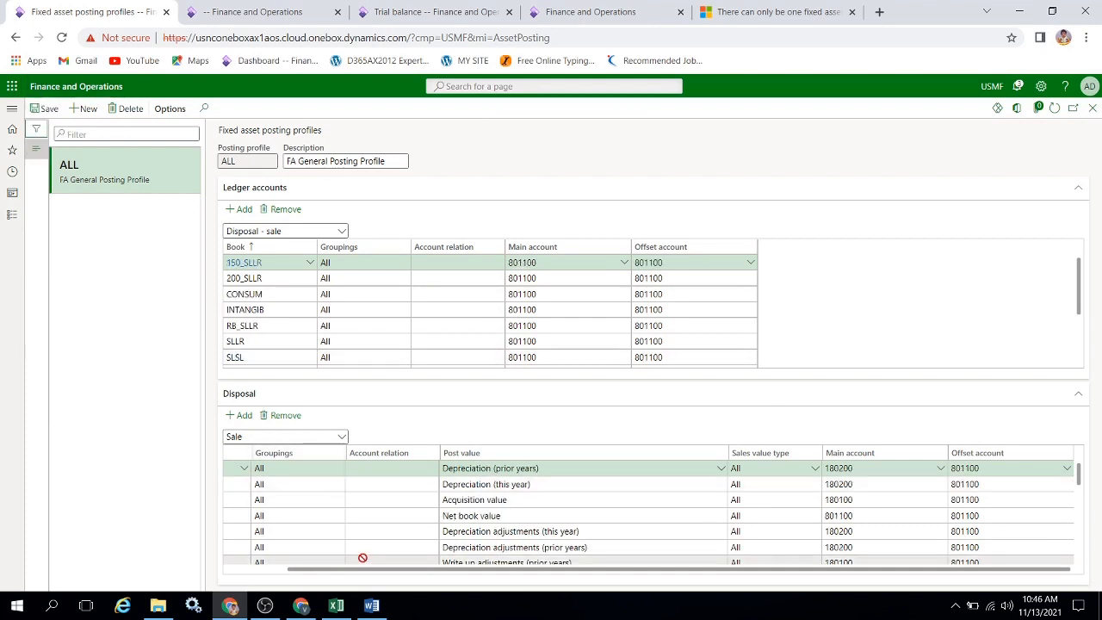
Filter the Disposal section's Sale lines to books containing "car".
left_click_drag(368, 569, 297, 569)
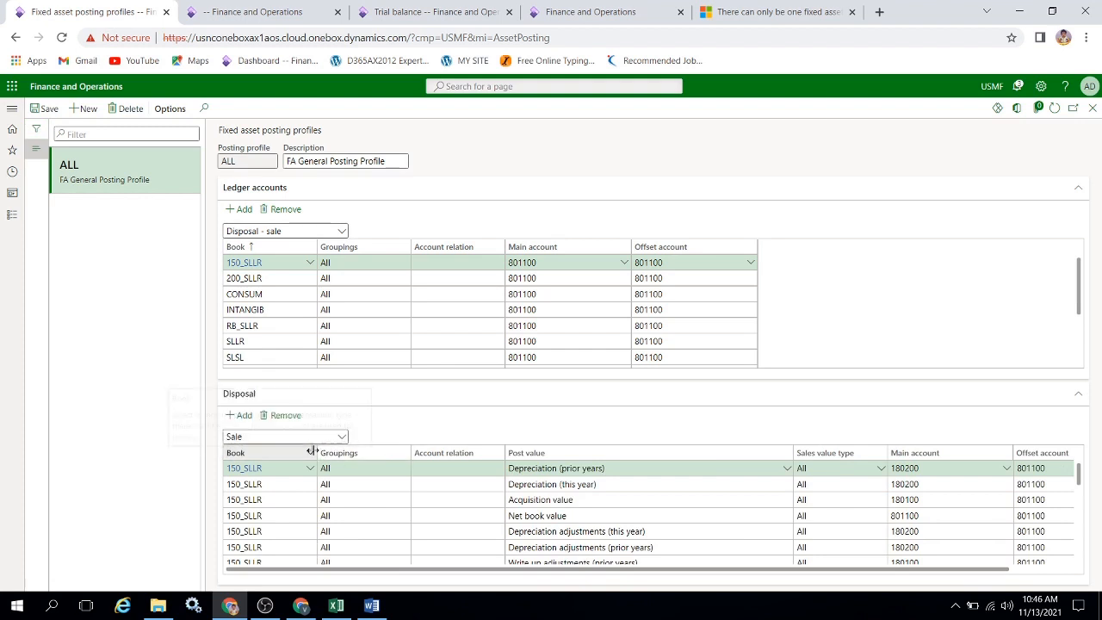
left_click(307, 452)
left_click(282, 525)
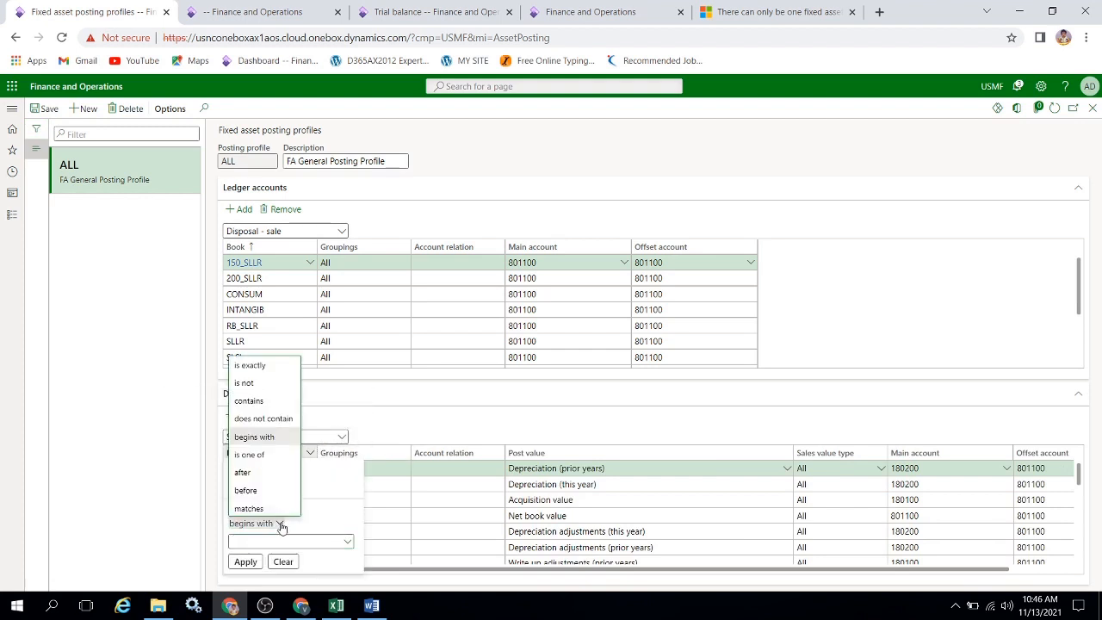
left_click(249, 398)
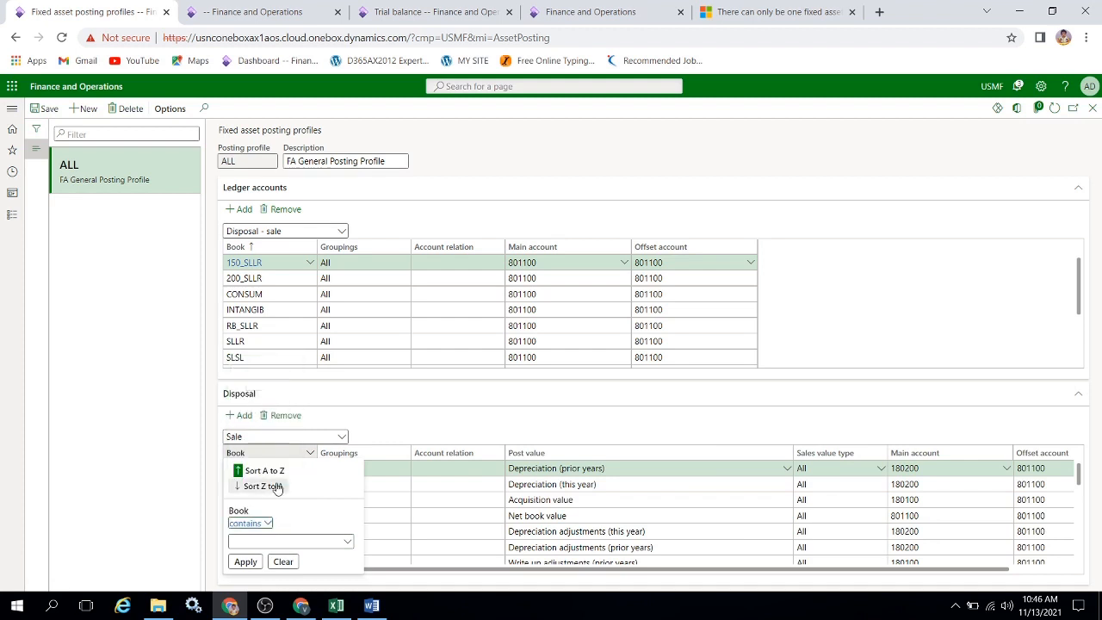
left_click(291, 541)
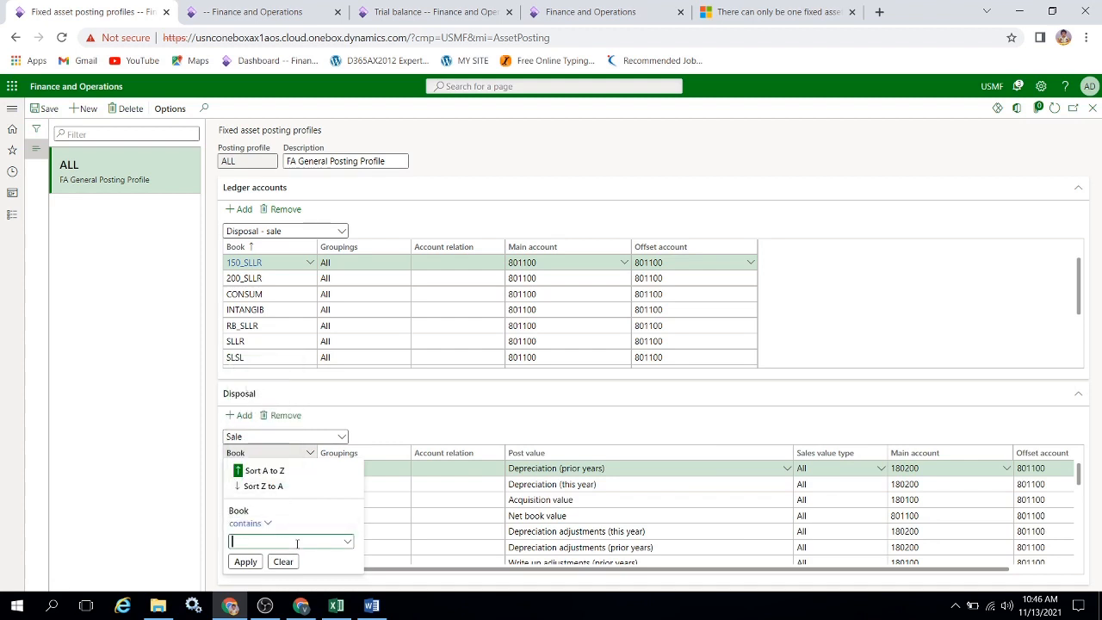
type("car")
key("Return")
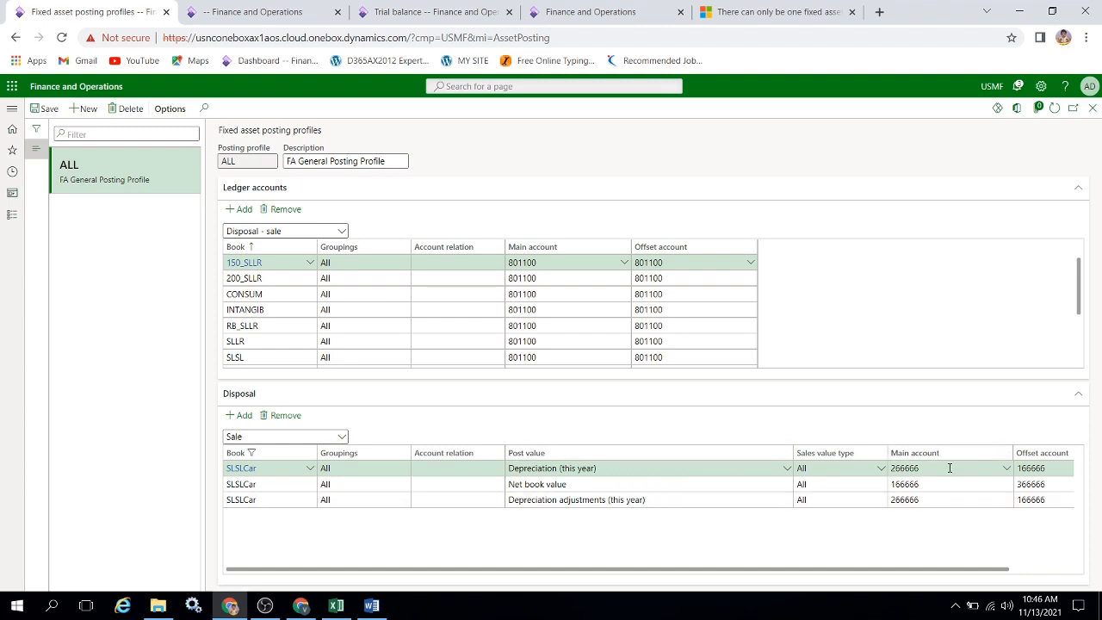
Review the main and offset accounts of the filtered SLSLCar disposal lines, and close the fixed asset posting profiles page.
mouse_move(941, 467)
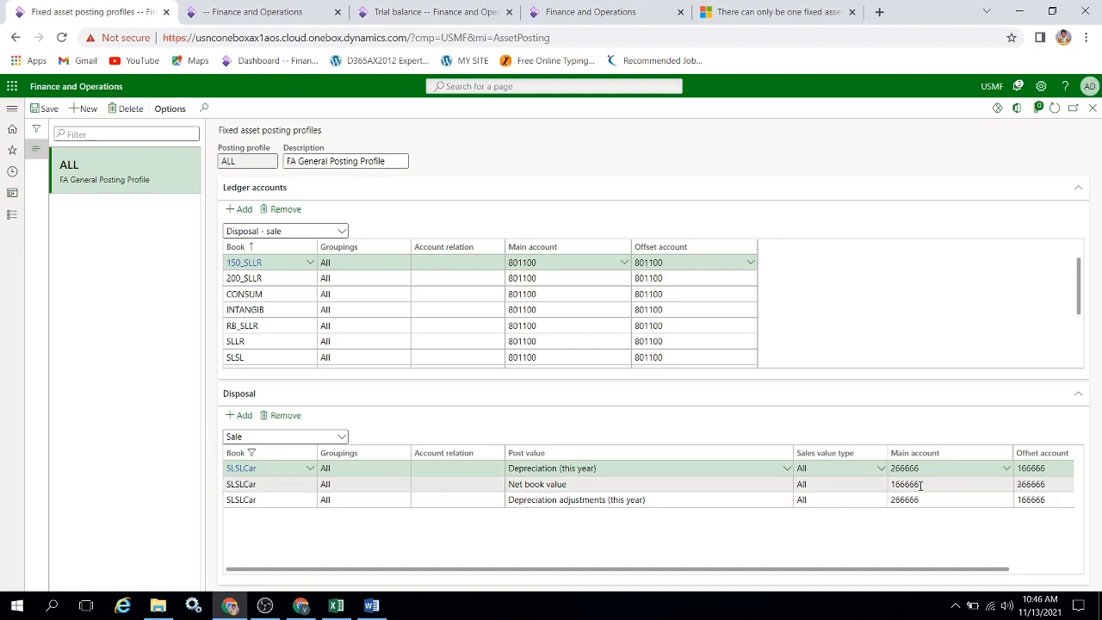
mouse_move(920, 485)
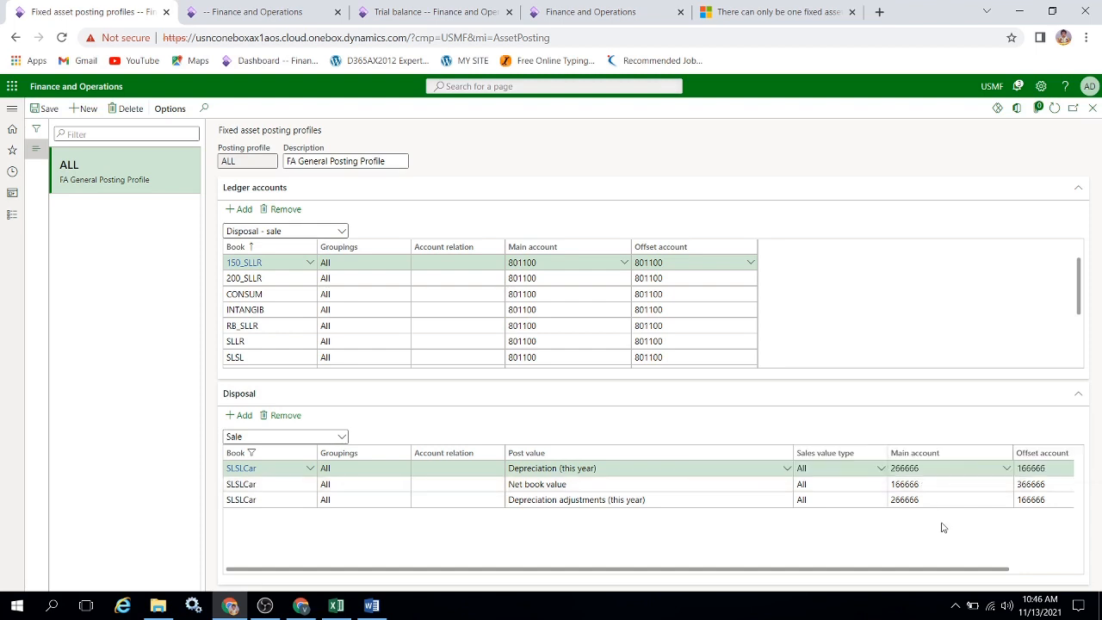
left_click(1051, 487)
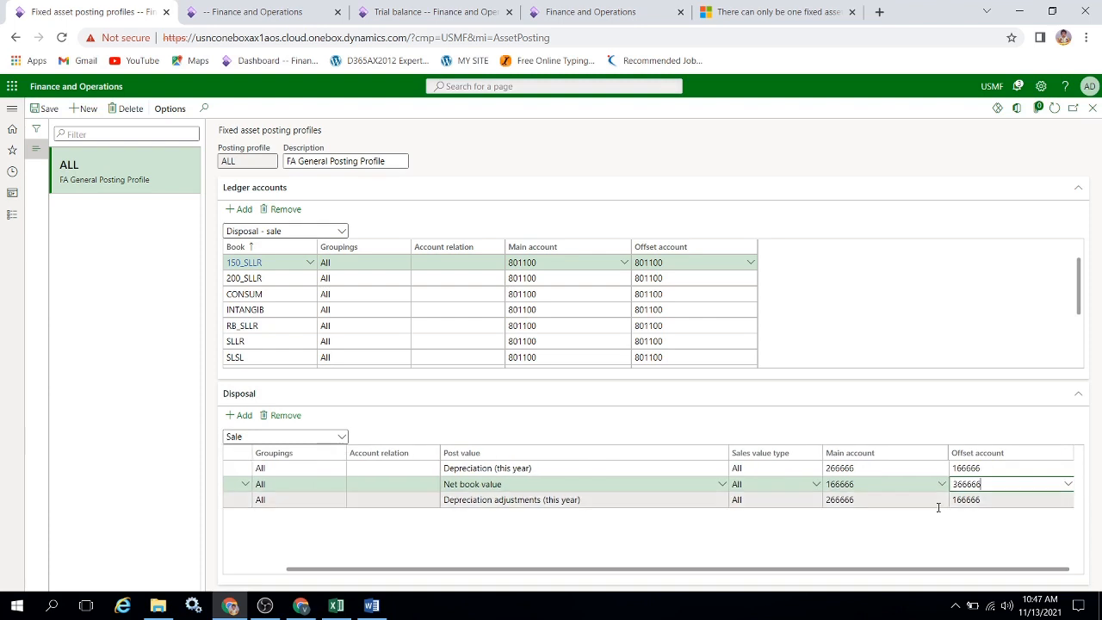
left_click(781, 538)
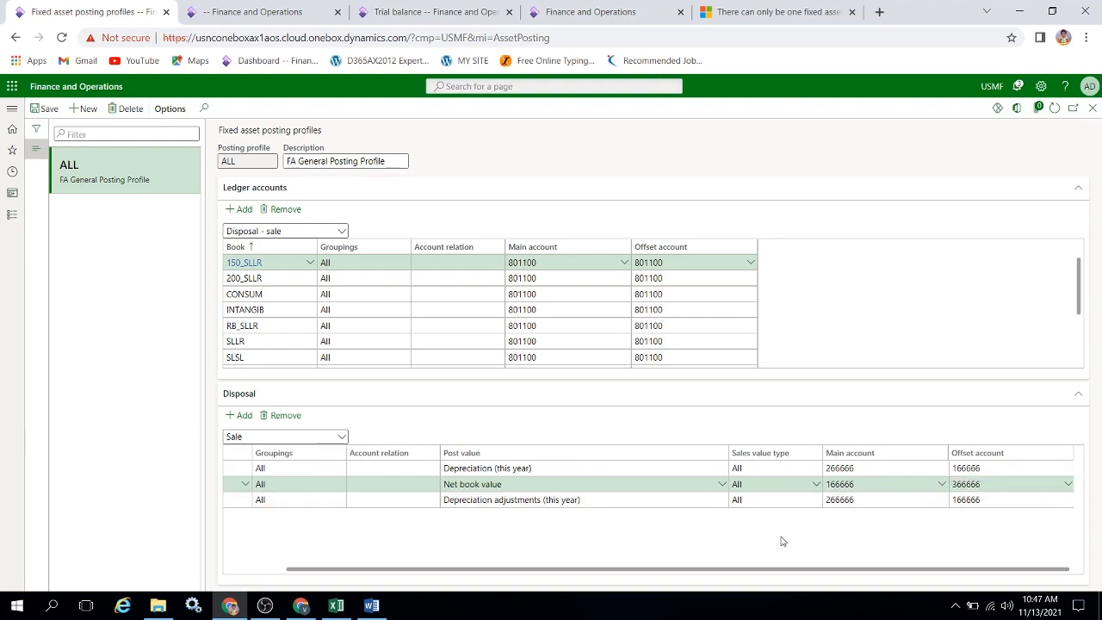
left_click(570, 504)
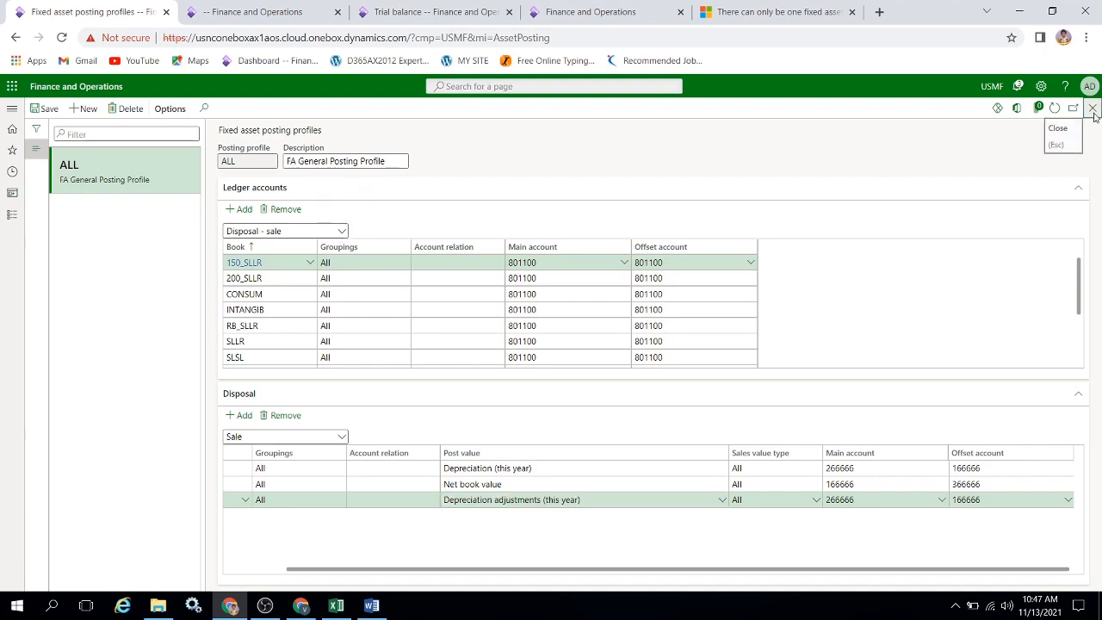
left_click(1092, 108)
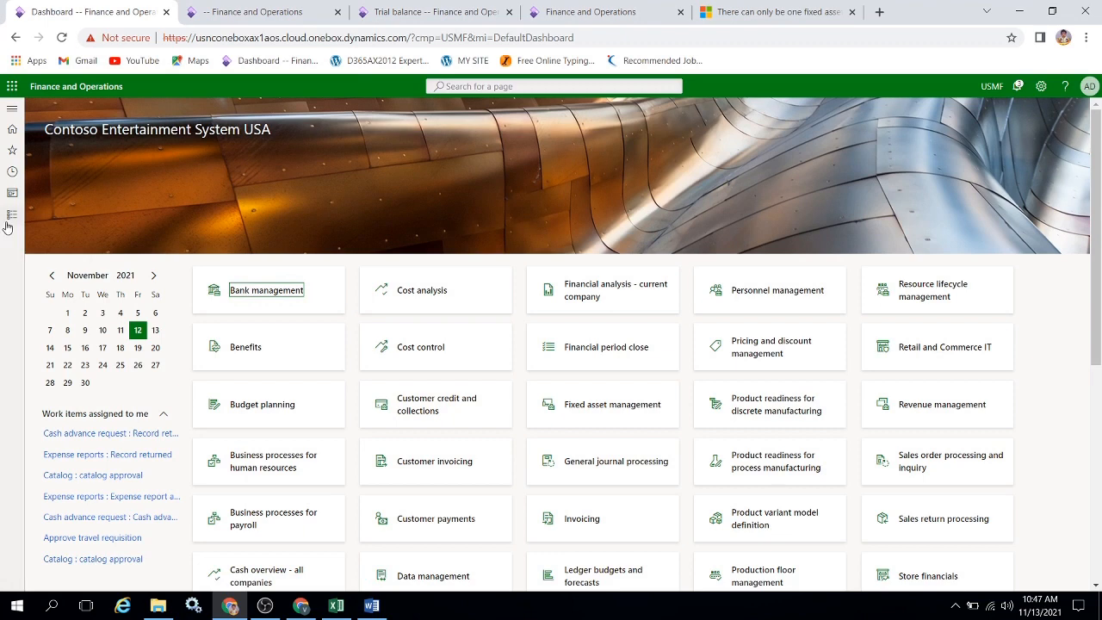
Dismiss the voucher inquiry query without running it and bring up the trial balance.
left_click(12, 214)
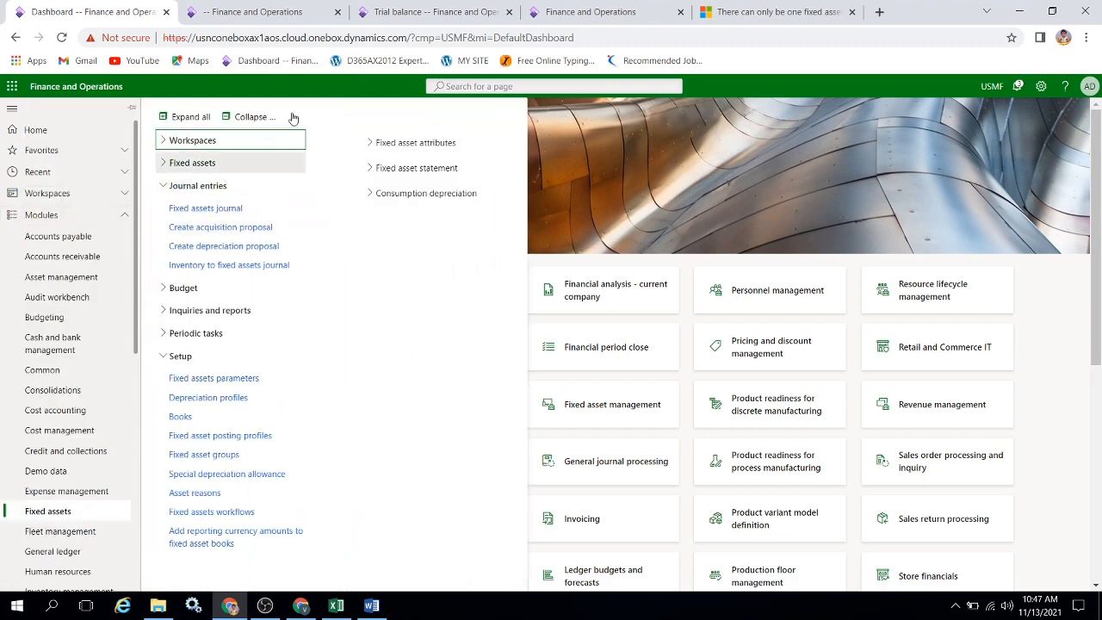
left_click(313, 19)
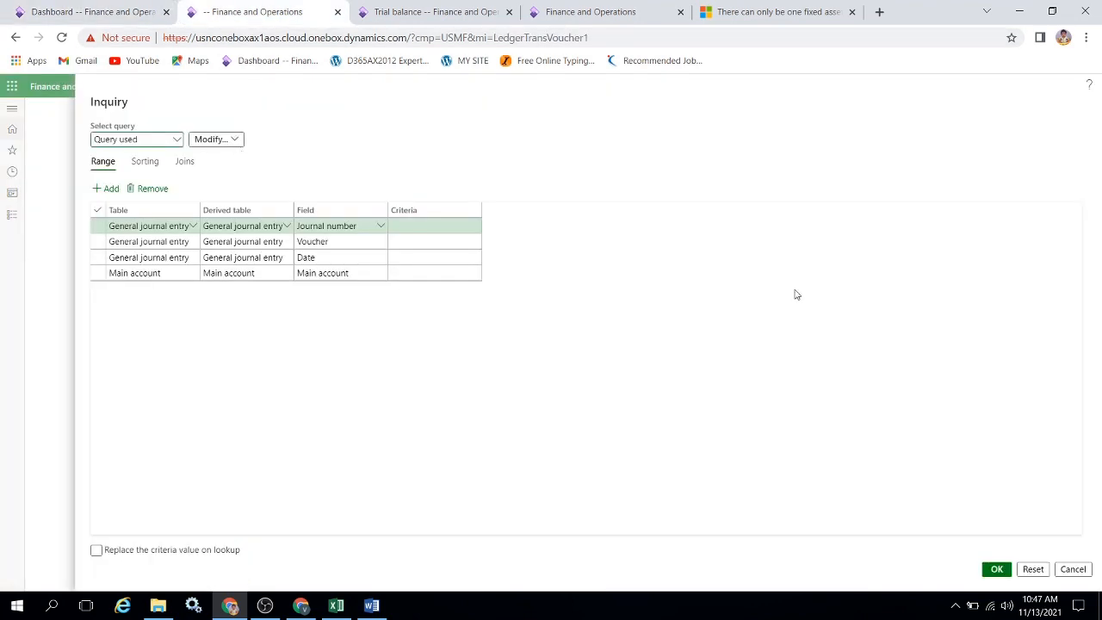
left_click(1072, 568)
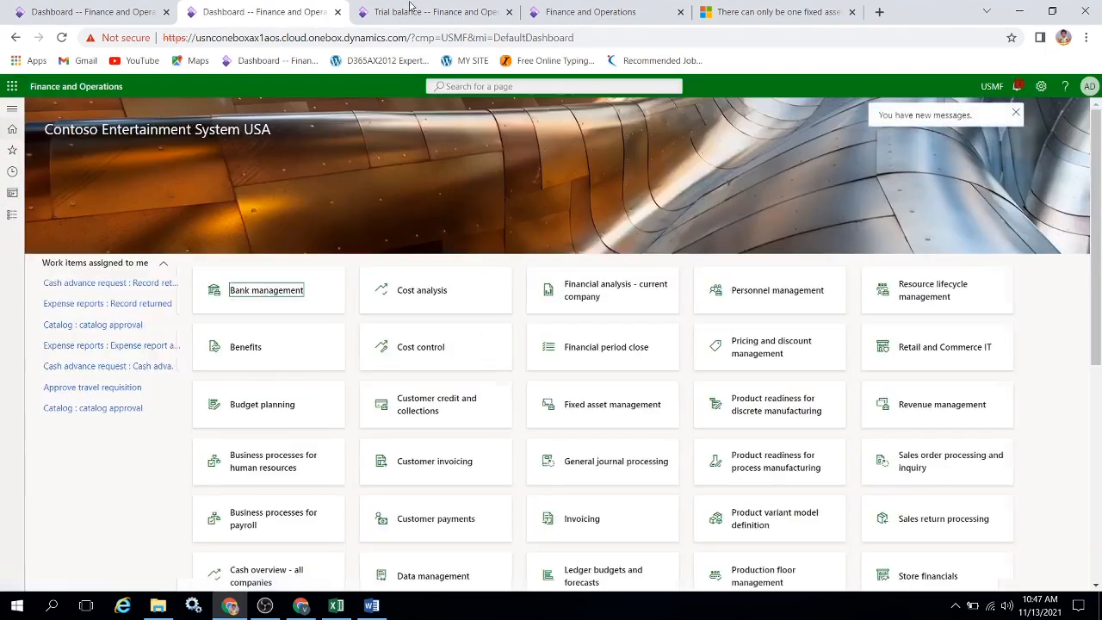
left_click(410, 9)
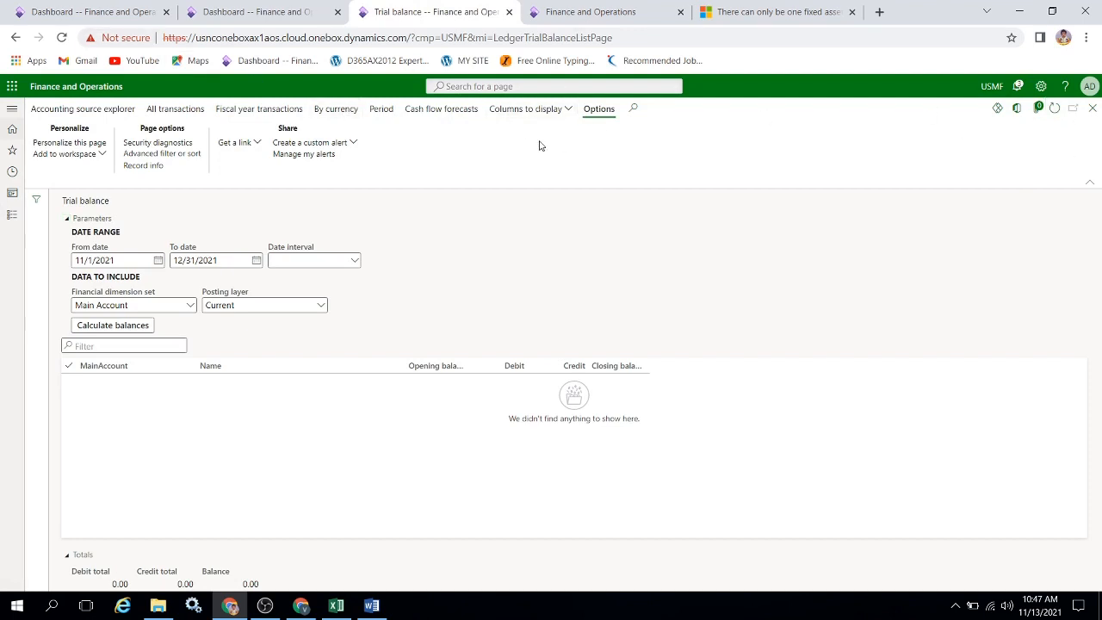
Switch to the Excel workbook and copy the five main account numbers in A2:A6.
key("alt+Tab")
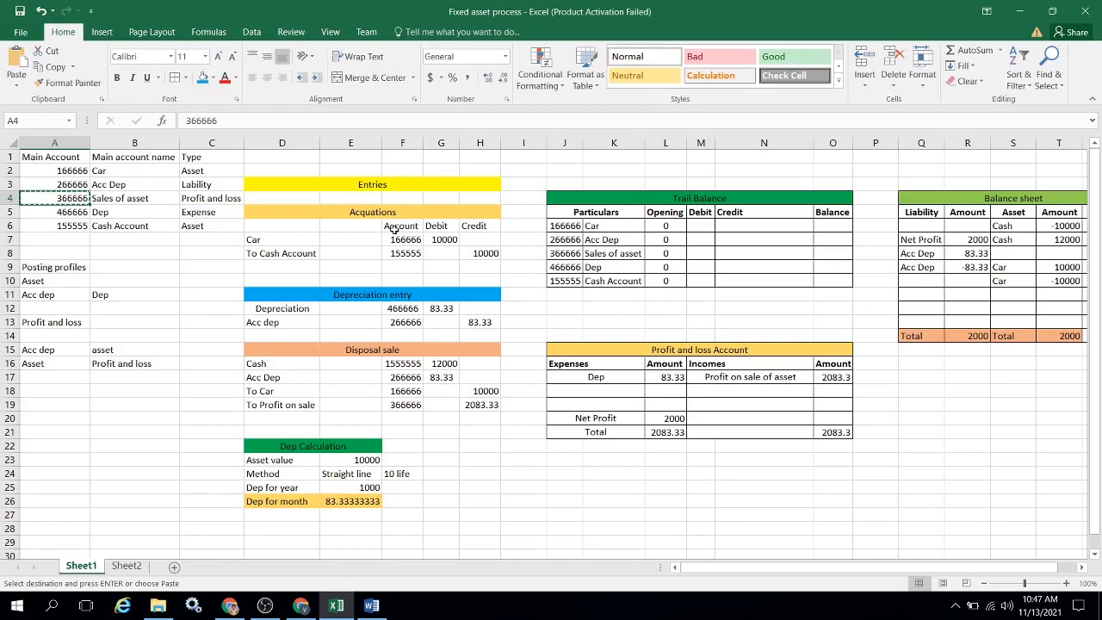
key("Escape")
key("Up")
key("Up")
key("ctrl+shift+Down")
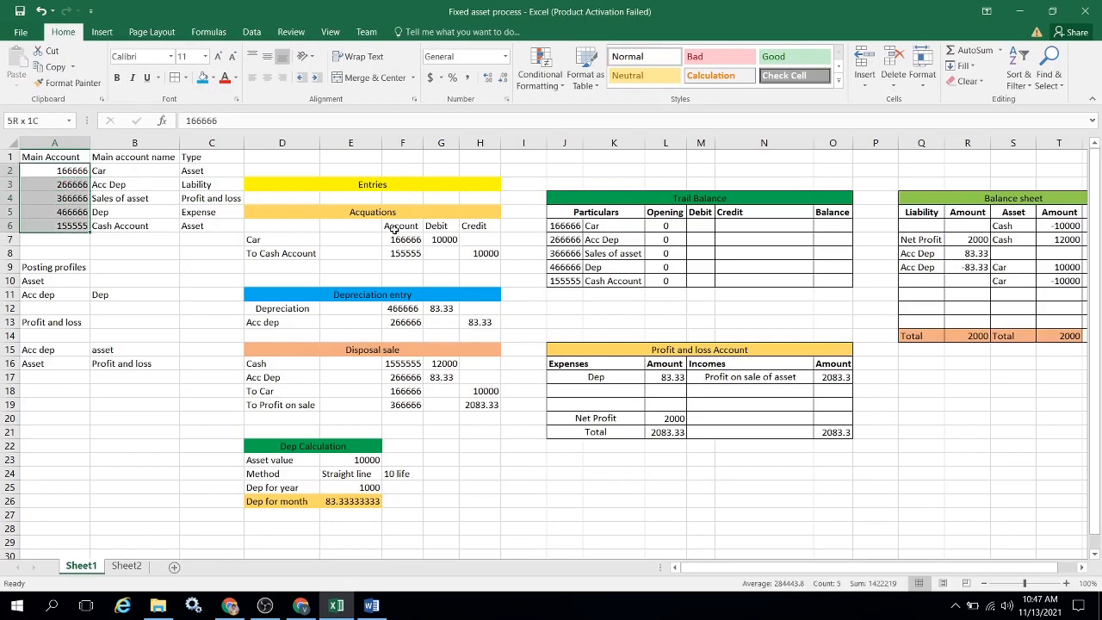
key("ctrl+c")
Filter the trial balance to main accounts 166666, 266666, 366666, 466666 and 155555, and check the applied filter values.
key("alt+Tab")
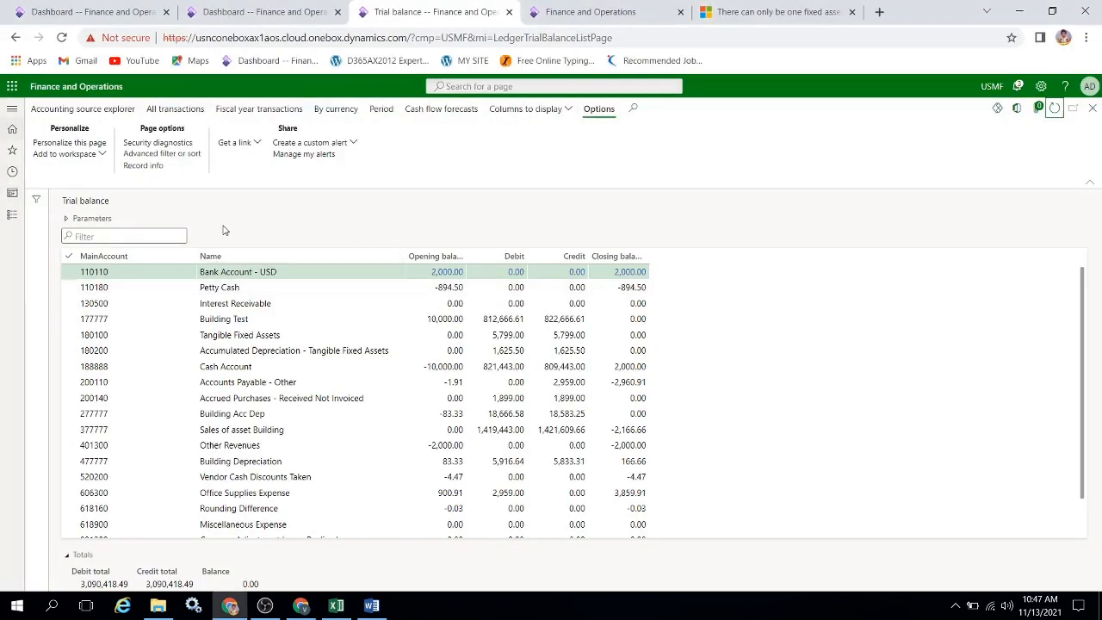
left_click(189, 258)
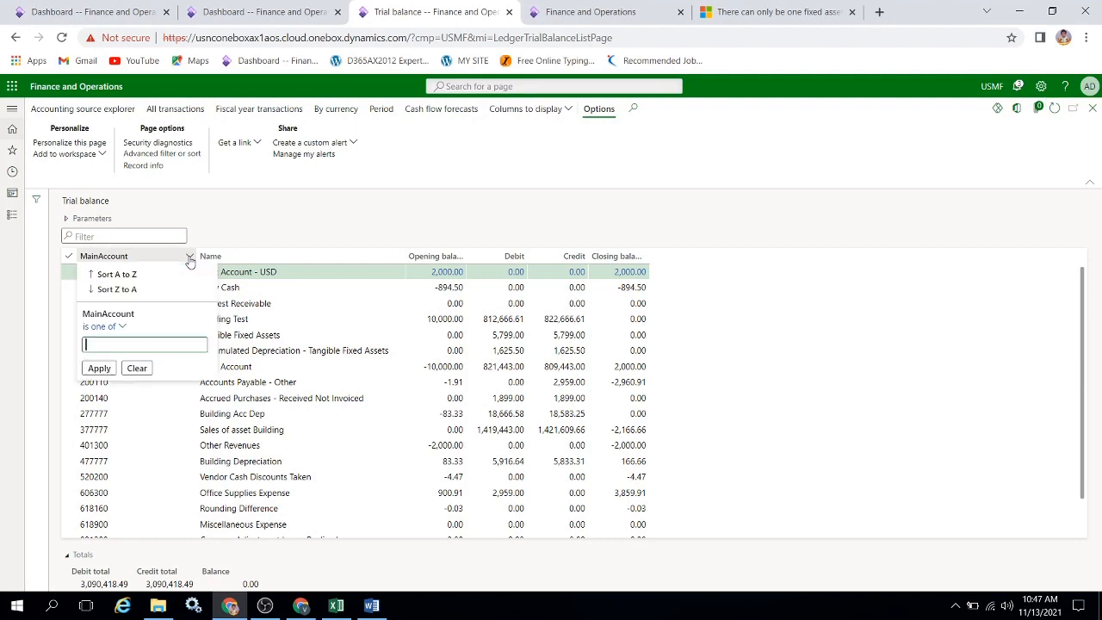
key("ctrl+v")
key("Return")
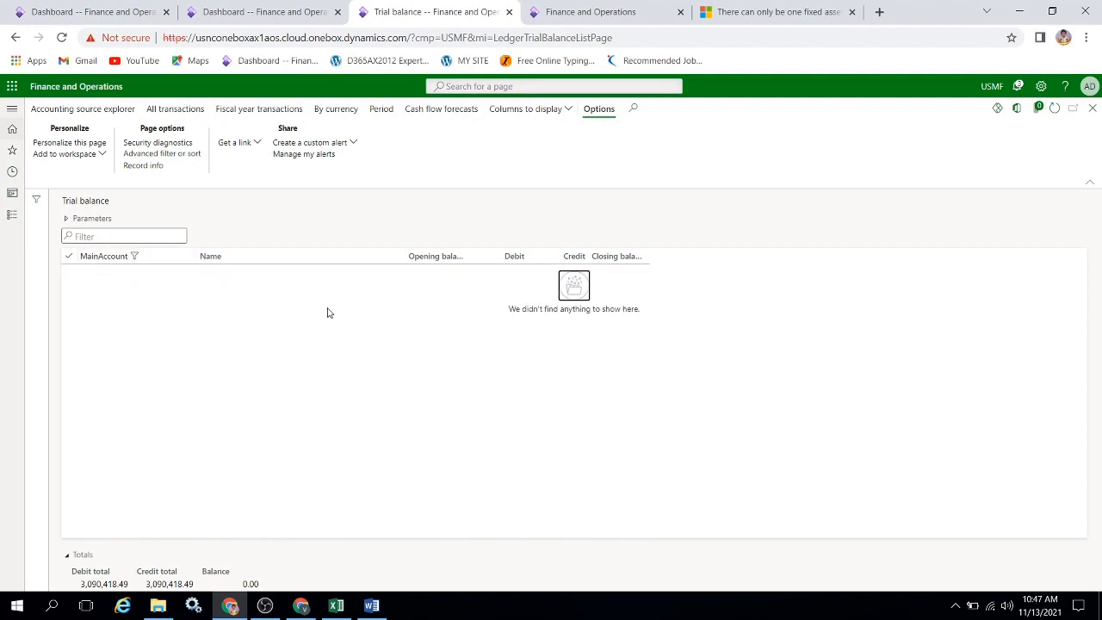
left_click(191, 256)
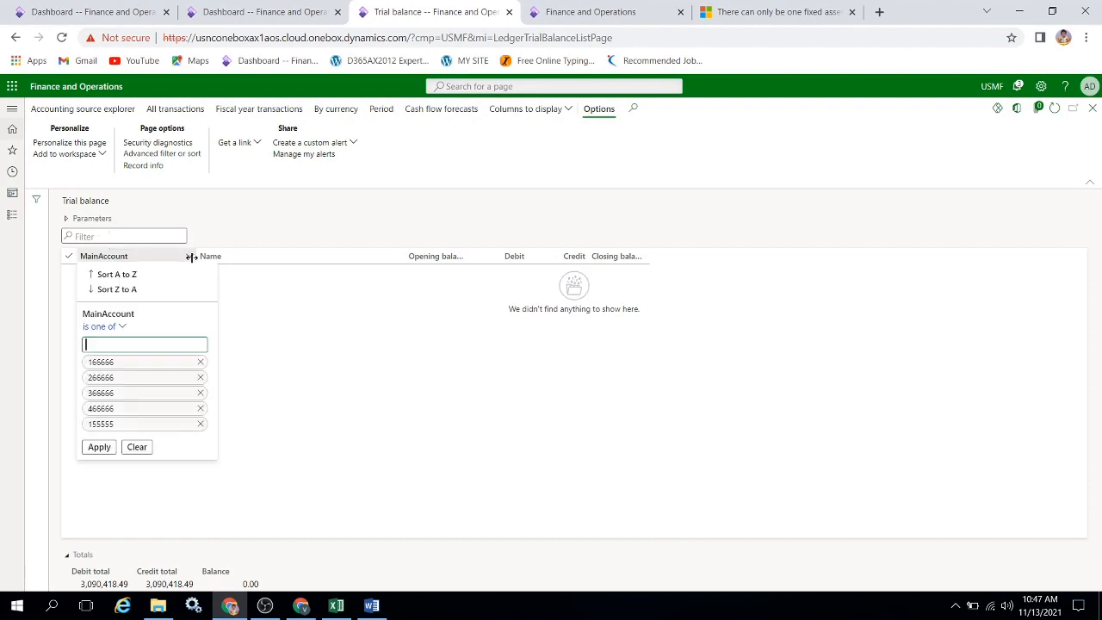
left_click(352, 352)
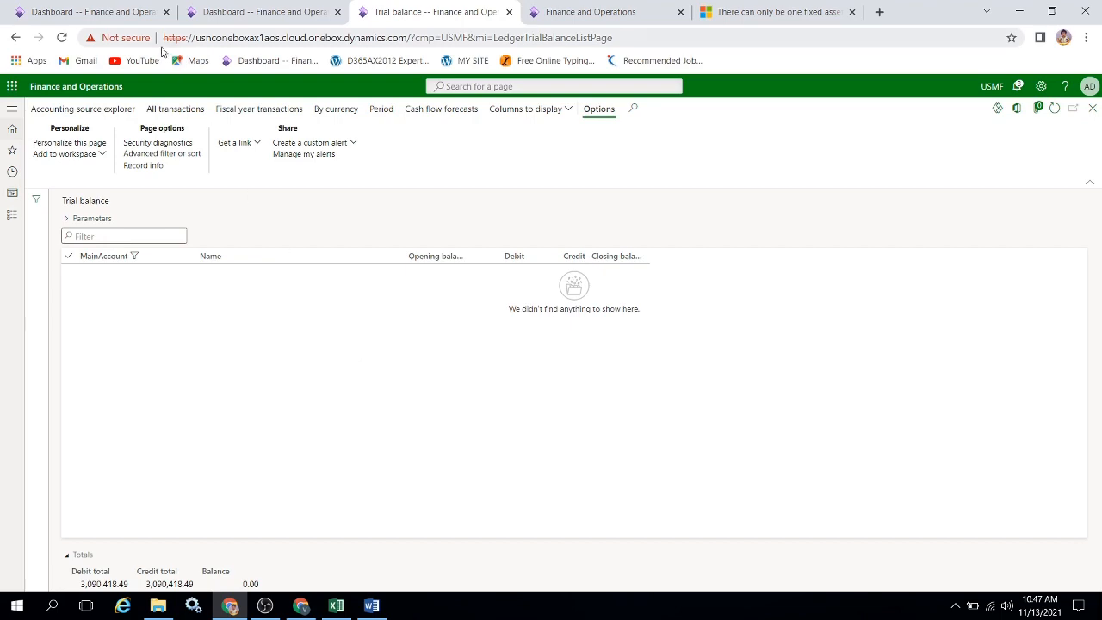
Start a new fixed asset record and assign it to the Car fixed asset group.
left_click(90, 13)
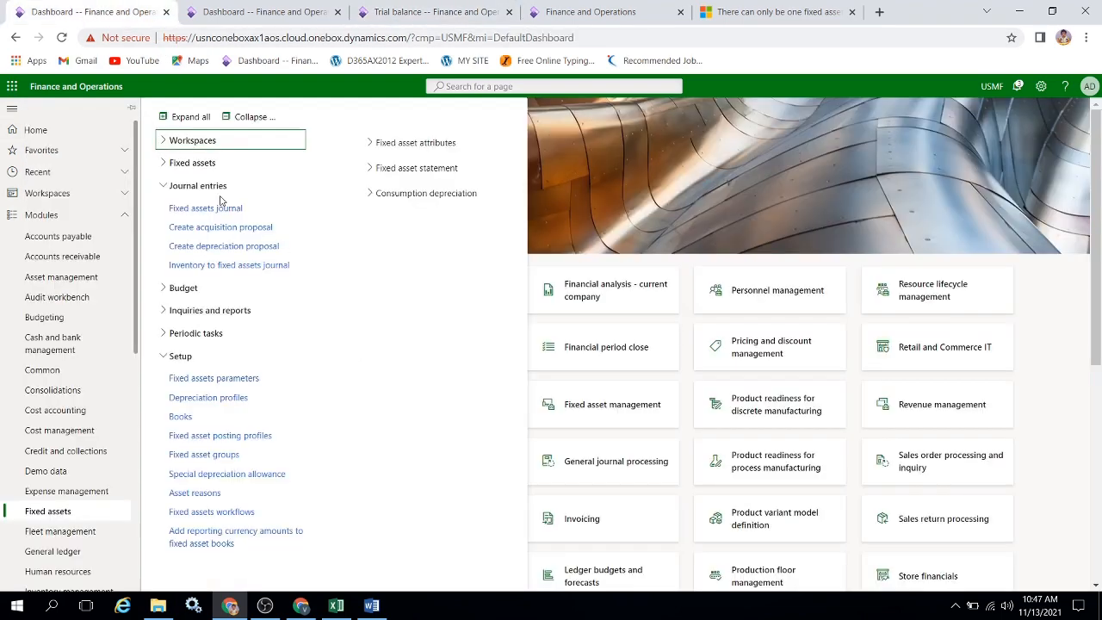
left_click(205, 165)
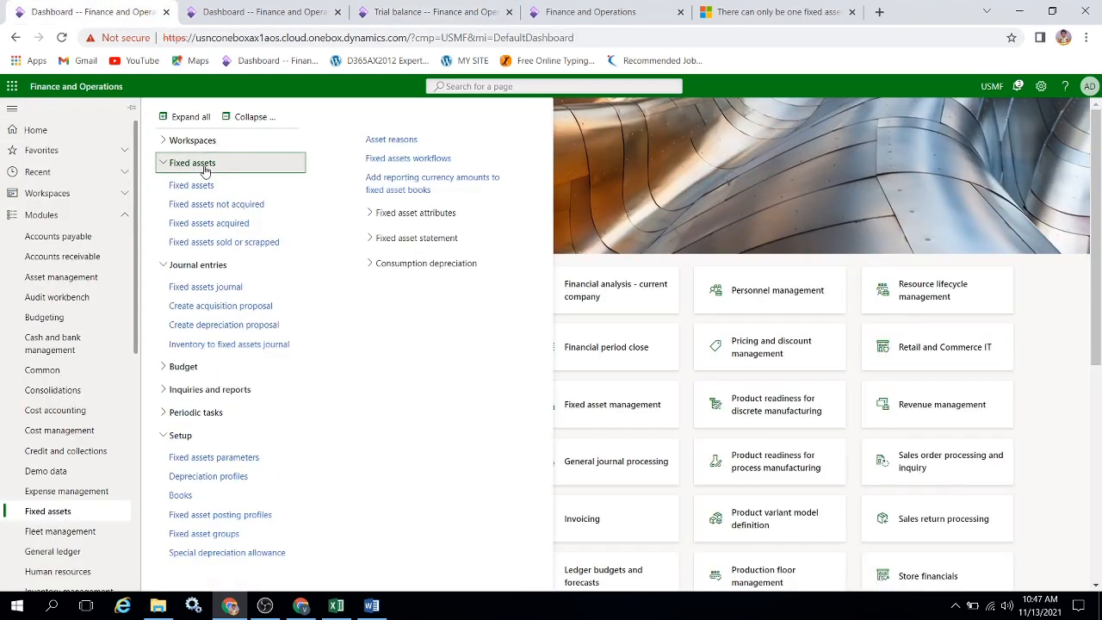
left_click(545, 170)
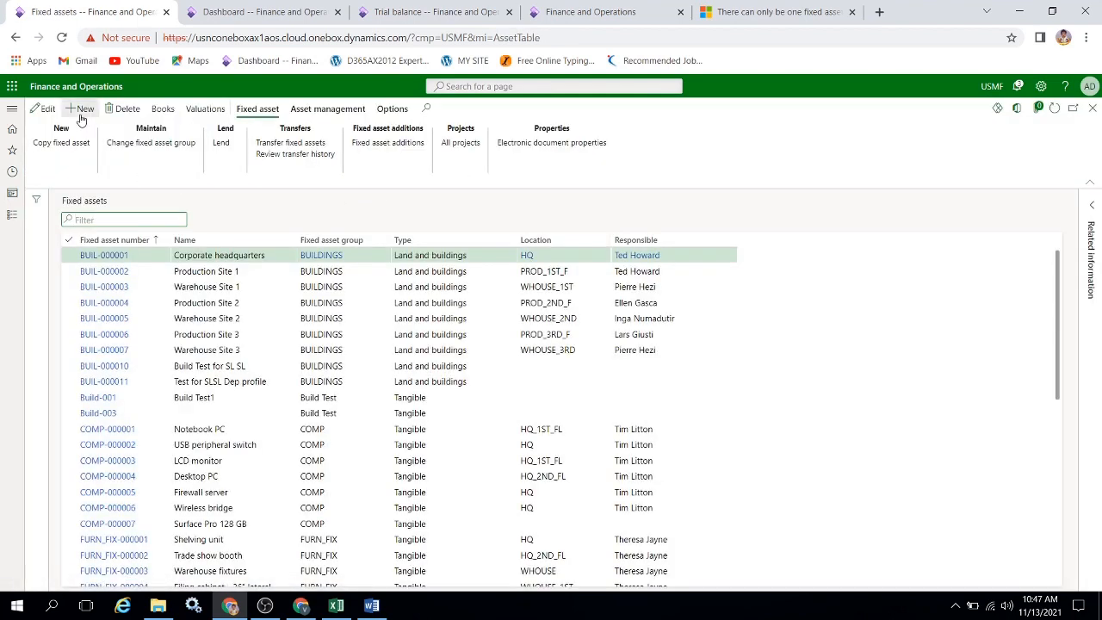
left_click(83, 112)
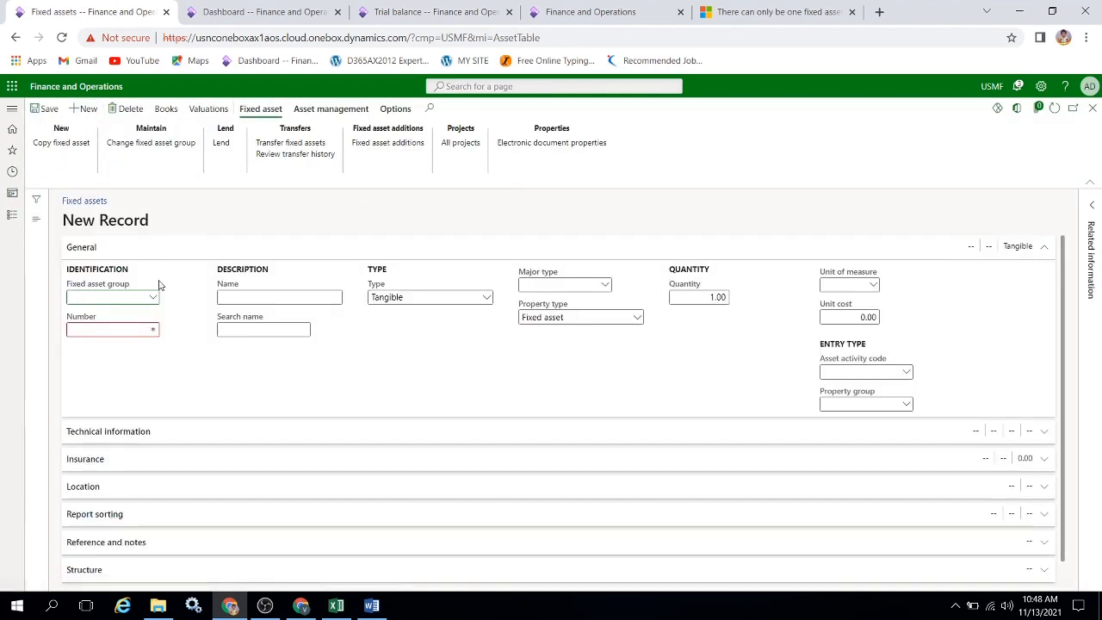
left_click(153, 298)
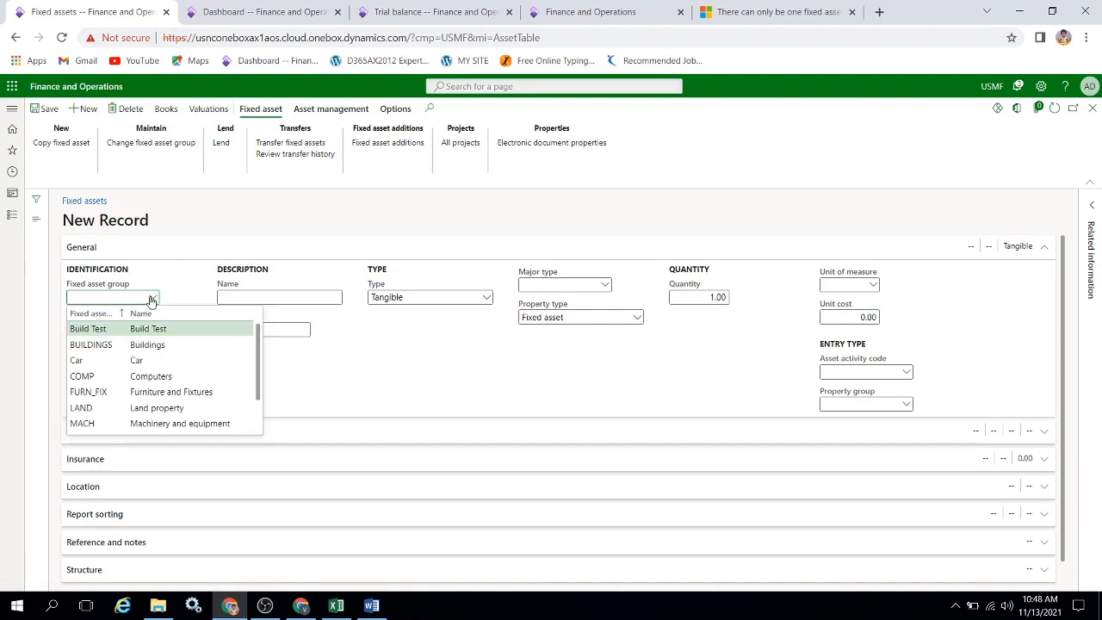
left_click(113, 362)
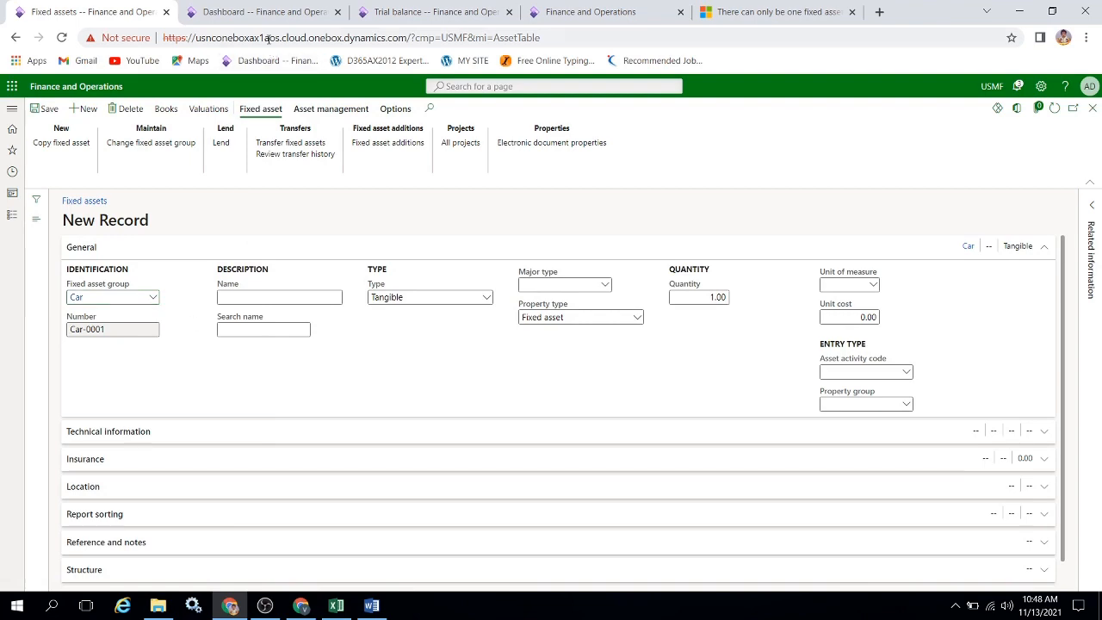
Review the Car fixed asset group's type, numbering and property settings, and return to the new asset record.
left_click(263, 12)
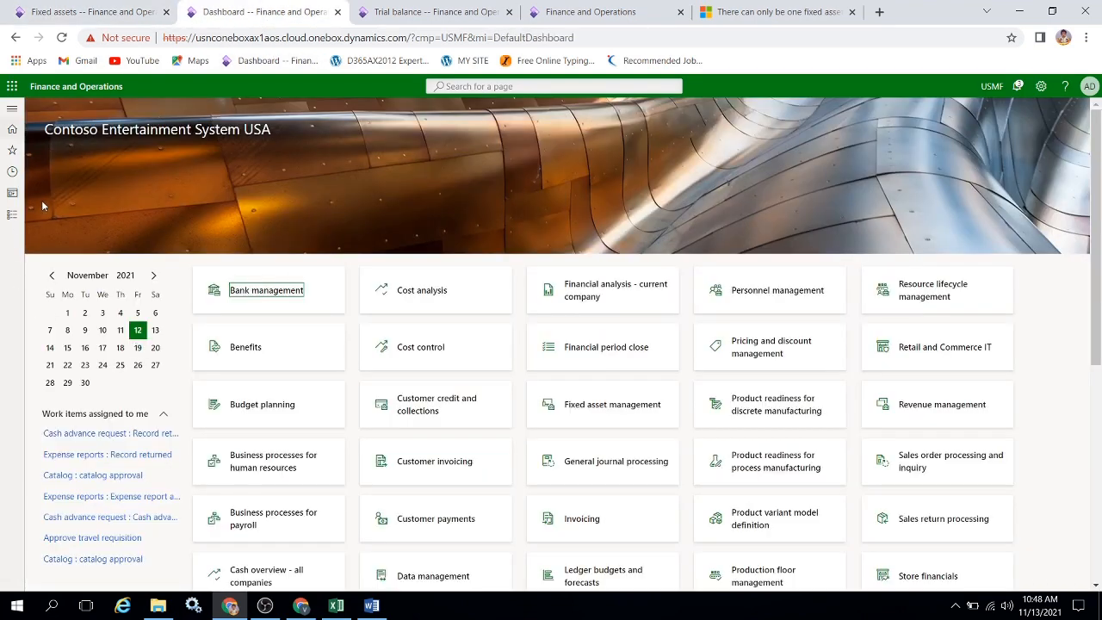
left_click(8, 217)
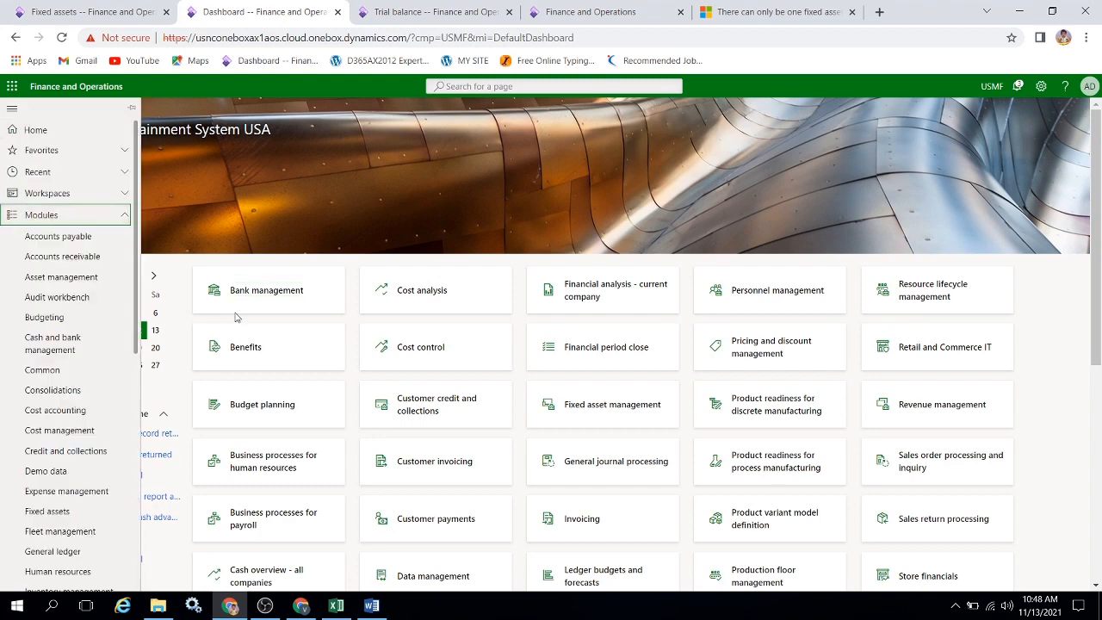
left_click_drag(141, 257, 151, 412)
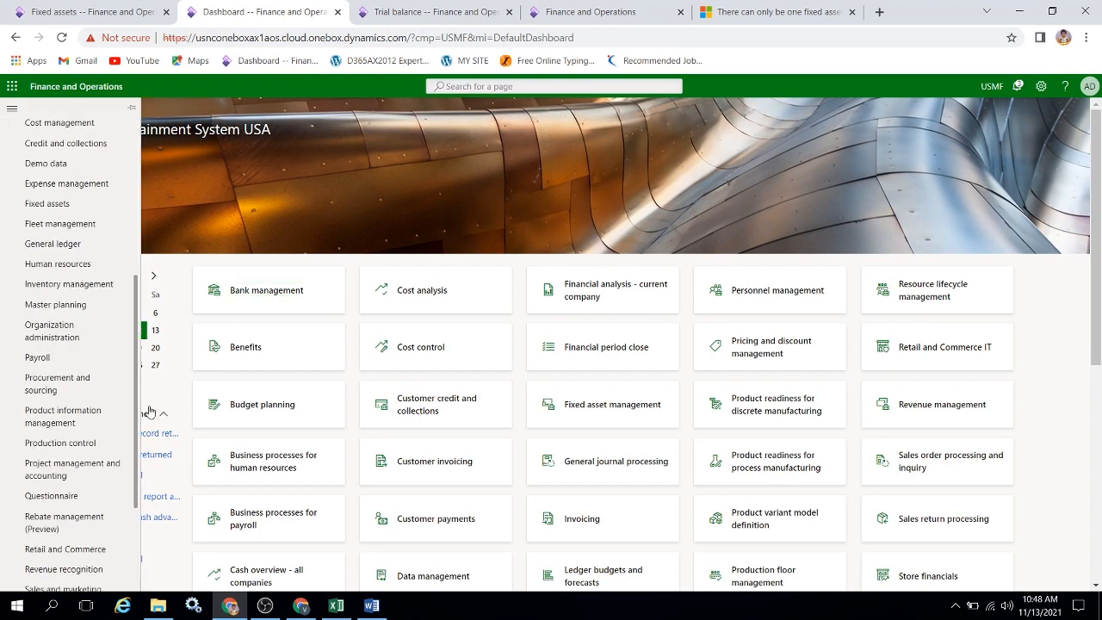
left_click(87, 204)
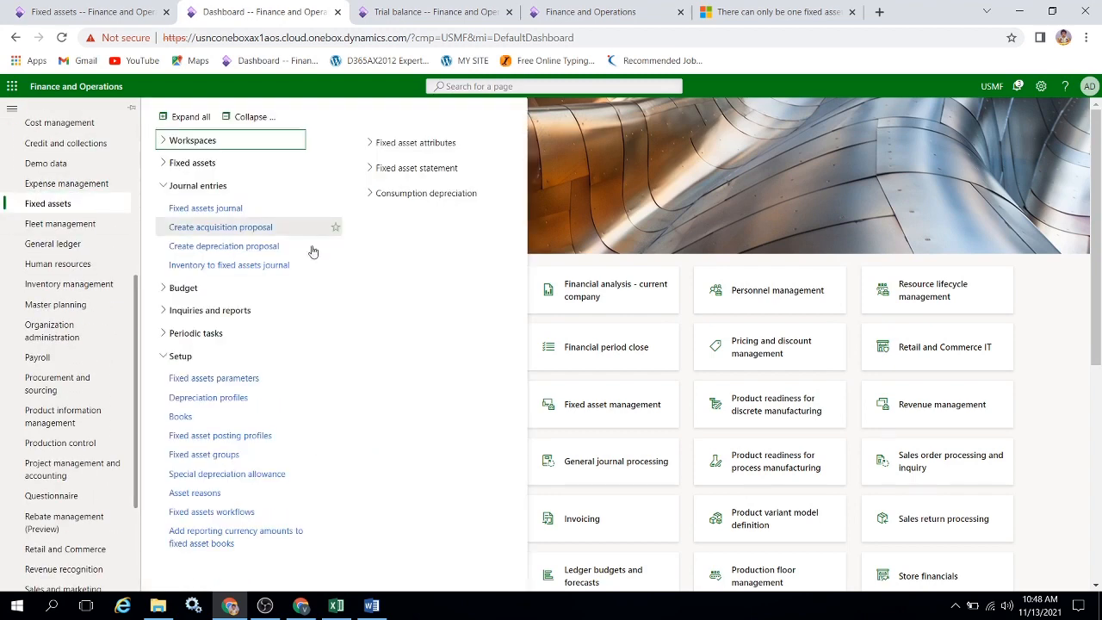
left_click(207, 456)
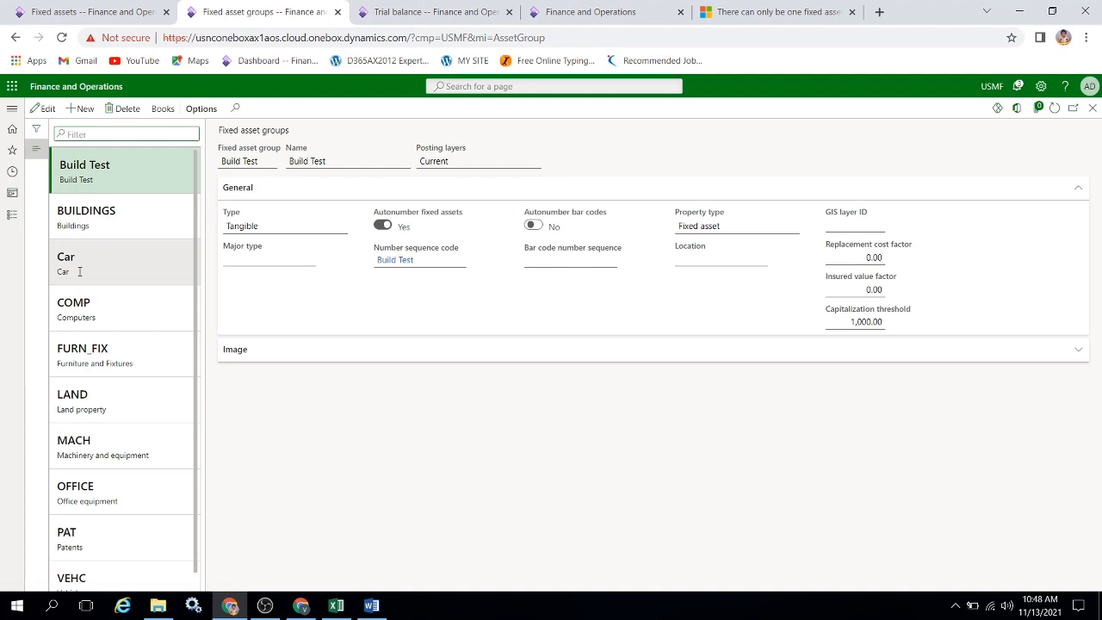
left_click(79, 271)
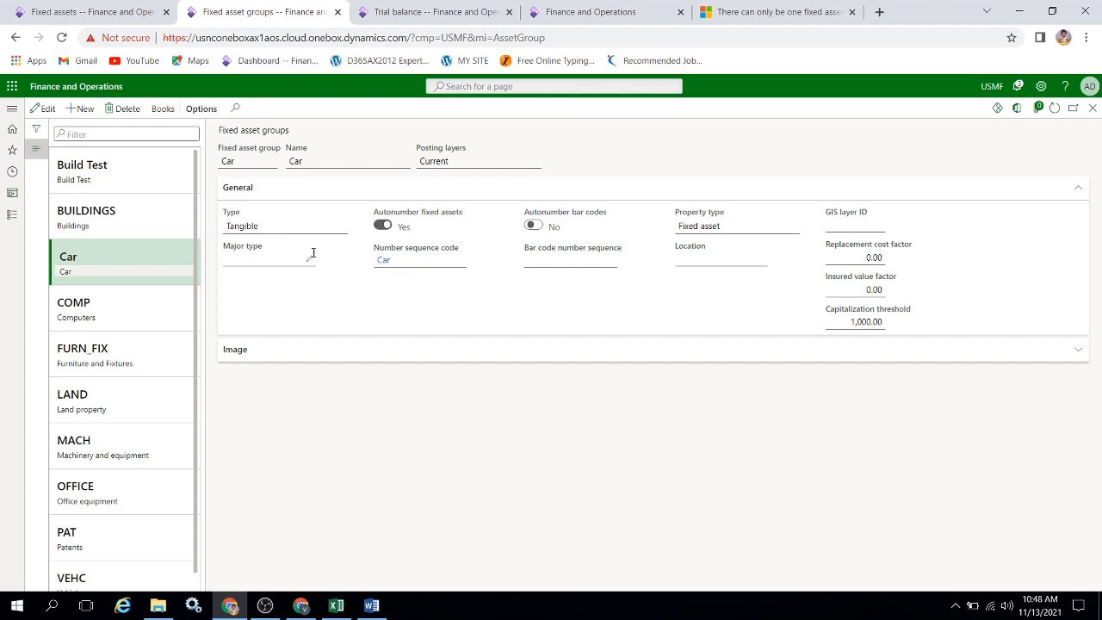
left_click(116, 11)
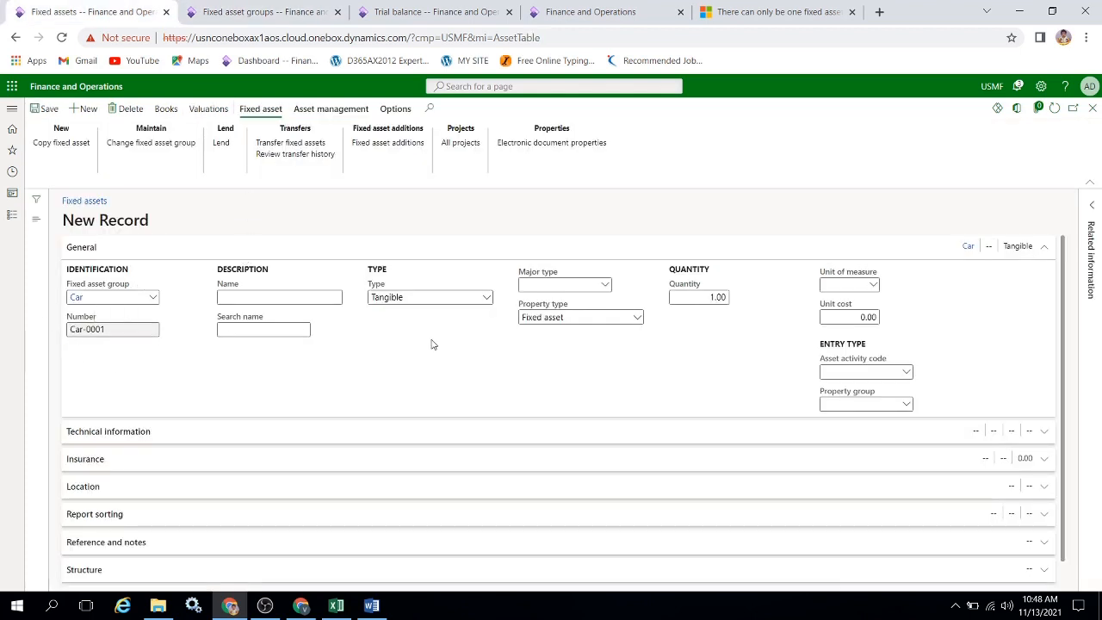
Look over the Technical information section of the new Car asset and save the record.
left_click(1043, 249)
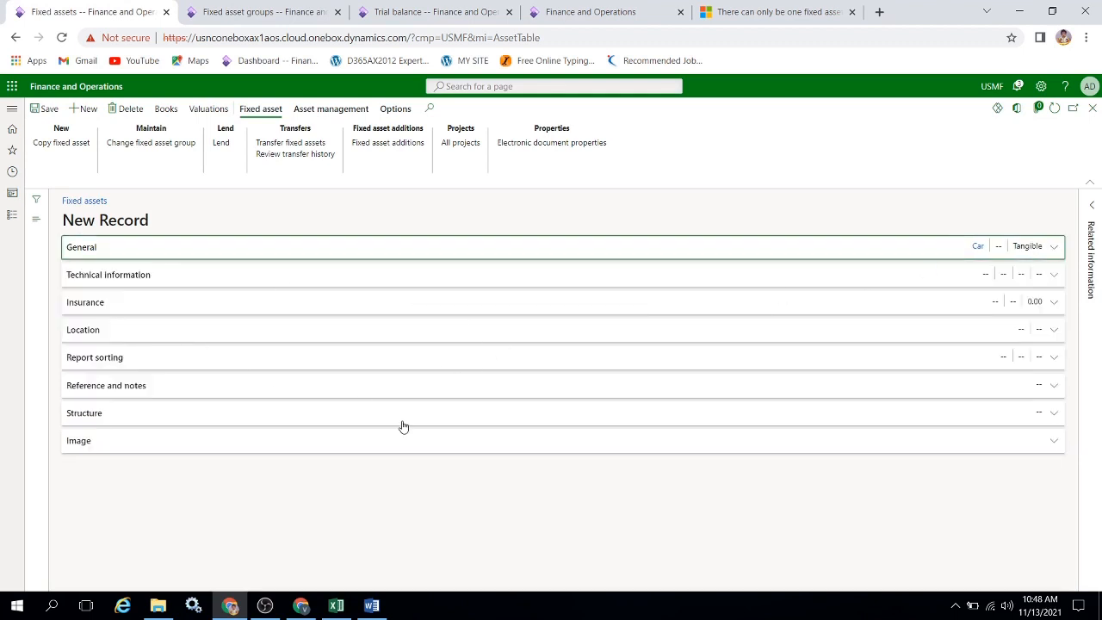
left_click(1058, 279)
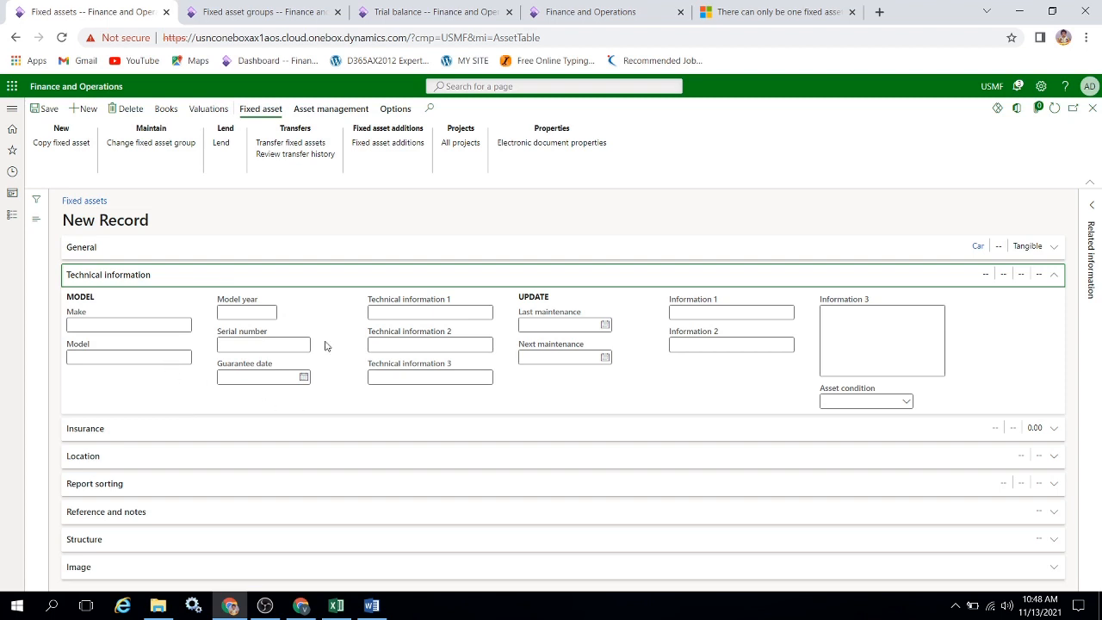
left_click(1054, 284)
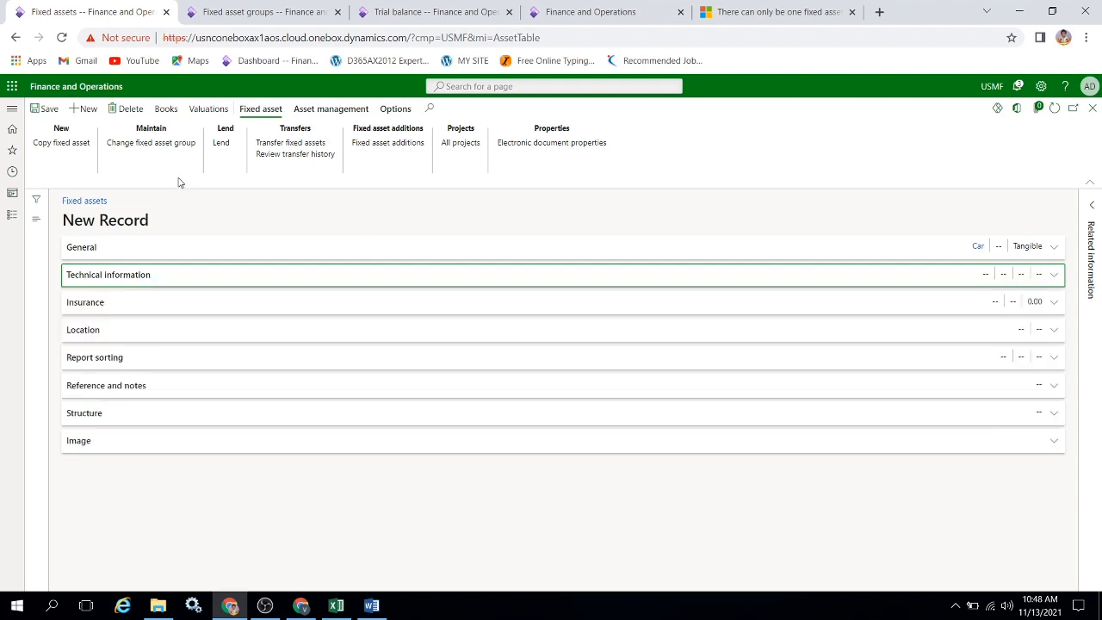
left_click(49, 109)
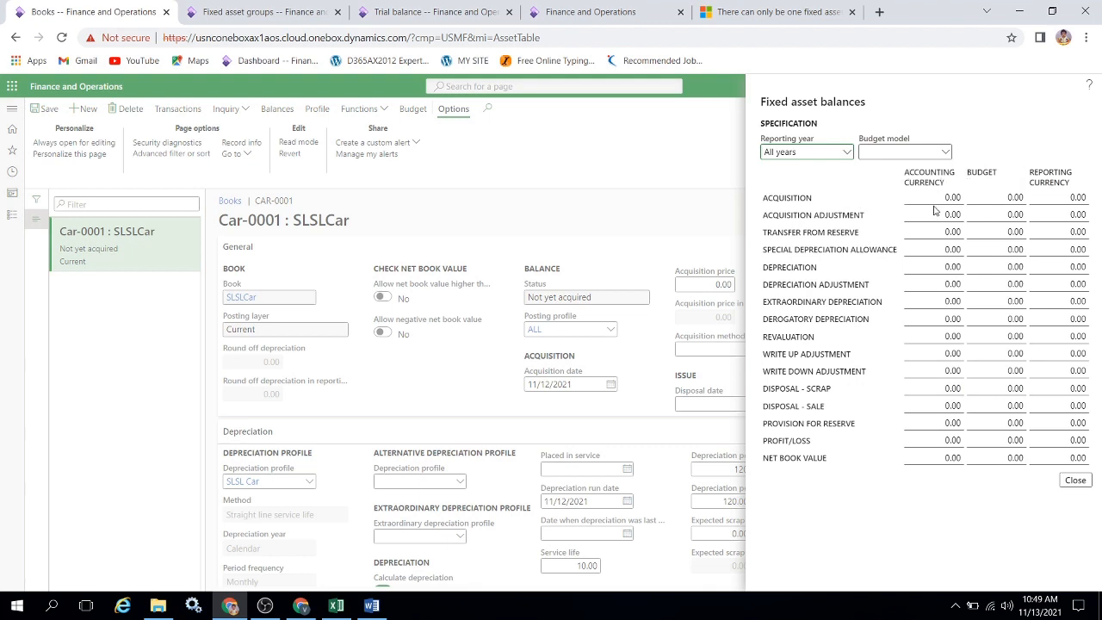
Close the SLSLCar book's balances and create a fixed asset journal with the name FACur.
left_click(1075, 480)
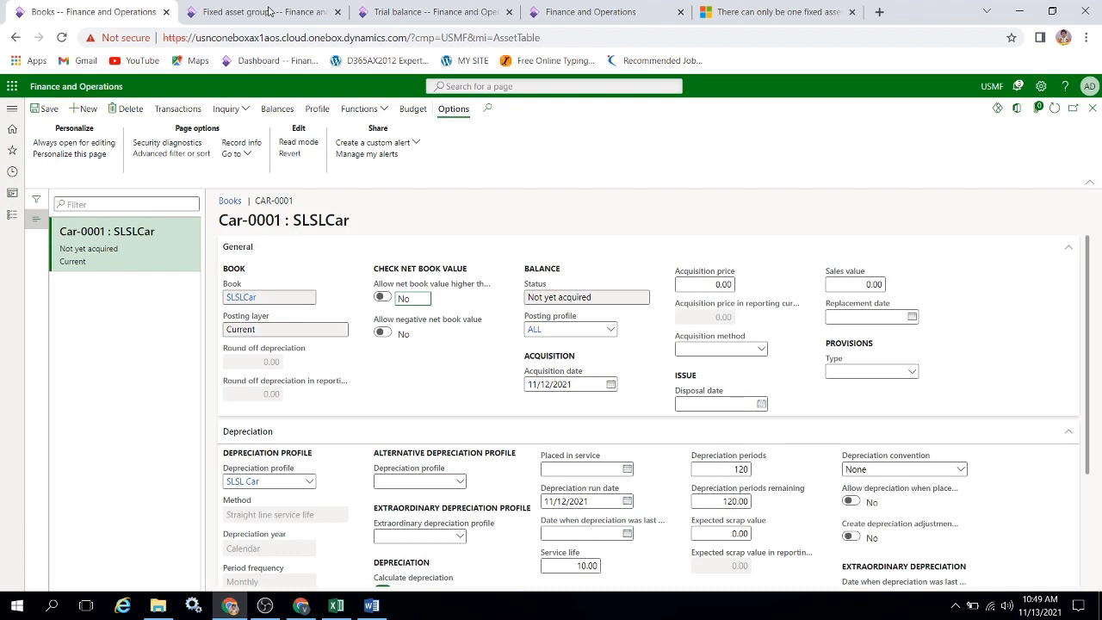
left_click(11, 217)
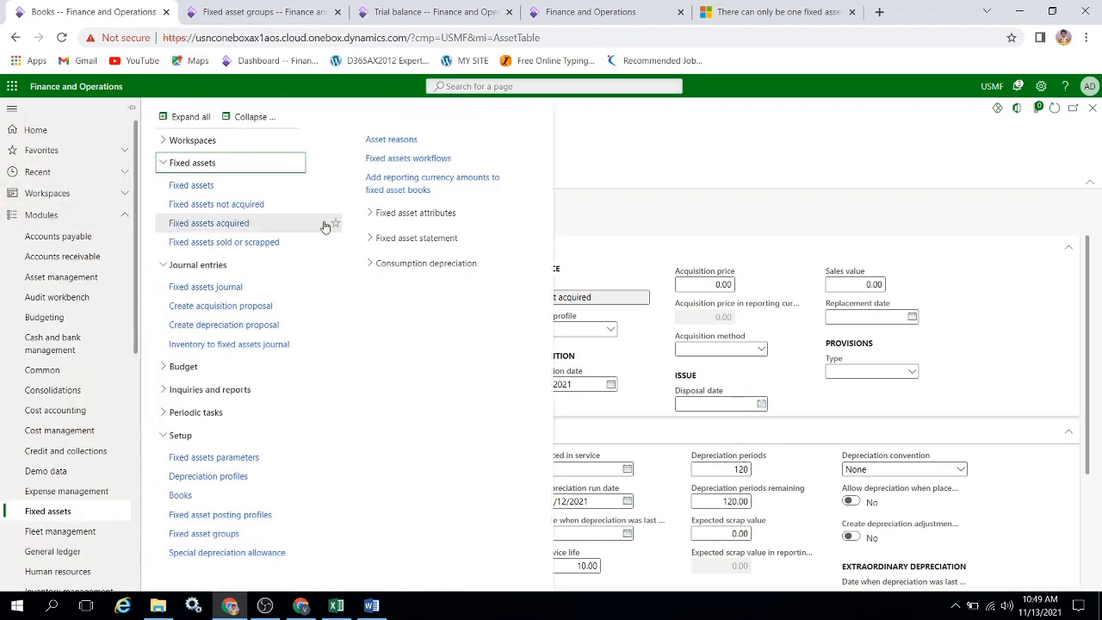
left_click(240, 291)
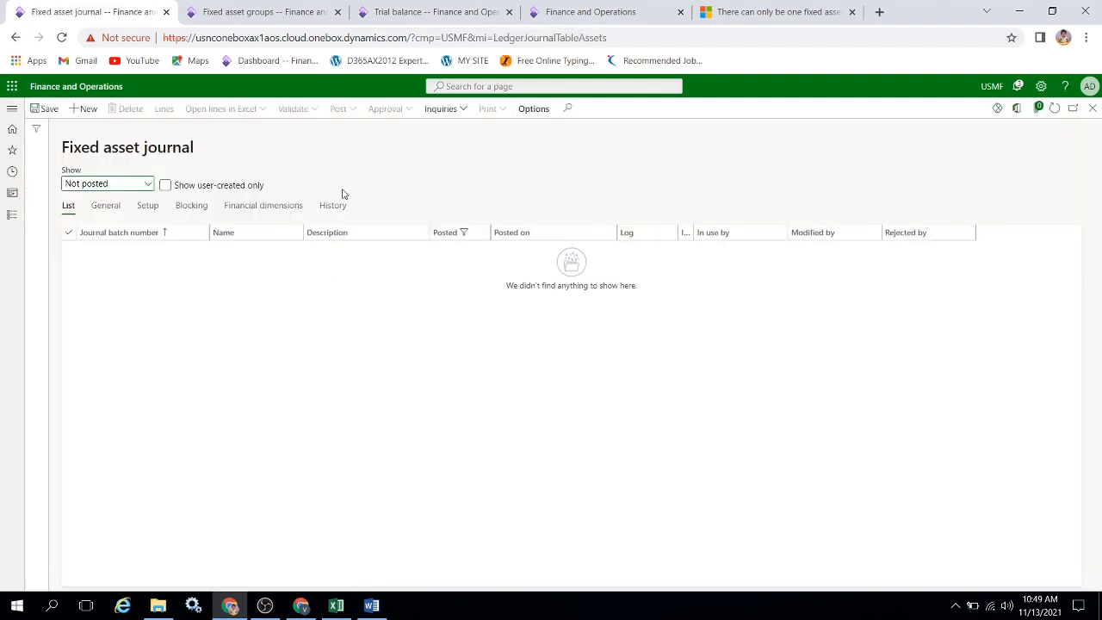
left_click(94, 117)
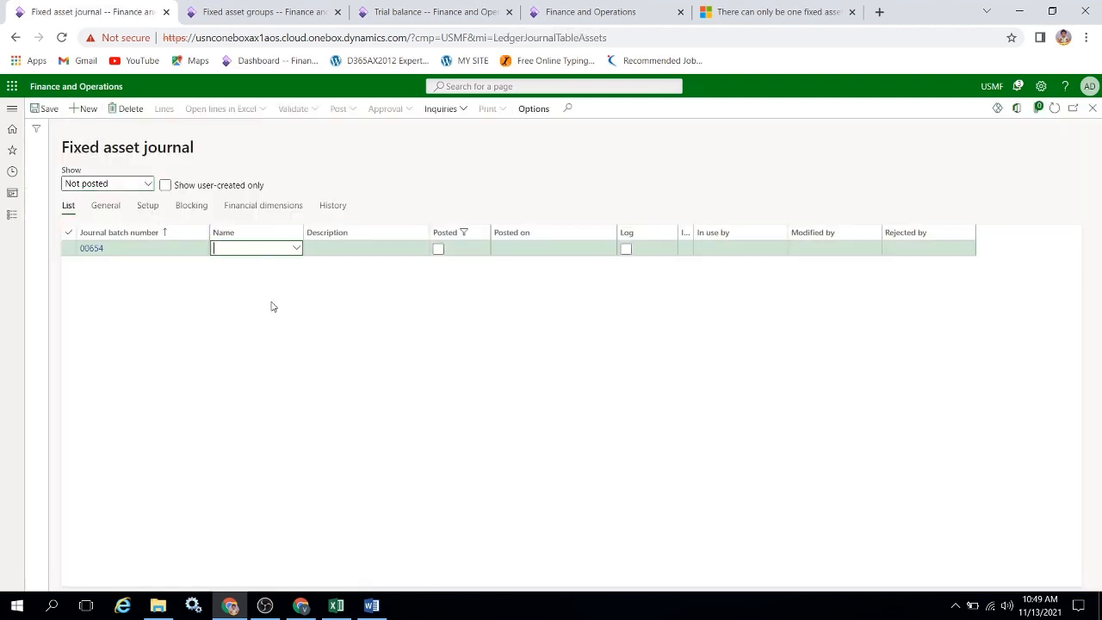
left_click(297, 250)
left_click(297, 248)
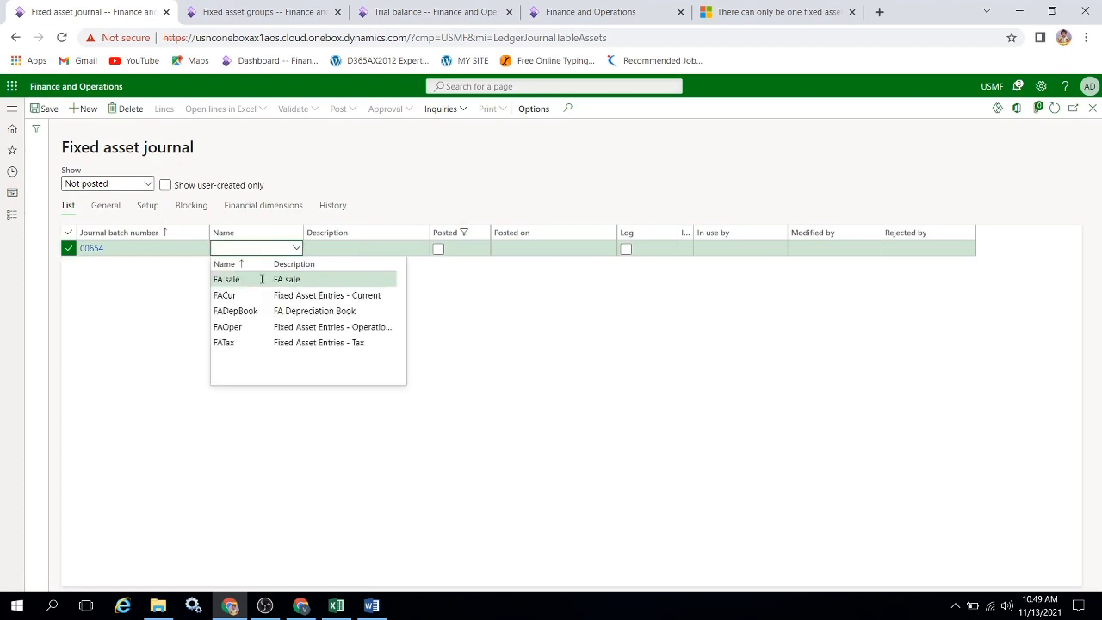
left_click(254, 295)
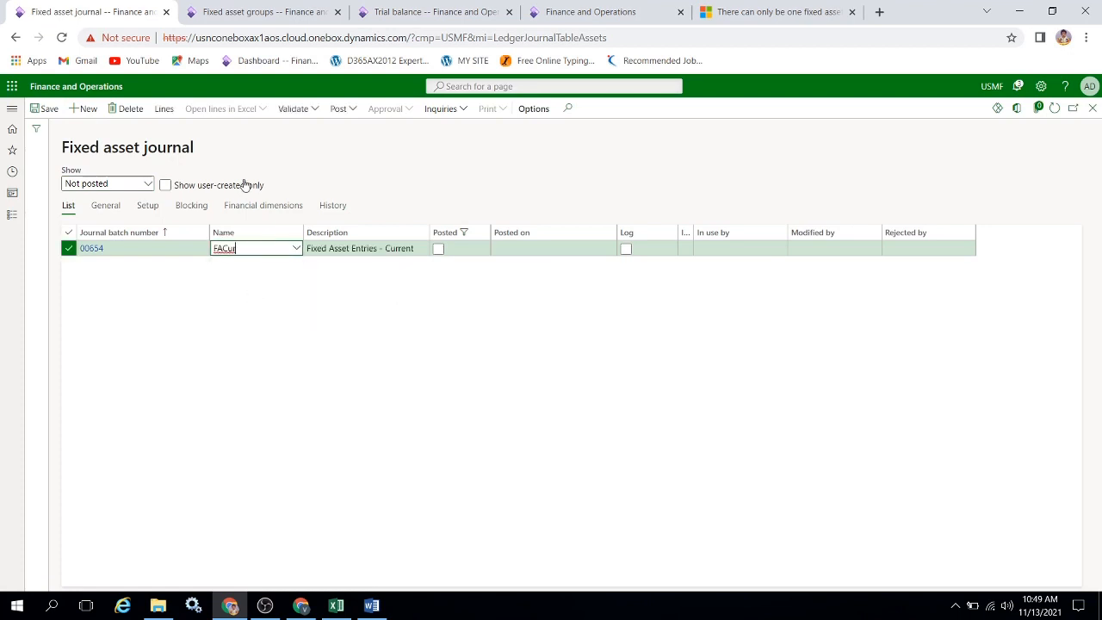
left_click(154, 122)
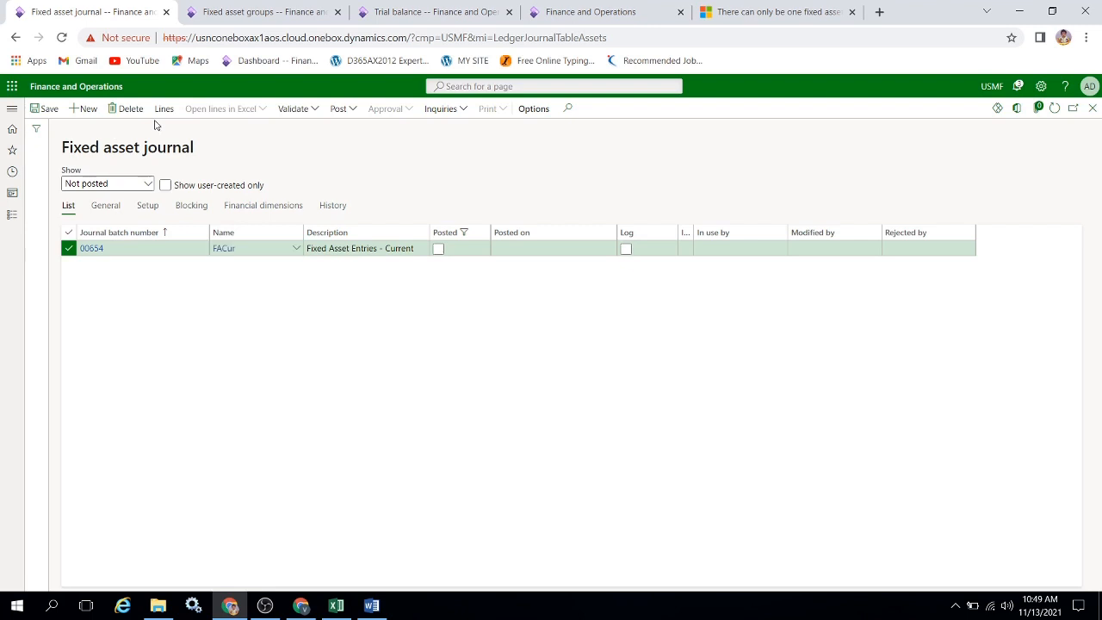
Open the new journal's lines and set the acquisition line's date to 11/1/2021.
left_click(159, 114)
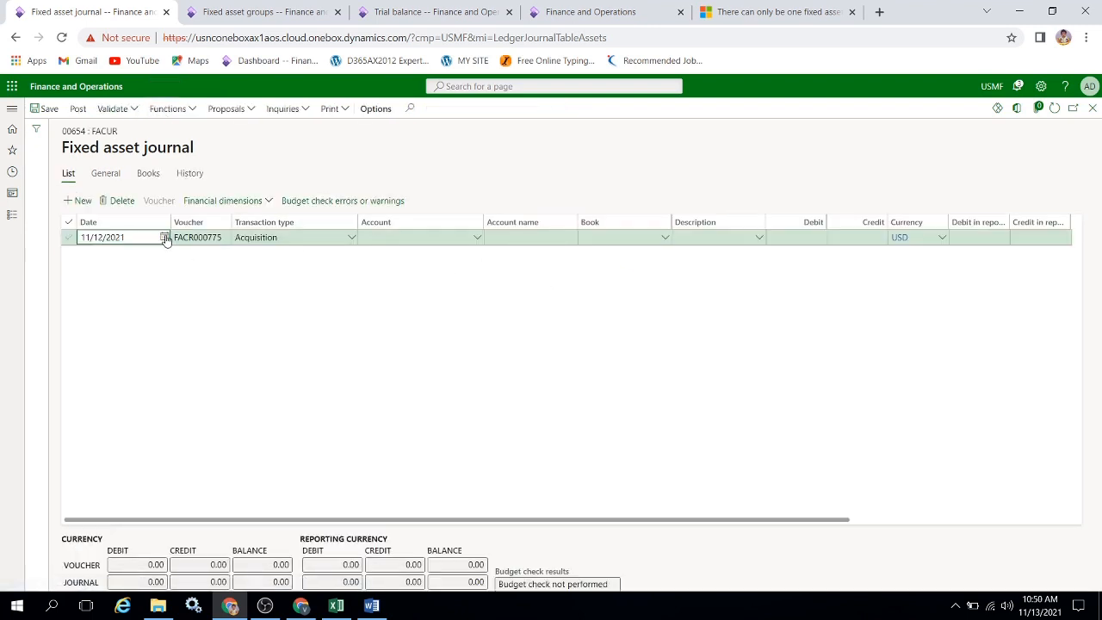
left_click(164, 236)
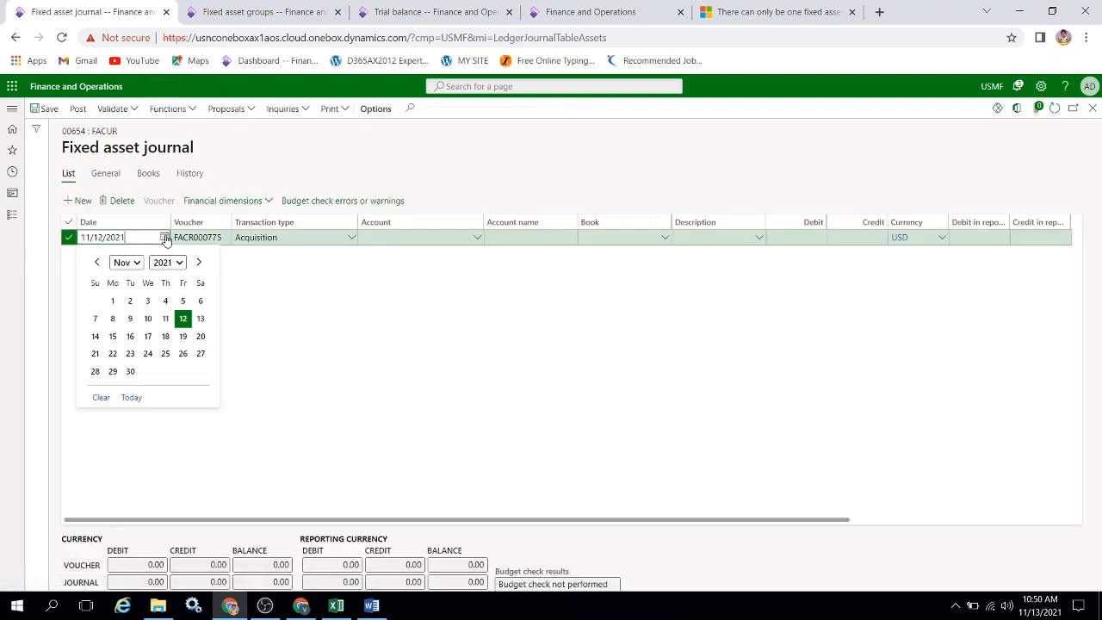
left_click(96, 264)
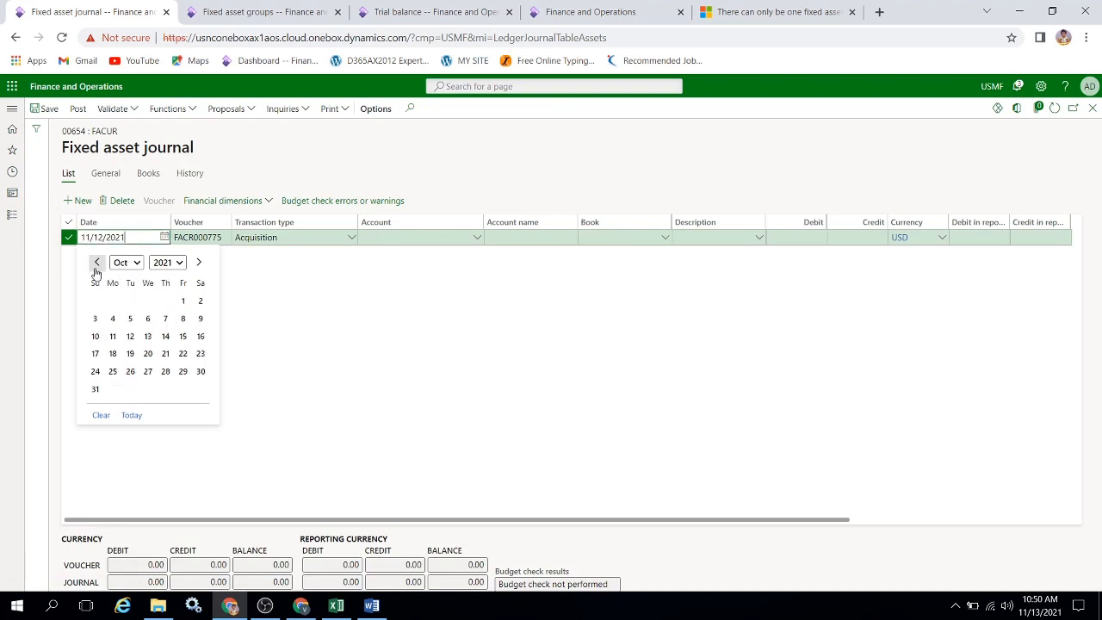
left_click(197, 263)
left_click(112, 300)
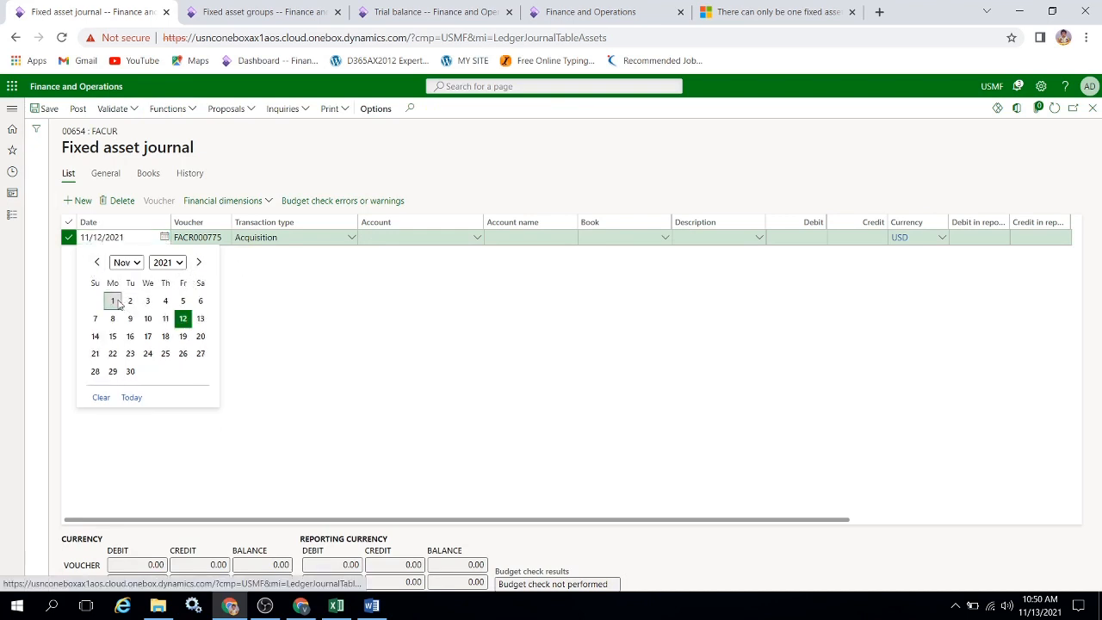
Assign asset Car-0001 to the acquisition line and enter a debit of 10,000.
left_click(475, 238)
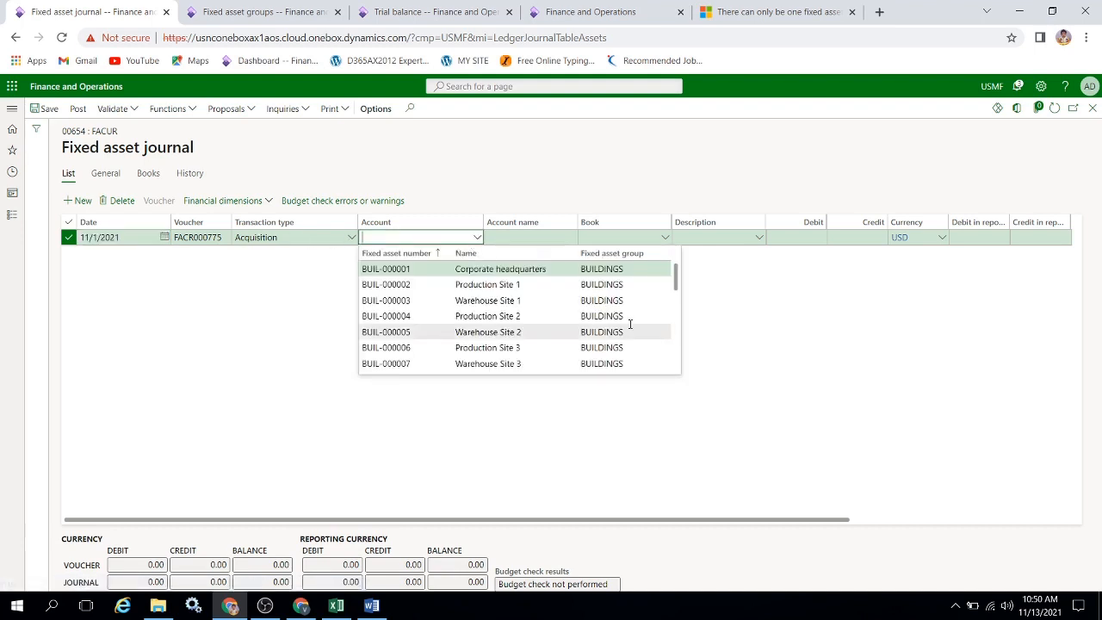
left_click_drag(676, 289, 678, 318)
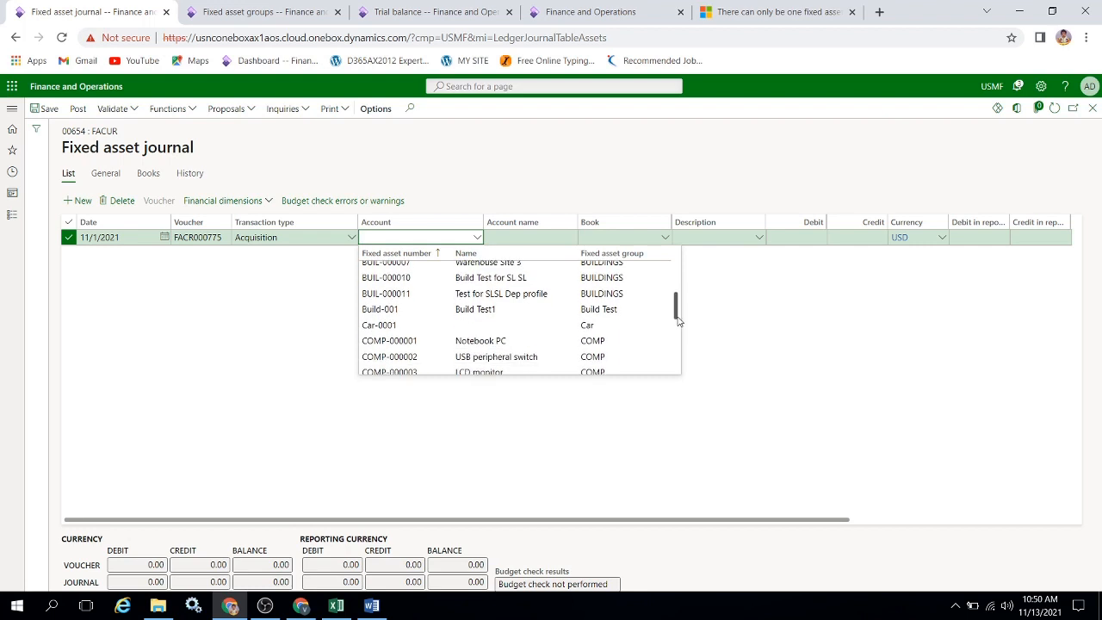
left_click(493, 326)
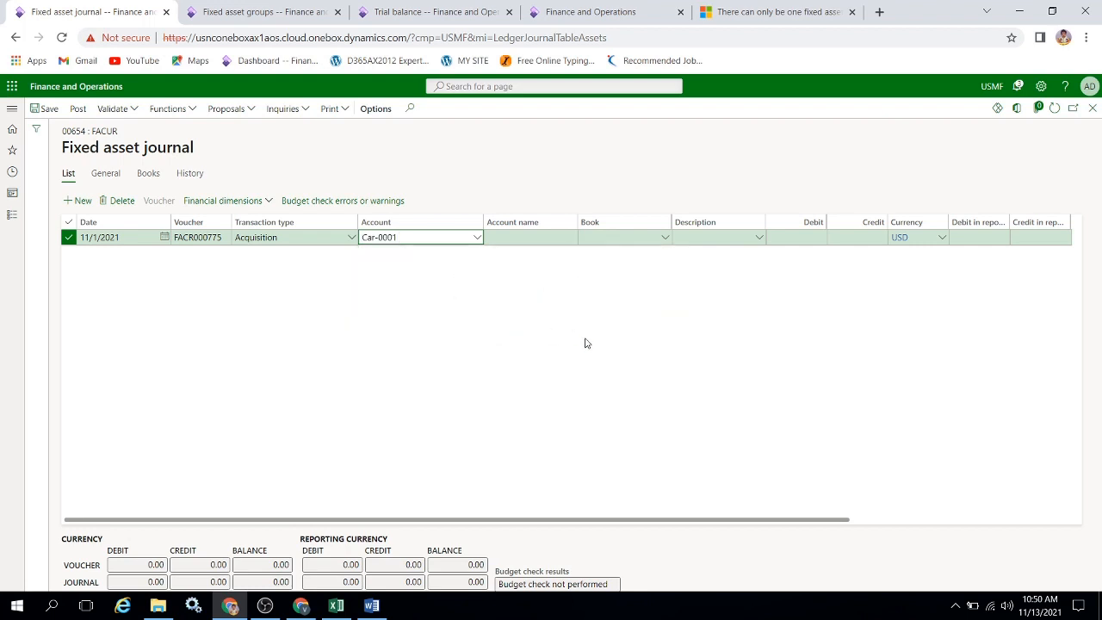
key("Tab")
key("Tab")
key("Tab")
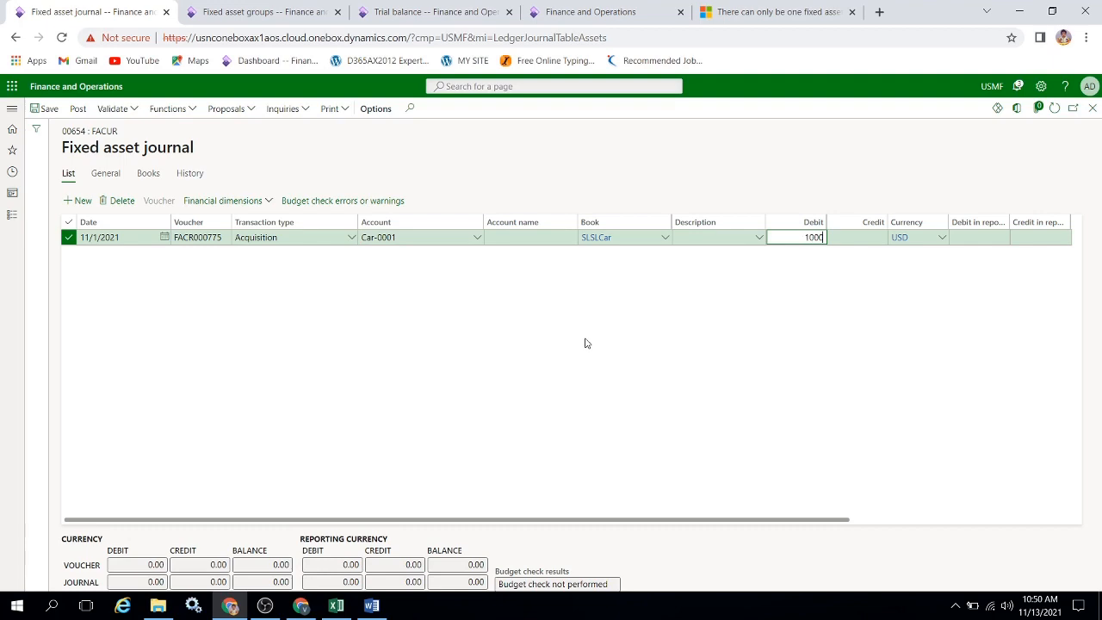
key("Tab")
Check the acquisition entry in the Excel workbook and set the journal line's offset ledger account to Cash Account 155555.
key("alt+Tab")
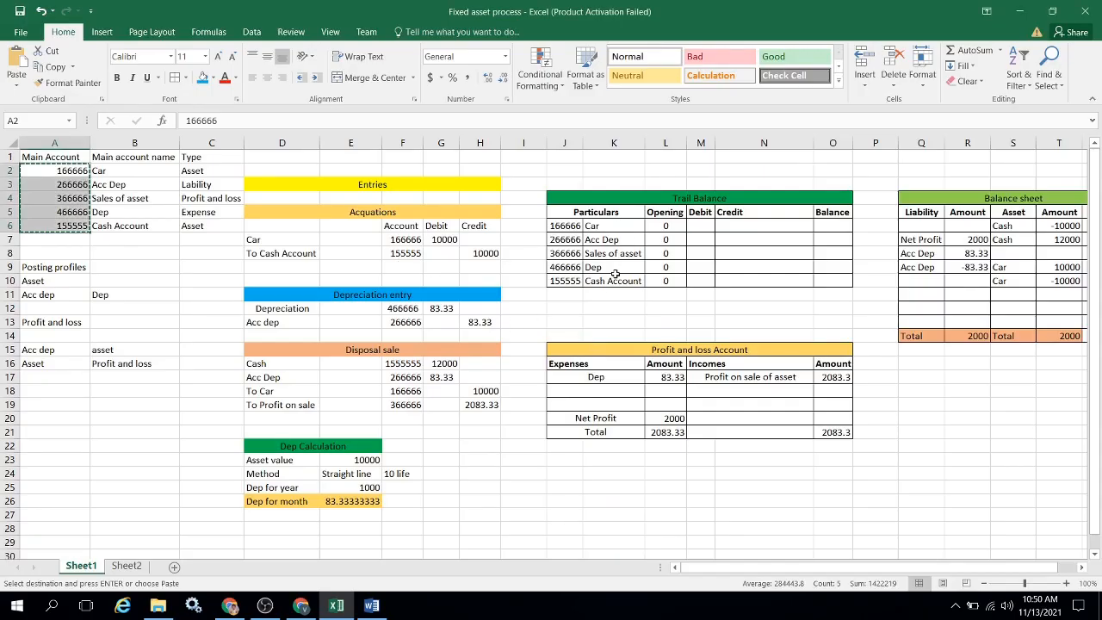
key("alt+Tab")
key("Tab")
key("Tab")
key("Tab")
key("Tab")
key("Tab")
key("Tab")
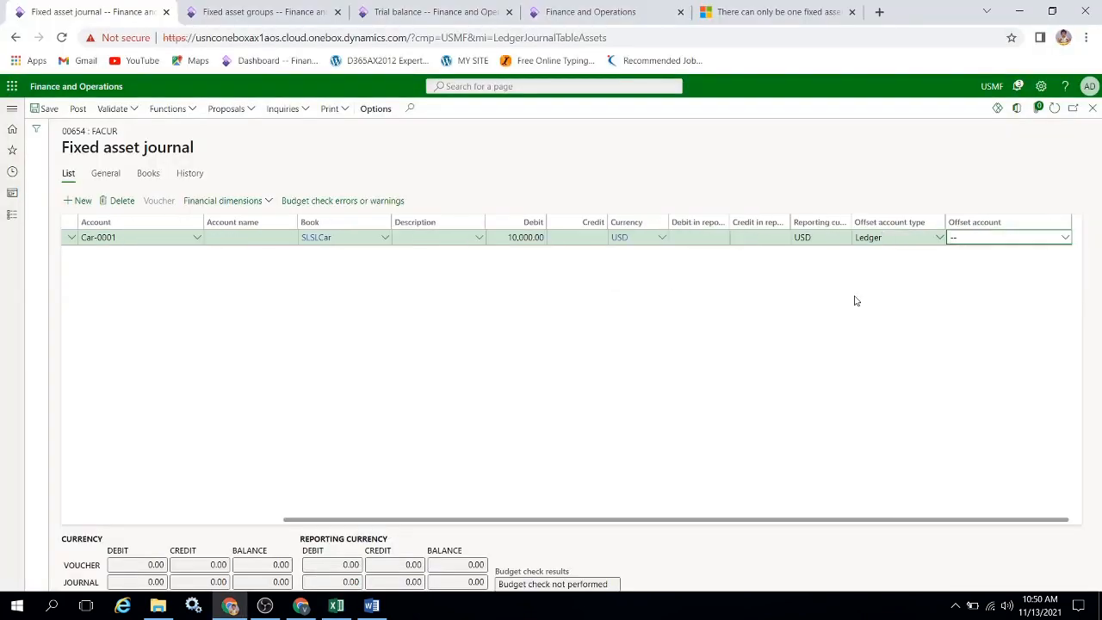
left_click(1066, 239)
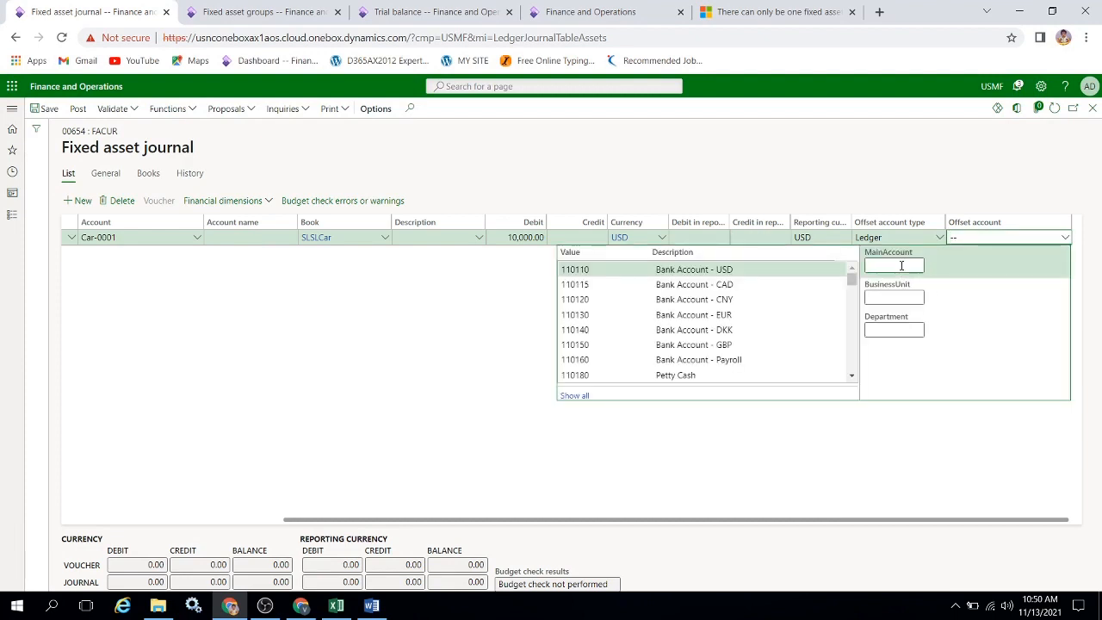
type("1555")
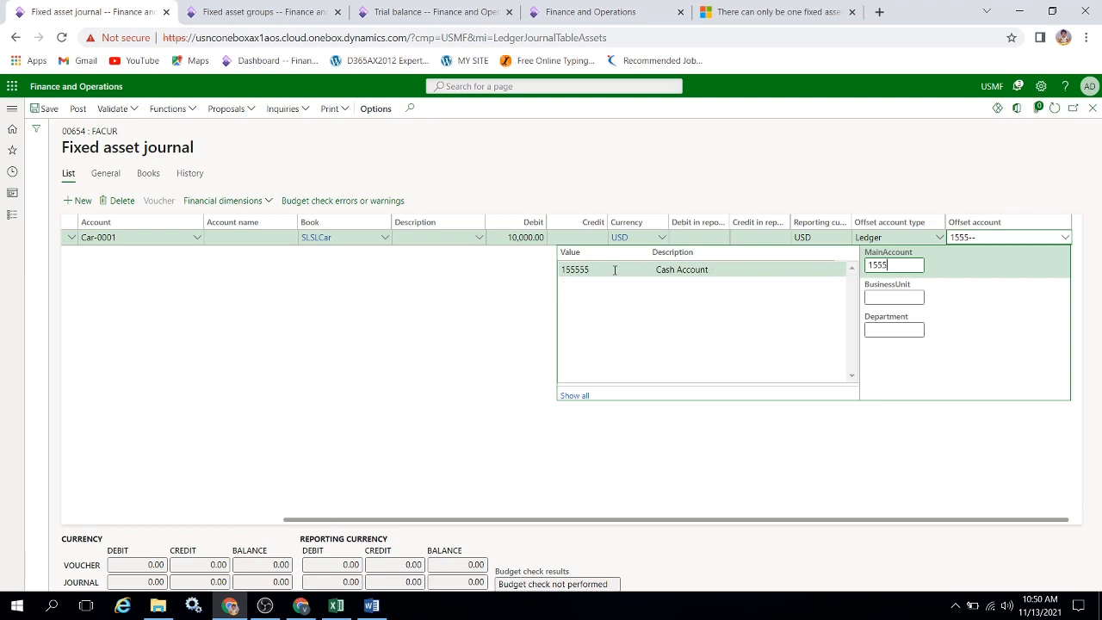
left_click(614, 269)
key("Tab")
key("Tab")
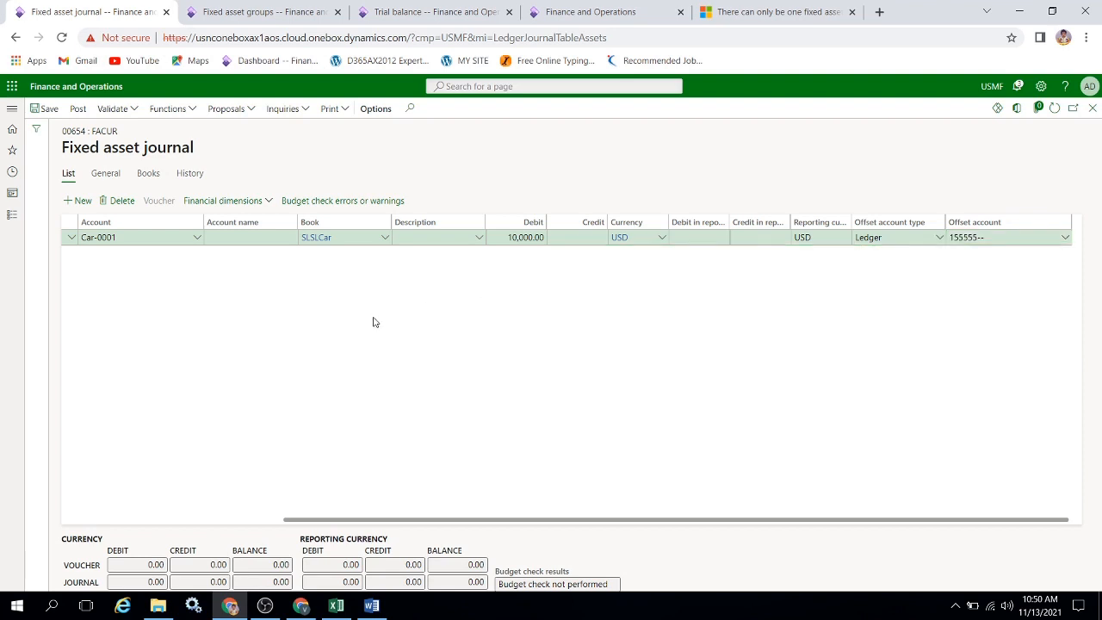
Post the fixed asset journal and review the Car and Cash Account lines of its voucher.
left_click(78, 110)
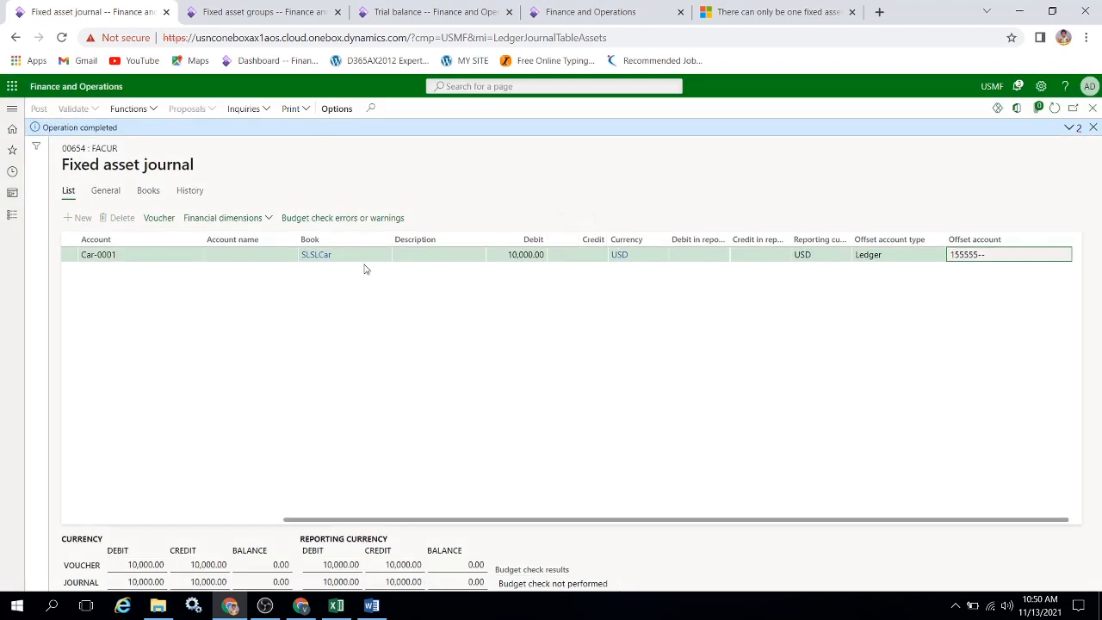
left_click(158, 218)
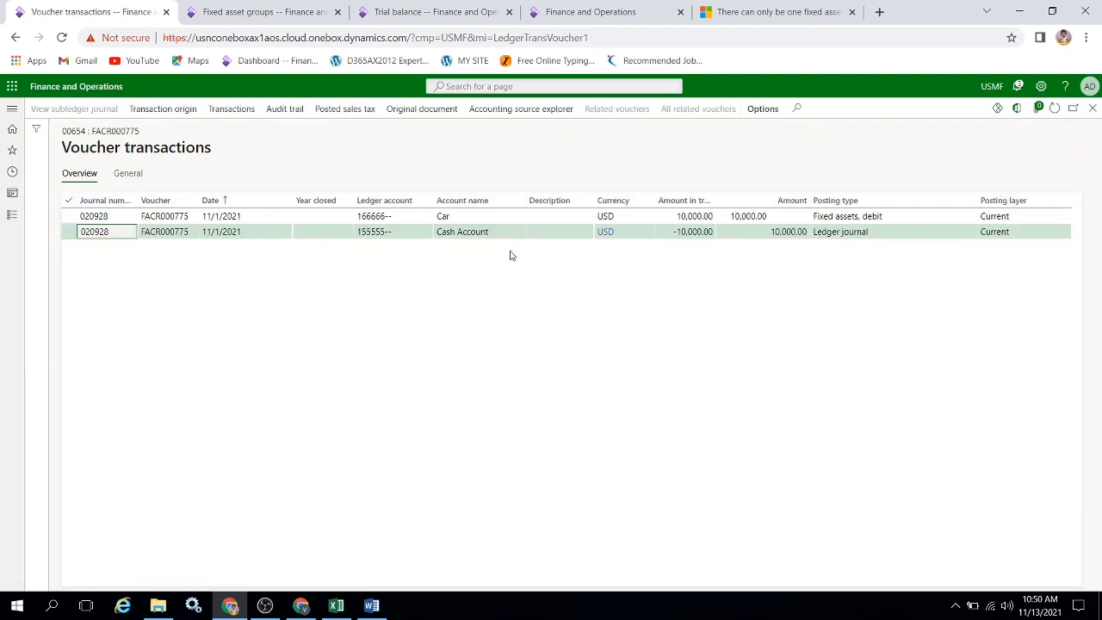
left_click(473, 216)
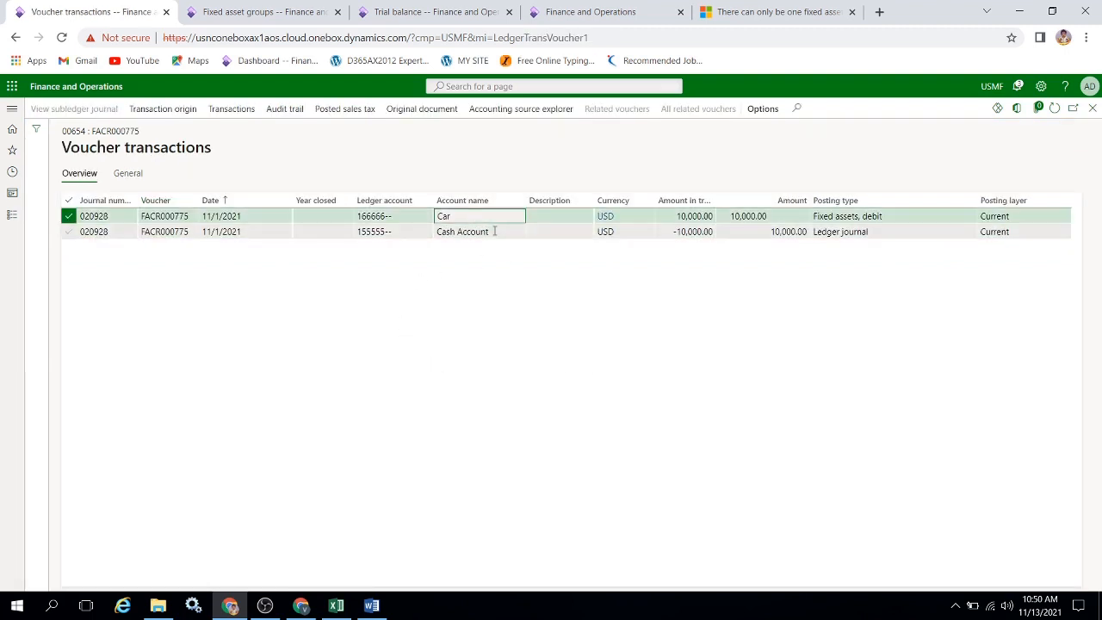
left_click(495, 231)
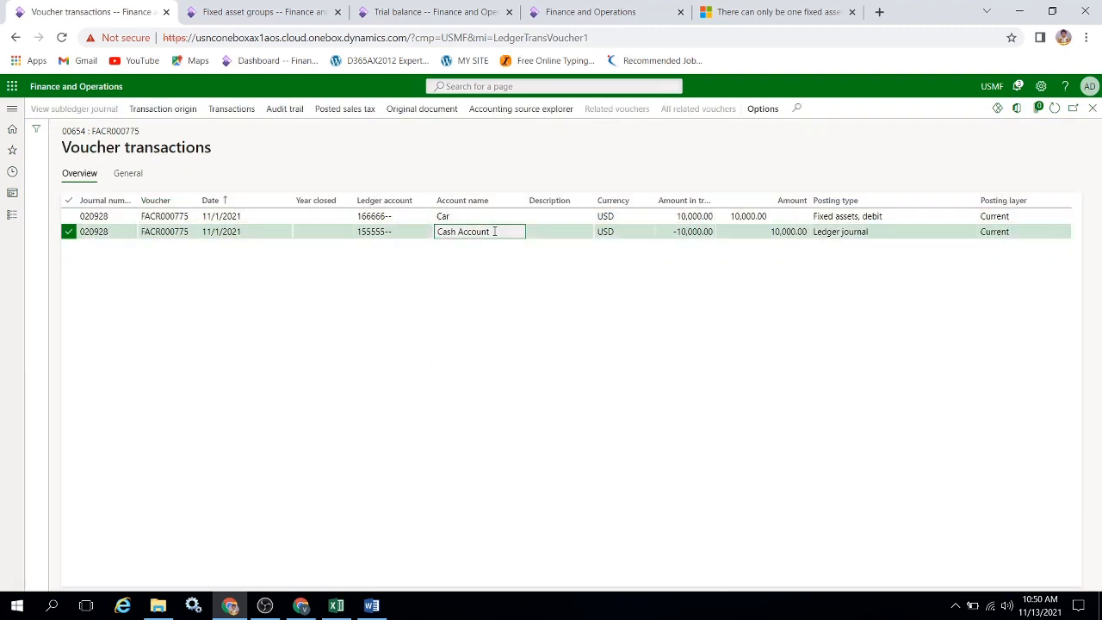
Refresh the trial balance and filter its main accounts by the account numbers copied from the worksheet.
left_click(400, 11)
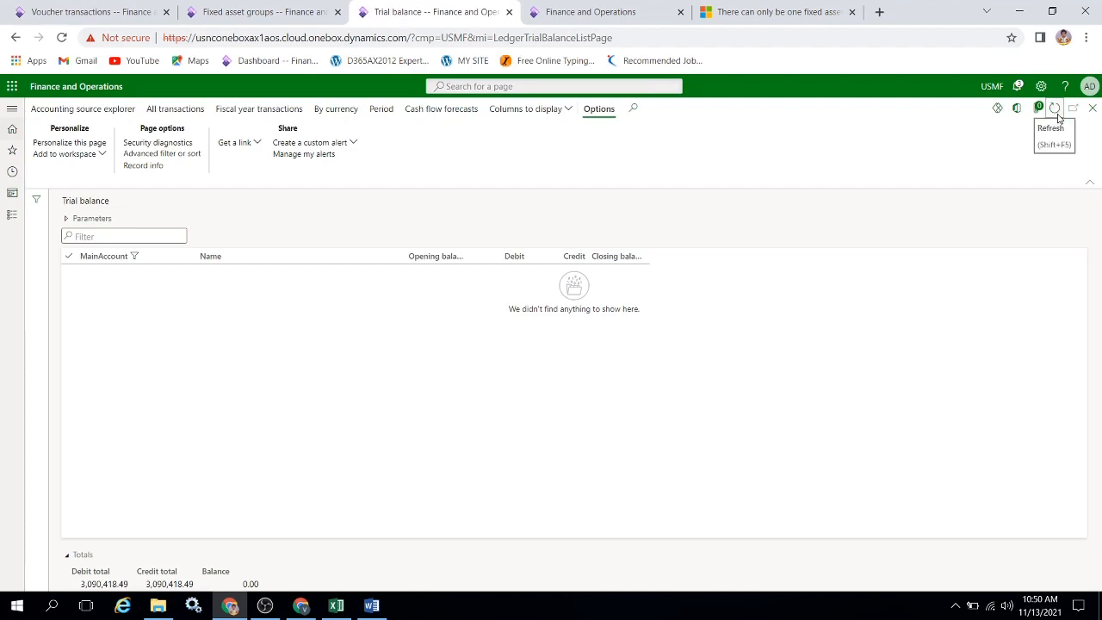
key("alt+Tab")
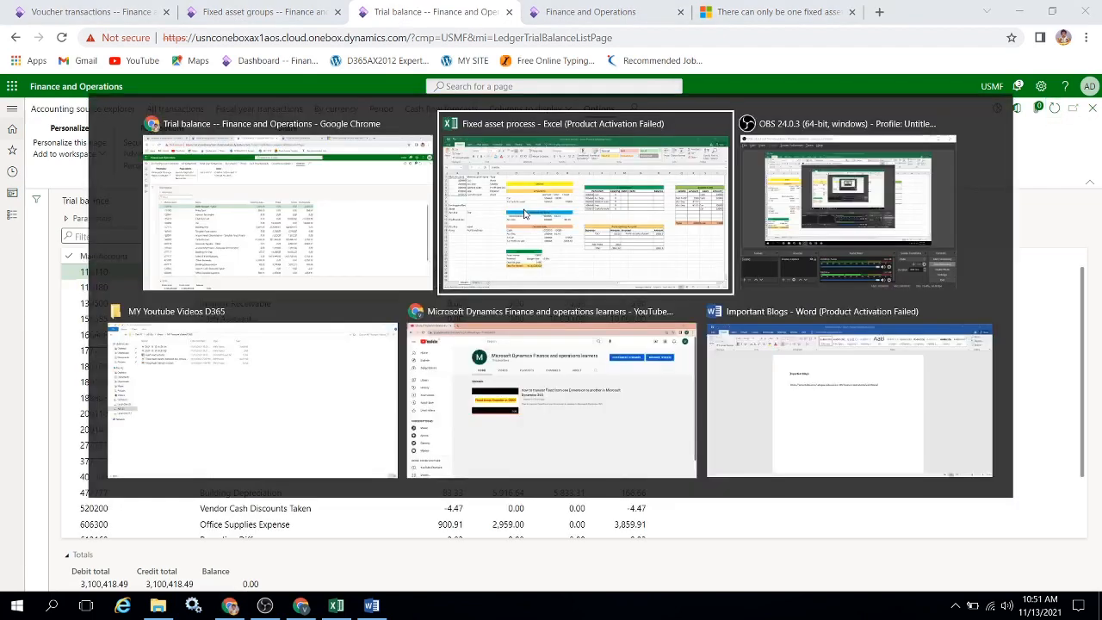
key("alt+Tab")
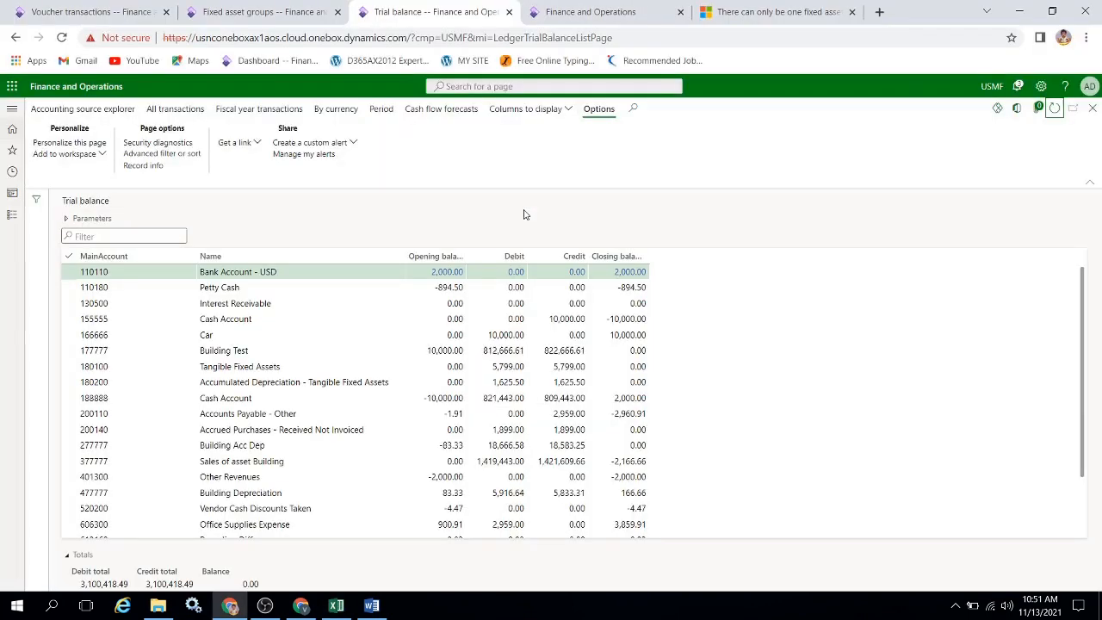
left_click(189, 258)
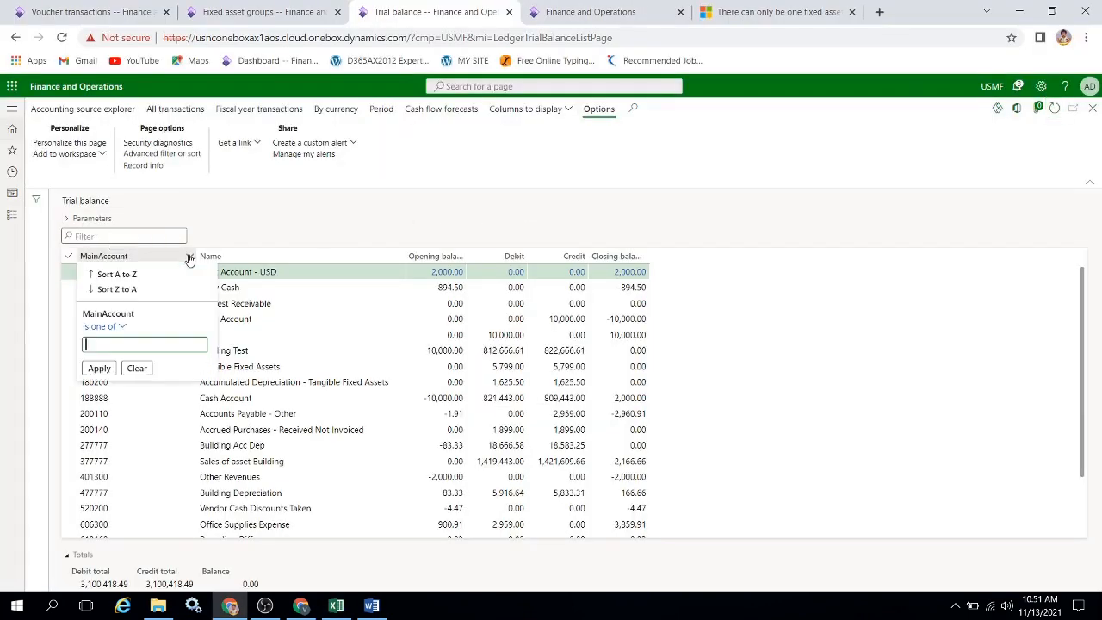
key("ctrl+v")
key("Return")
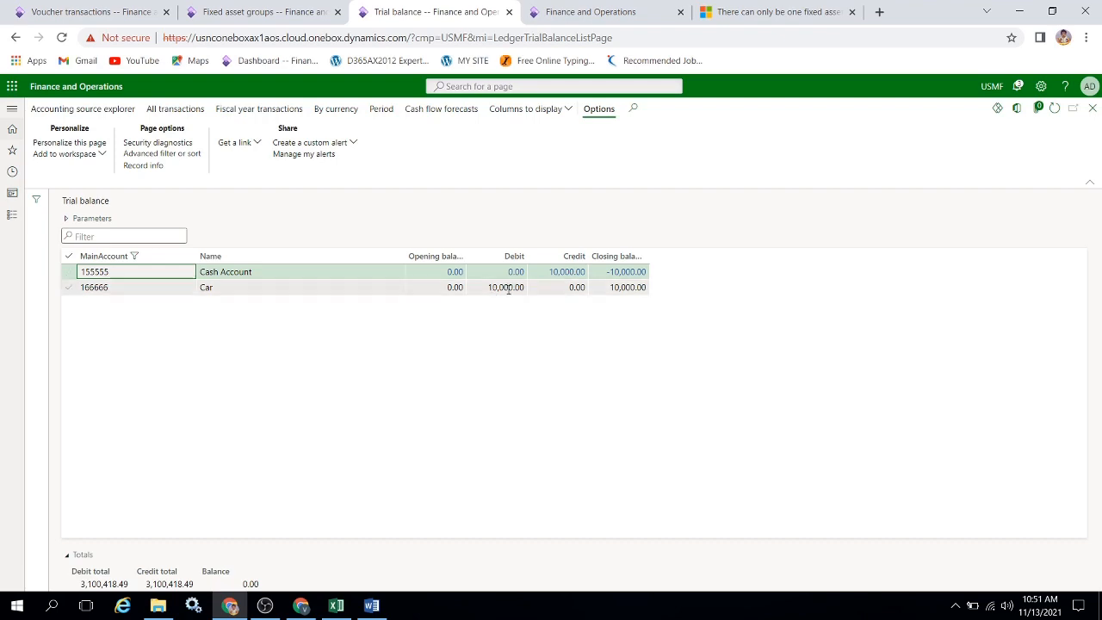
Switch to the Fixed asset process workbook in Excel and enter 10000 as the Car account's debit in the trial balance table.
key("alt+Tab")
key("alt+Tab")
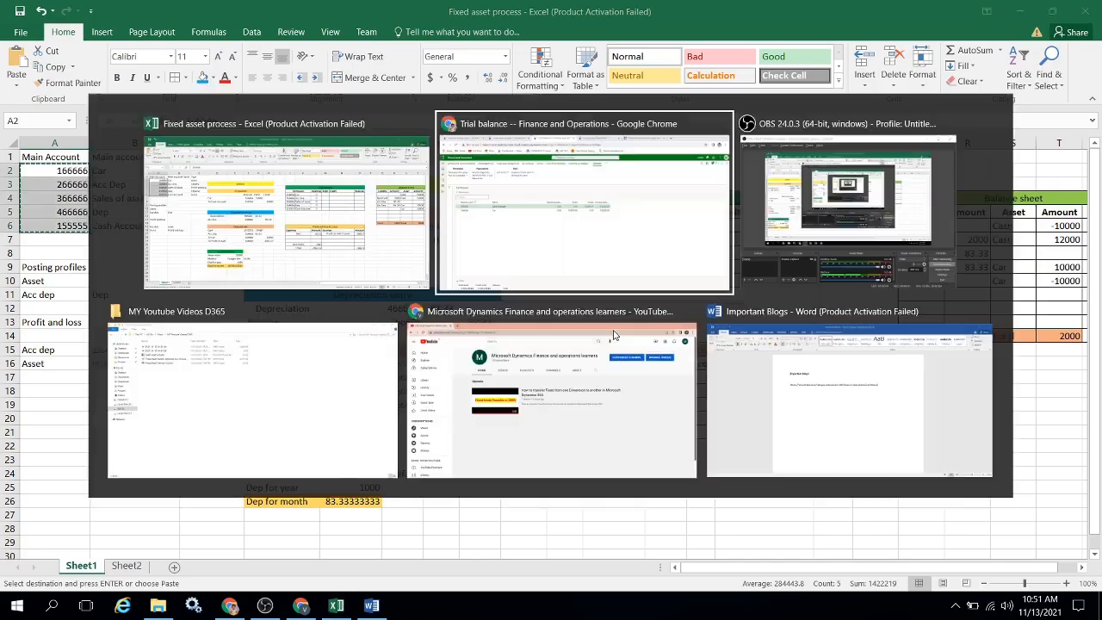
key("alt+Tab")
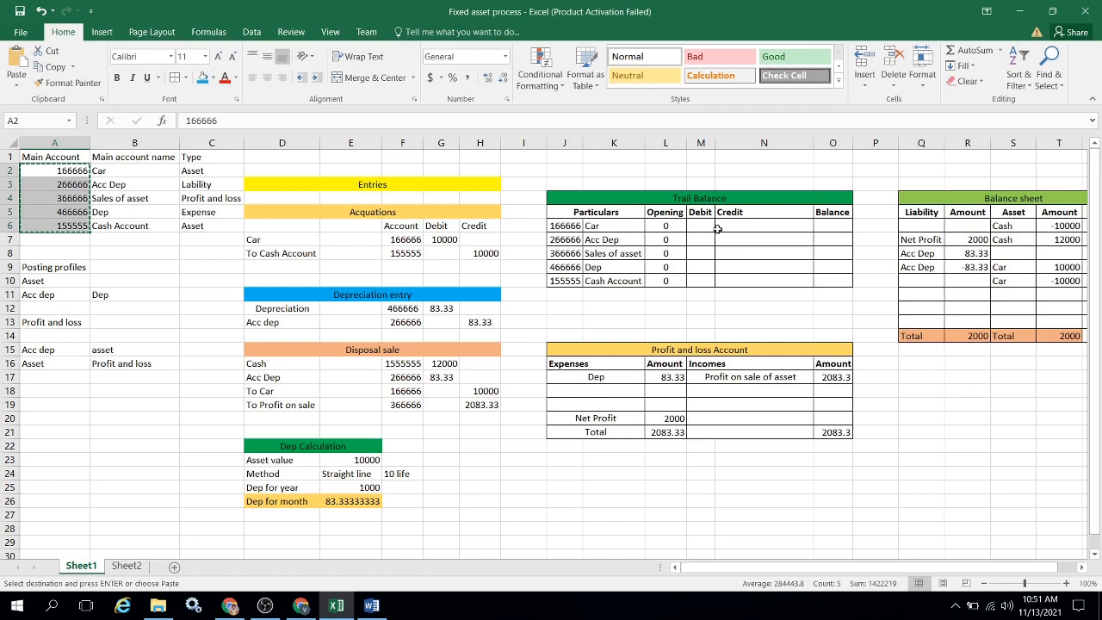
left_click(707, 226)
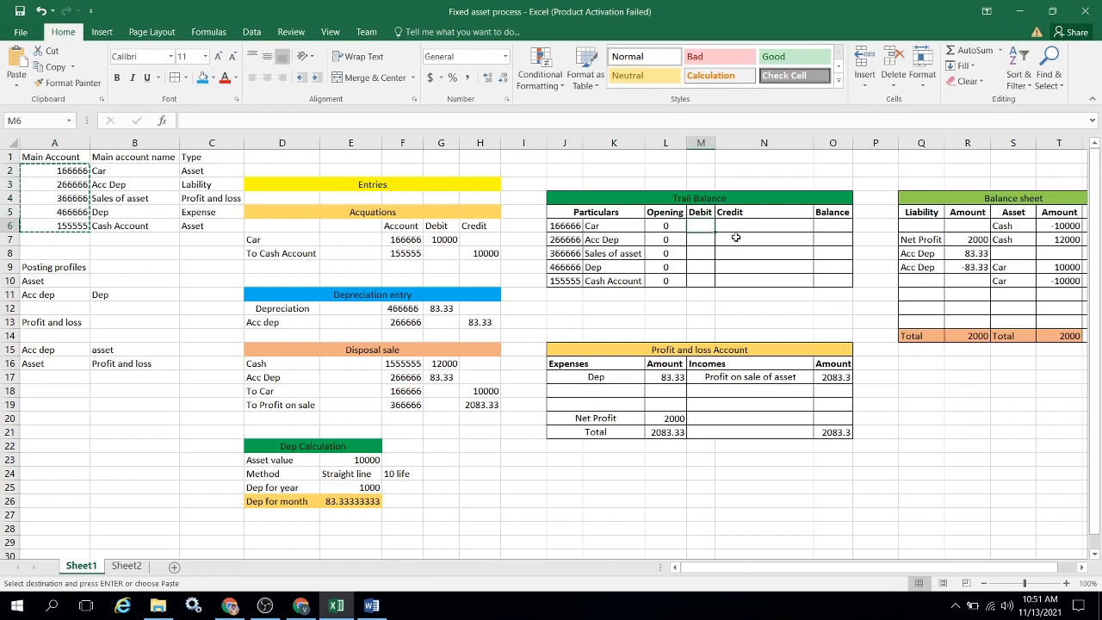
key("Right")
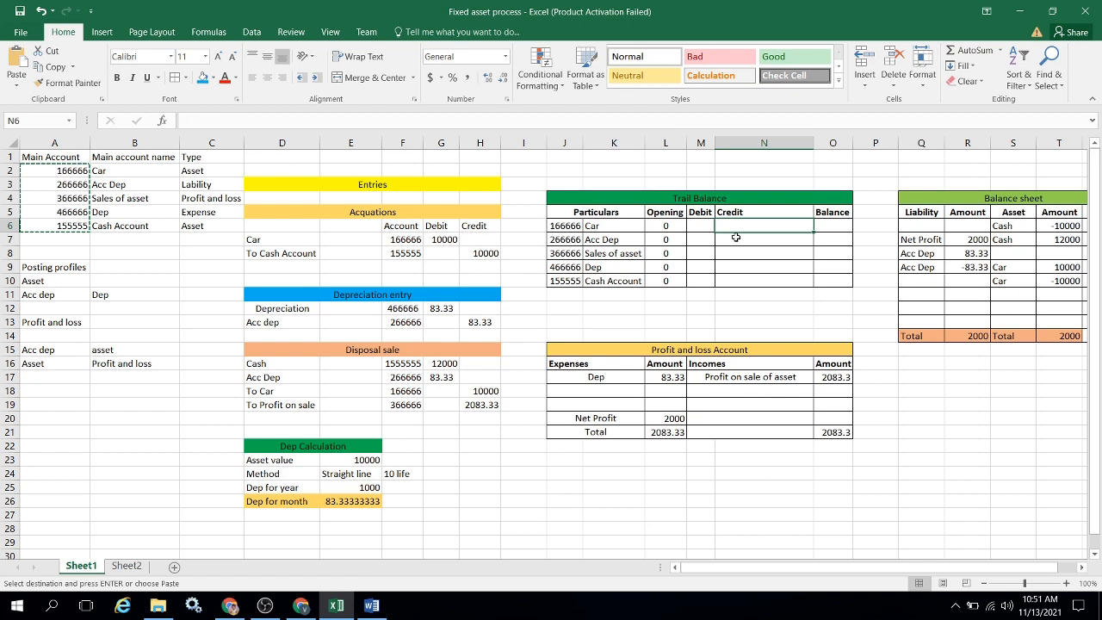
key("Left")
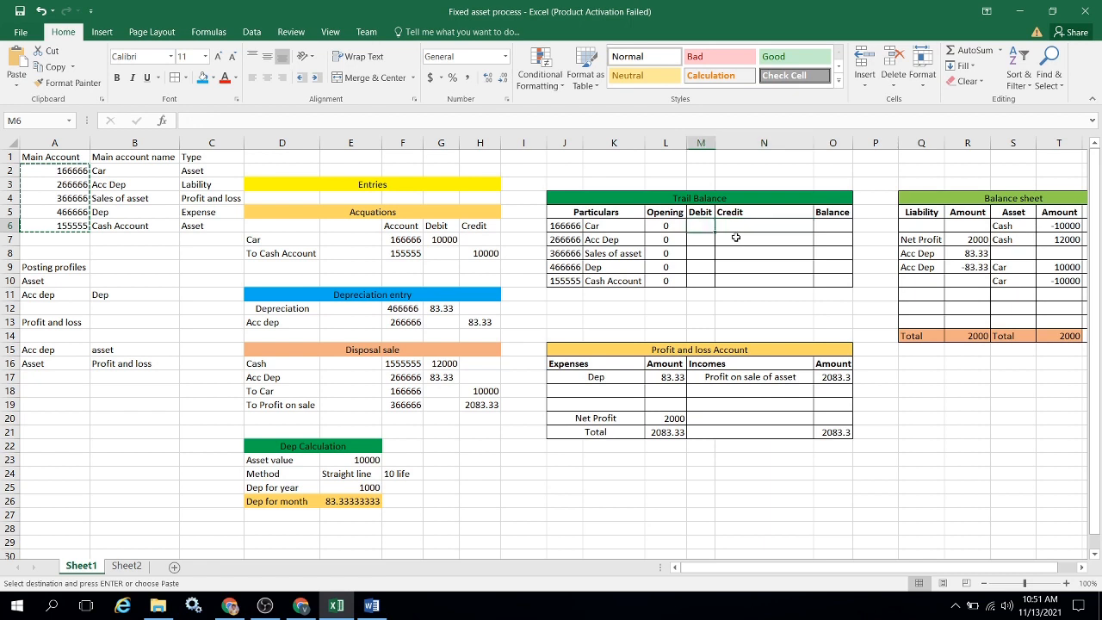
type("5000")
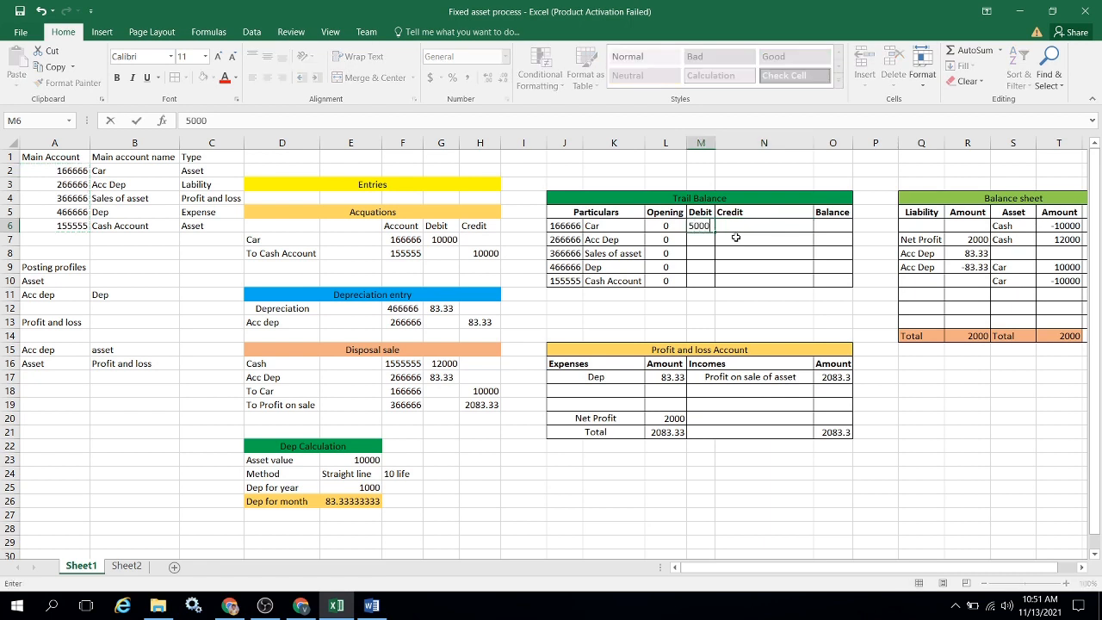
key("BackSpace")
key("BackSpace")
key("BackSpace")
type("0000")
key("Return")
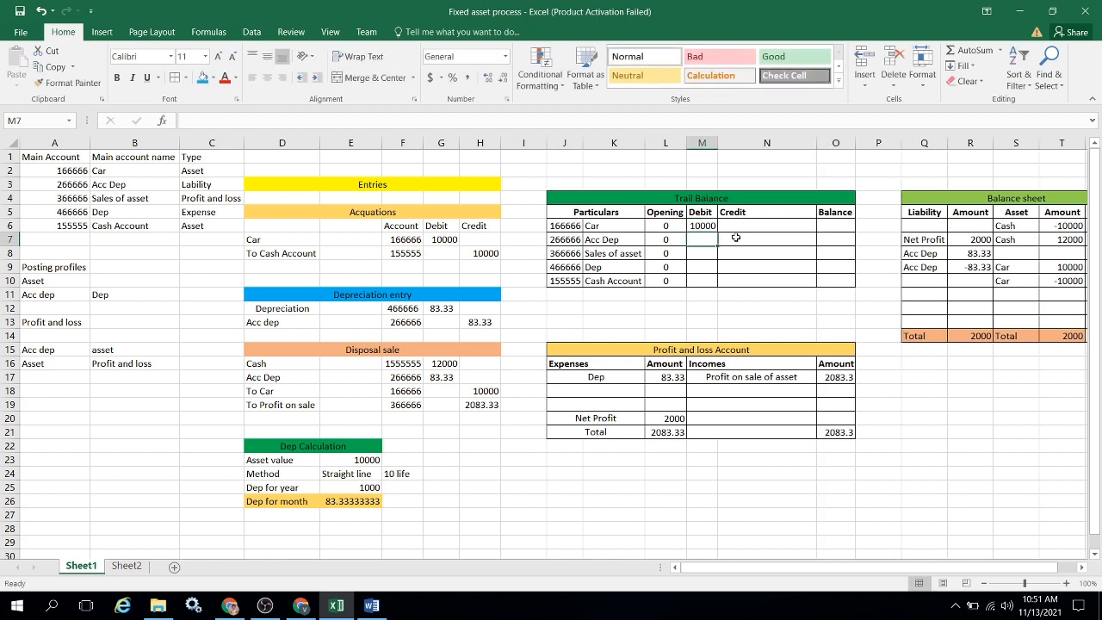
Enter 10000 as the Cash Account's credit in the trial balance table.
key("Down")
key("Down")
key("Down")
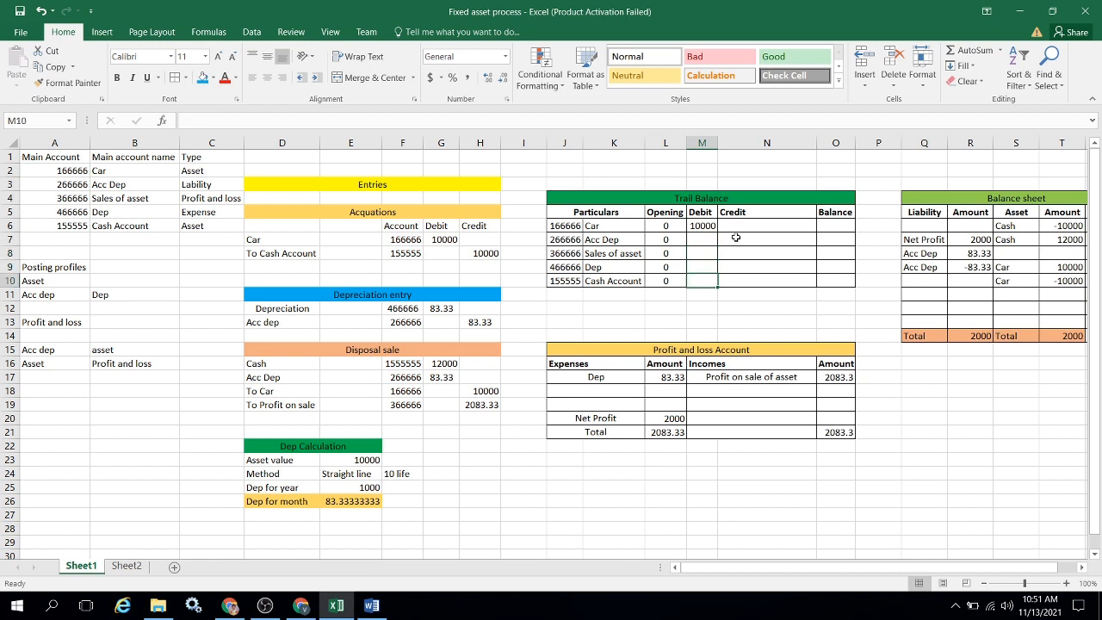
key("Right")
type("10")
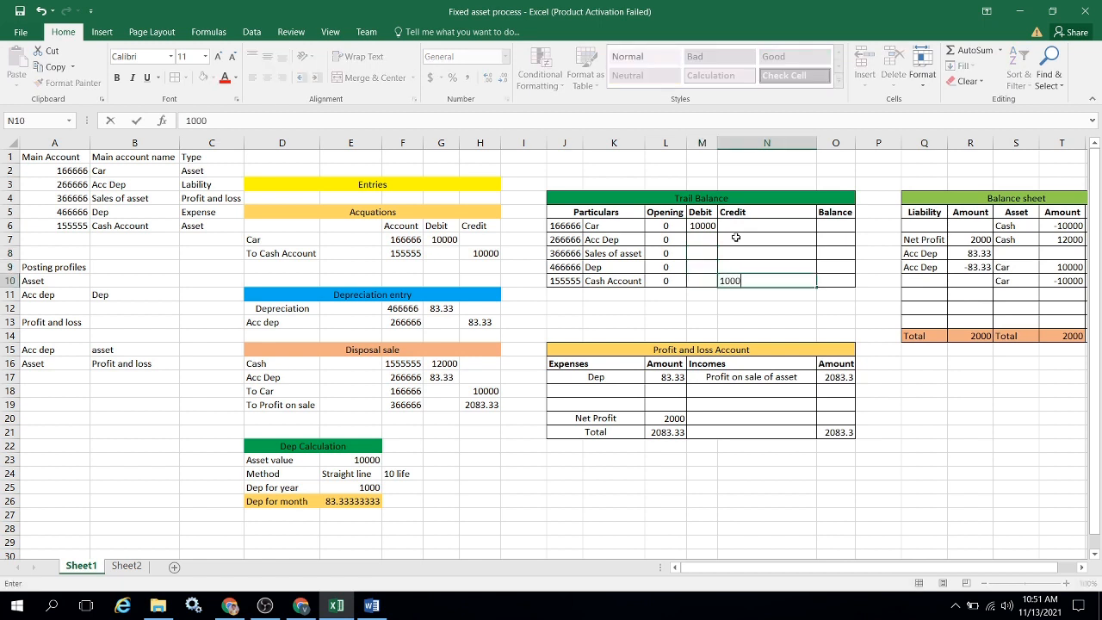
key("Return")
Compare with the Finance and Operations trial balance and enter 10000 as the Car account's balance in the Excel table.
key("Up")
key("Up")
key("Up")
key("Up")
key("Up")
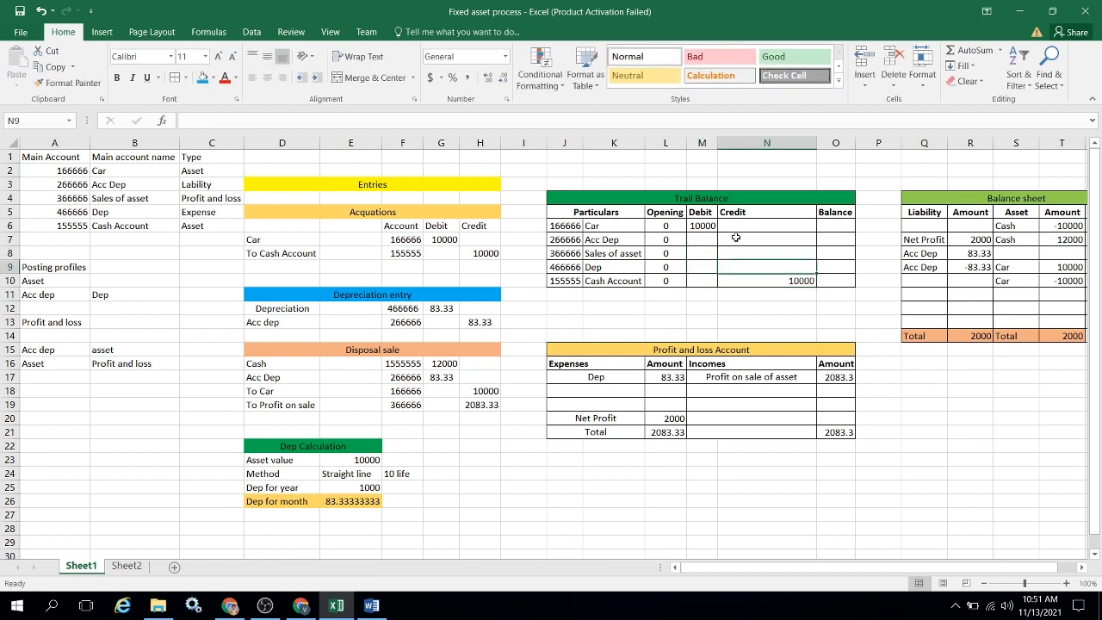
key("Right")
key("alt+Tab")
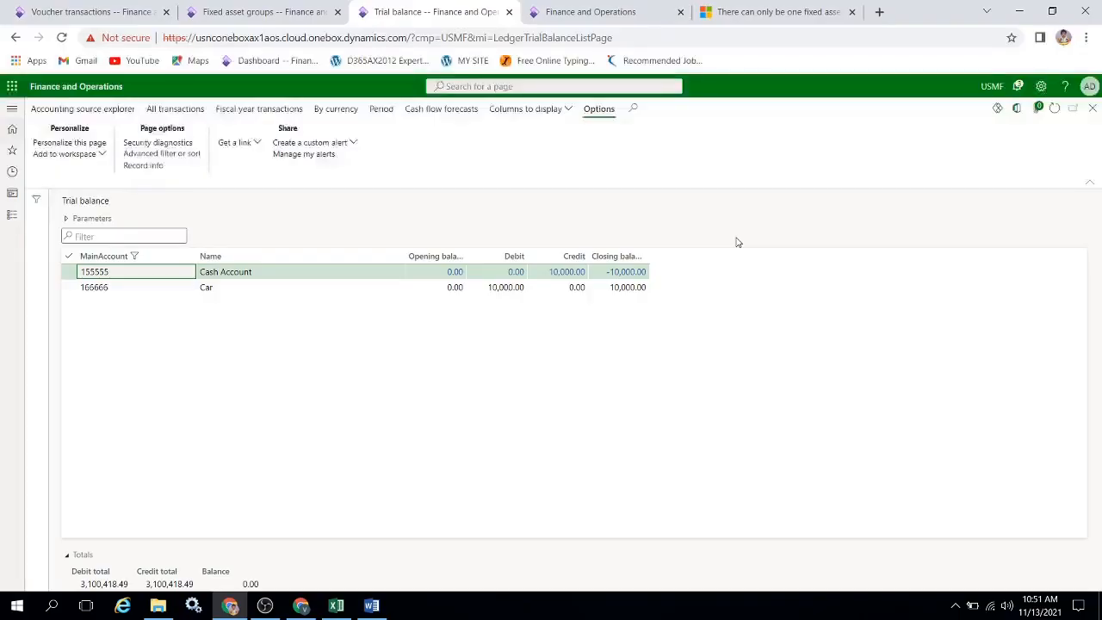
key("alt+Tab")
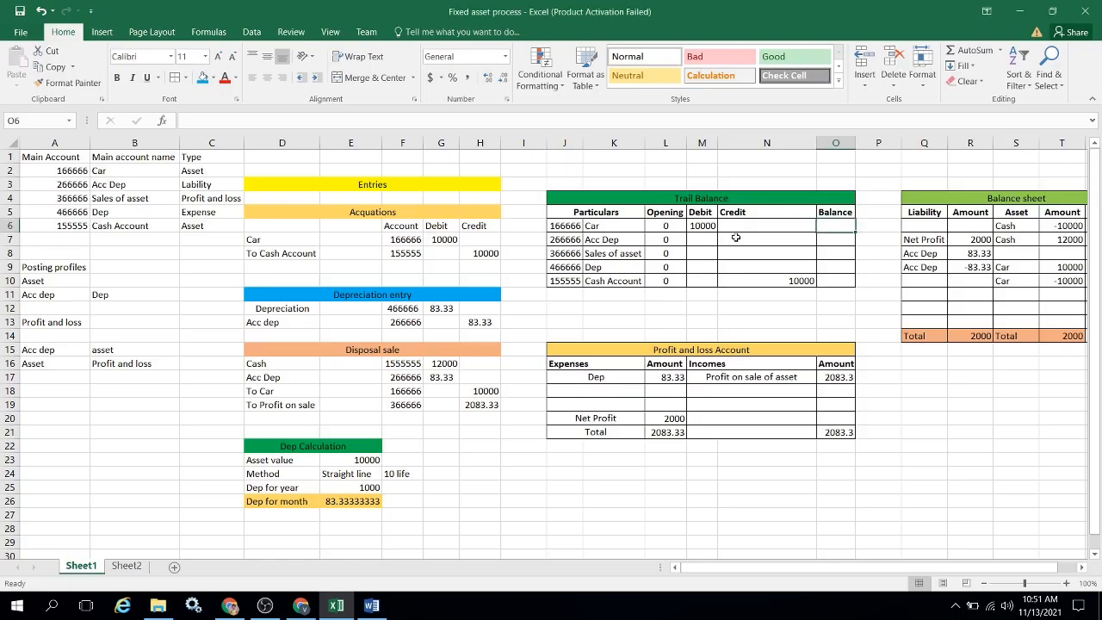
type("10000")
key("Return")
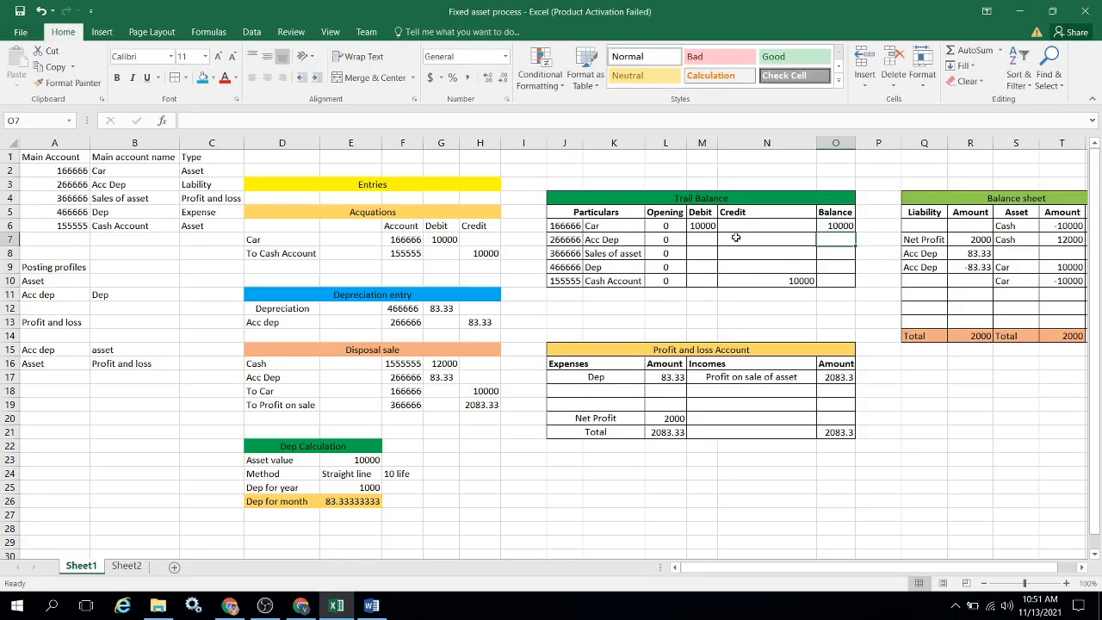
Enter -10000 as the Cash Account's balance in the trial balance table.
key("Down")
key("Down")
key("Down")
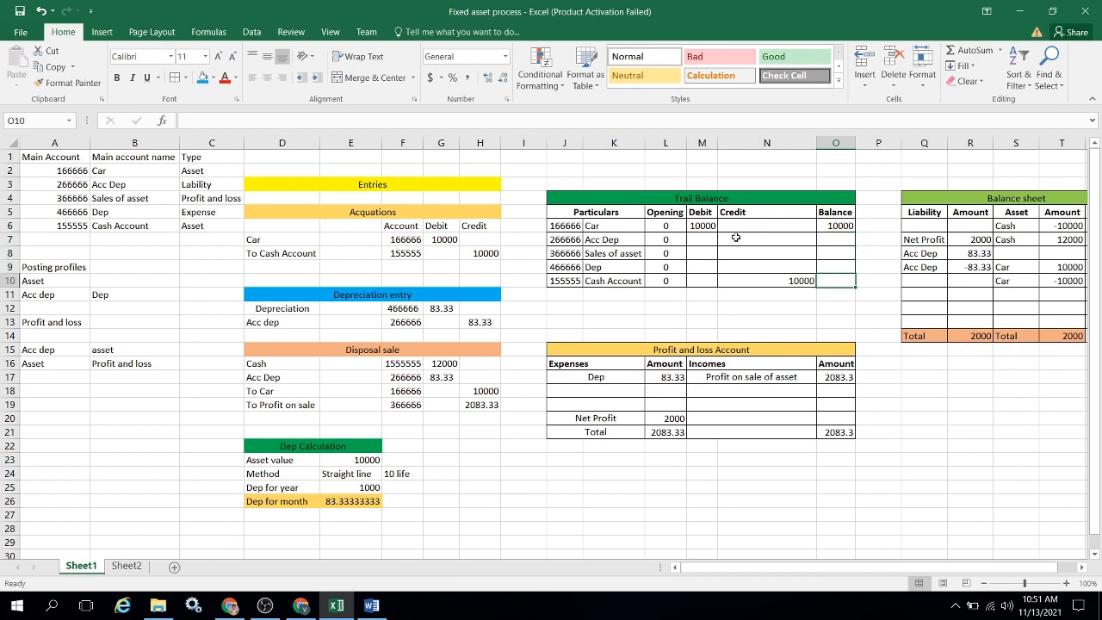
type("-1000")
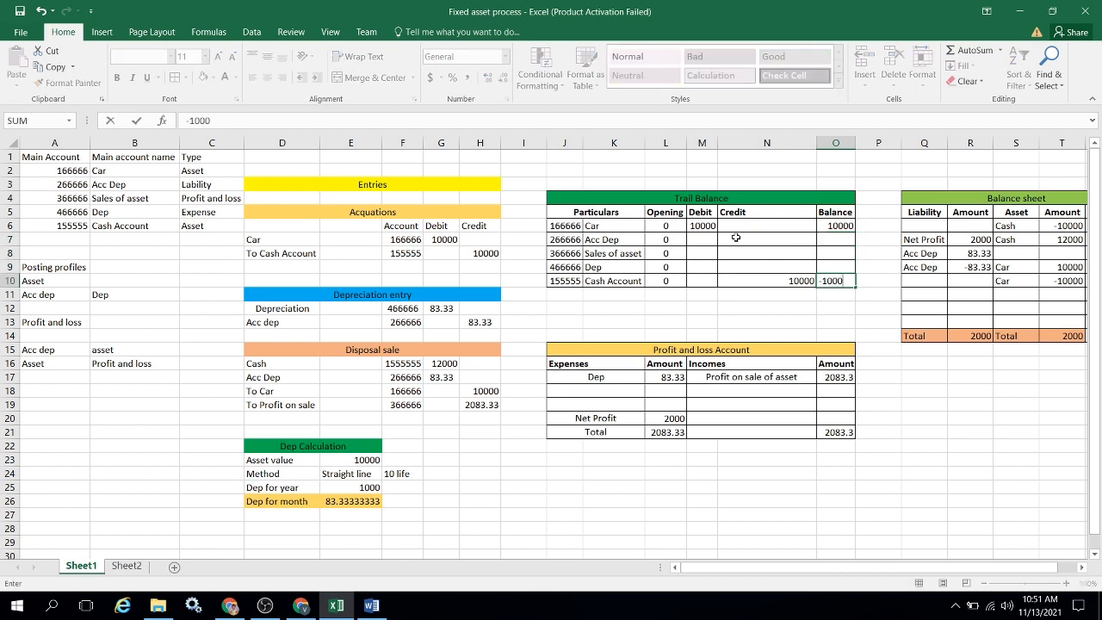
type("0")
key("Return")
Compare the Cash and Car amounts in the balance sheet with the corresponding trial balance figures.
key("Right")
key("Right")
key("Right")
key("Right")
key("Right")
key("Right")
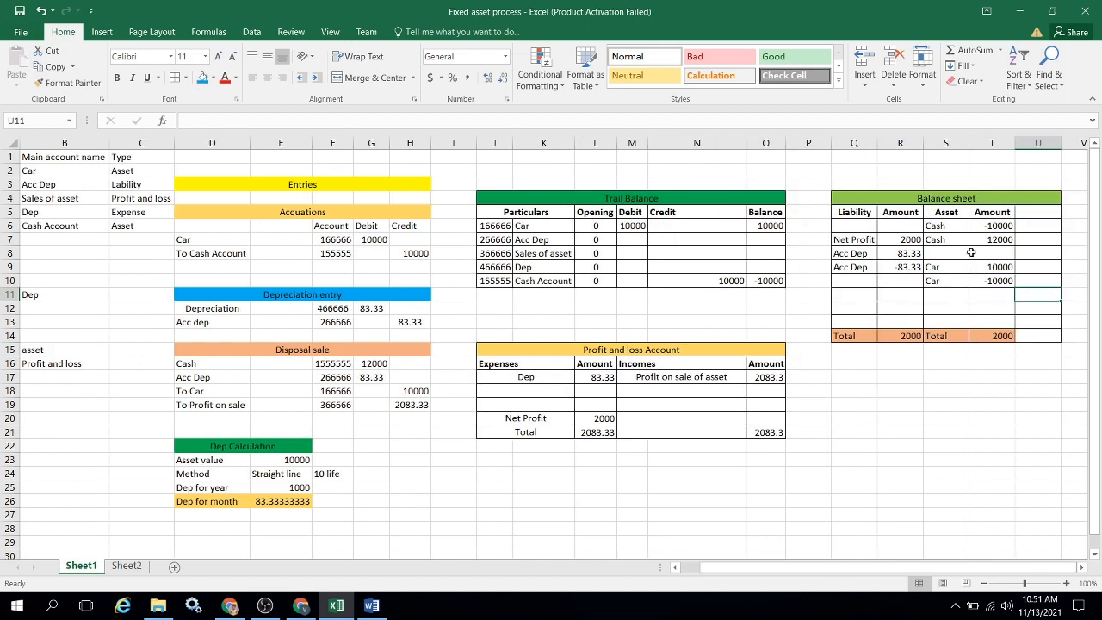
left_click(983, 226)
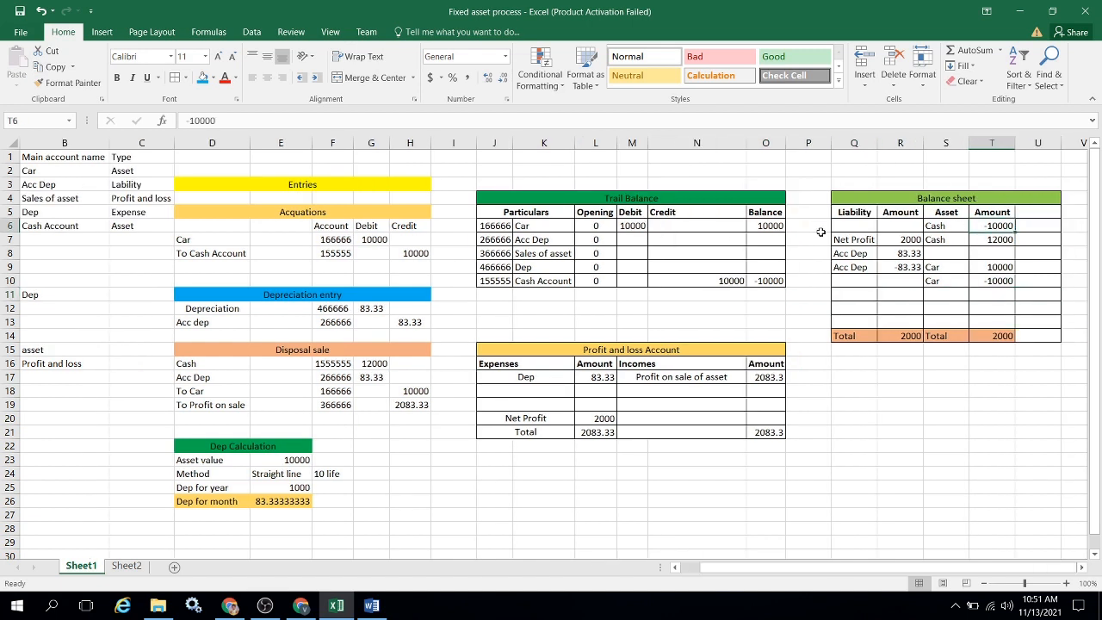
left_click(765, 281)
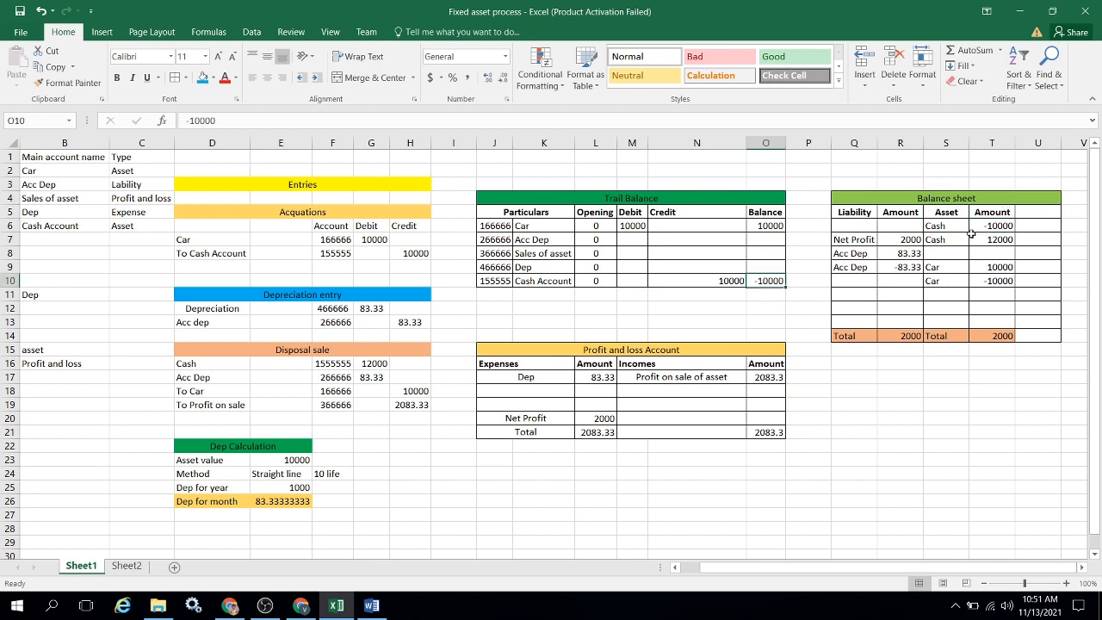
left_click(998, 226)
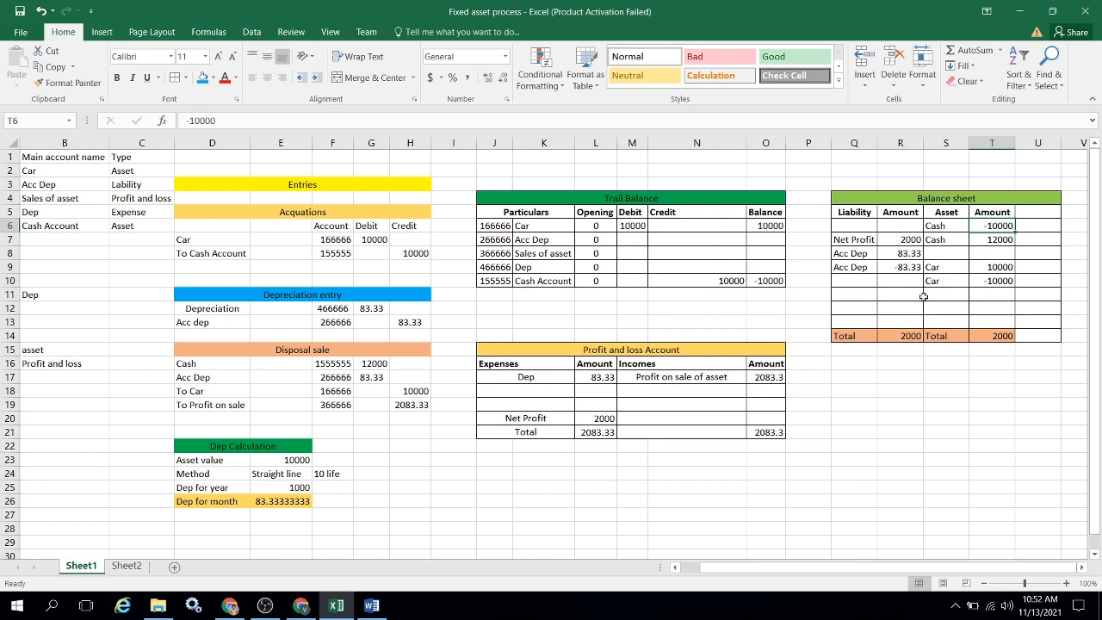
left_click(629, 227)
left_click(982, 266)
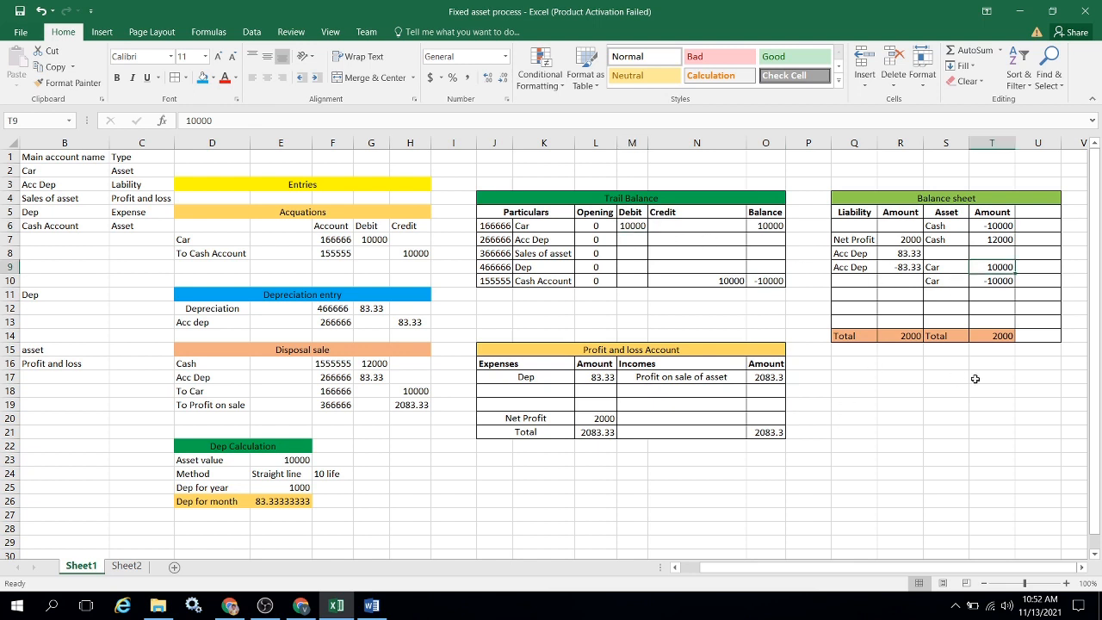
Switch to Finance and Operations and open the books of fixed asset Car-0001 from the fixed assets list.
key("alt+Tab")
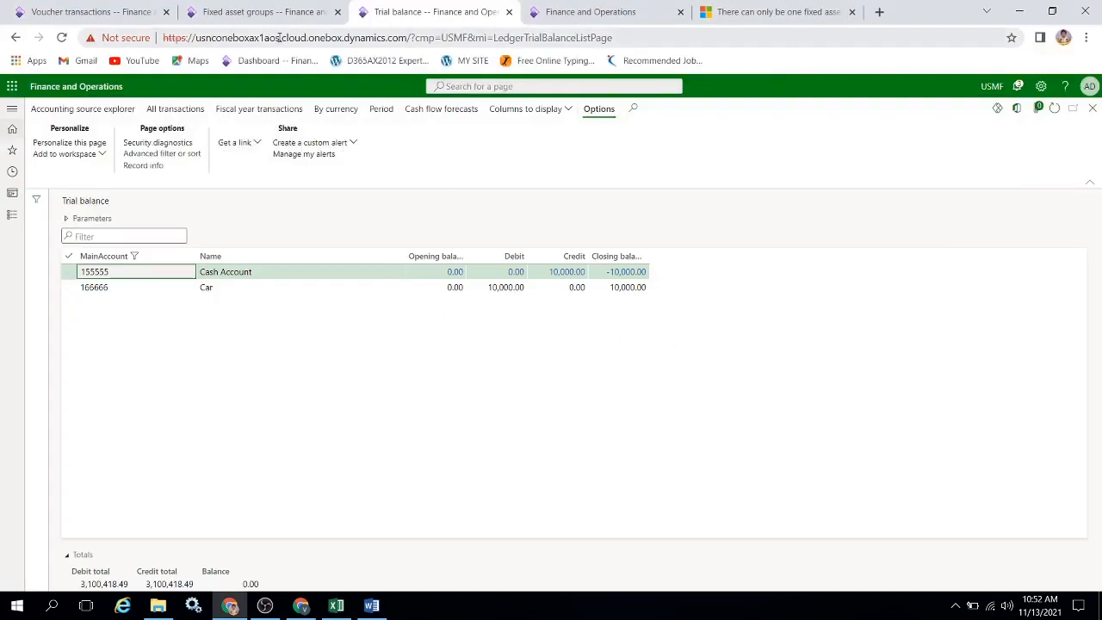
left_click(267, 12)
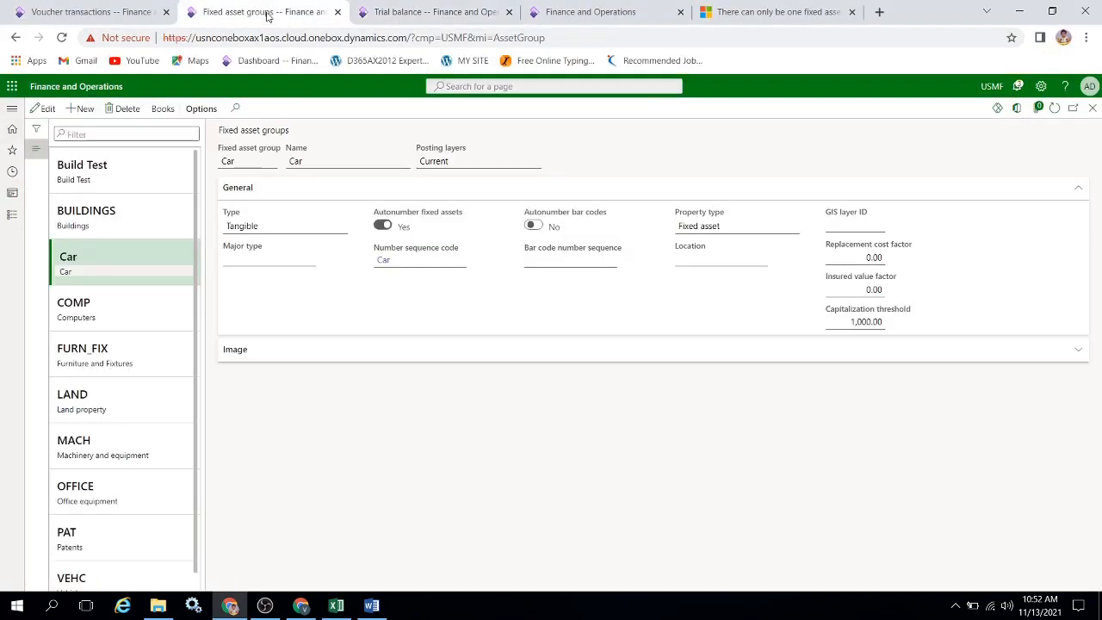
left_click(12, 219)
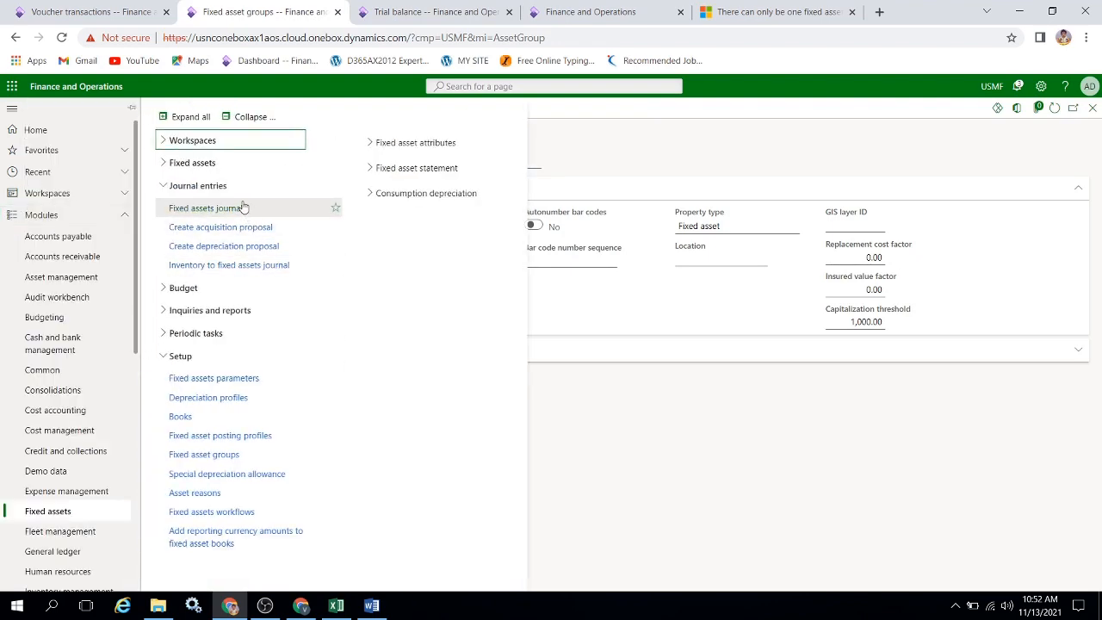
left_click(215, 163)
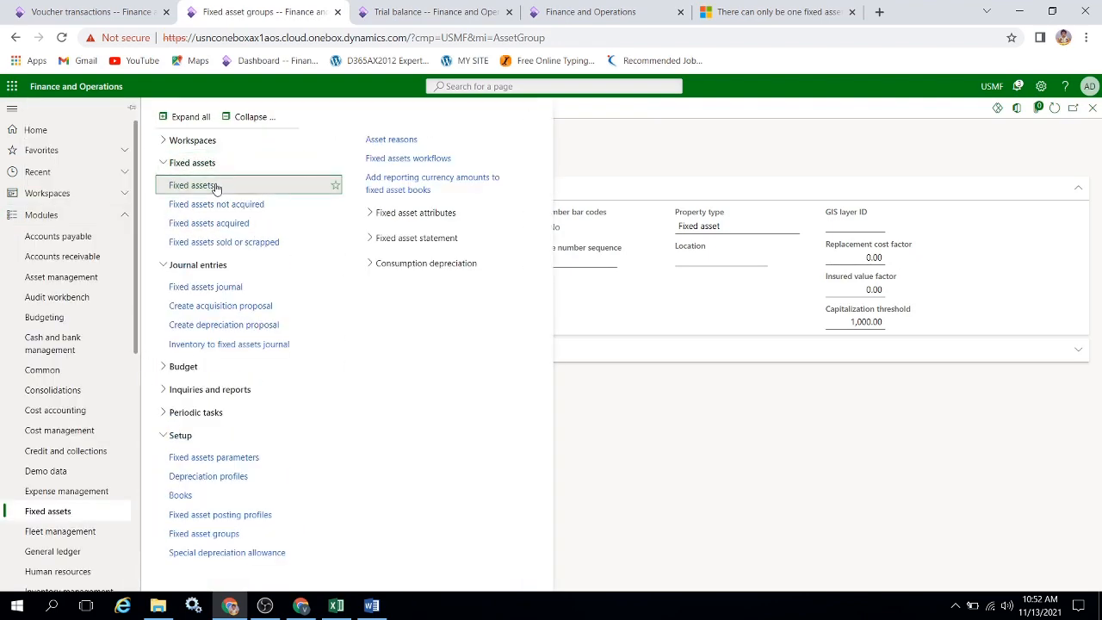
left_click(183, 182)
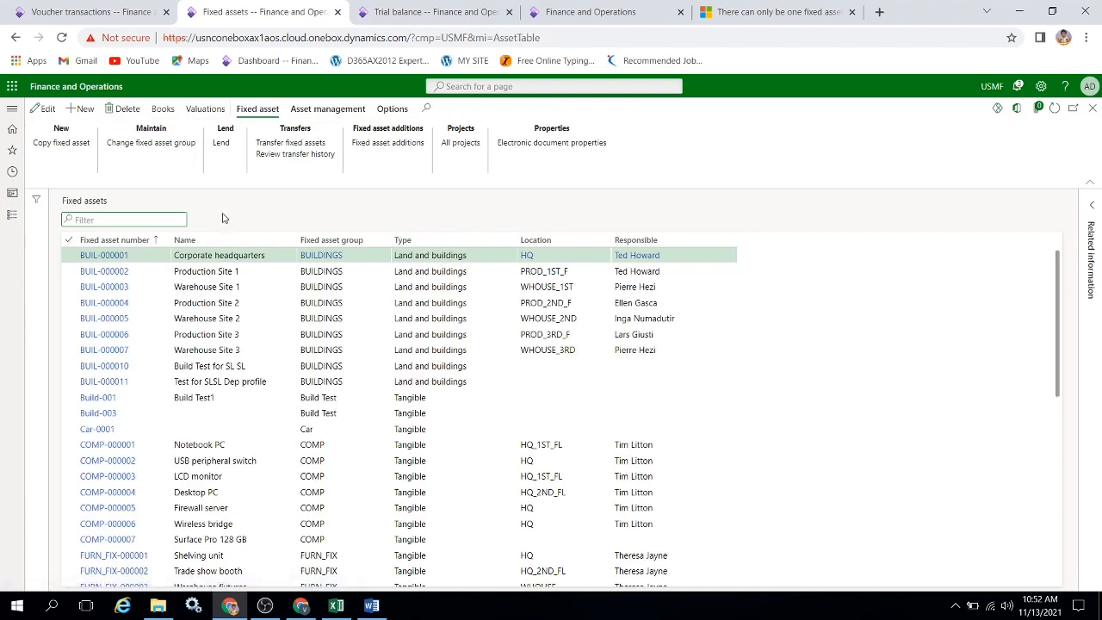
left_click(206, 428)
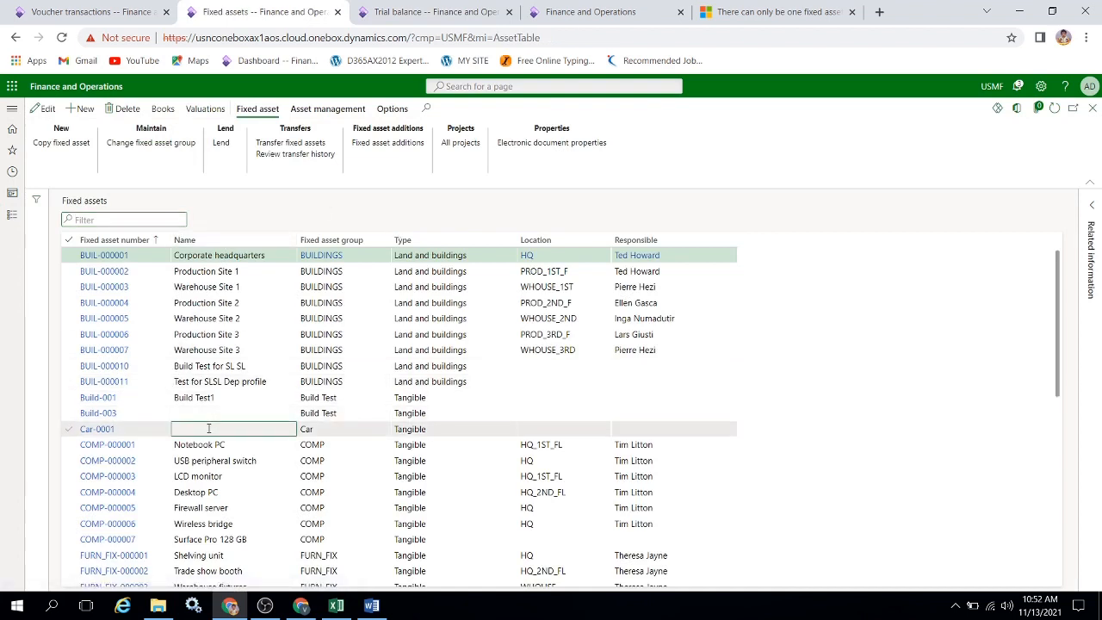
left_click(172, 113)
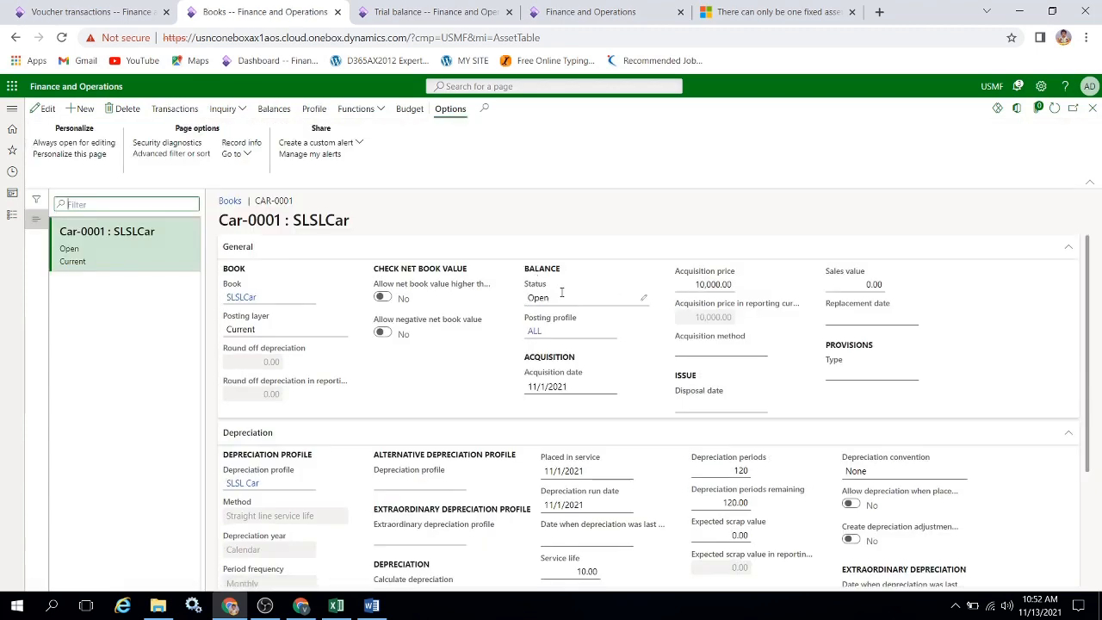
Review the fixed asset balances of Car-0001's SLSLCar book and return to the fixed assets list.
mouse_move(561, 293)
left_click(273, 109)
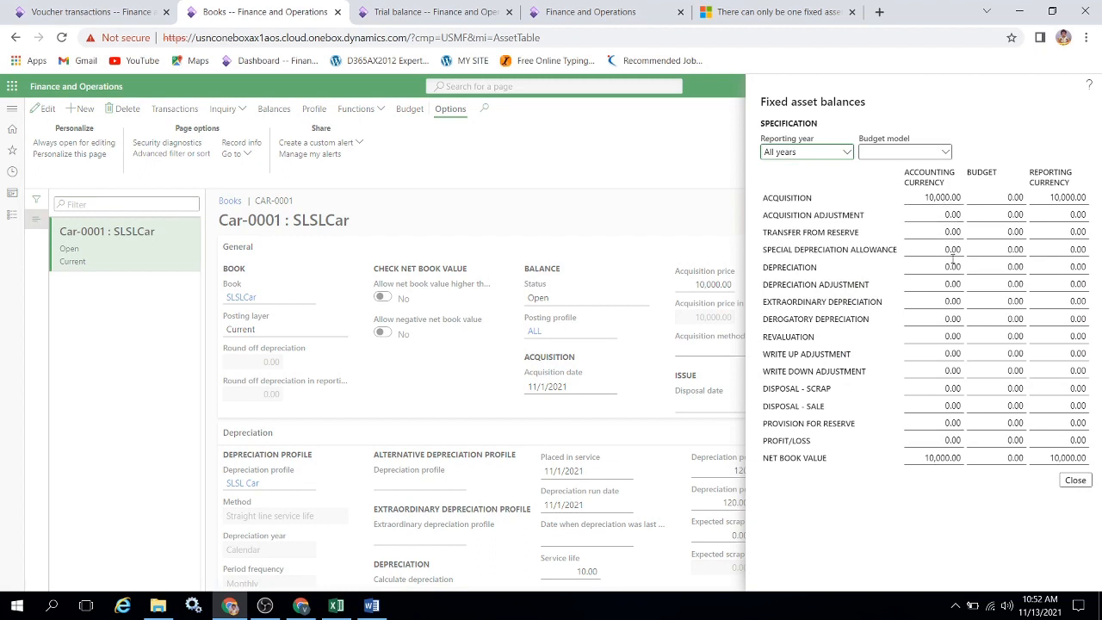
left_click(1075, 481)
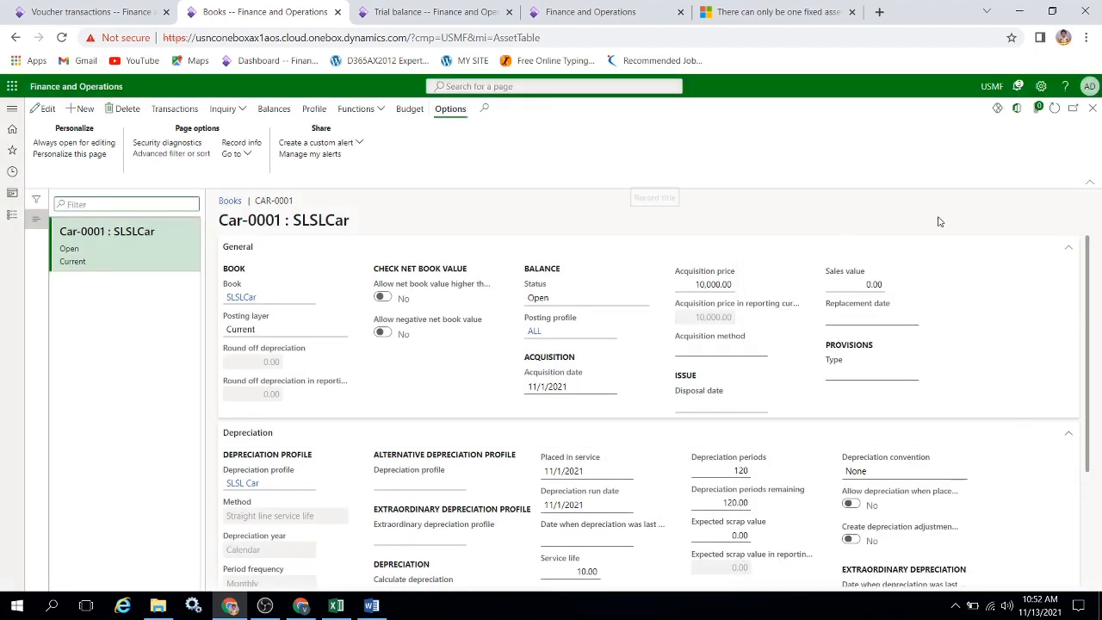
left_click(1092, 108)
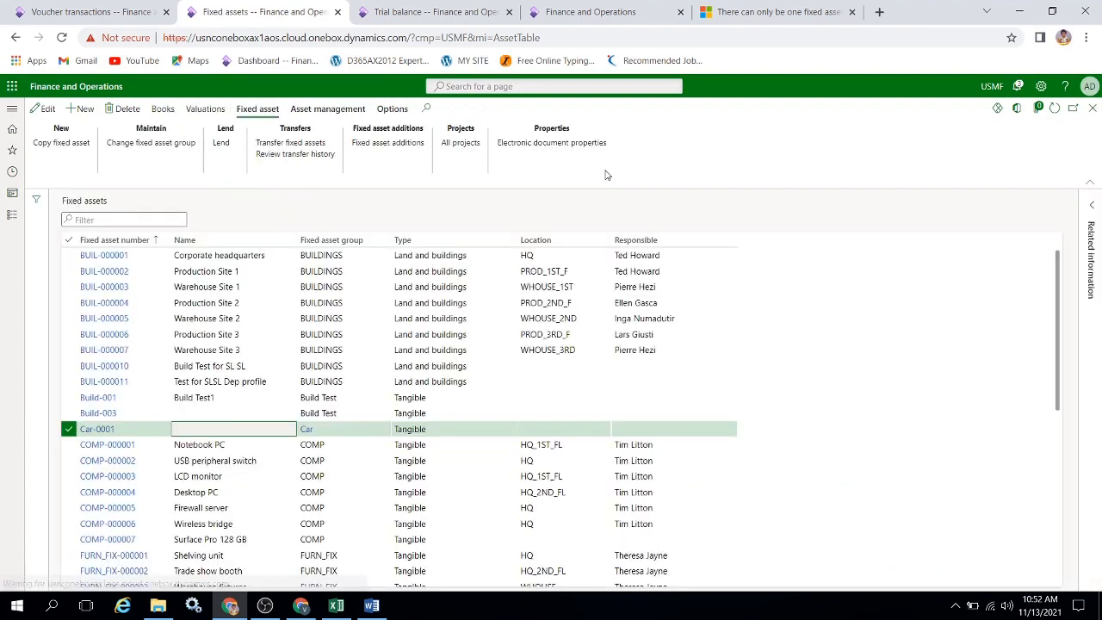
Check the Finance and Operations trial balance, then examine the Car and Cash Account acquisition entries in the Excel workbook.
left_click(470, 12)
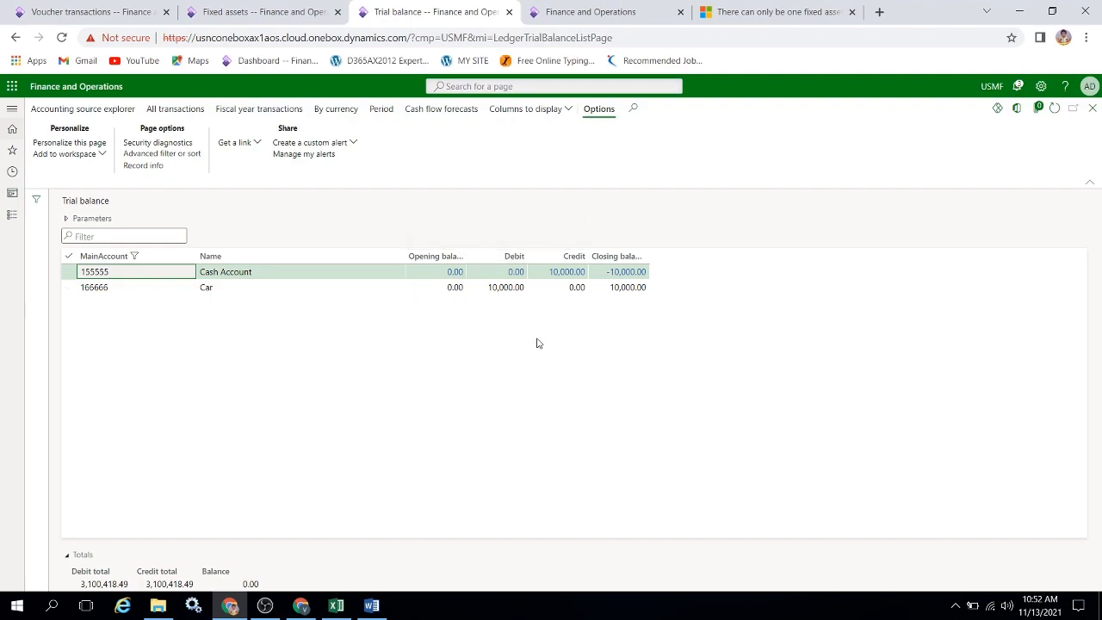
key("alt+Tab")
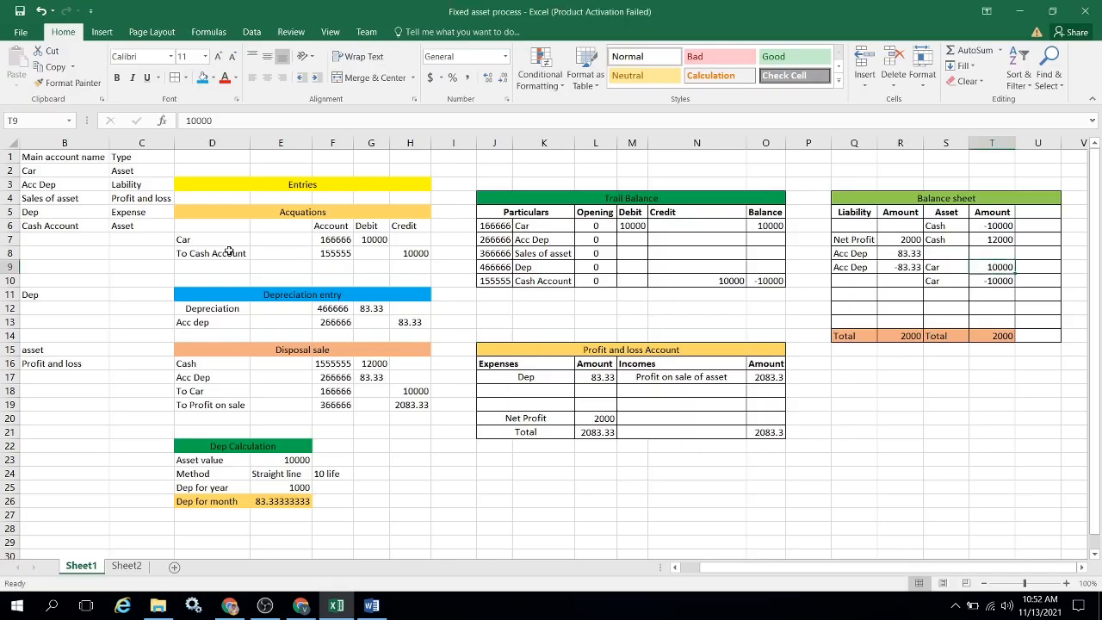
left_click(223, 244)
key("shift+Right")
key("shift+Right")
key("shift+Down")
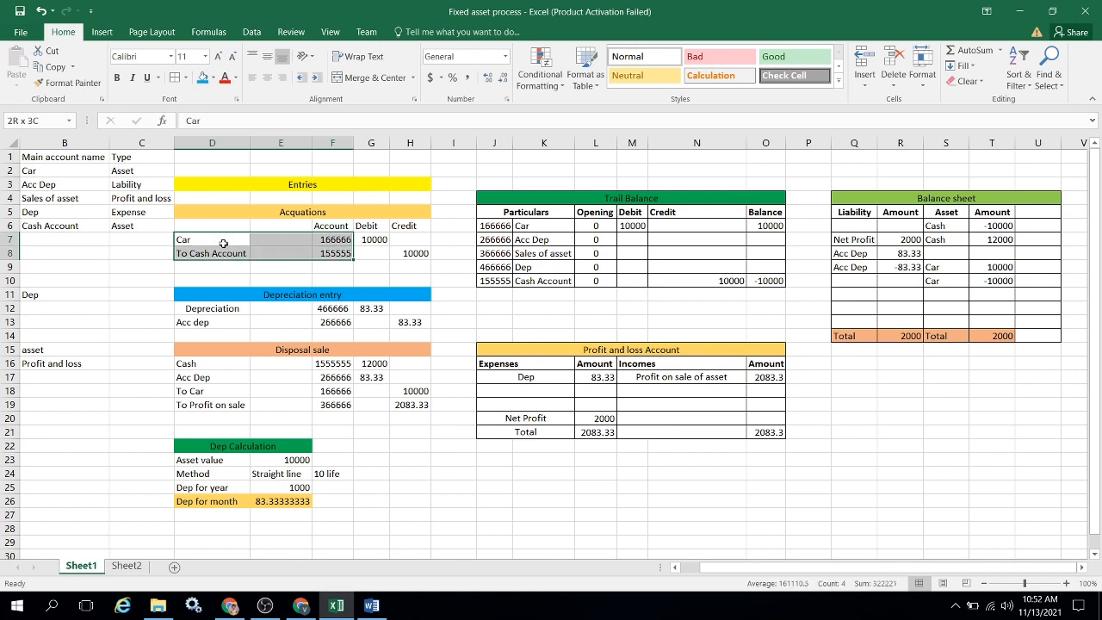
key("shift+Right")
key("shift+Right")
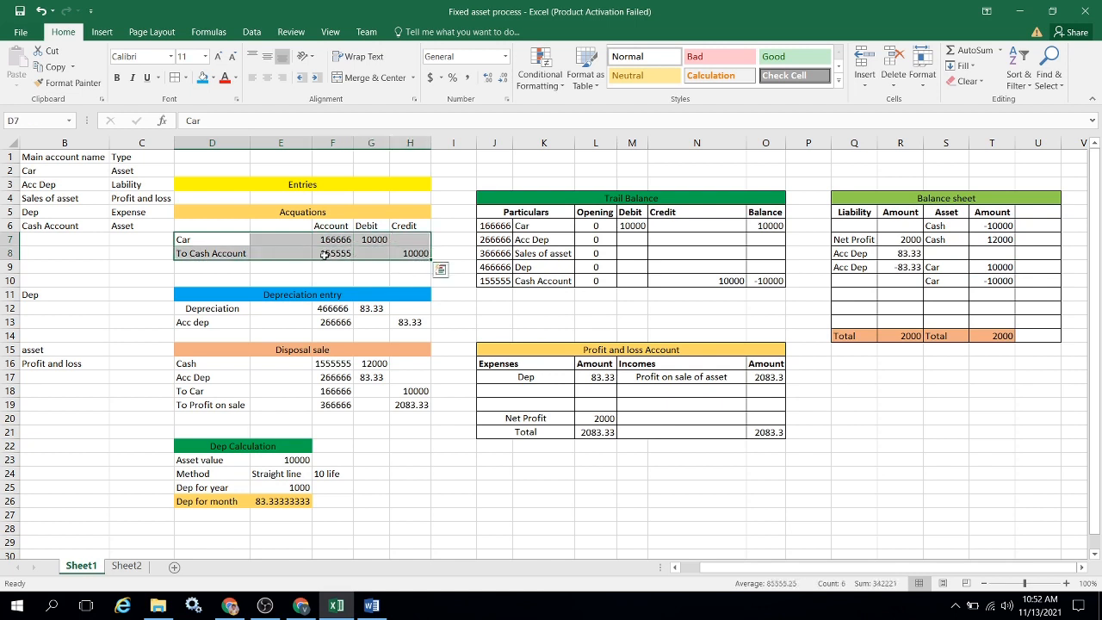
left_click(882, 404)
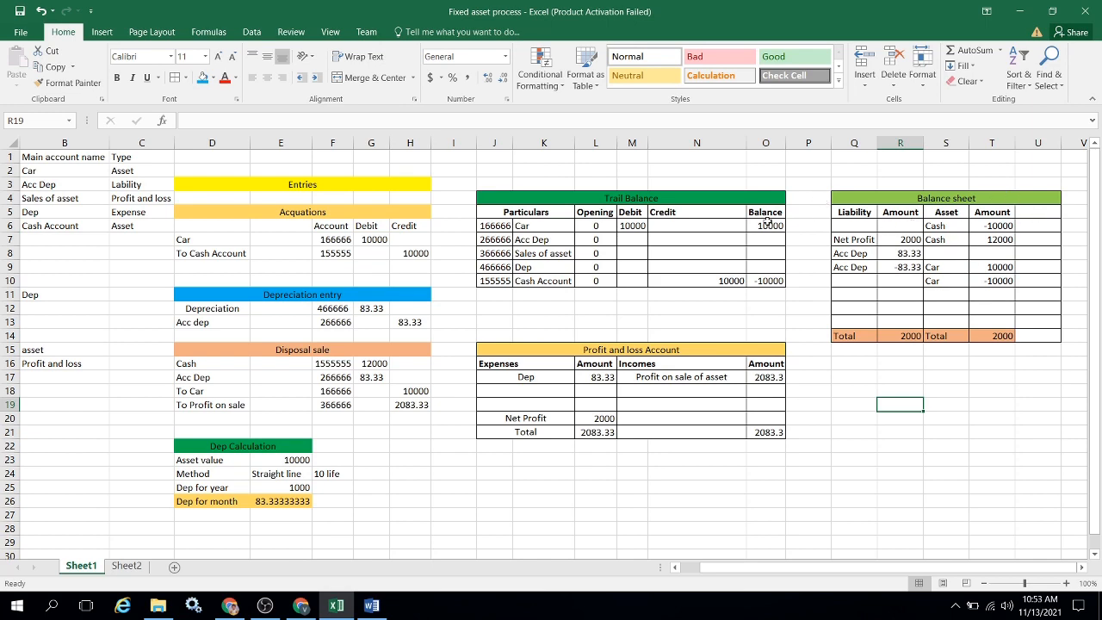
Switch to Finance and Operations and go back from the voucher transactions to the fixed asset journal list.
key("alt+Tab")
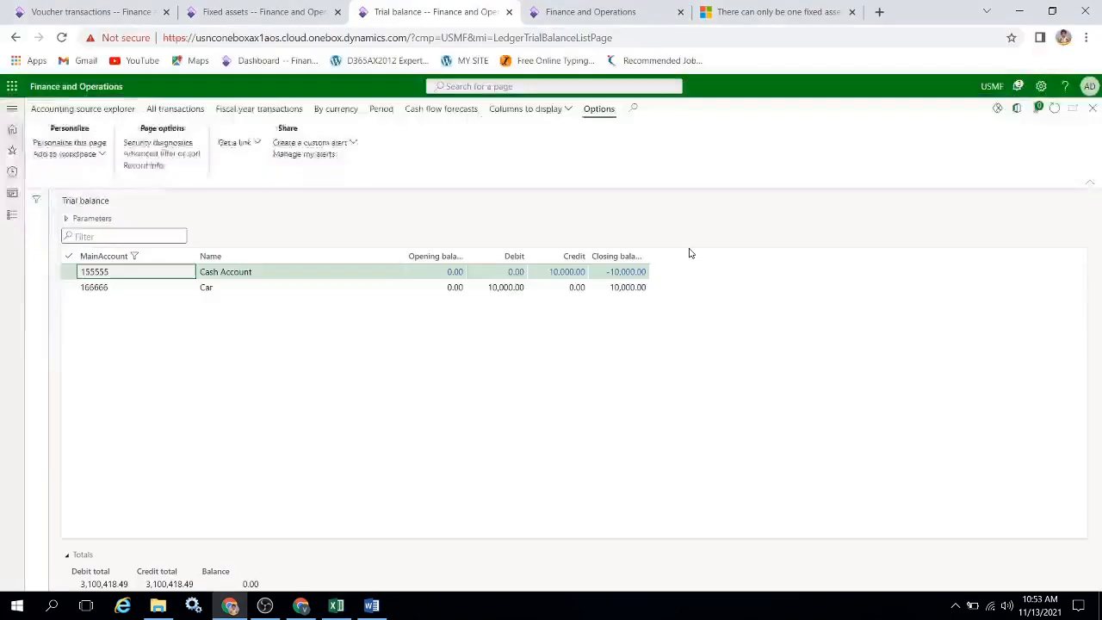
left_click(249, 10)
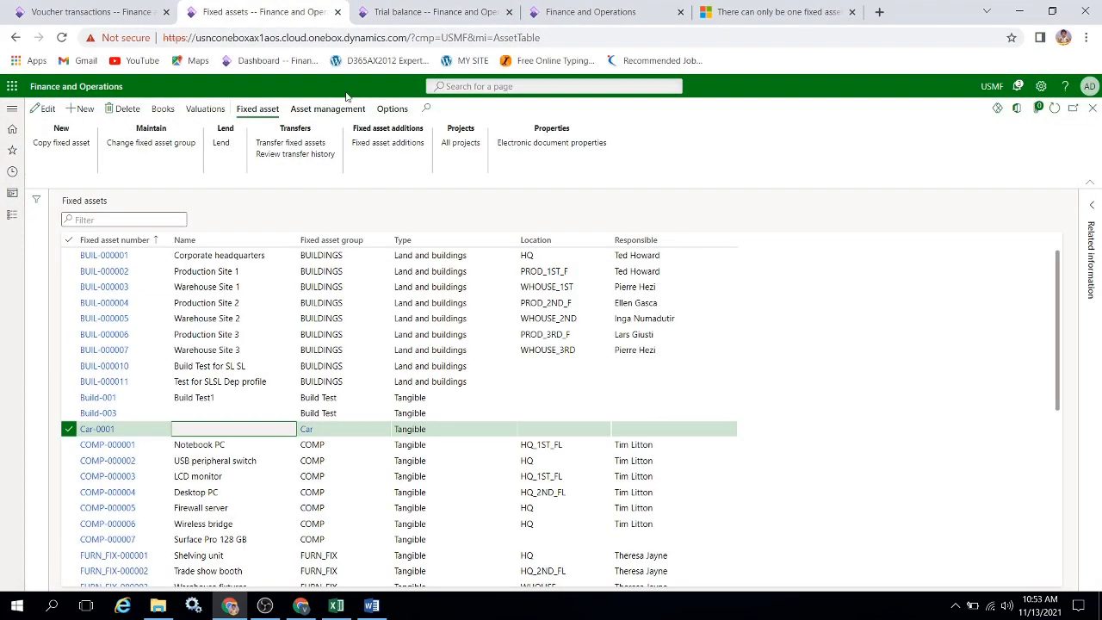
left_click(94, 19)
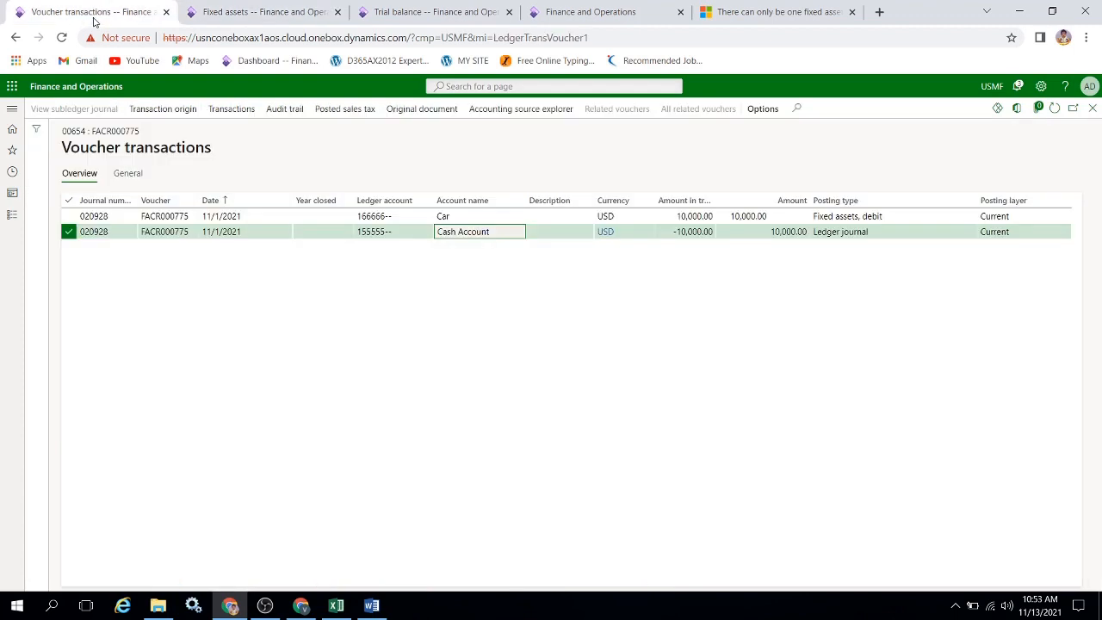
left_click(1092, 108)
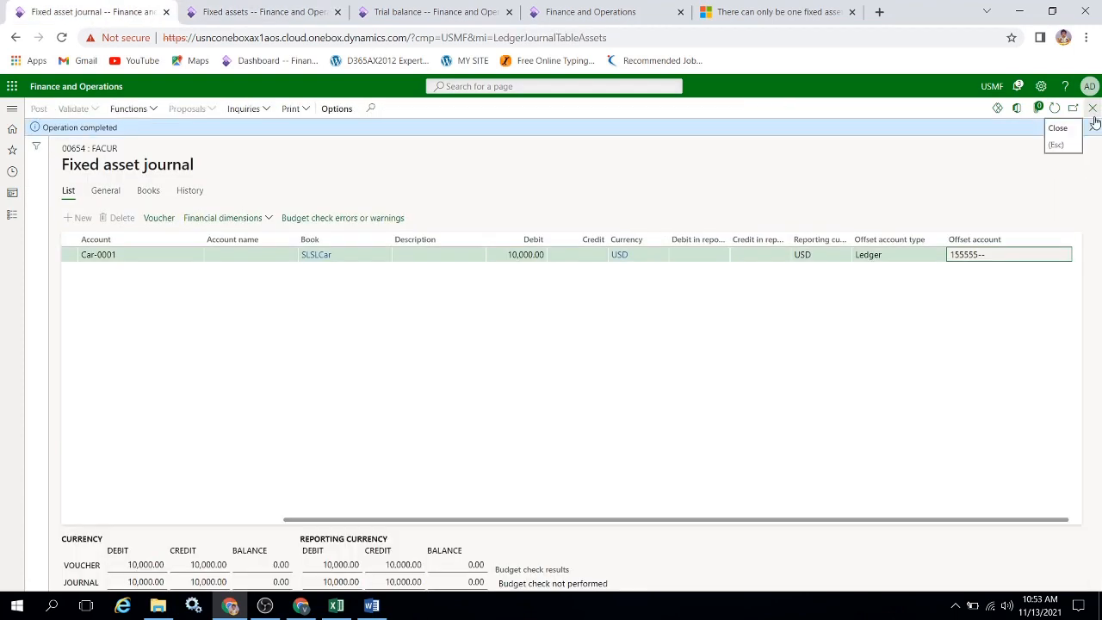
left_click(1092, 108)
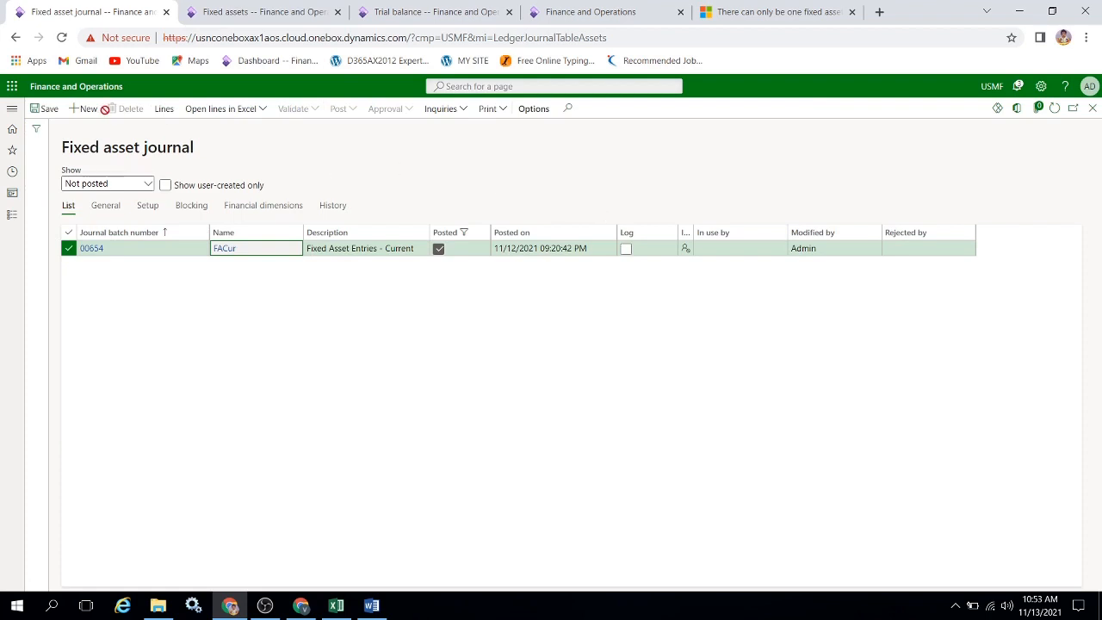
Create a new fixed asset journal named FACur and delete the default Acquisition line from its journal lines.
left_click(86, 108)
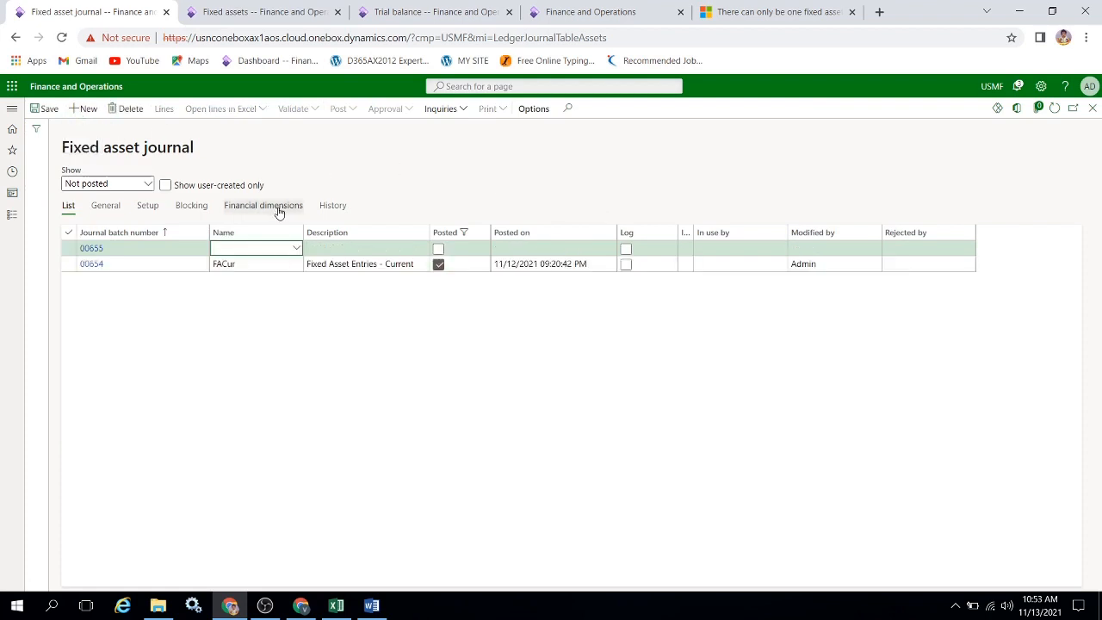
left_click(296, 248)
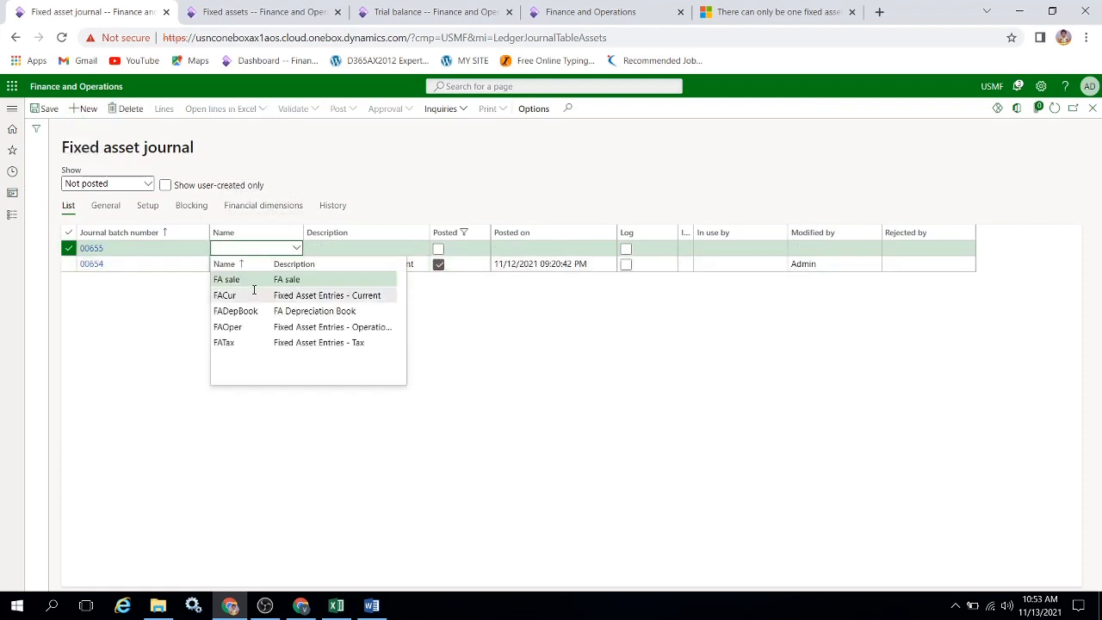
left_click(250, 295)
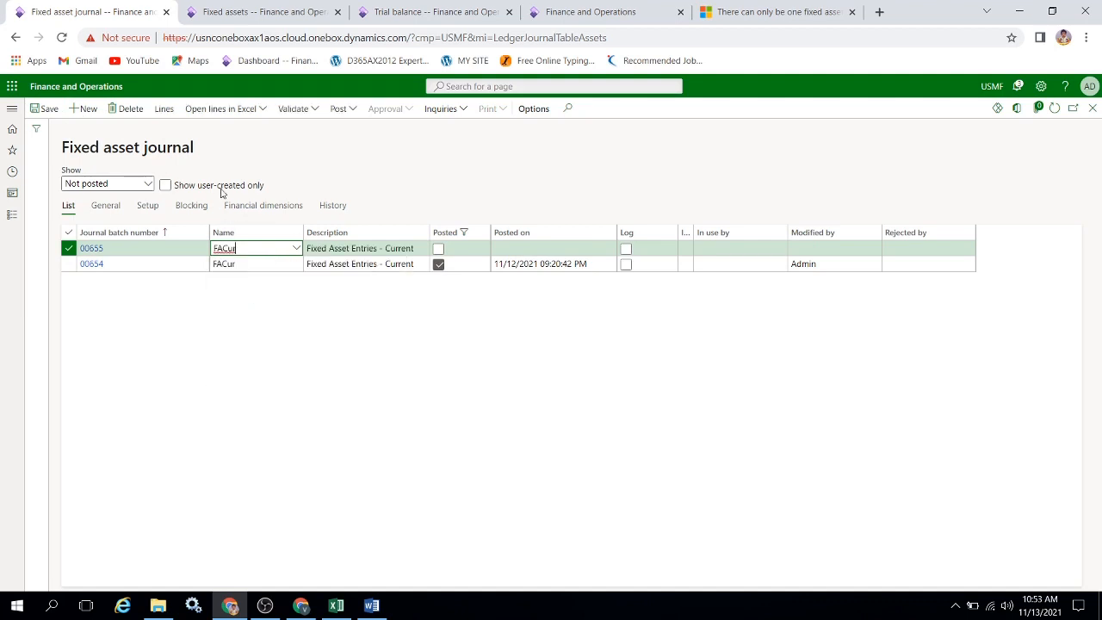
left_click(165, 112)
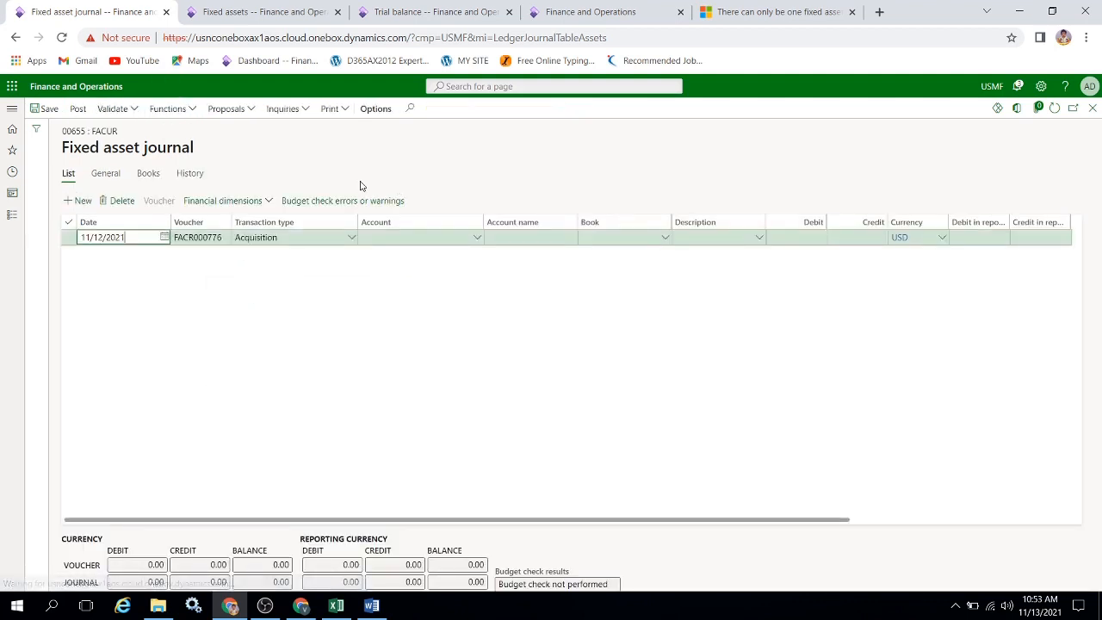
left_click(118, 198)
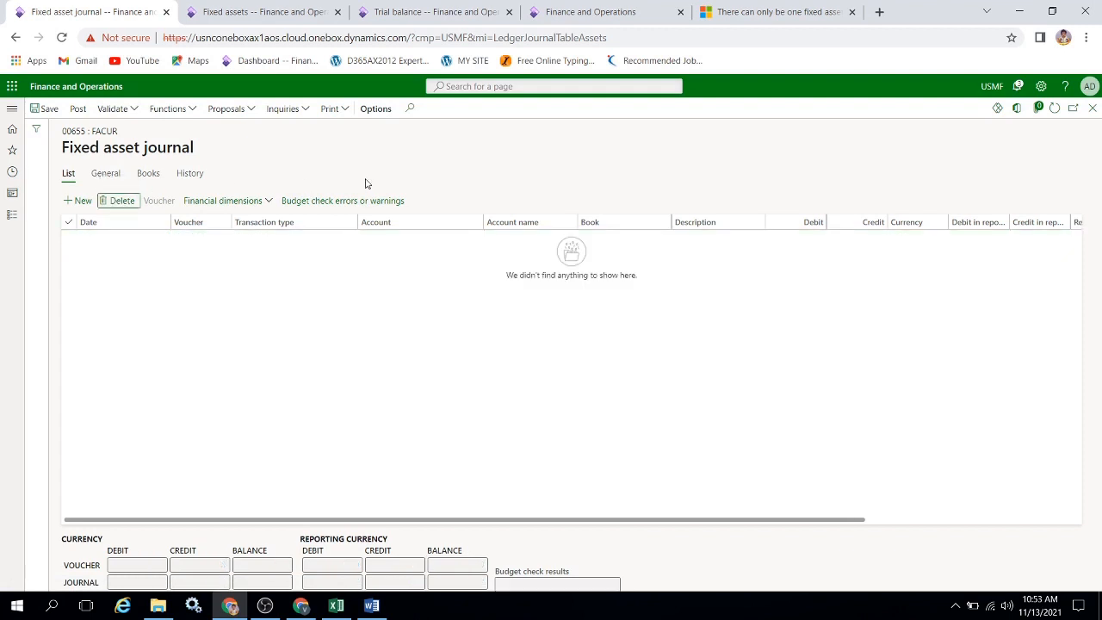
Start a depreciation proposal for the journal, open its record filter and clear the fixed asset number criterion.
left_click(250, 113)
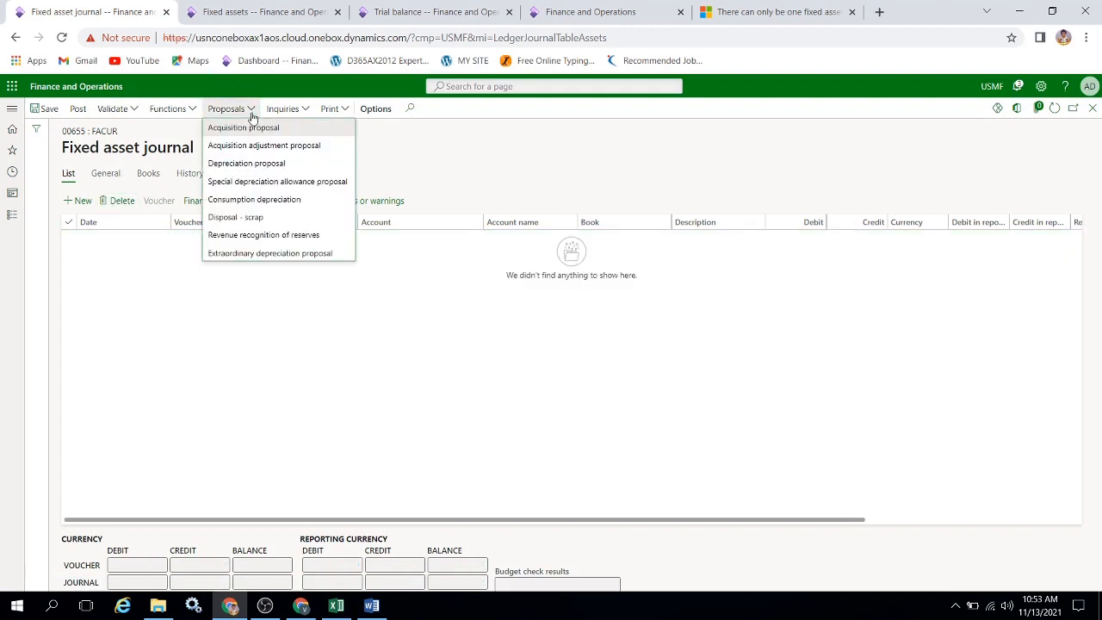
left_click(278, 163)
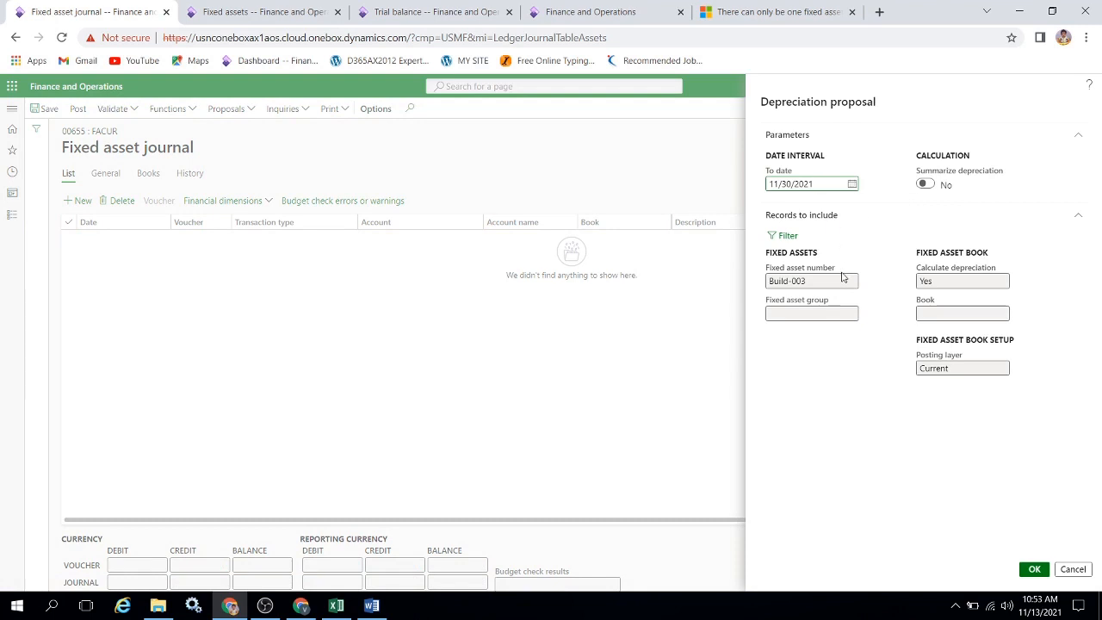
left_click(790, 236)
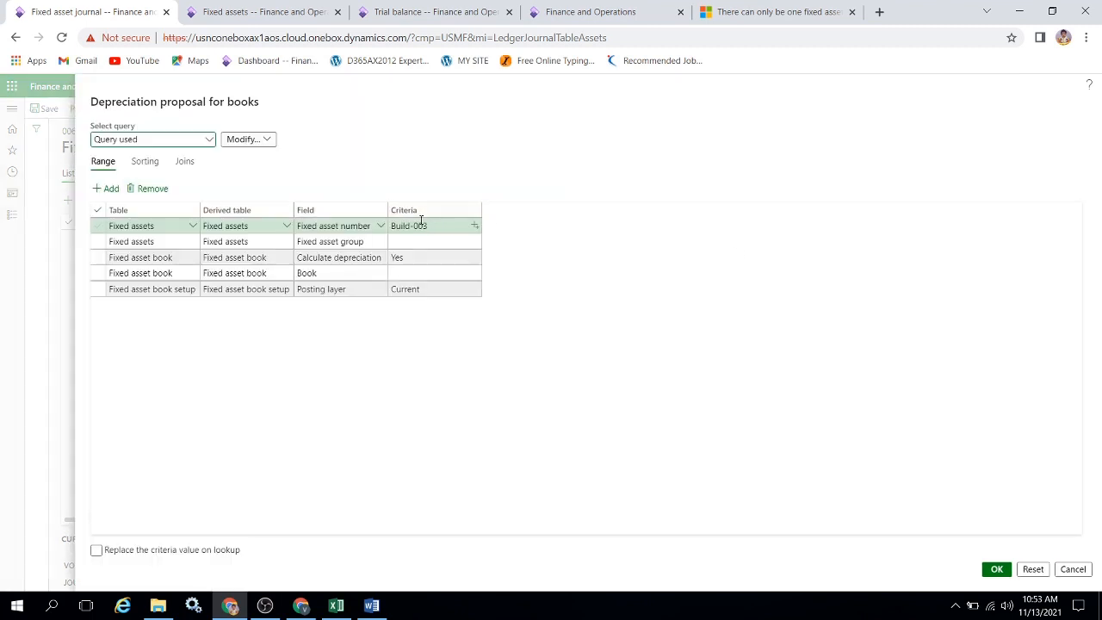
left_click(446, 226)
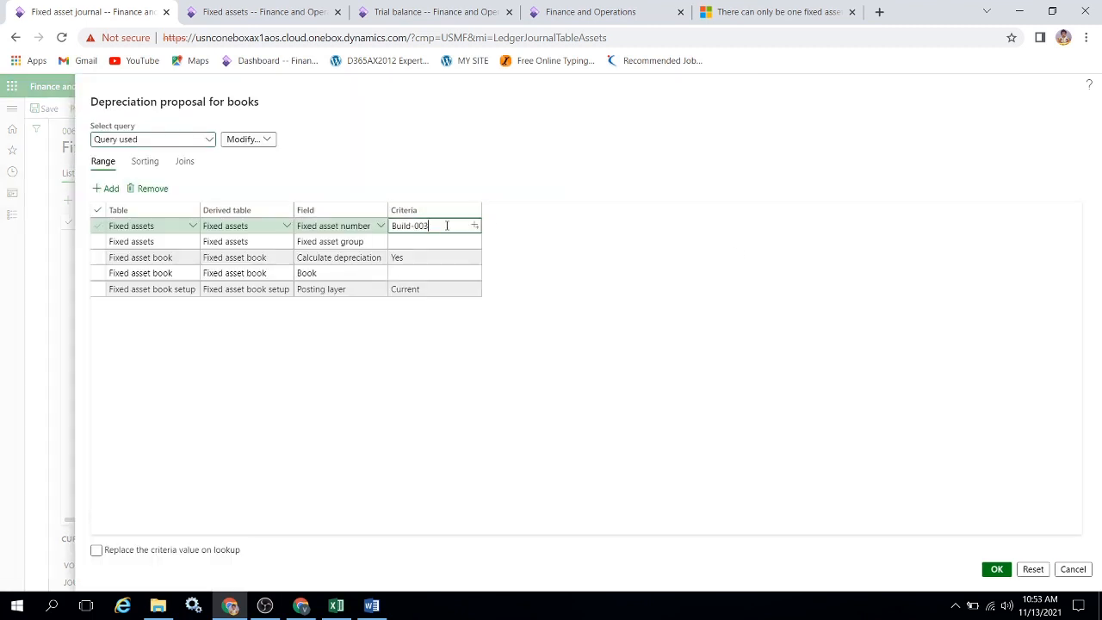
key("ctrl+a")
key("BackSpace")
Try to copy the number of asset Car-0001 from the fixed assets list for the depreciation proposal filter.
left_click(220, 18)
left_click(13, 213)
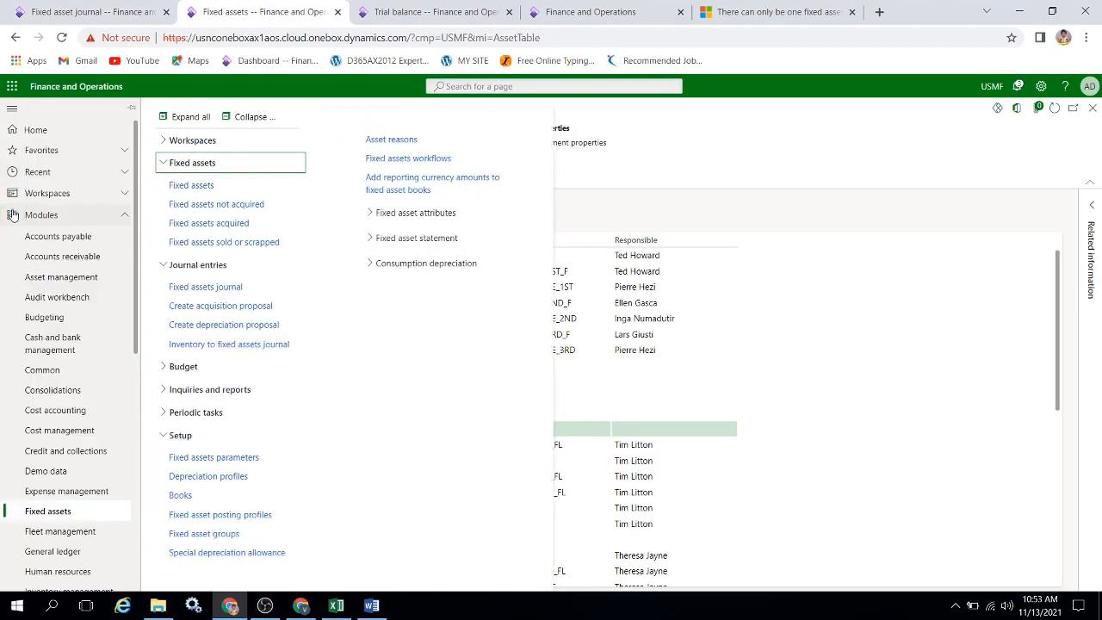
left_click(771, 253)
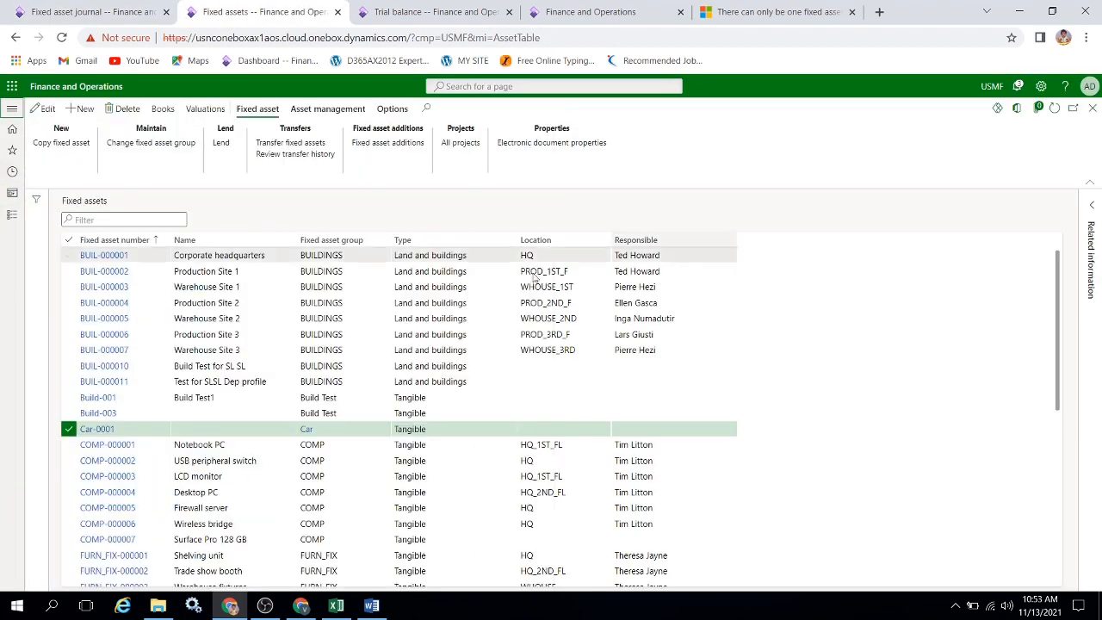
left_click(147, 413)
left_click(121, 428)
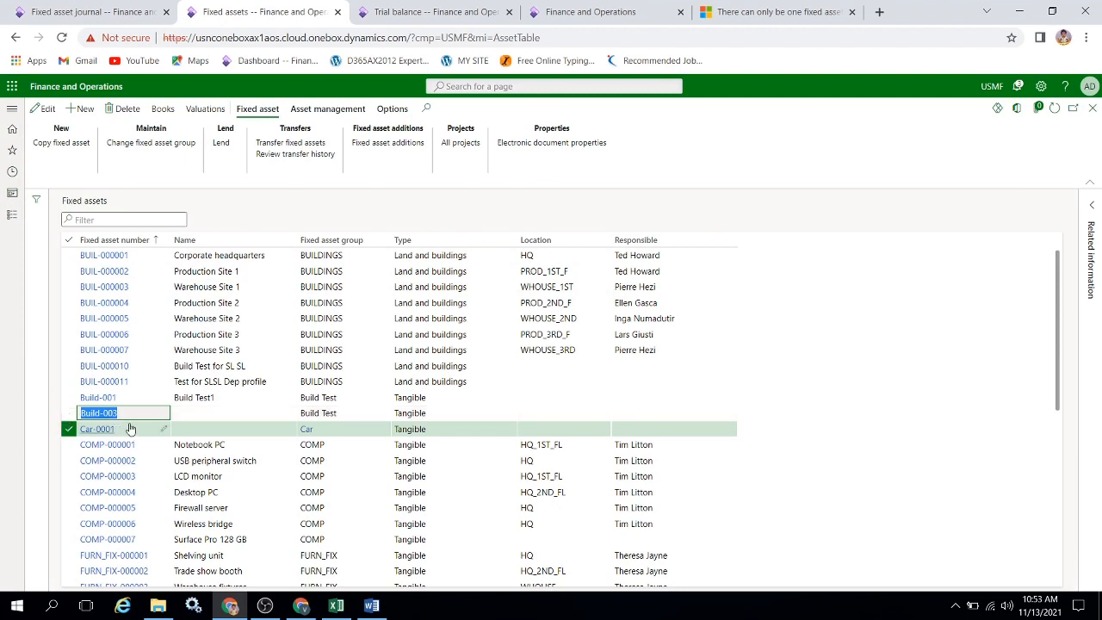
right_click(38, 430)
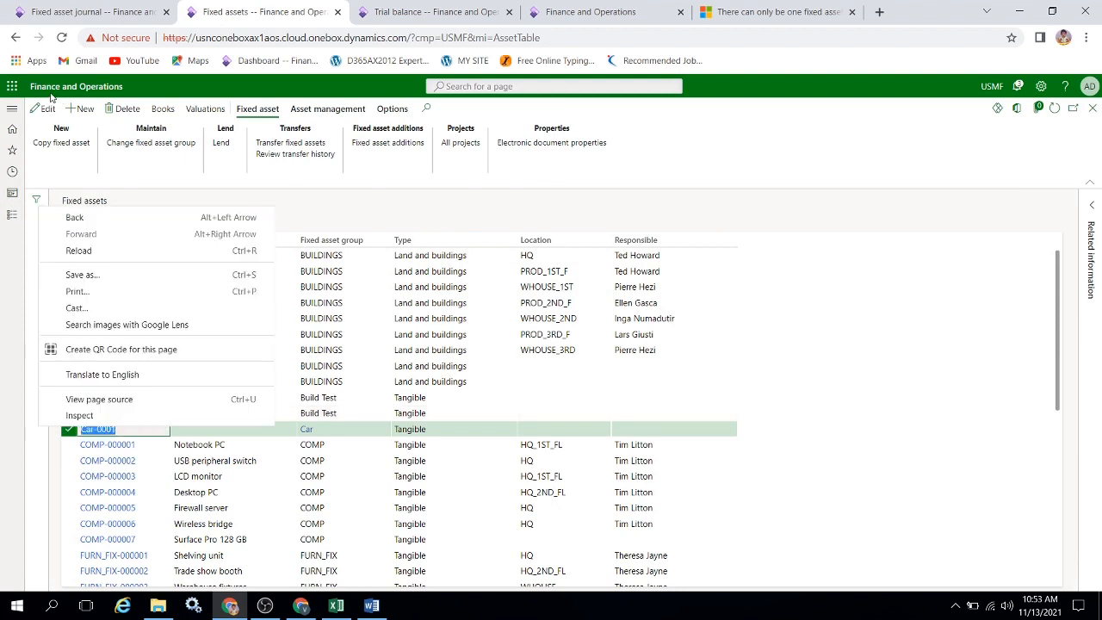
left_click(78, 3)
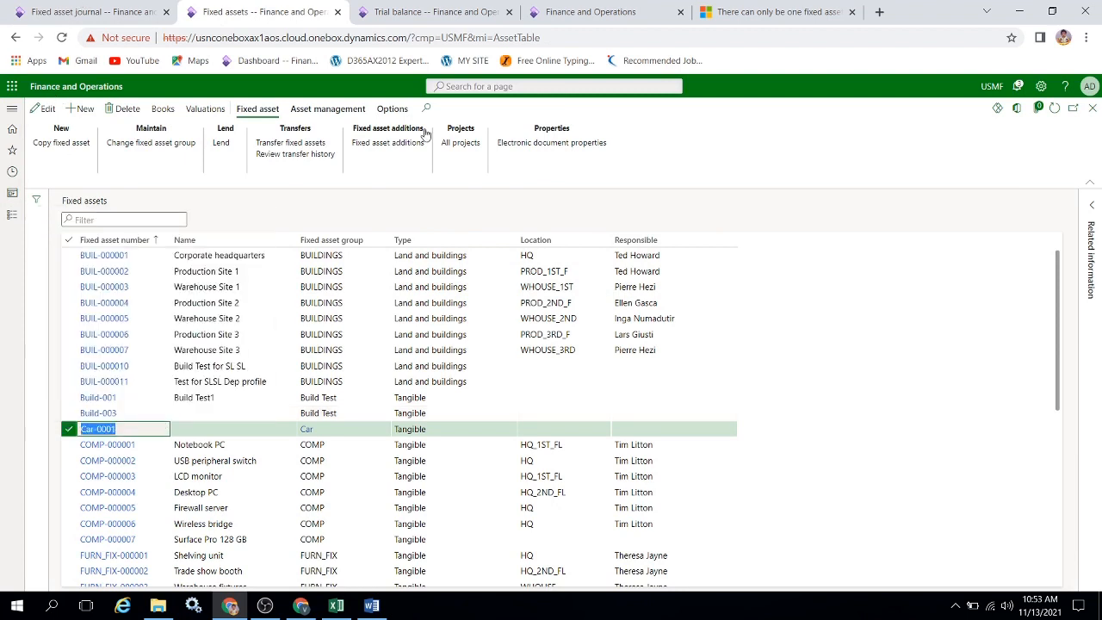
left_click(118, 17)
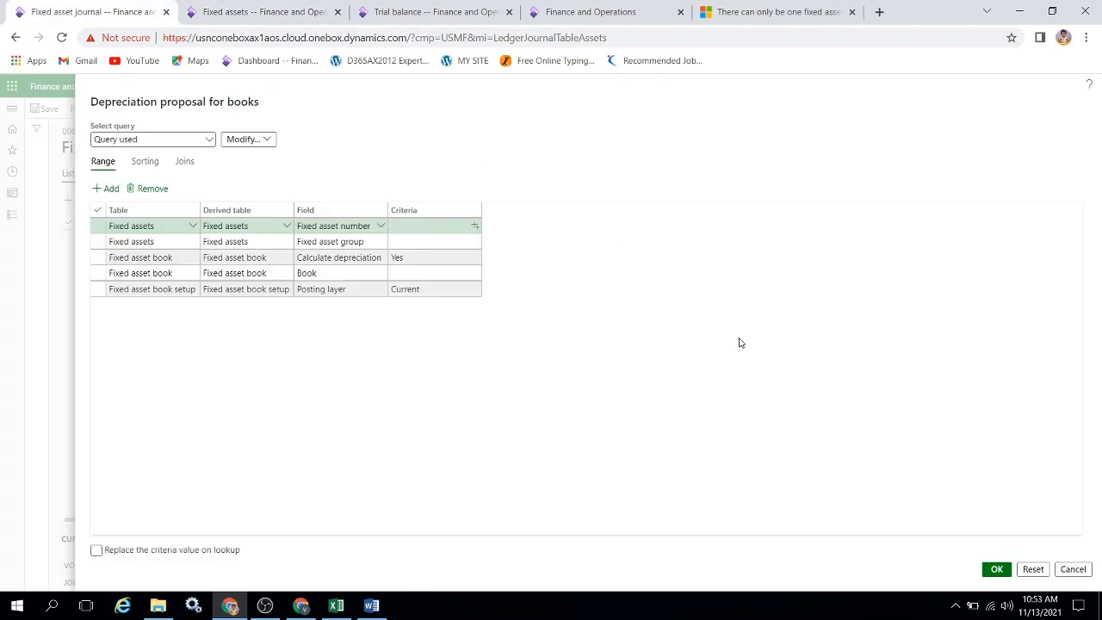
left_click(416, 225)
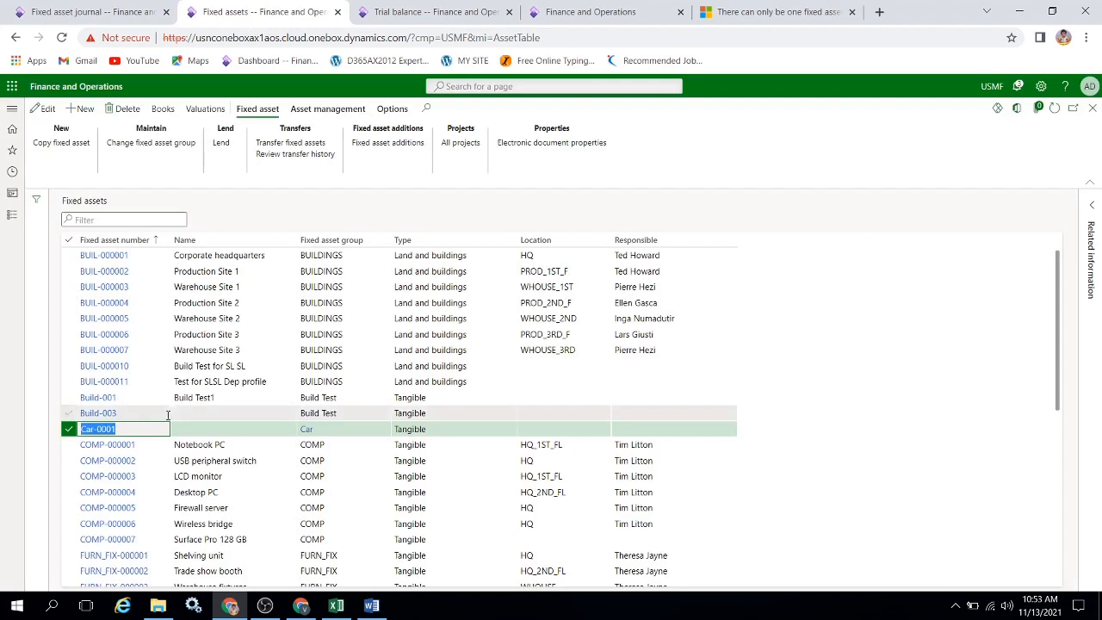
Copy Car-0001 from the fixed assets list into the proposal's fixed asset number criterion and generate the depreciation line through 11/30/2021.
left_click(149, 433)
left_click_drag(151, 434, 30, 443)
key("ctrl+c")
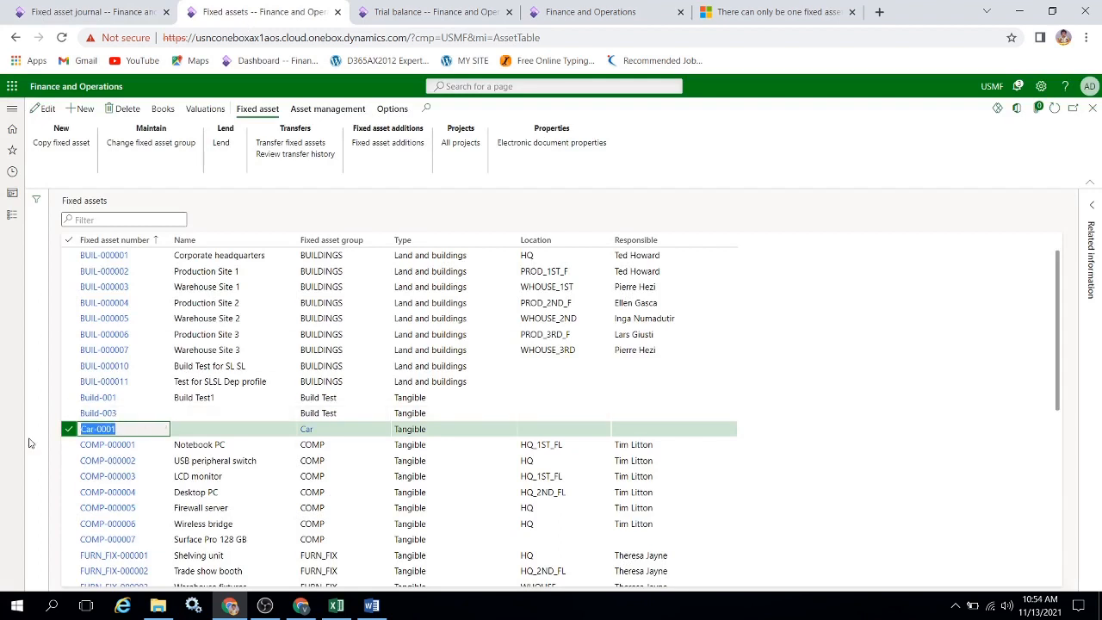
left_click(81, 13)
key("ctrl+v")
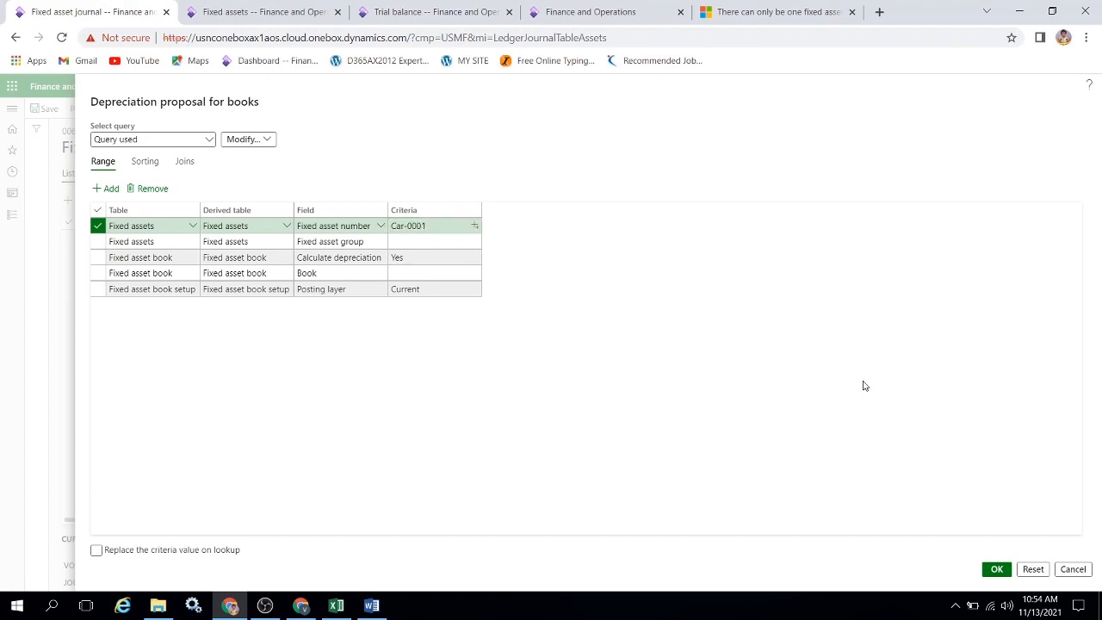
left_click(995, 569)
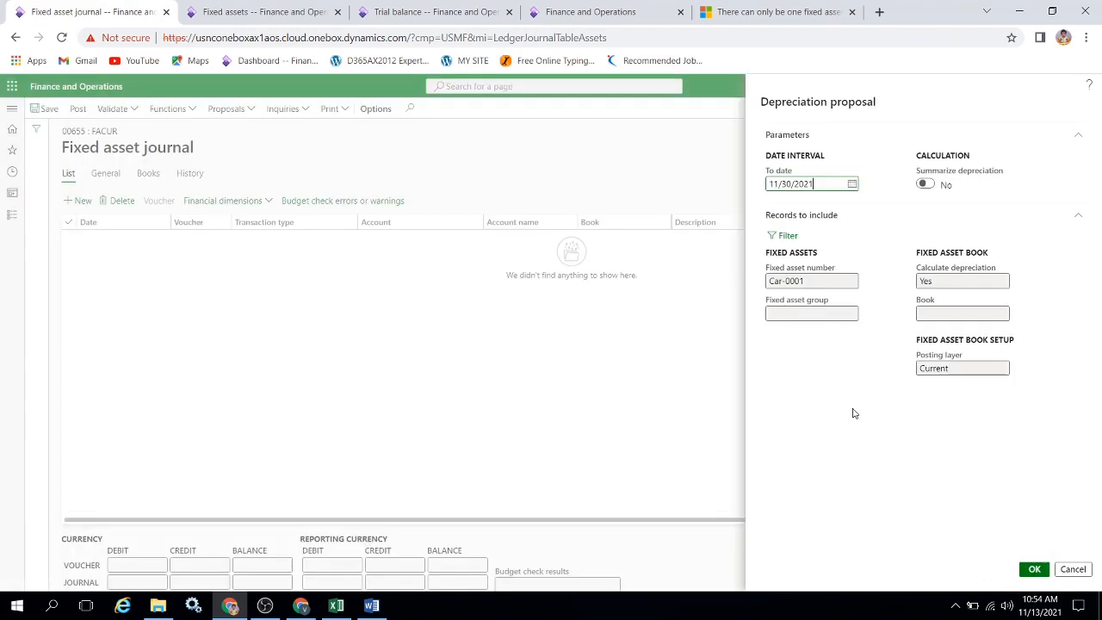
left_click(1031, 569)
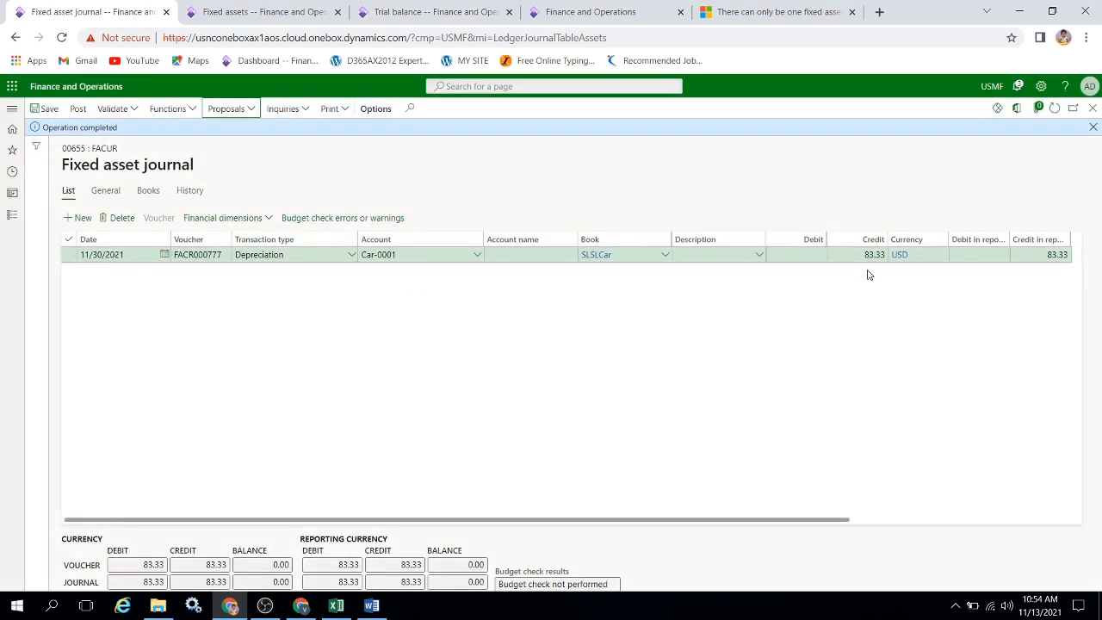
Switch to the Excel workbook and examine the Dep Calculation from asset value through depreciation per month.
key("alt+Tab")
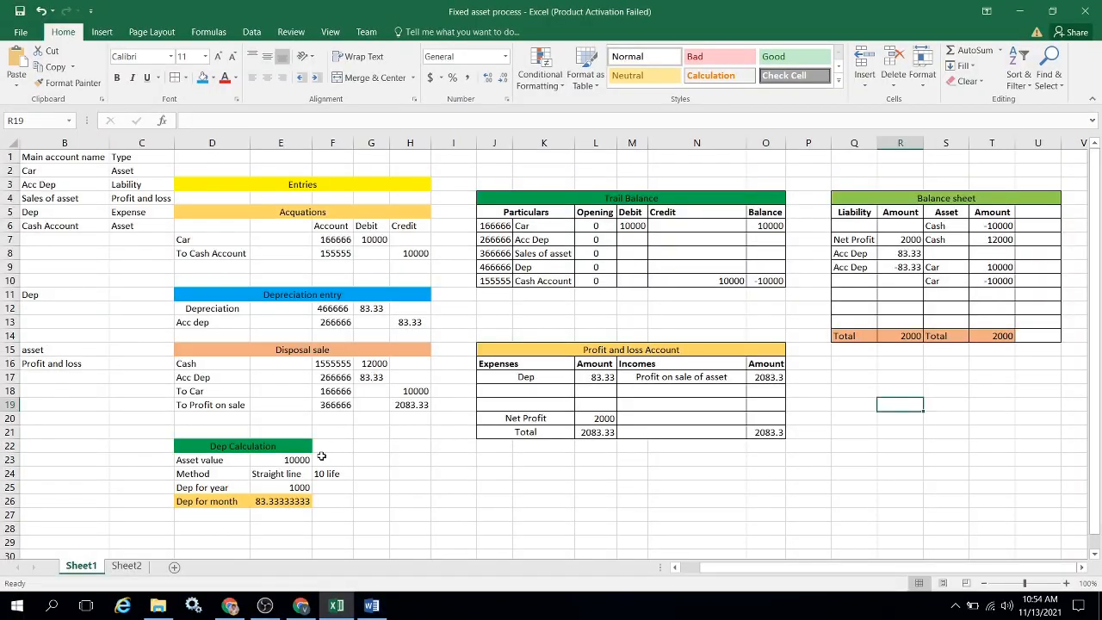
left_click(284, 465)
key("Down")
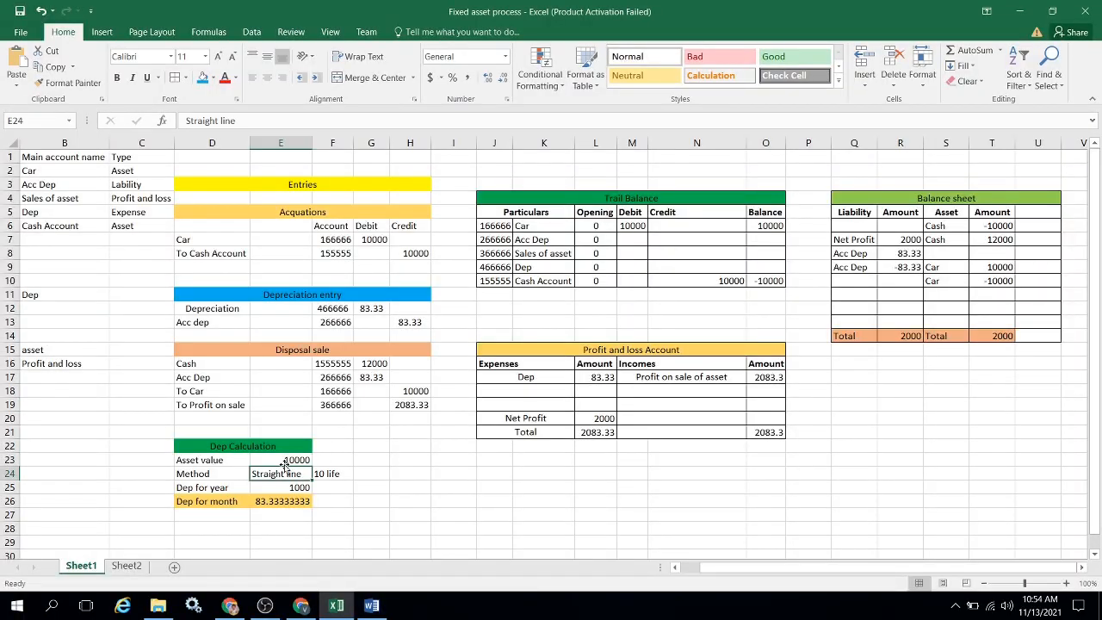
key("Right")
key("Down")
key("Left")
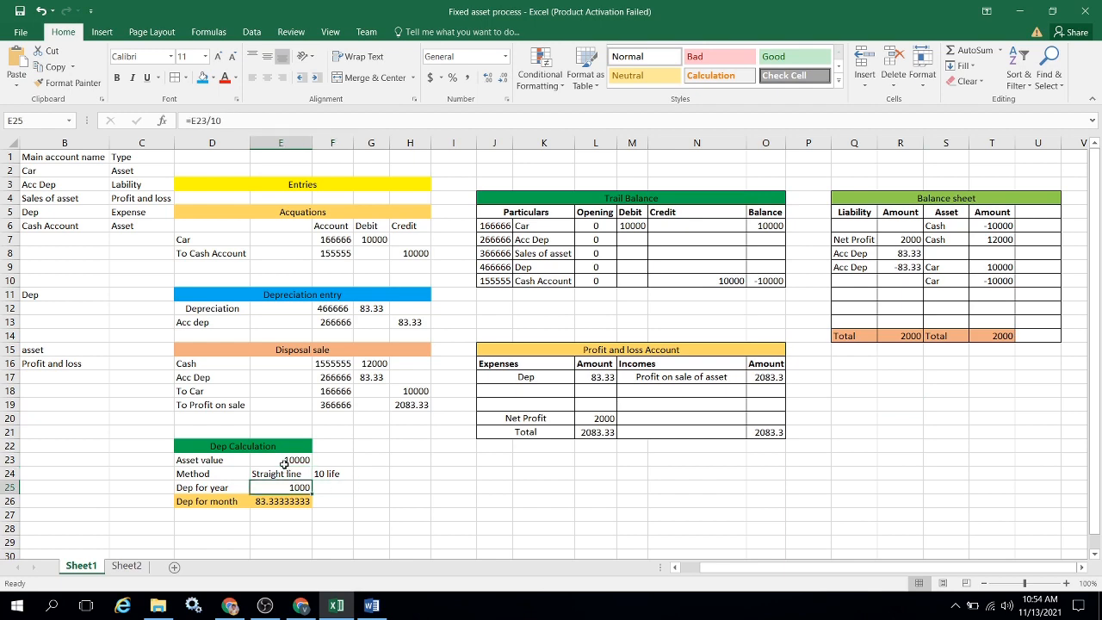
key("Down")
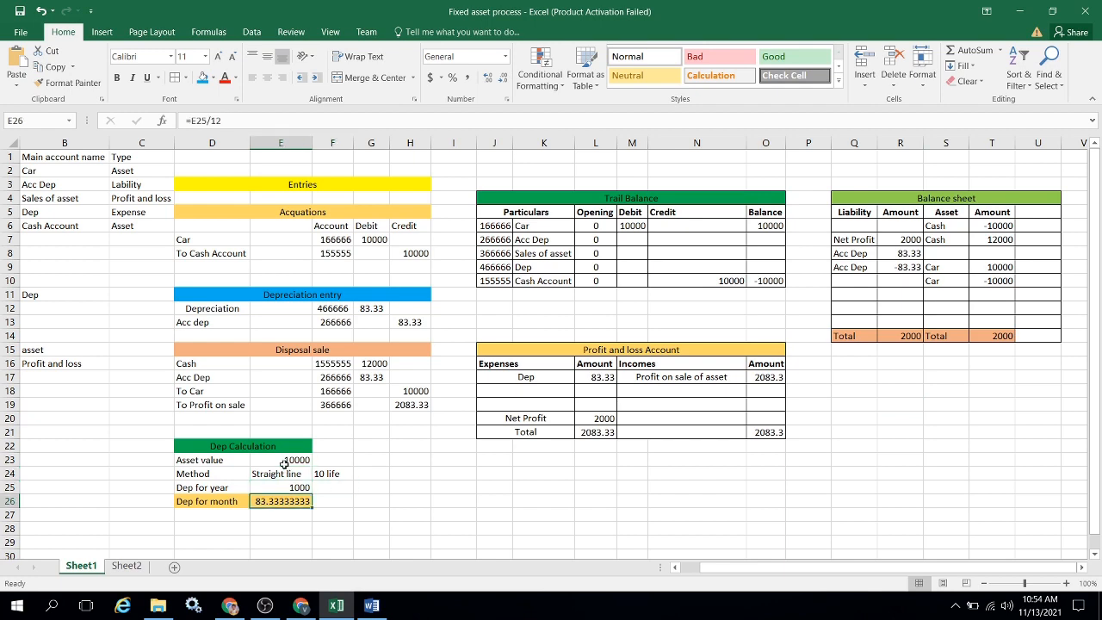
Switch back to Finance and Operations, dismiss the notification and post the Car-0001 depreciation journal.
key("alt+Tab")
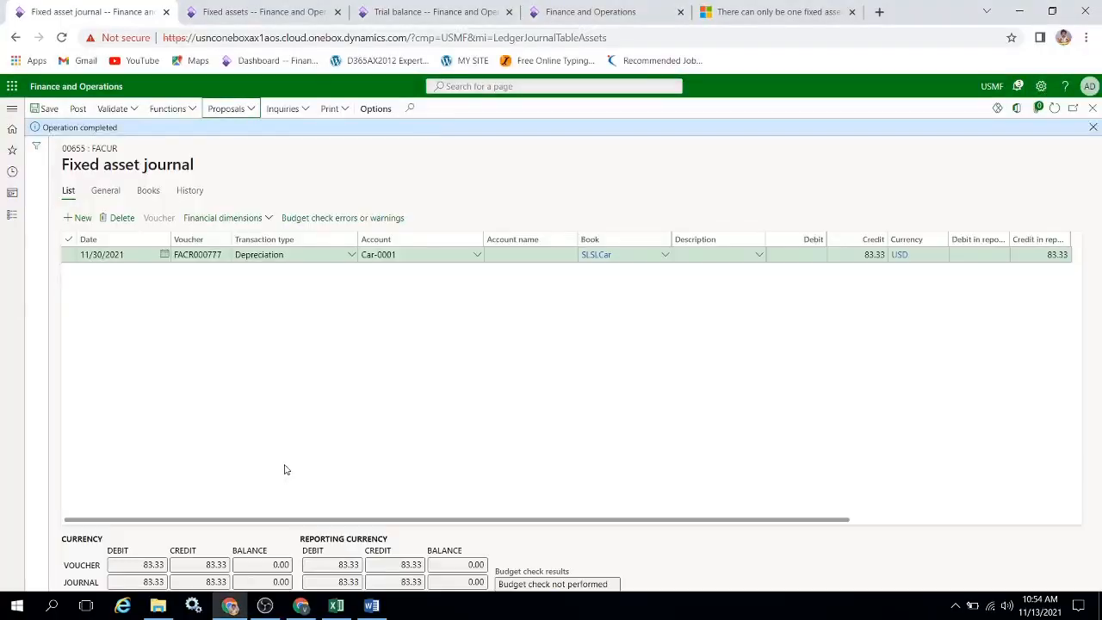
left_click(1091, 129)
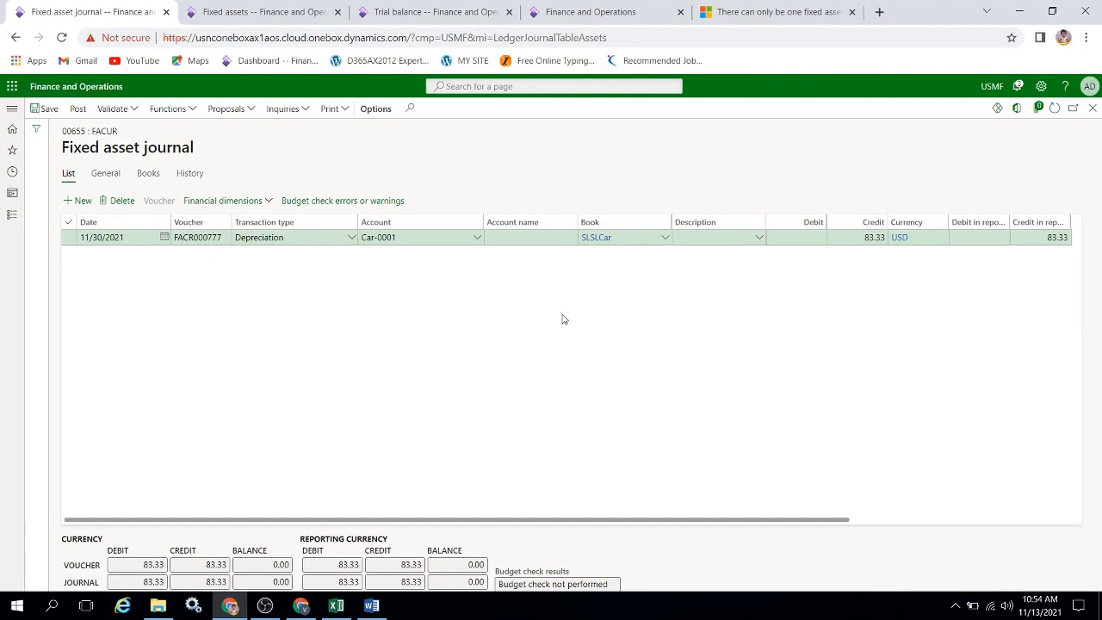
left_click(77, 109)
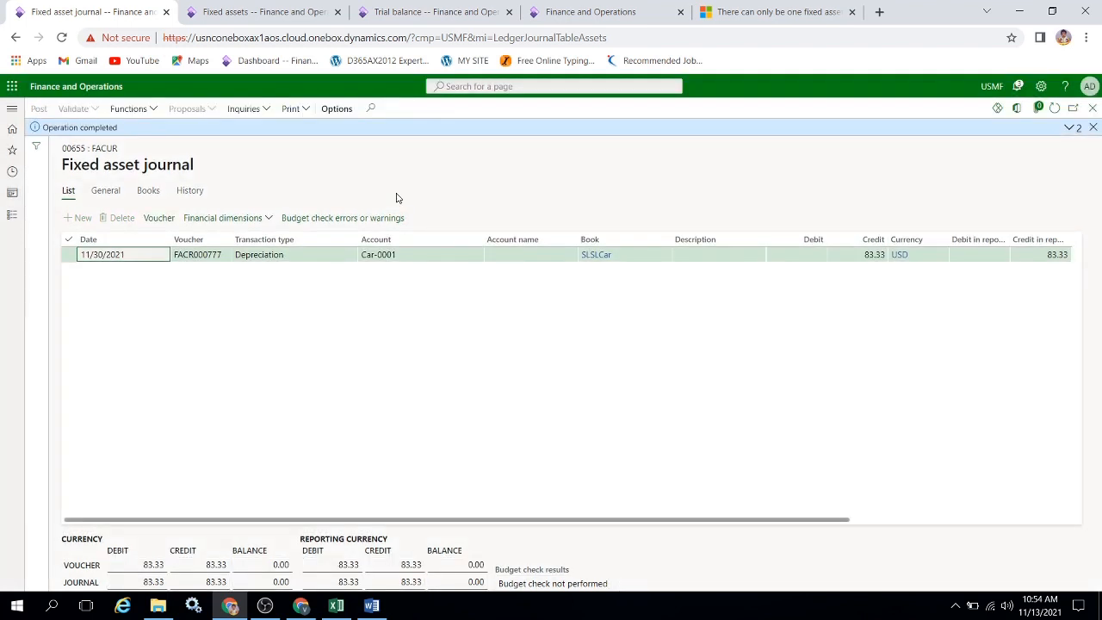
Refresh the trial balance, then switch to Excel and copy the main account numbers in A2:A6.
left_click(416, 17)
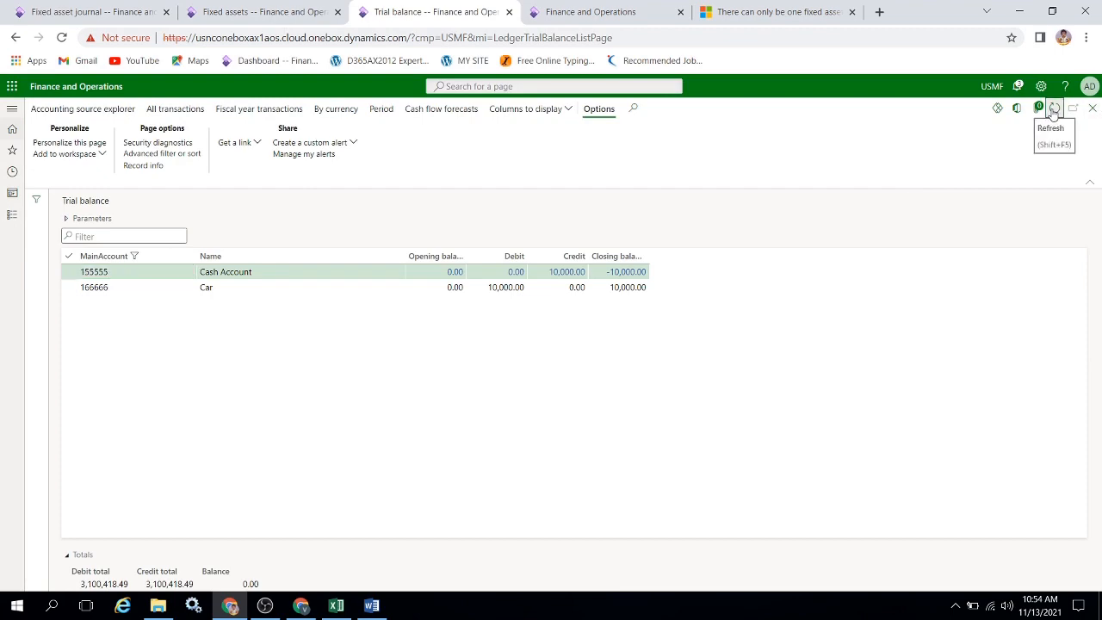
key("alt+Tab")
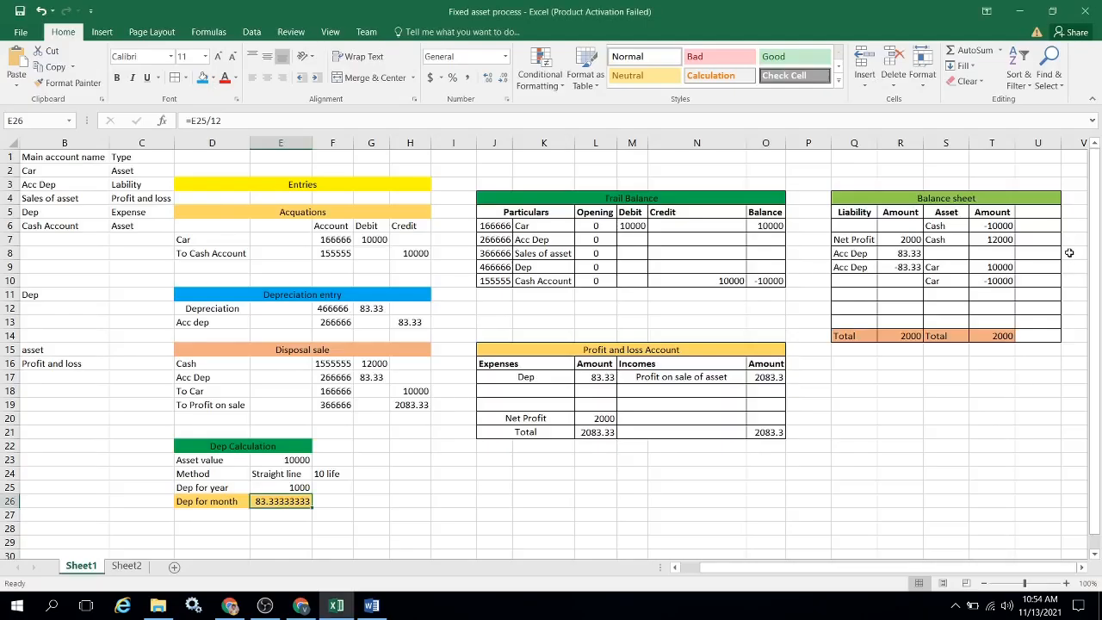
left_click(701, 236)
key("ctrl+Left")
key("ctrl+Left")
key("ctrl+Left")
key("ctrl+Left")
key("ctrl+Left")
key("ctrl+Left")
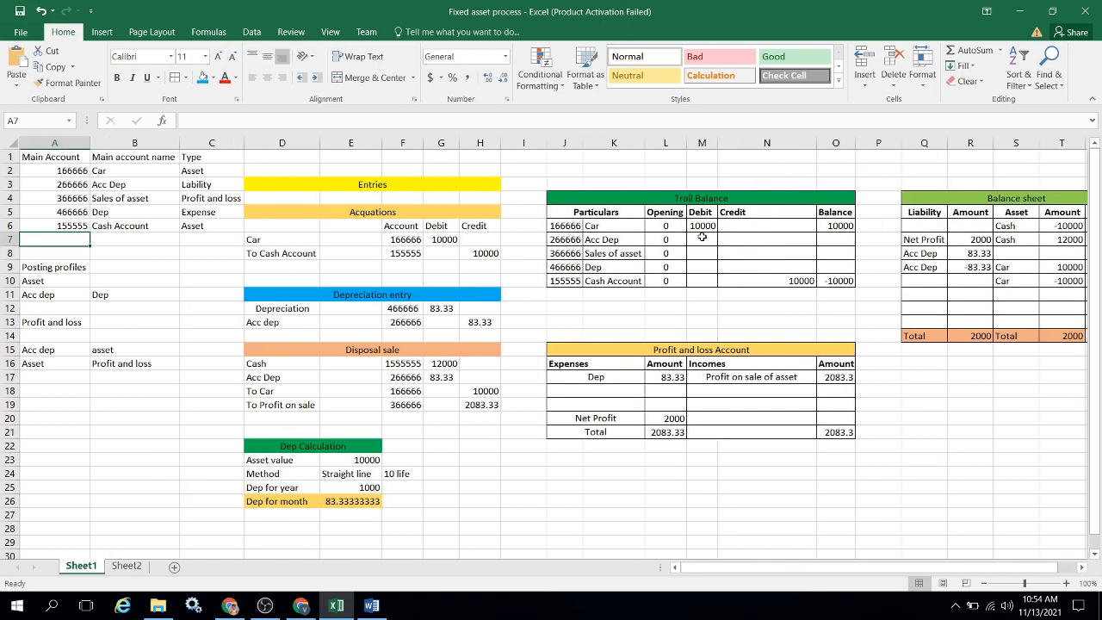
key("Up")
key("Up")
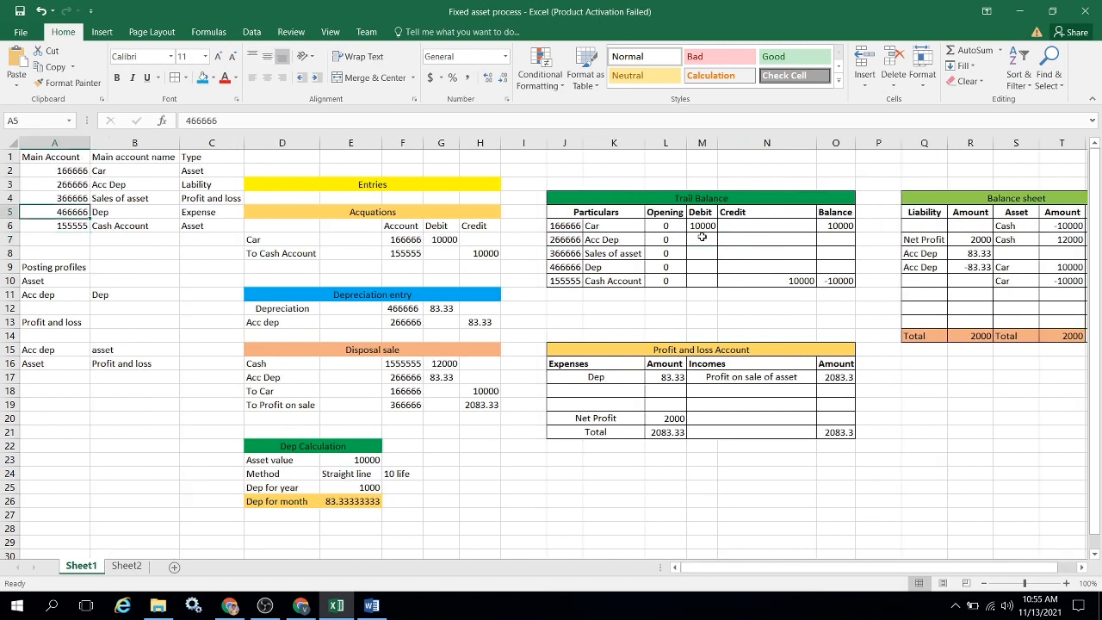
key("ctrl+Up")
key("Down")
key("ctrl+shift+Down")
key("ctrl+c")
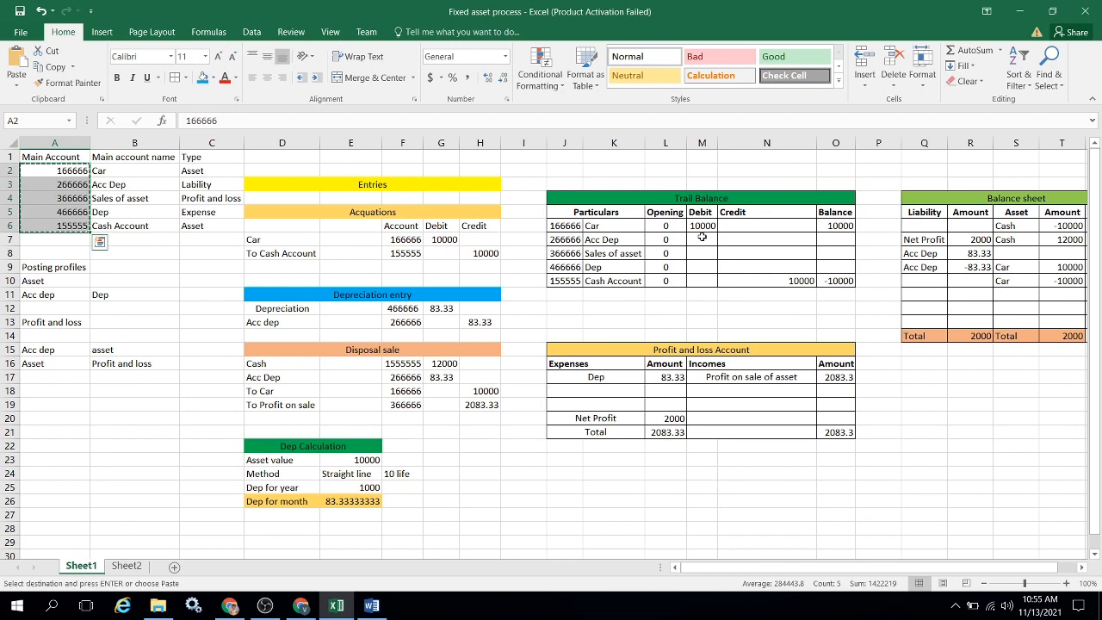
Switch to Finance and Operations and filter the trial balance's MainAccount column by the copied account numbers.
key("alt+Tab")
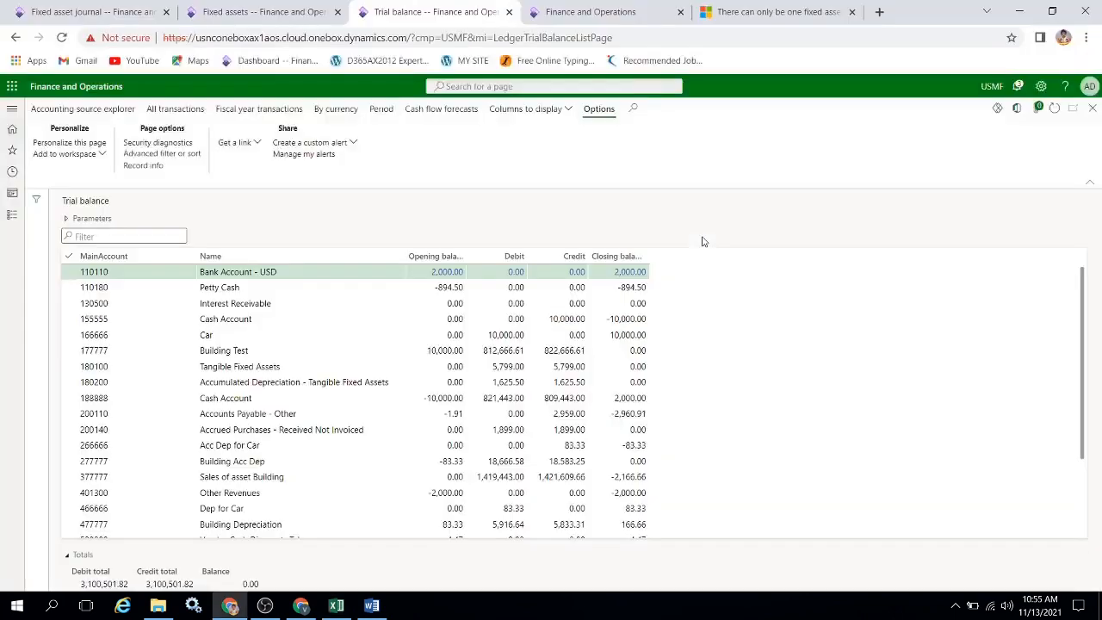
left_click(190, 258)
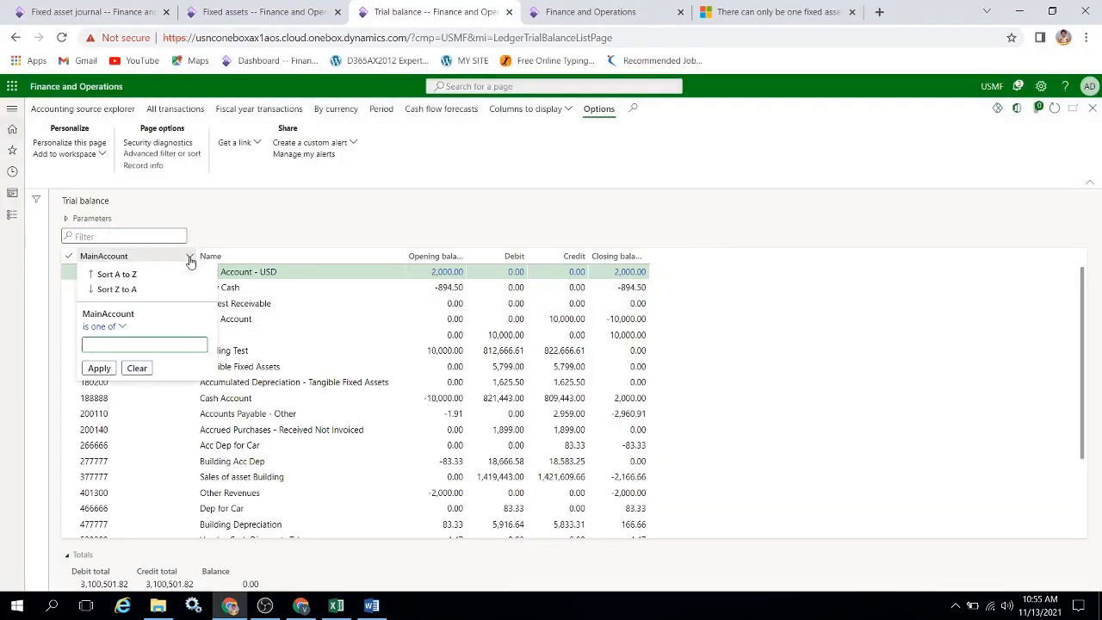
key("ctrl+v")
key("Return")
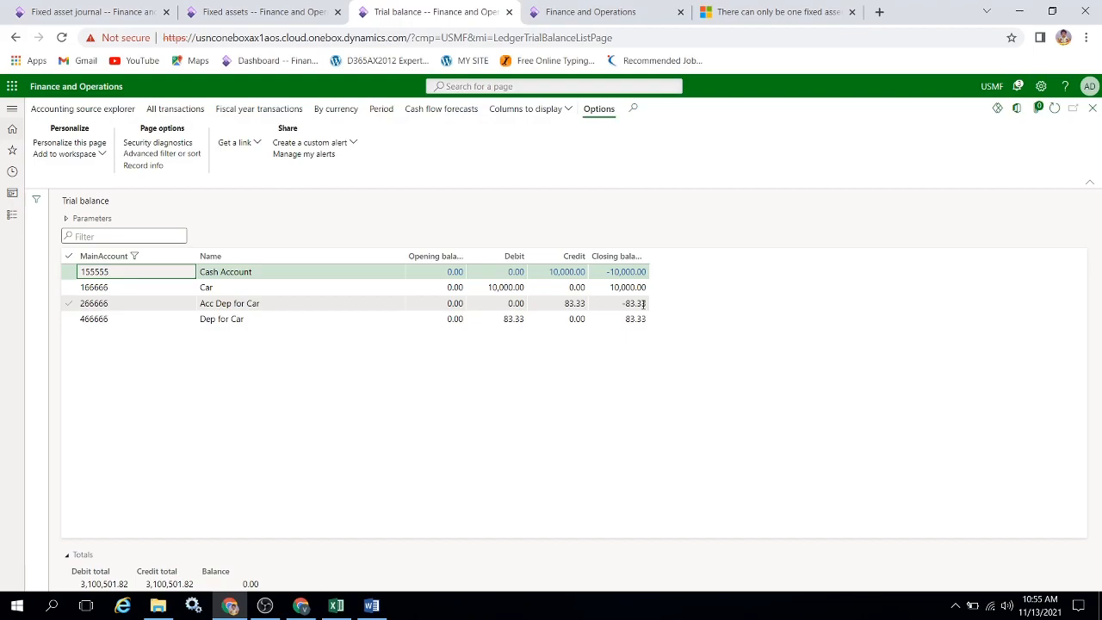
Compare the Depreciation and Acc dep lines of the Excel depreciation entry with the Finance and Operations trial balance.
key("alt+Tab")
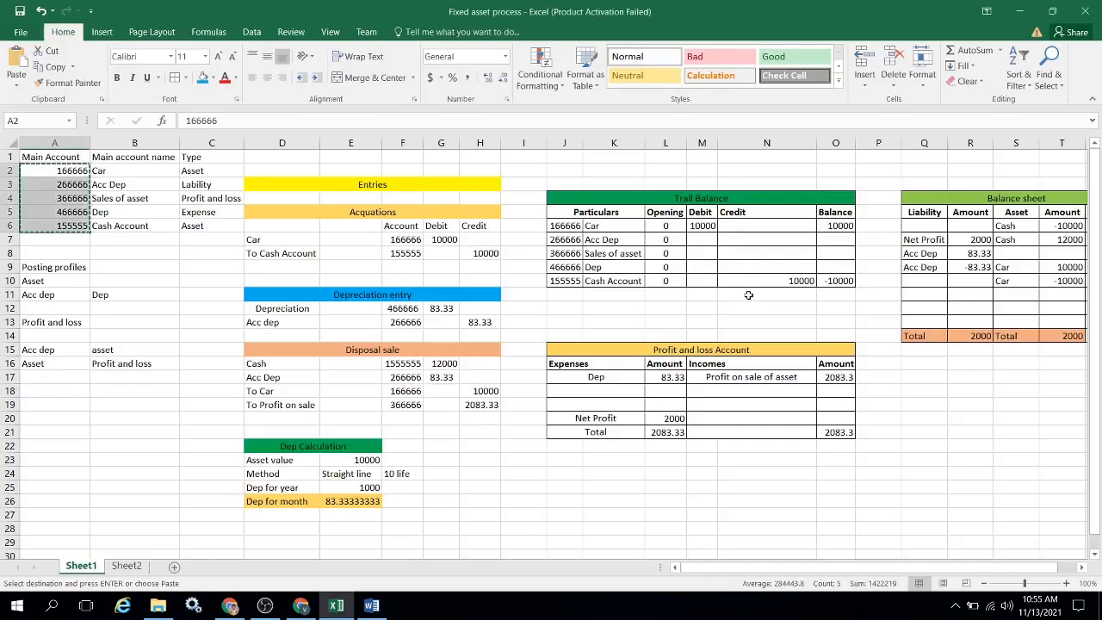
left_click(280, 312)
key("shift+Right")
key("shift+Down")
key("shift+Right")
key("shift+Right")
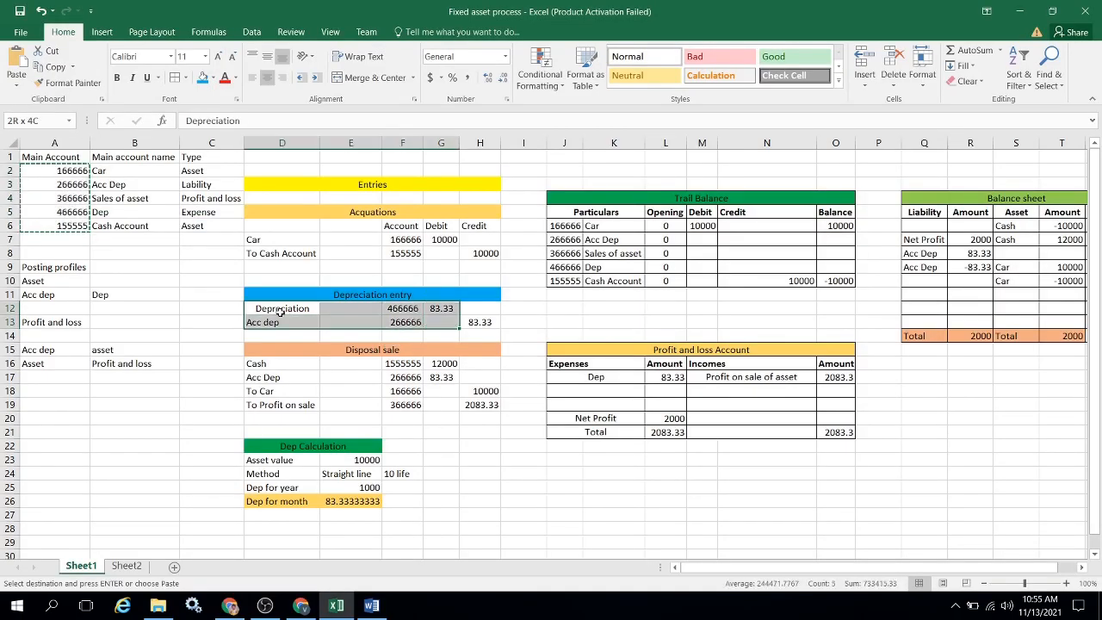
key("shift+Right")
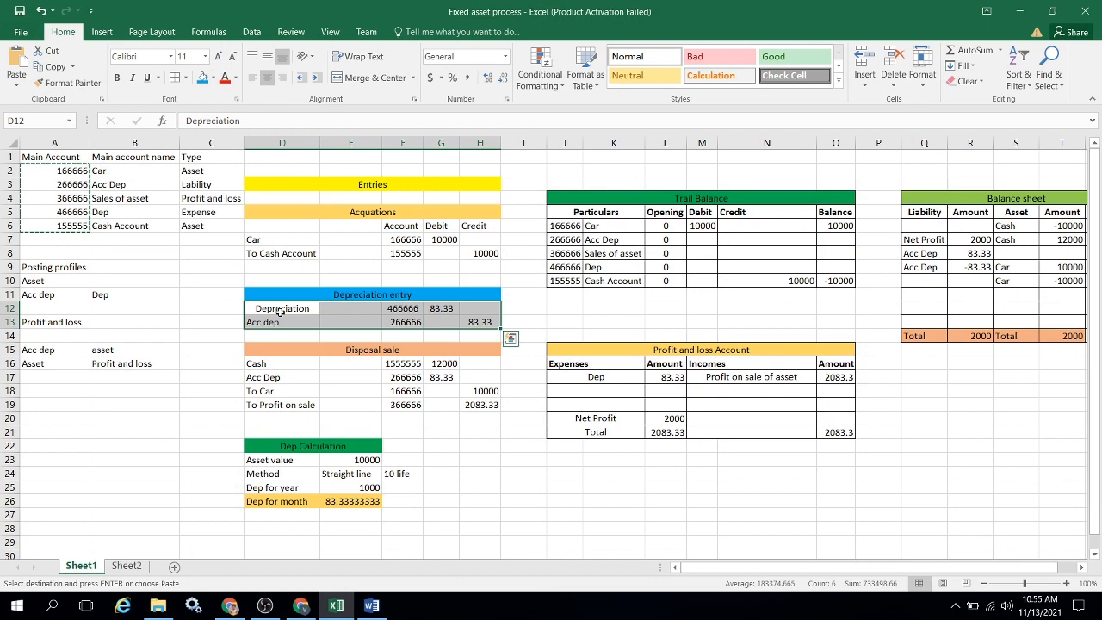
key("alt+Tab")
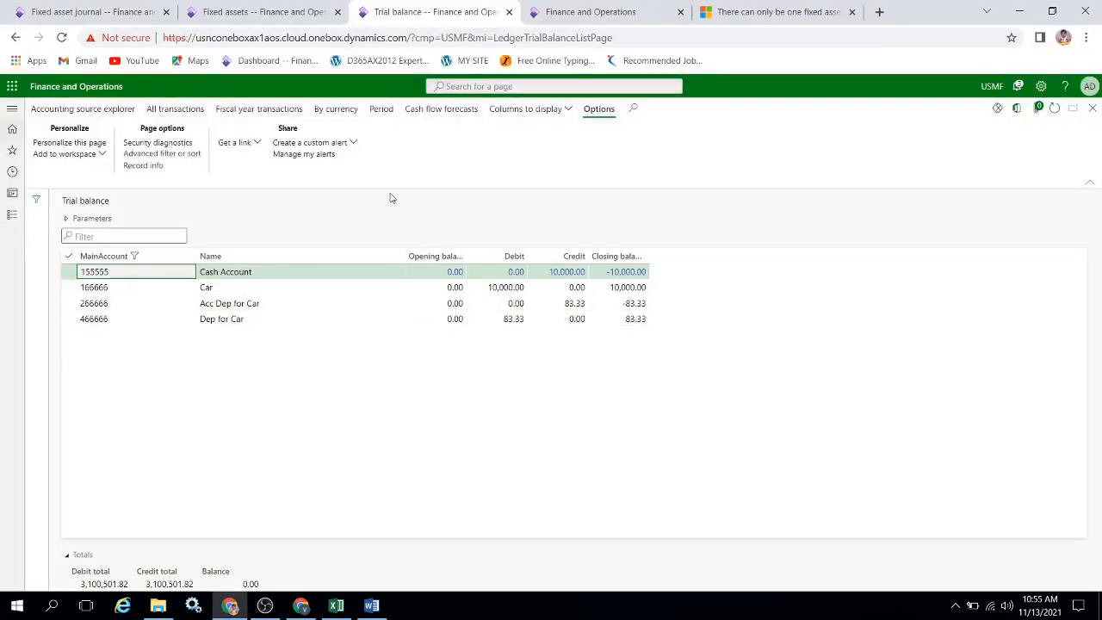
key("alt+Tab")
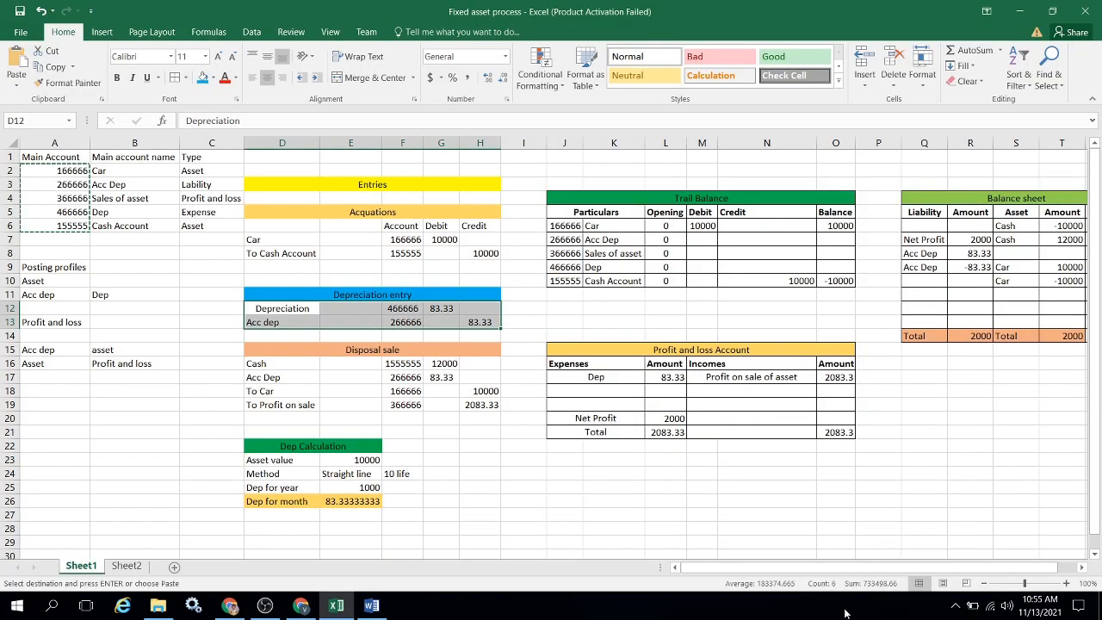
Review the Acc Dep amount in the balance sheet and the Dep expense amount in the profit and loss account.
left_click_drag(861, 574, 920, 573)
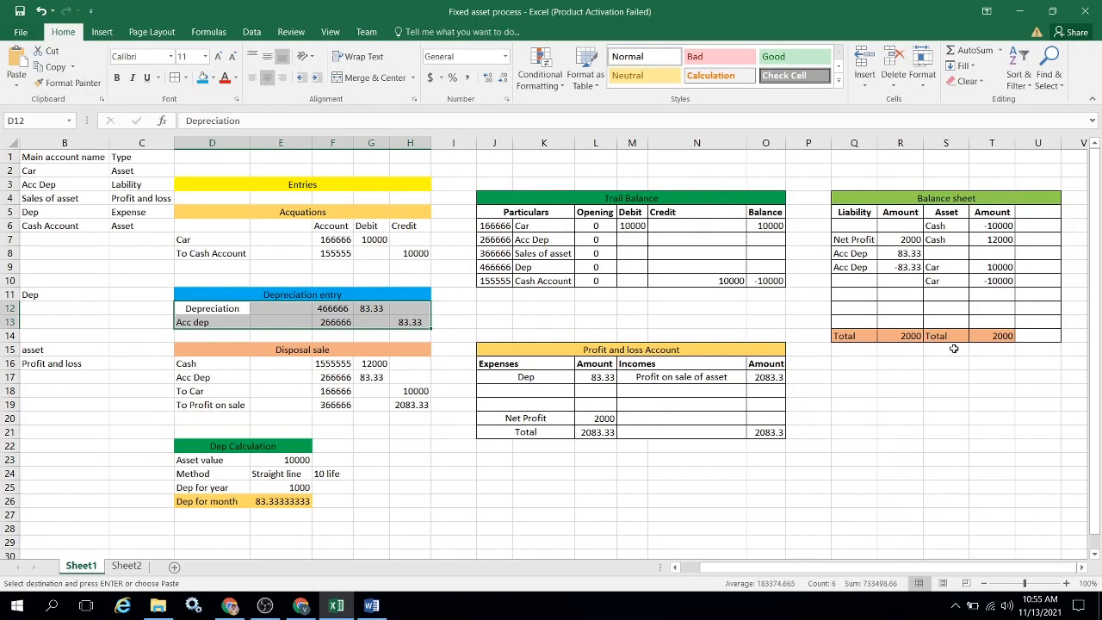
left_click(898, 253)
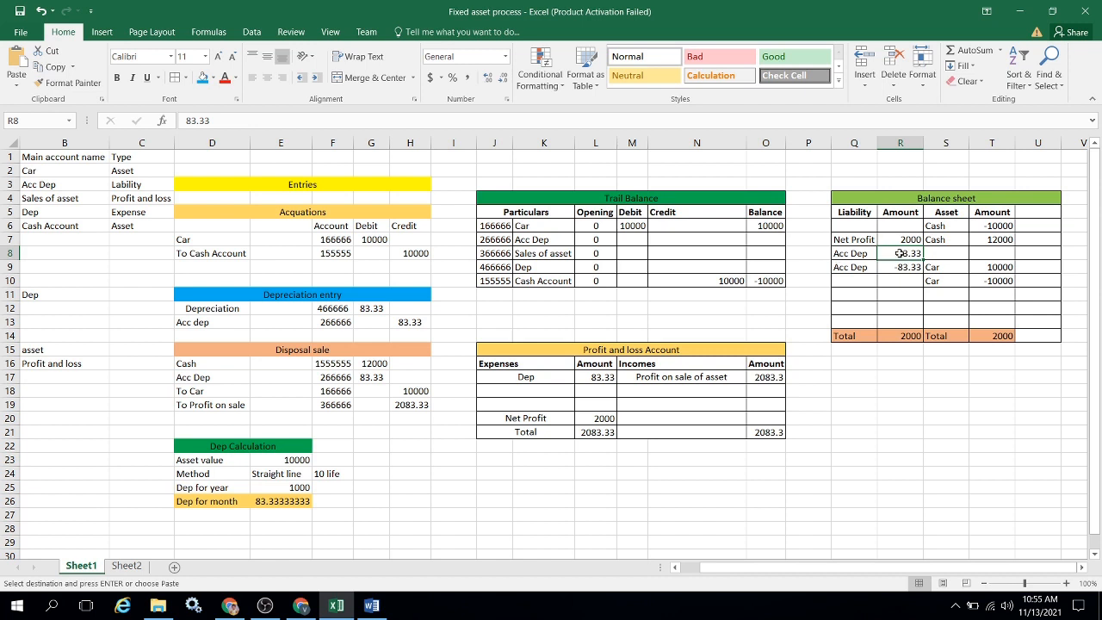
left_click(560, 379)
key("Right")
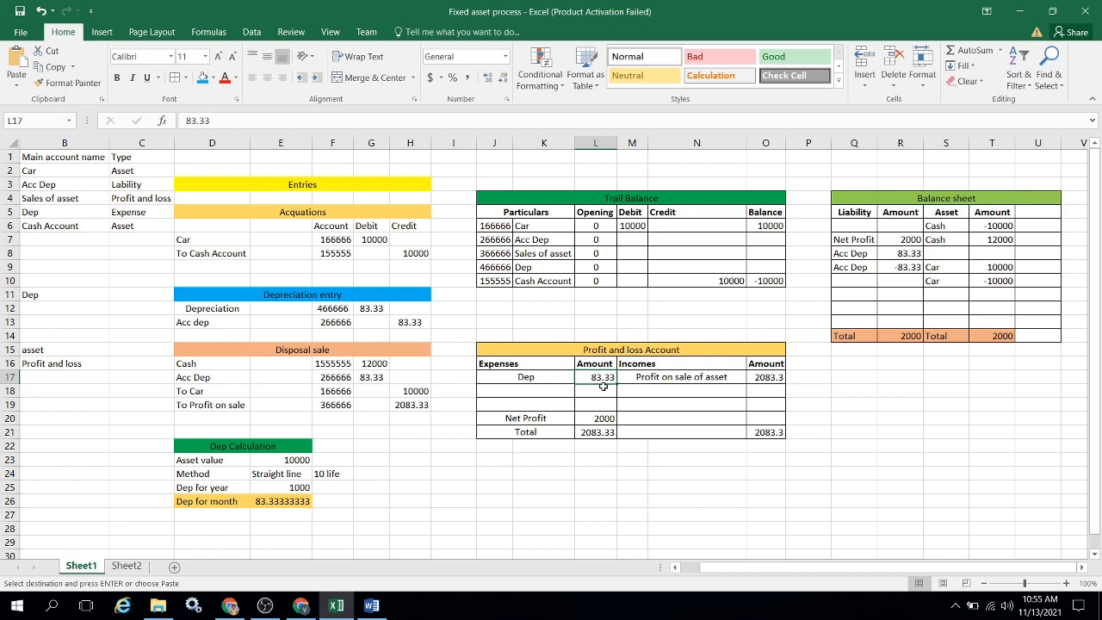
Enter 83.33 as the credit of the Acc Dep line in the Trail Balance table.
left_click(635, 241)
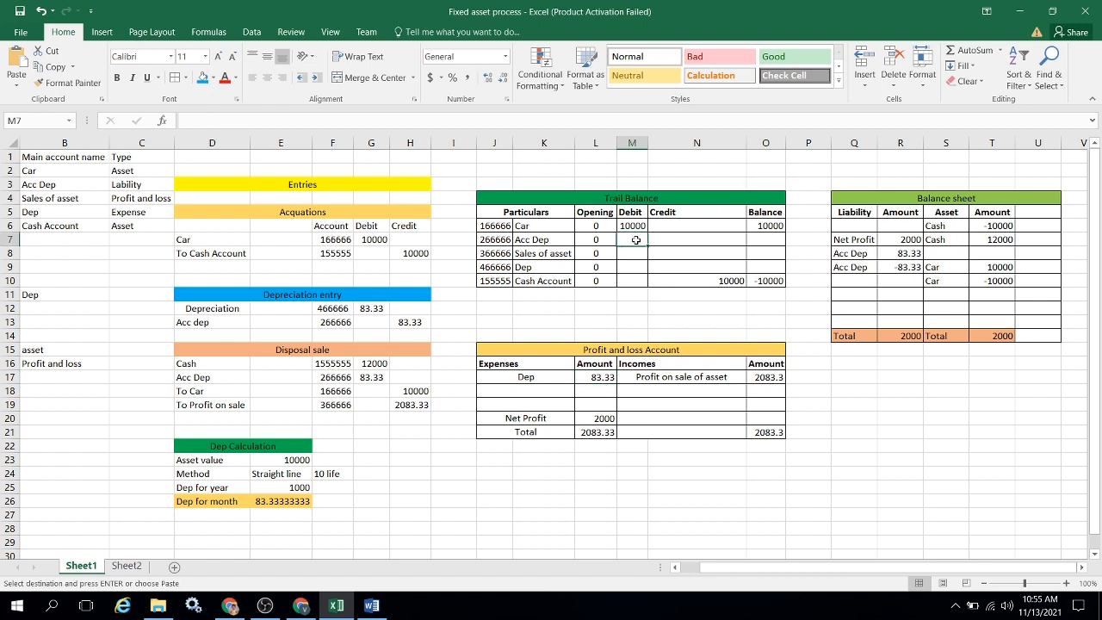
key("Right")
type("8")
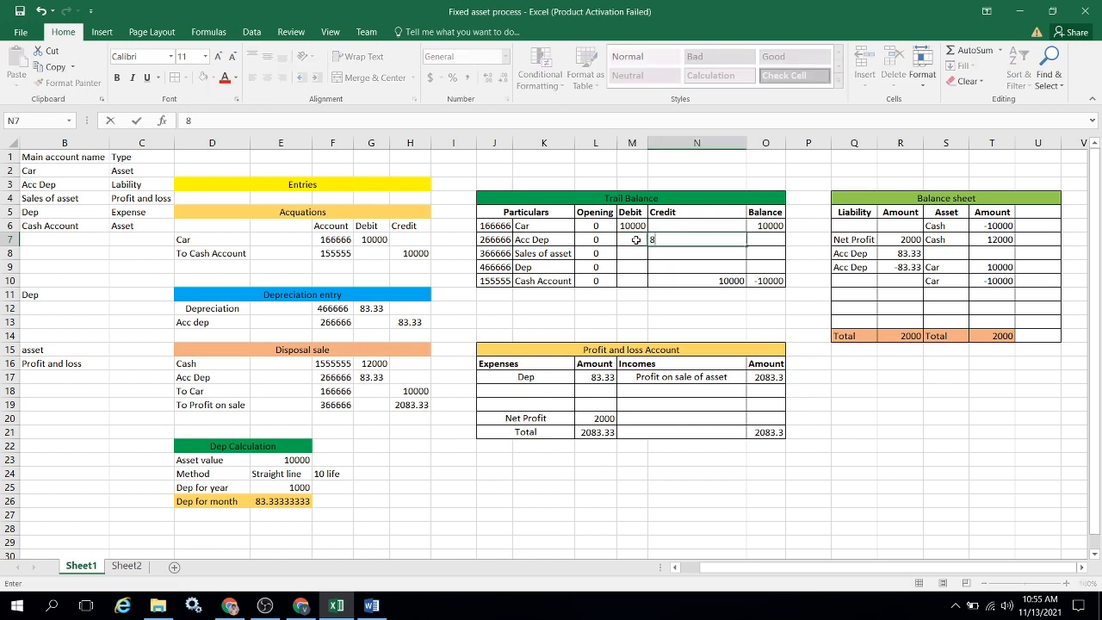
type("3.33")
key("Return")
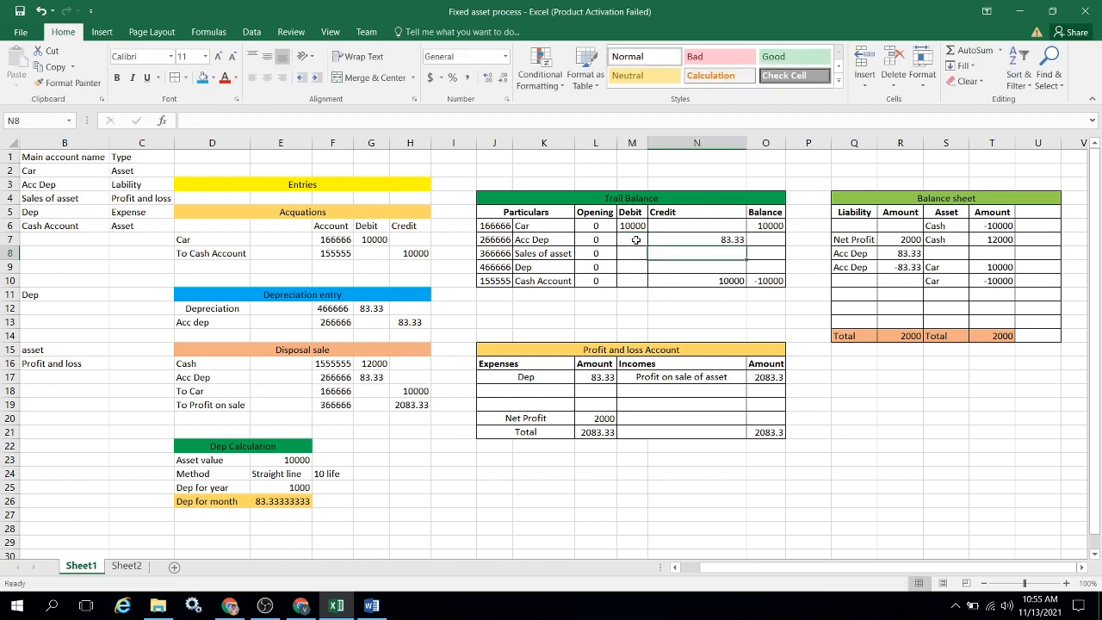
Enter 83.33 as the debit of the Dep line in the Trail Balance table.
key("Down")
key("Down")
key("Up")
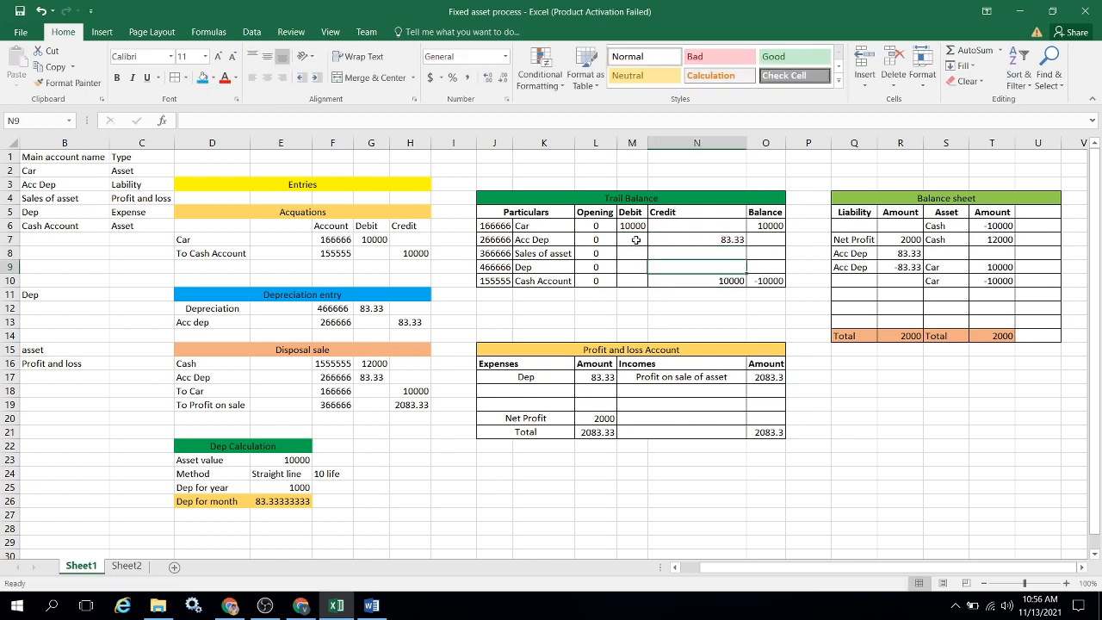
type("83.")
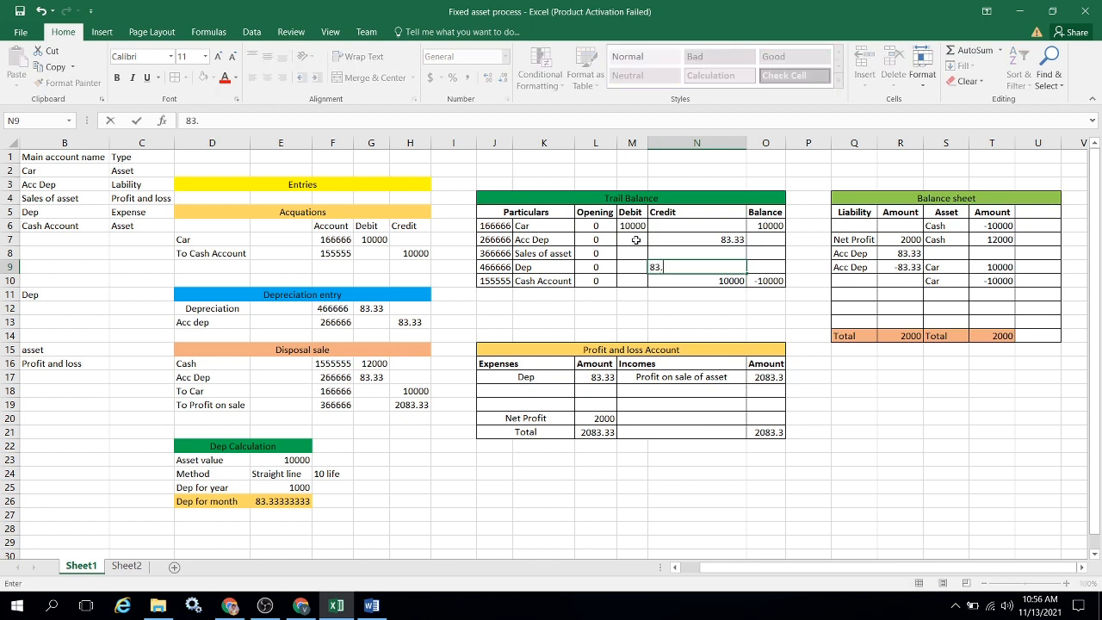
key("Escape")
key("Left")
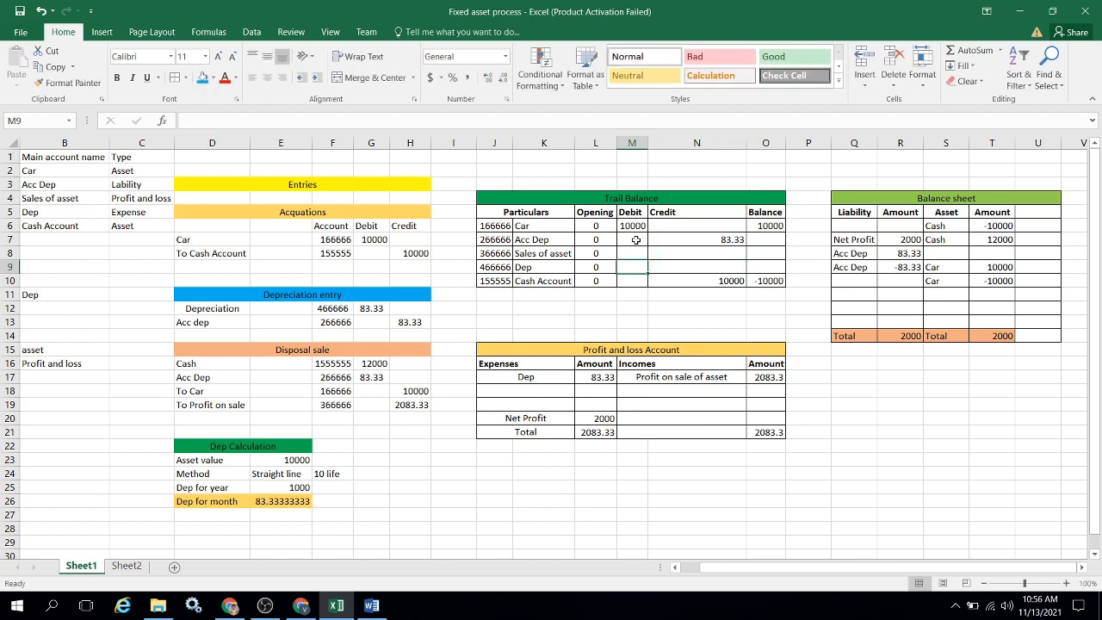
type("83.3")
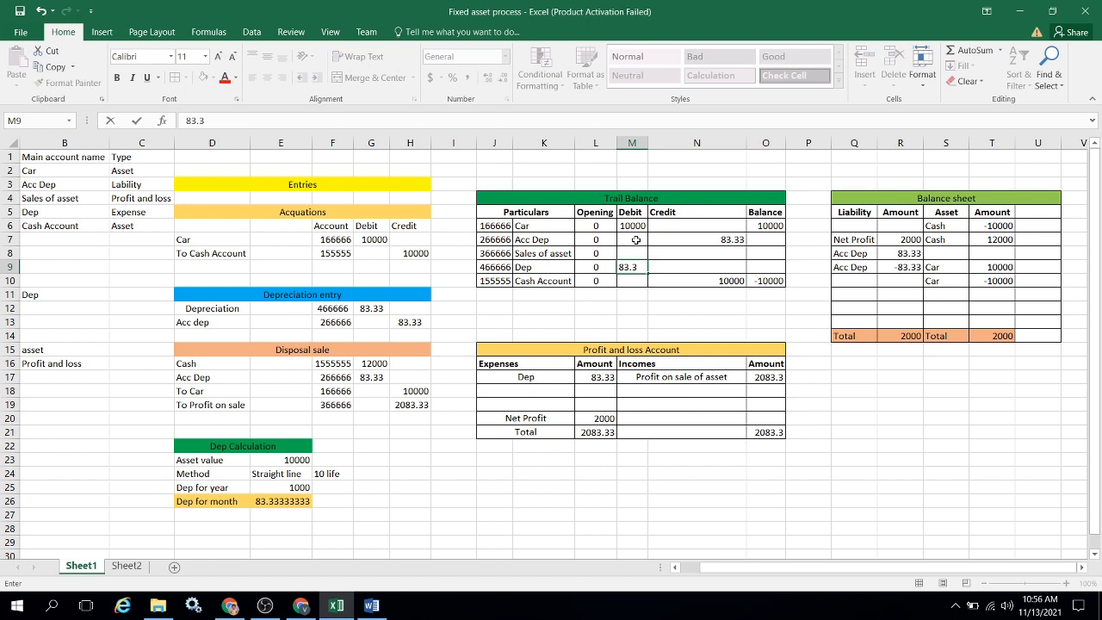
type("3")
key("Return")
Enter 83.33 as the balance of the Dep line in the Trail Balance table.
key("Up")
key("Right")
key("Right")
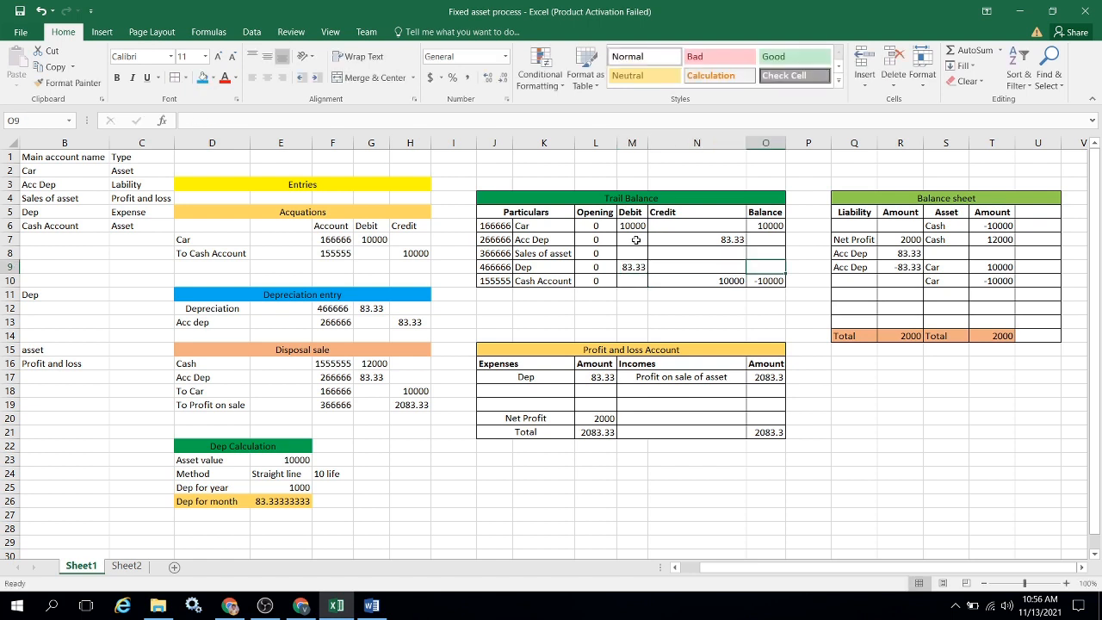
type("83.3")
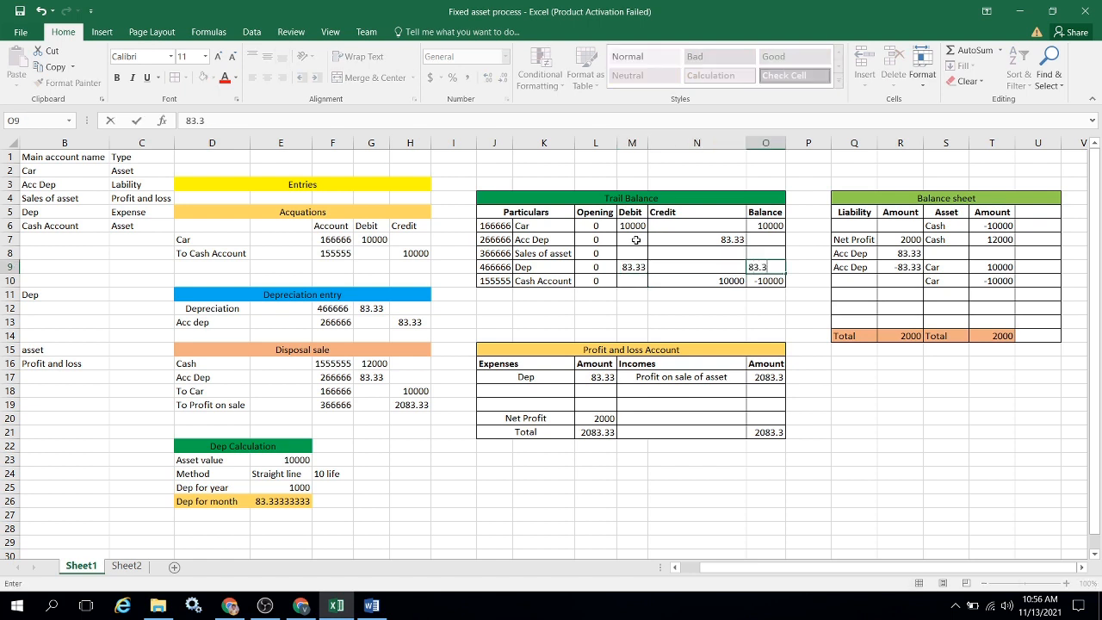
type("3")
key("Return")
Enter -83.33 as the Acc Dep line's balance in the Trail Balance table and check the balance sheet's Acc Dep amounts.
key("Up")
key("Up")
key("Up")
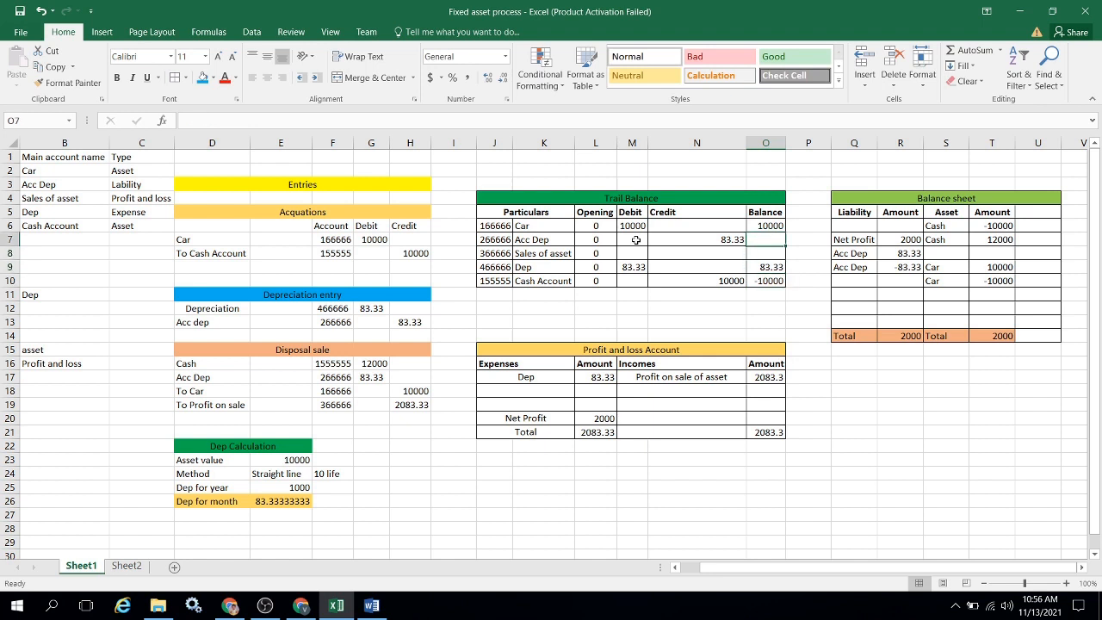
type("-83.33")
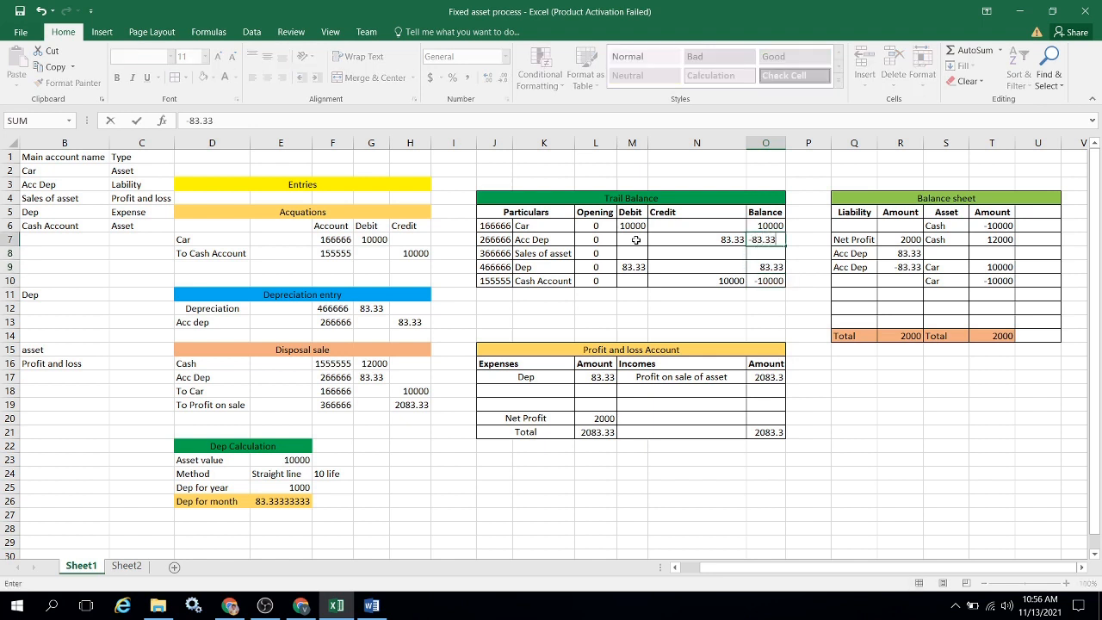
key("Return")
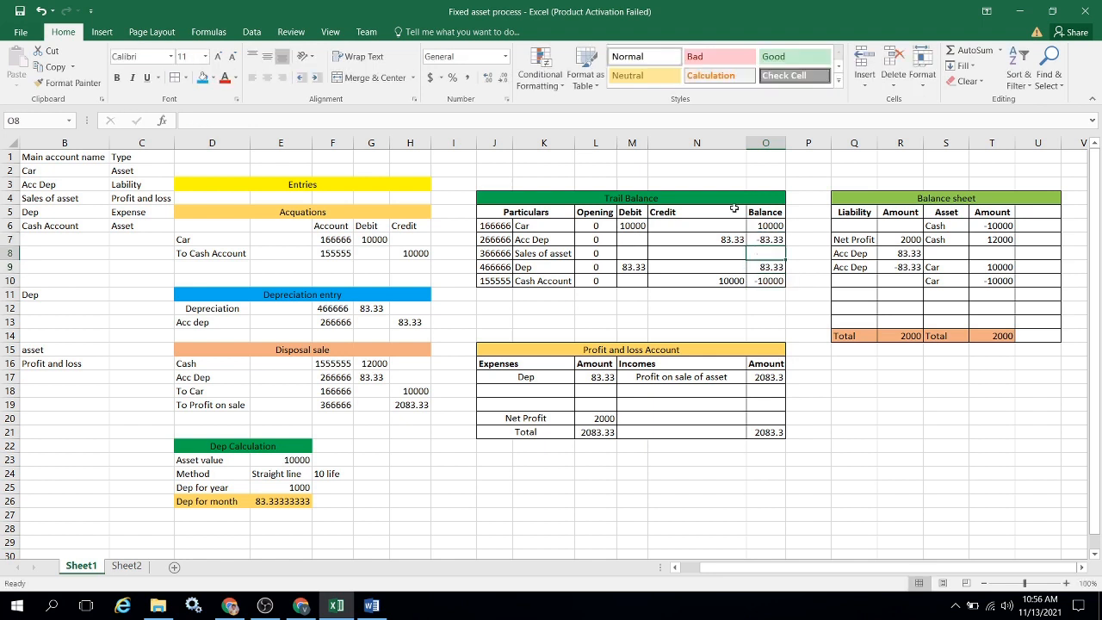
left_click(900, 253)
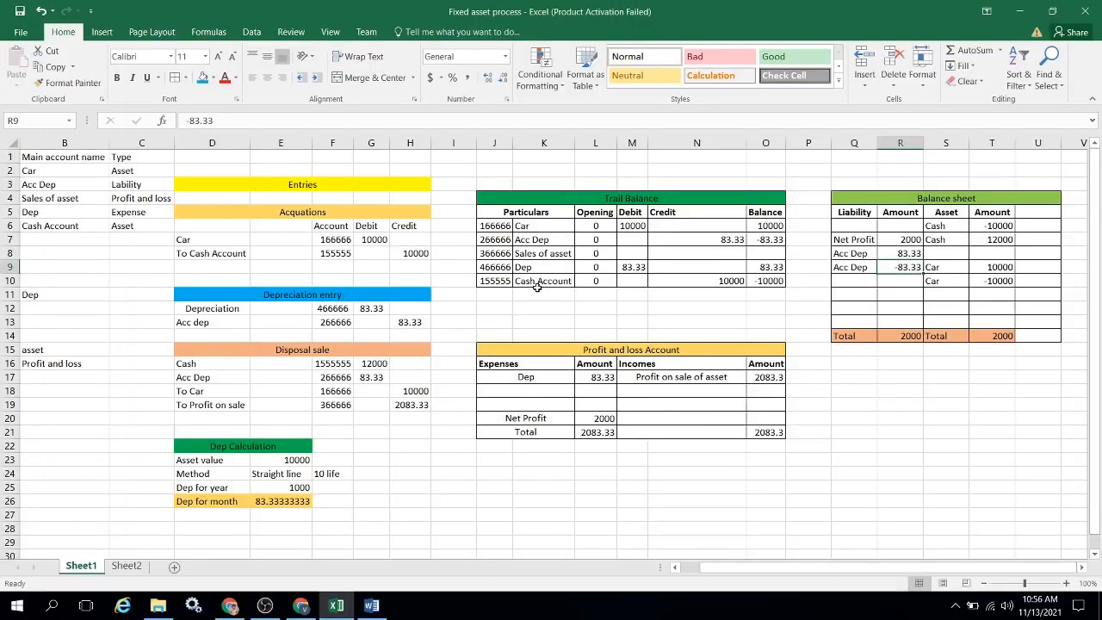
Switch to Finance and Operations and review the fixed asset balances and depreciation details of the Car-0001 SLSLCar book.
key("alt+Tab")
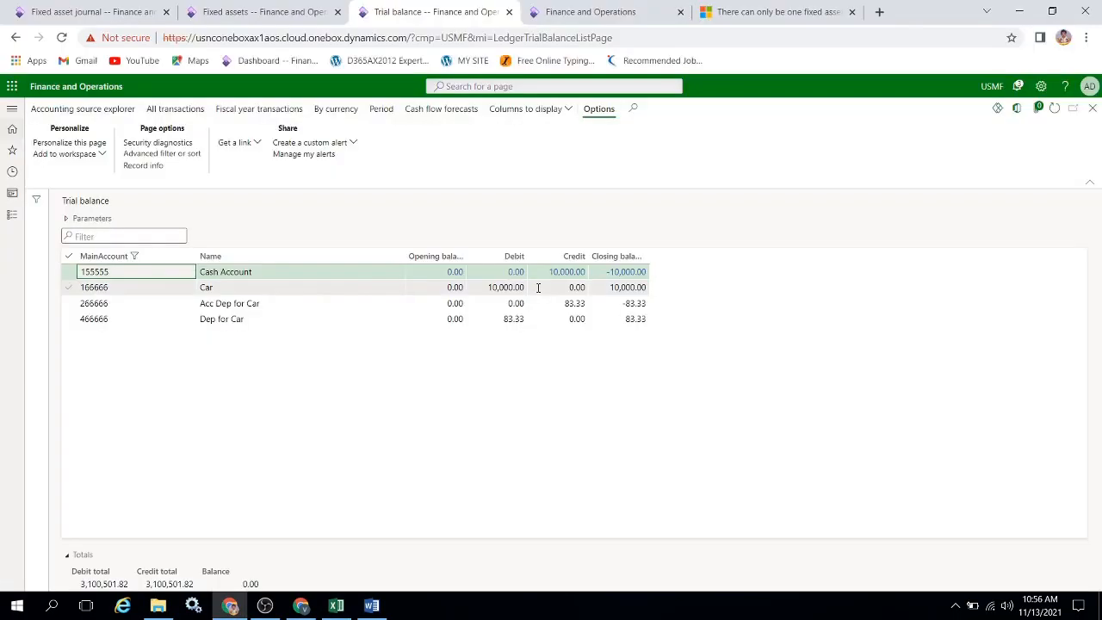
left_click(271, 12)
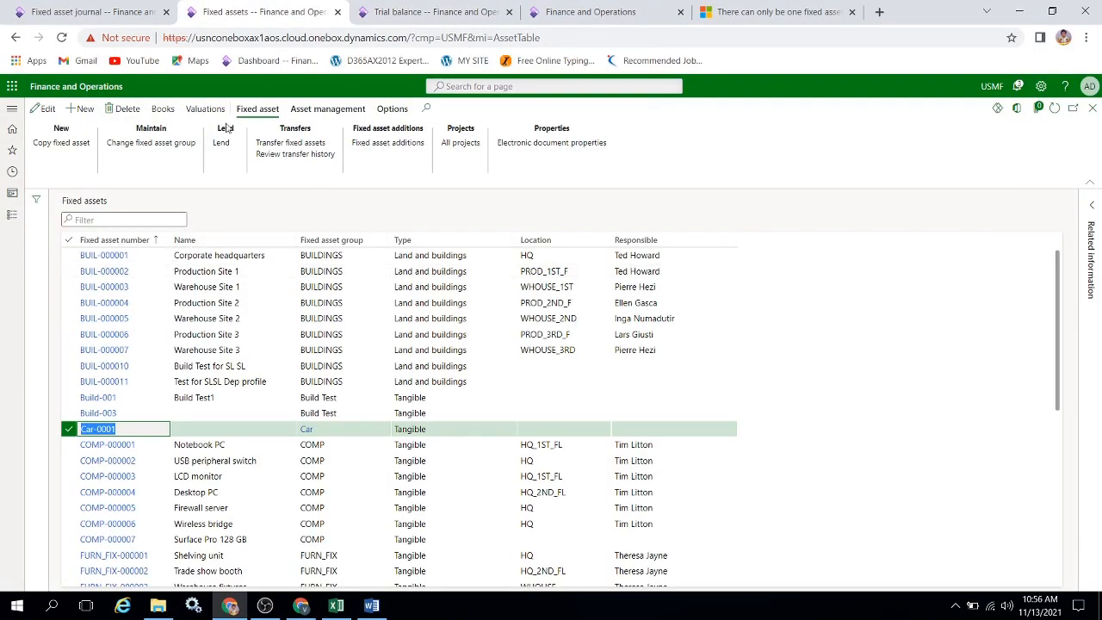
left_click(160, 108)
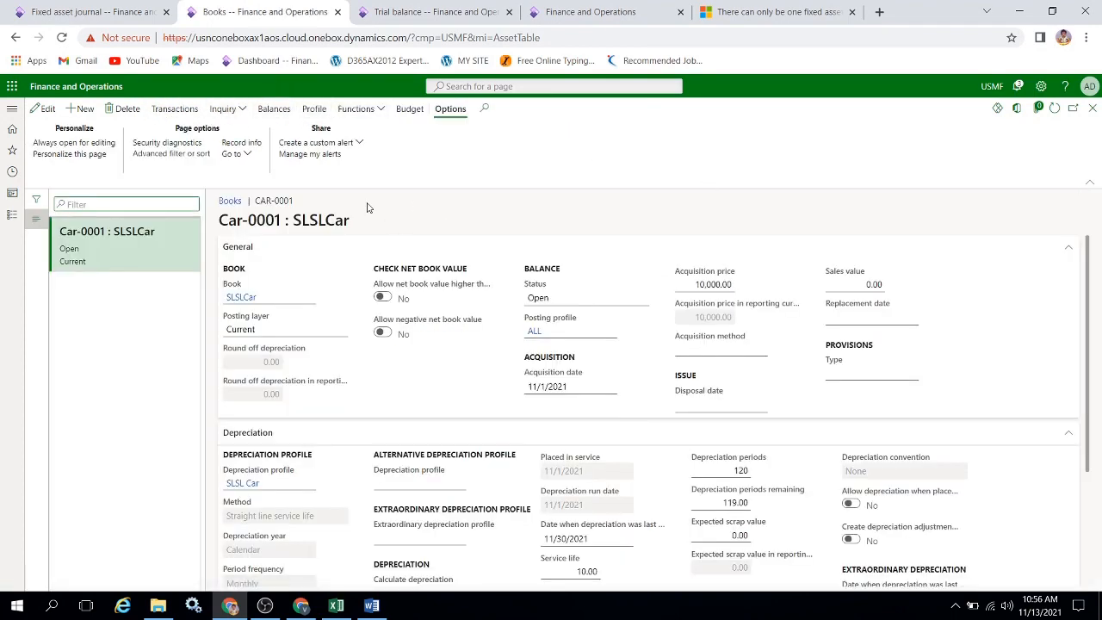
left_click(272, 109)
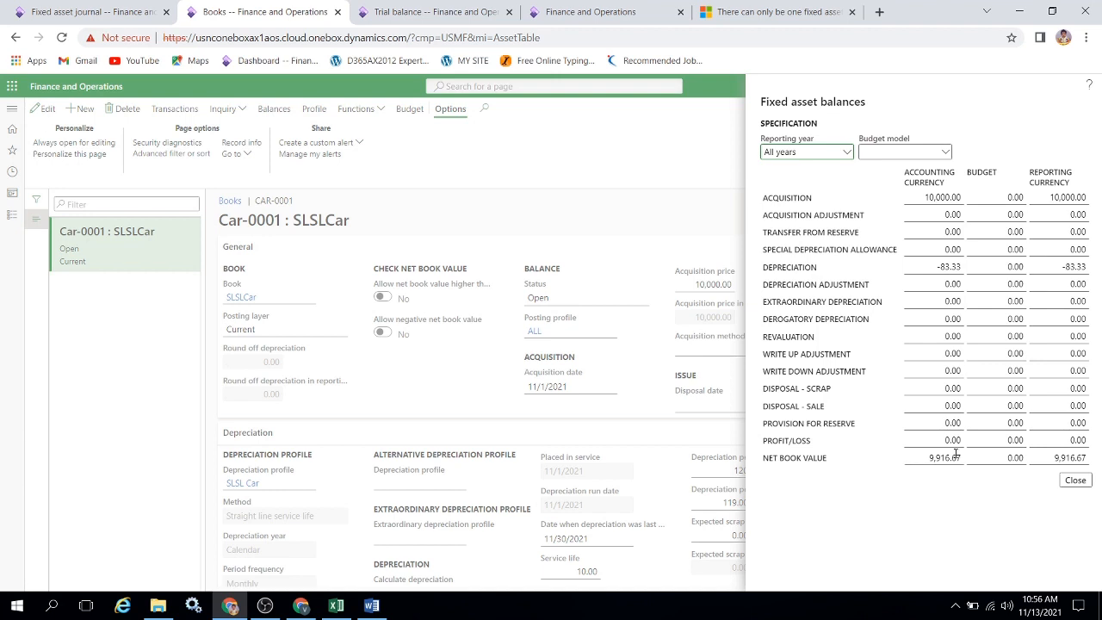
left_click(1075, 479)
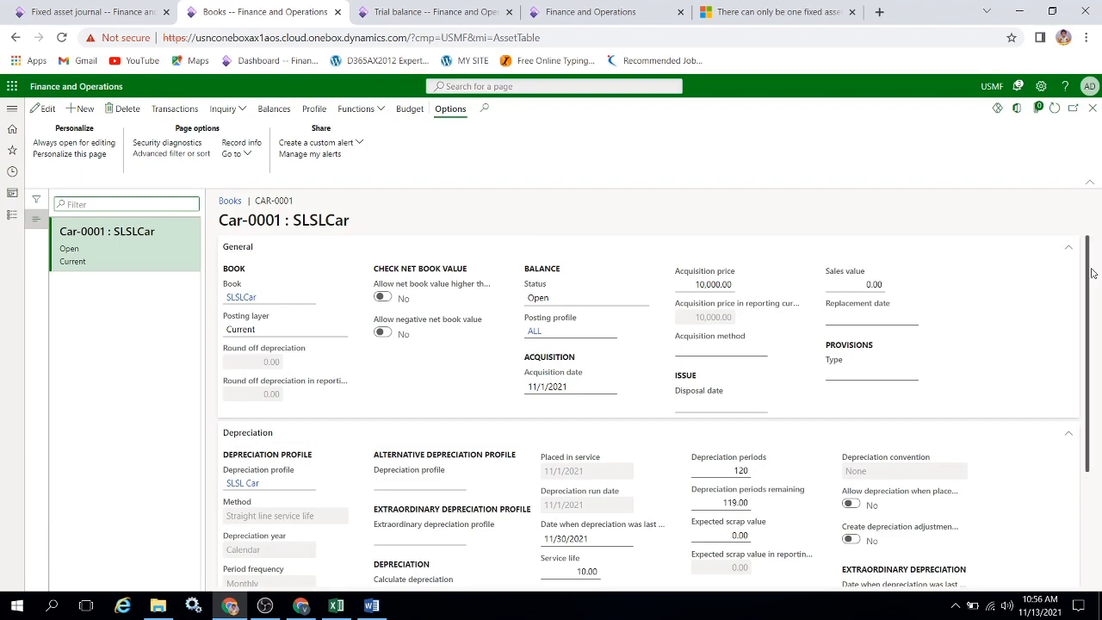
left_click_drag(1089, 273, 1089, 356)
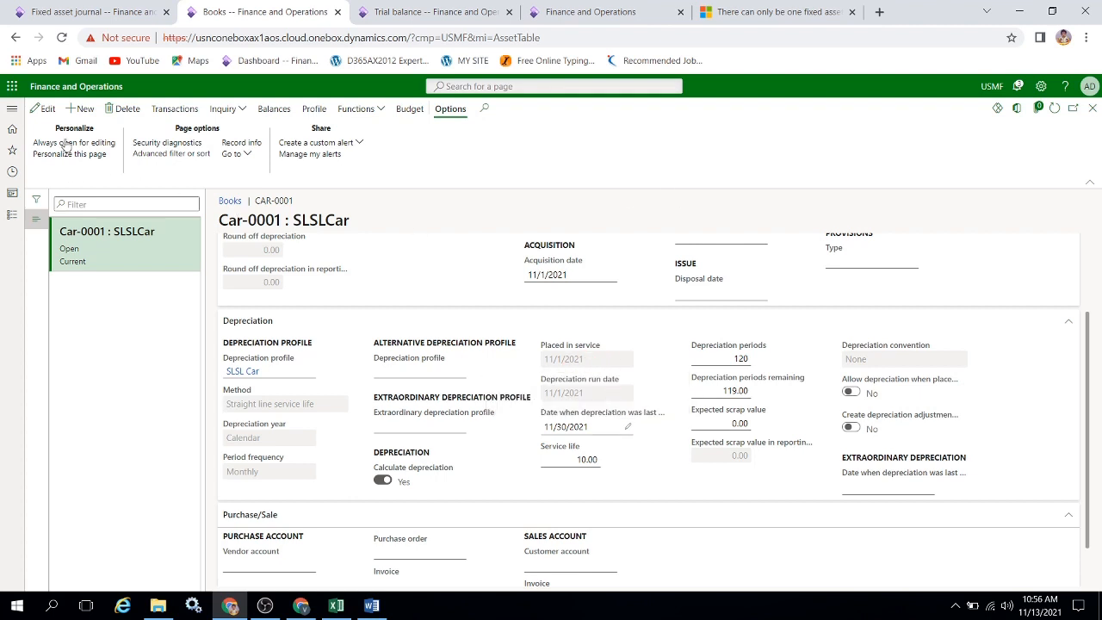
Close the posted depreciation journal's lines, create a new fixed asset journal named FACur and open its lines.
left_click(133, 12)
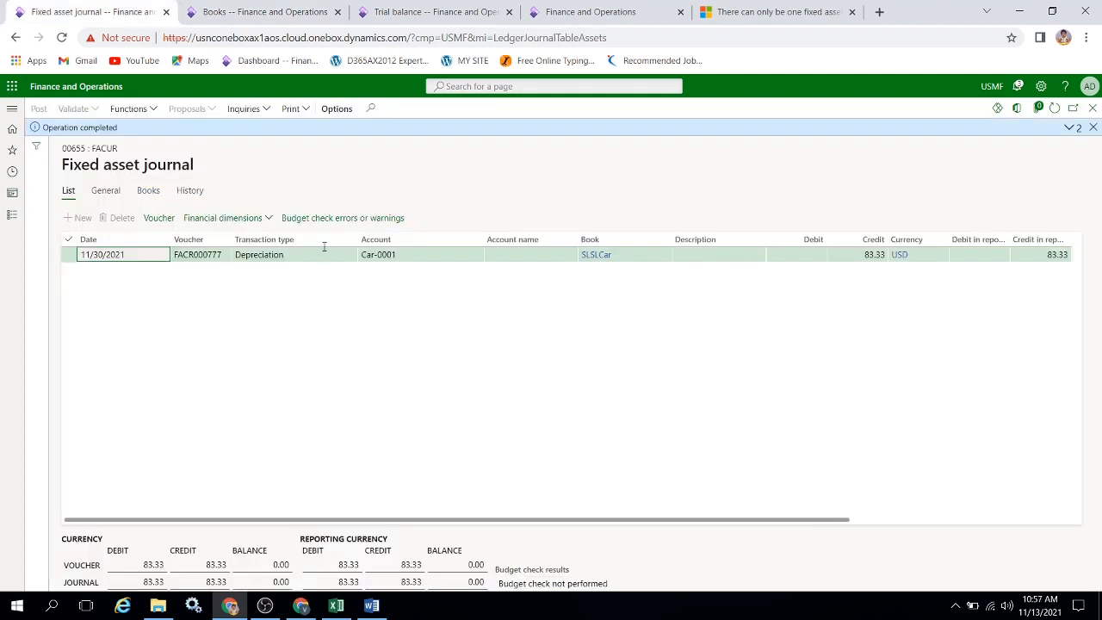
left_click(1092, 128)
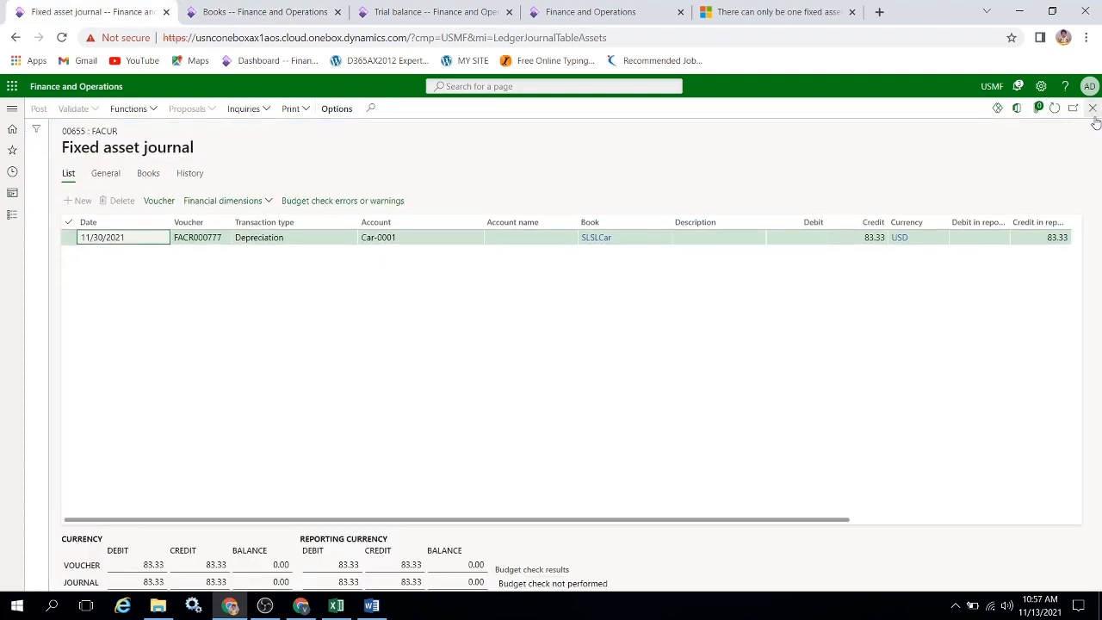
left_click(1092, 108)
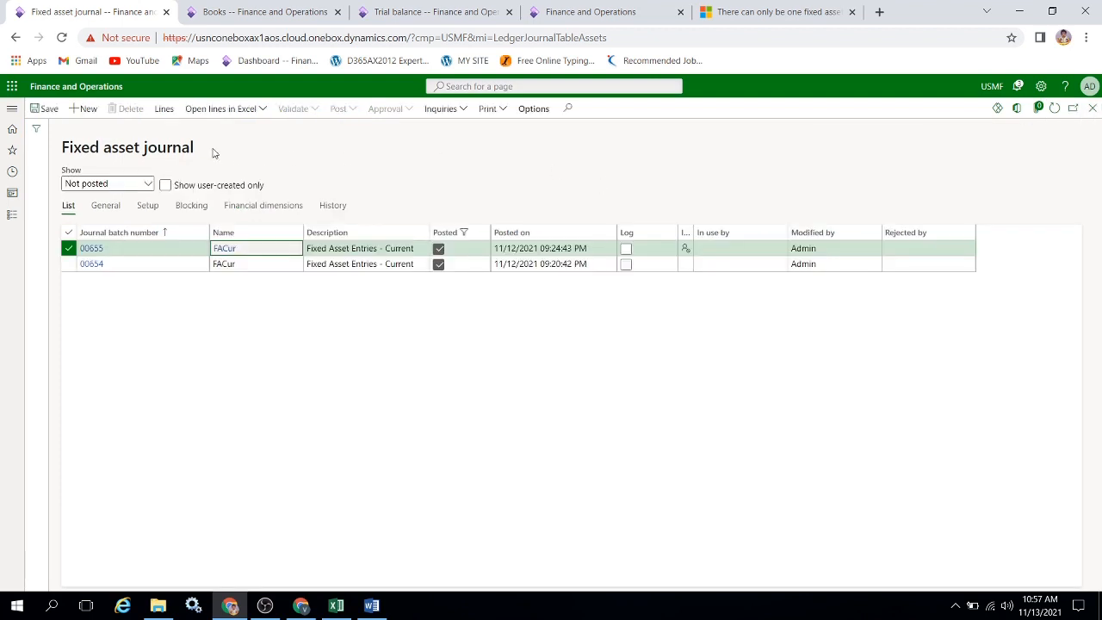
left_click(87, 110)
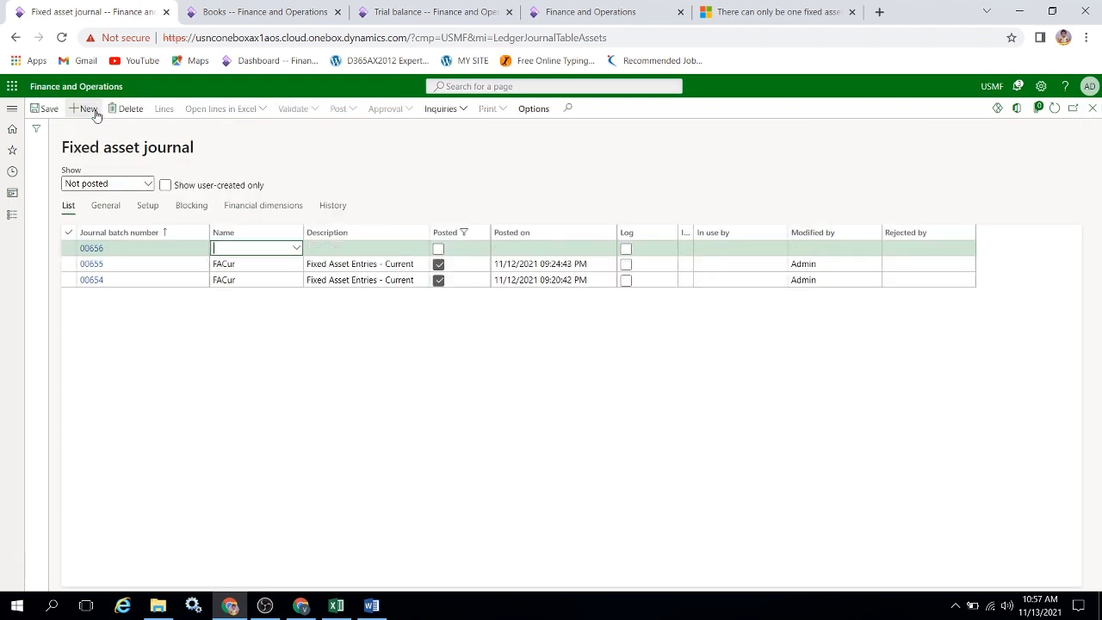
left_click(296, 249)
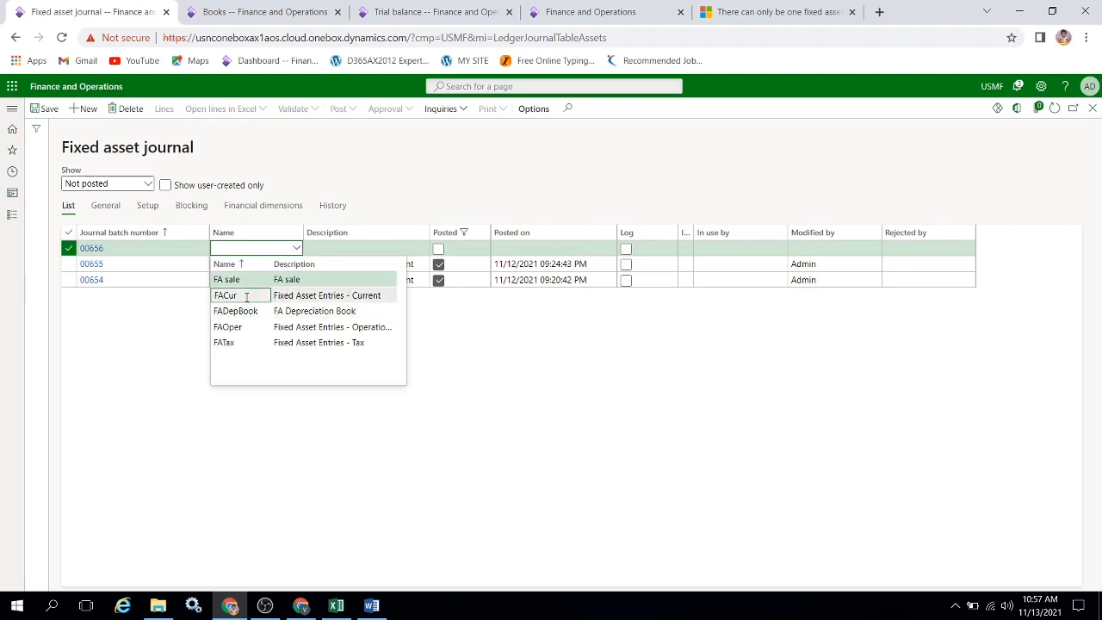
left_click(225, 295)
left_click(163, 109)
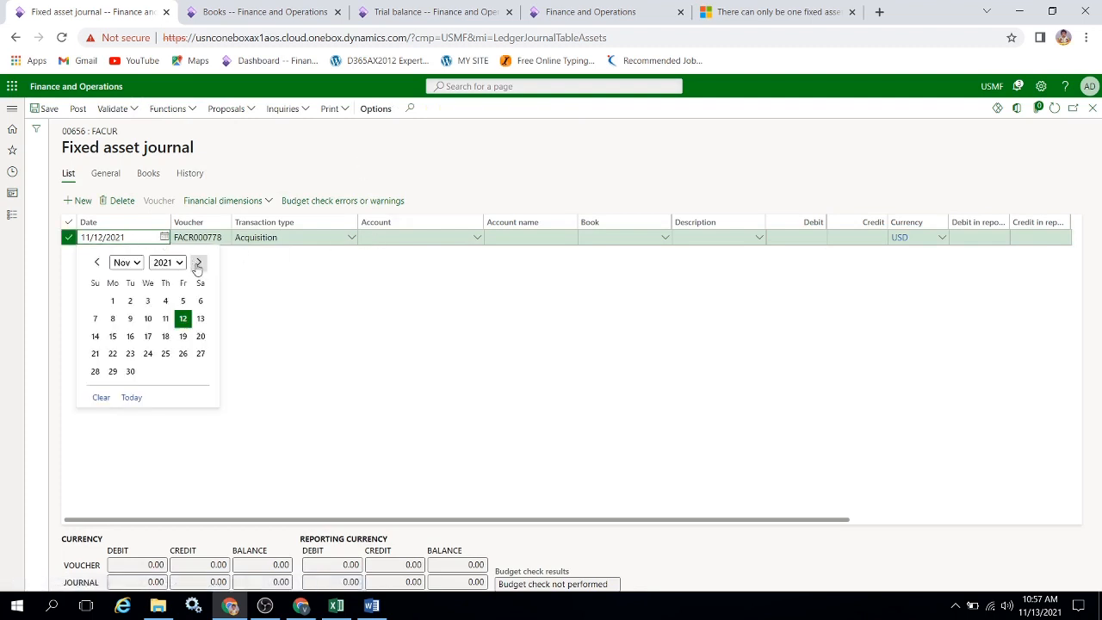
Set the new journal line's date to 12/1/2021 and its transaction type to Disposal - sale.
left_click(198, 262)
left_click(148, 301)
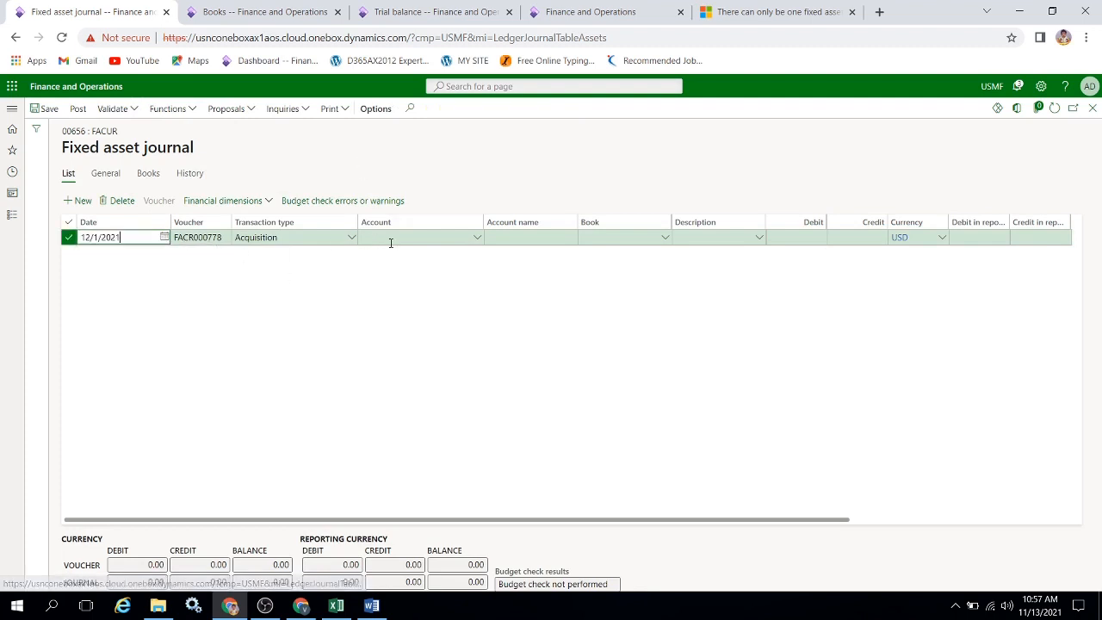
left_click(351, 240)
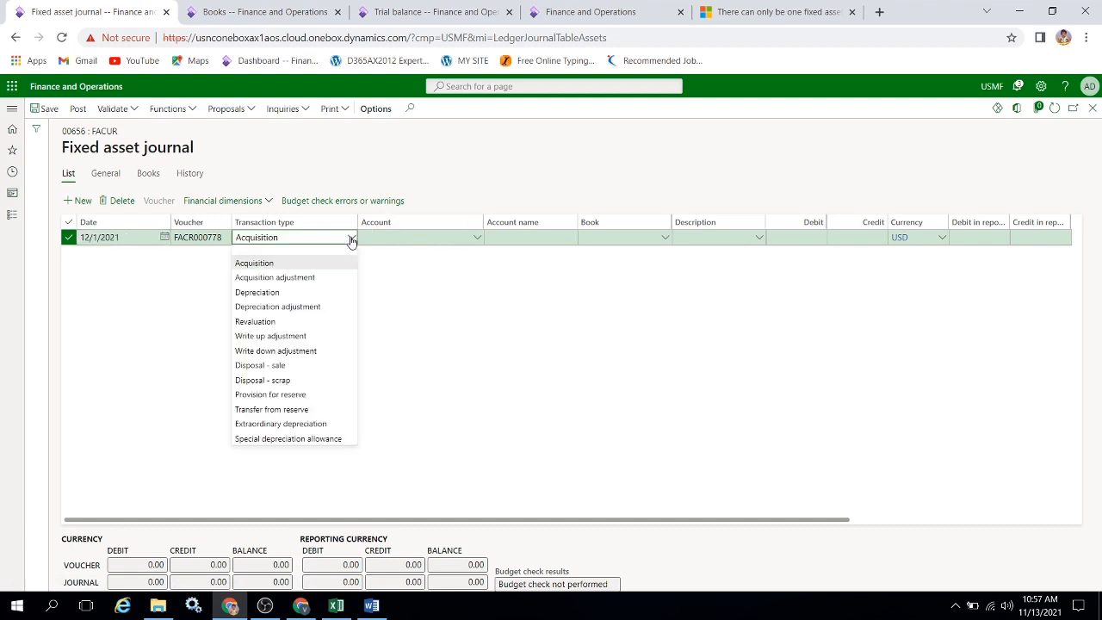
left_click(296, 367)
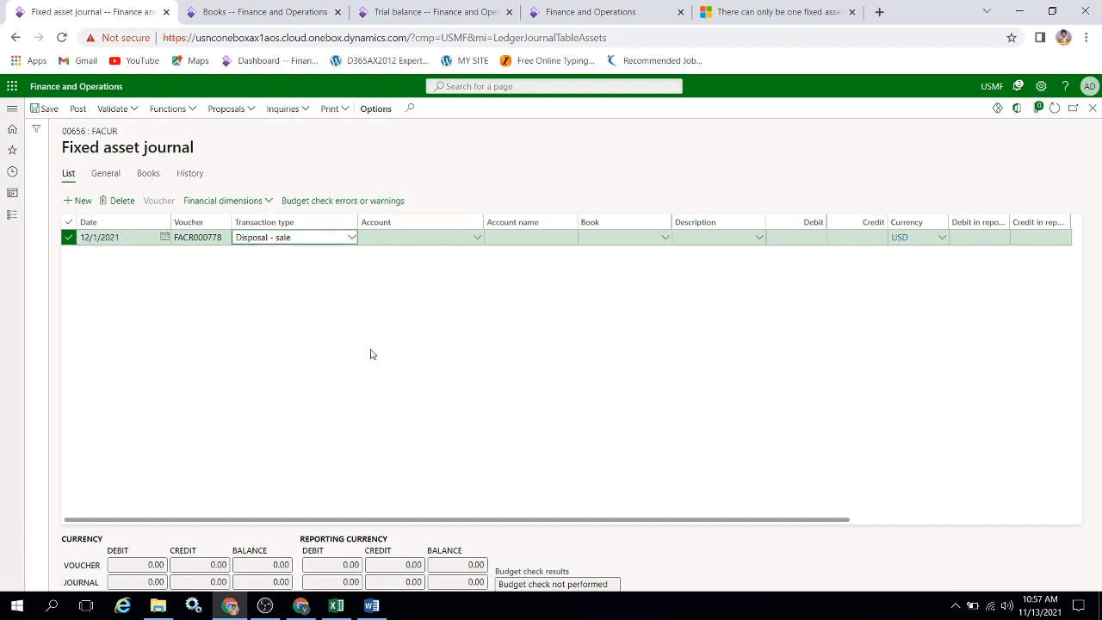
Select fixed asset Car-0001 as the account of the disposal sale line.
key("Tab")
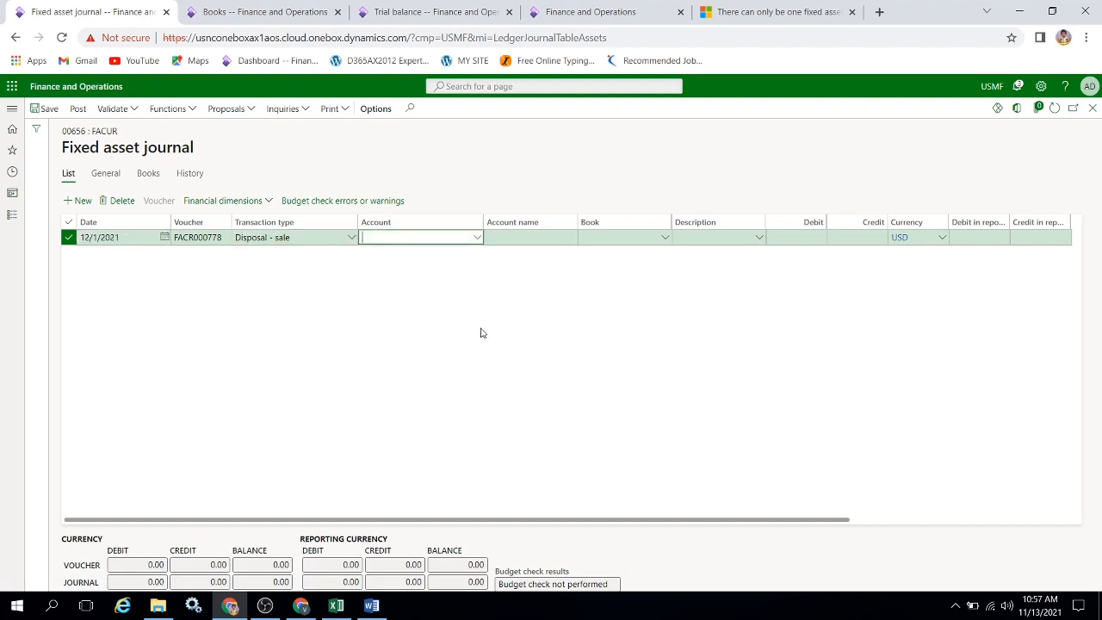
left_click(479, 239)
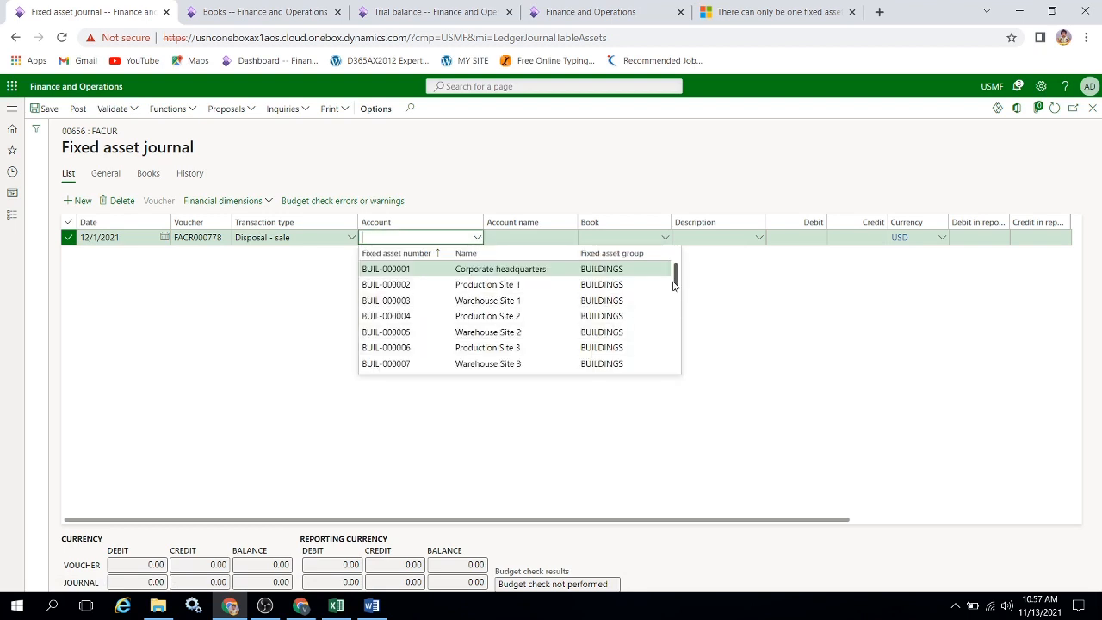
left_click_drag(675, 286, 675, 318)
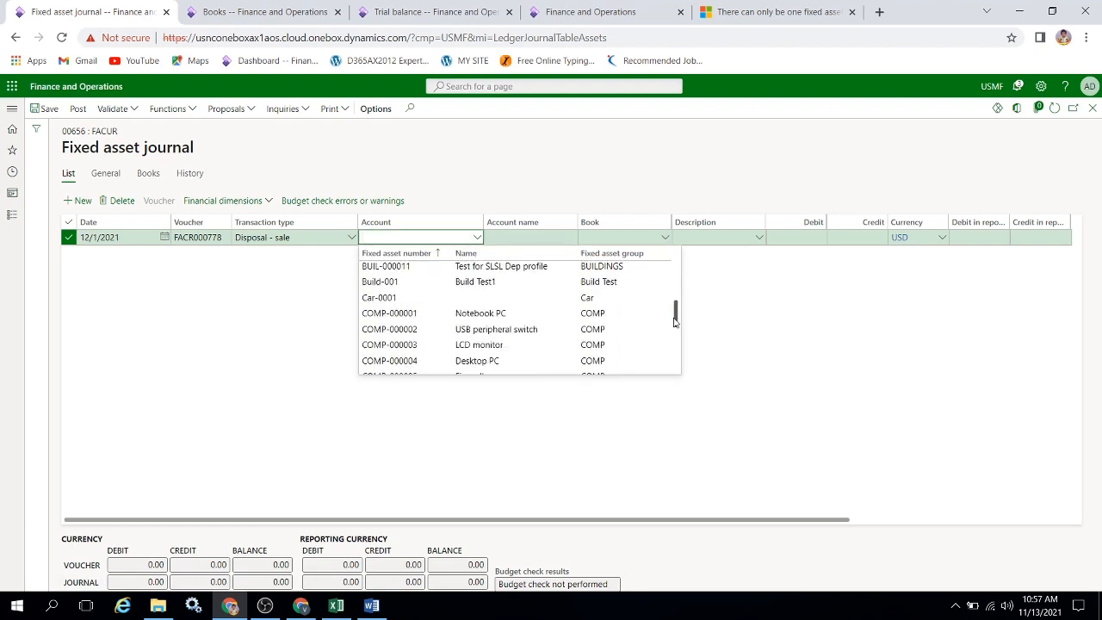
left_click(422, 296)
key("Tab")
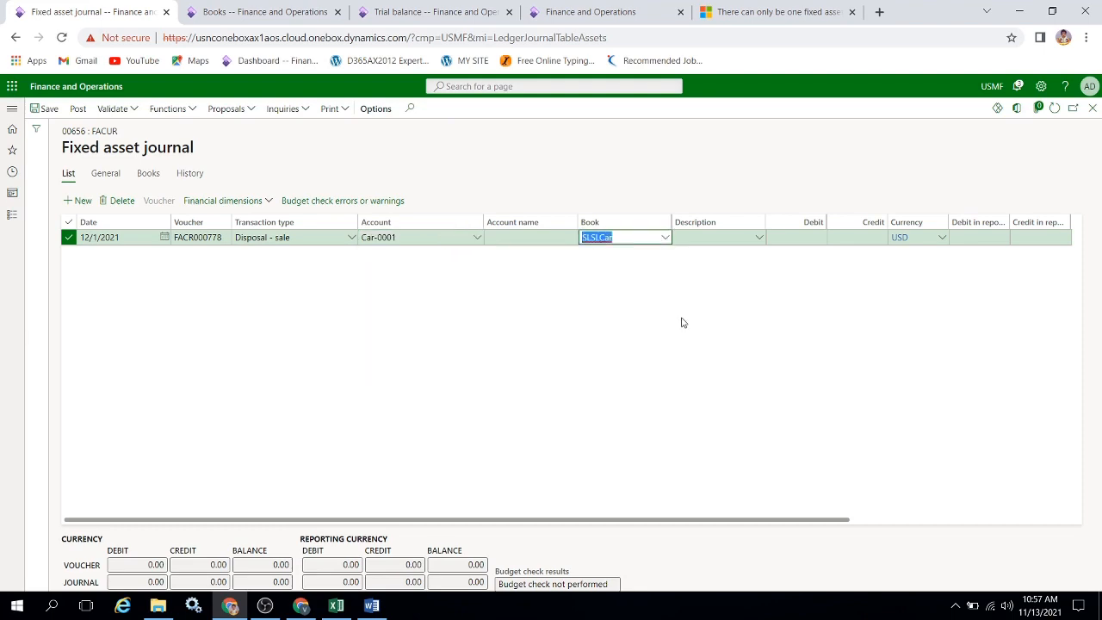
Enter a credit of 12000 on the Car-0001 disposal sale line, checking the sale amount in the Excel fixed asset workbook.
key("Tab")
key("Tab")
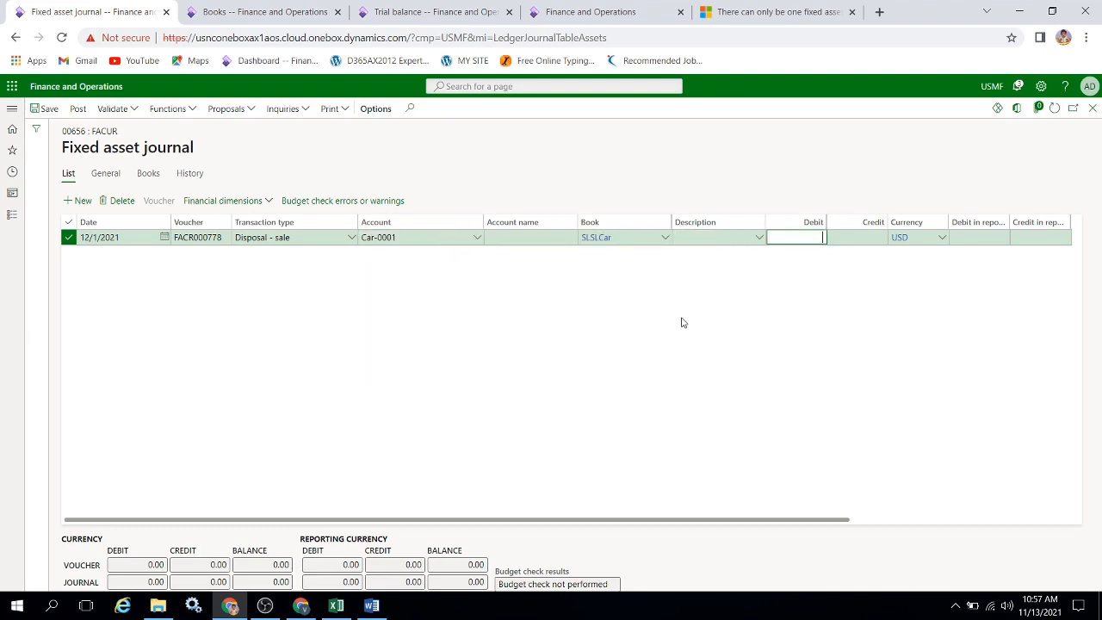
key("alt+Tab")
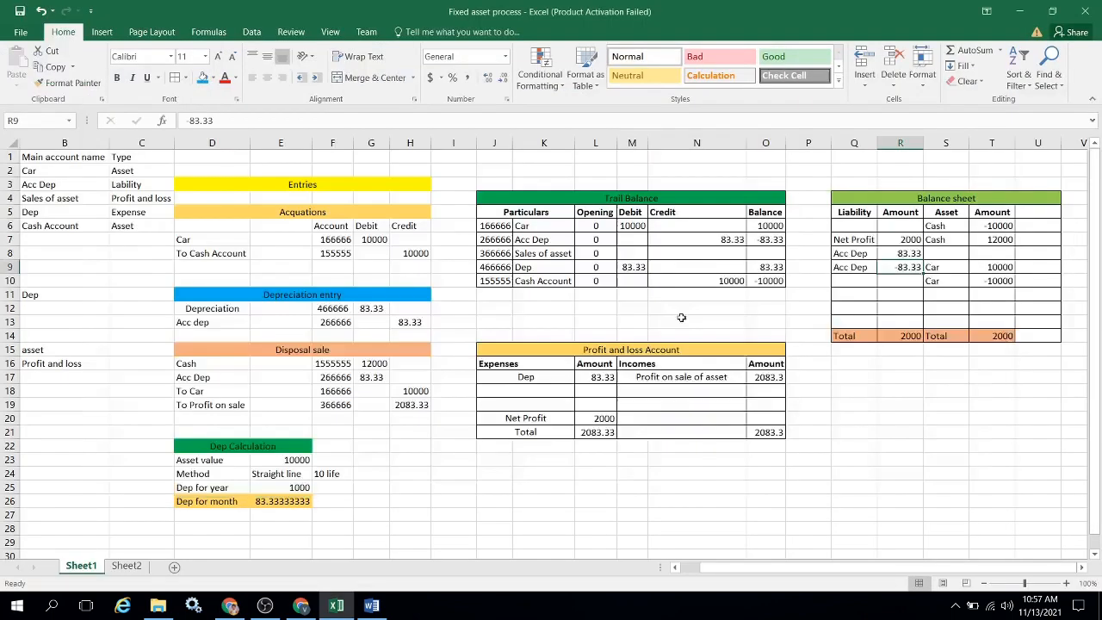
key("alt+Tab")
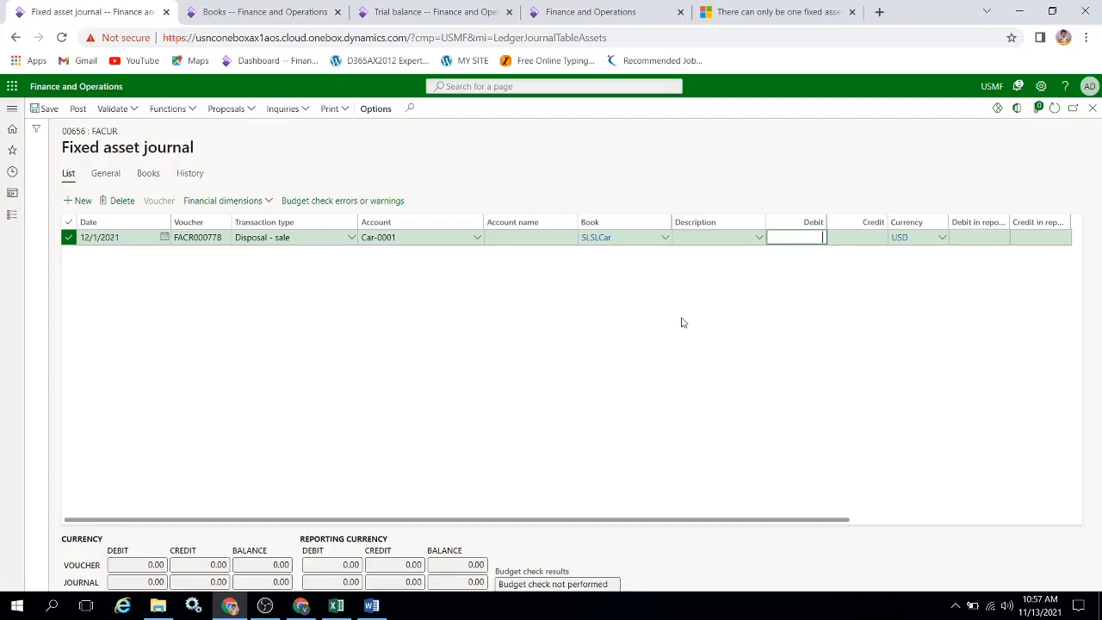
key("Tab")
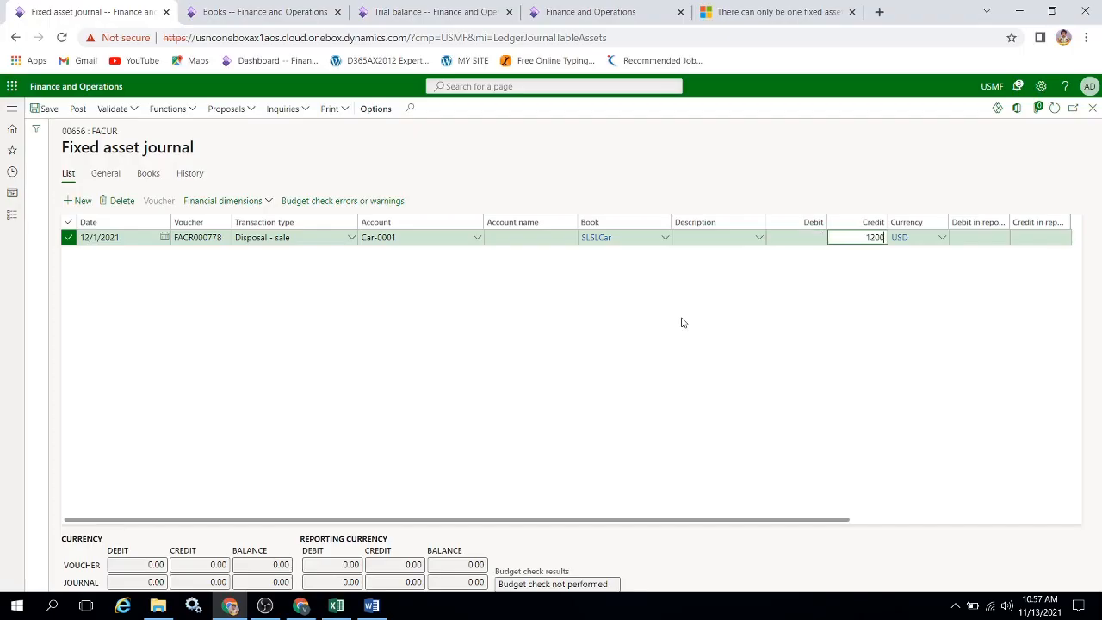
key("Tab")
key("Tab")
key("Tab")
key("Tab")
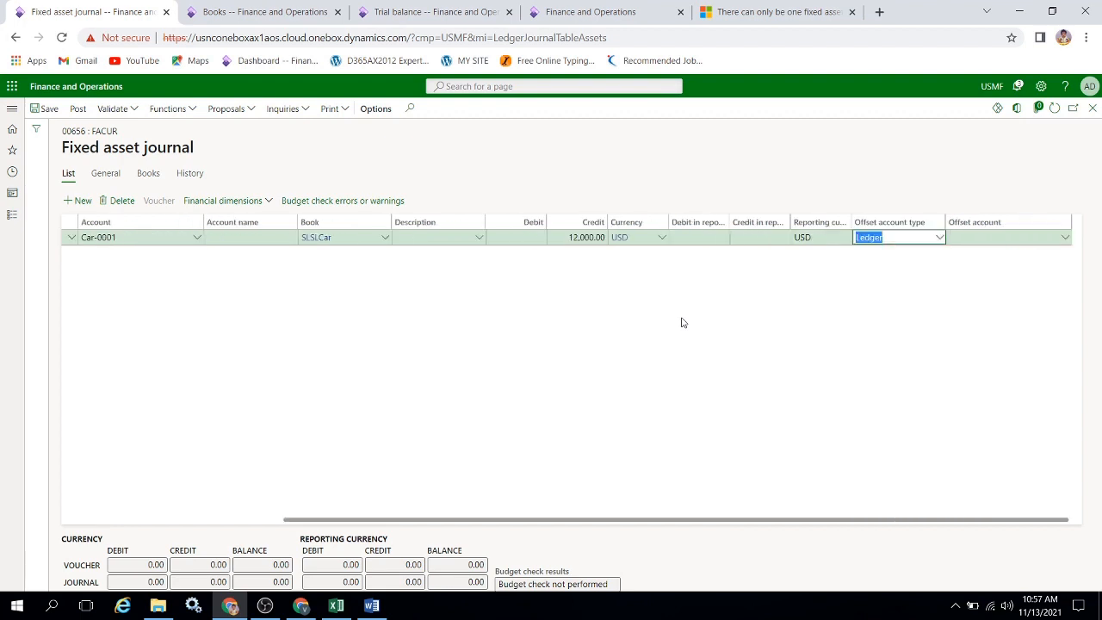
Set the disposal line's ledger offset account to main account 155555 and post the fixed asset journal.
key("Tab")
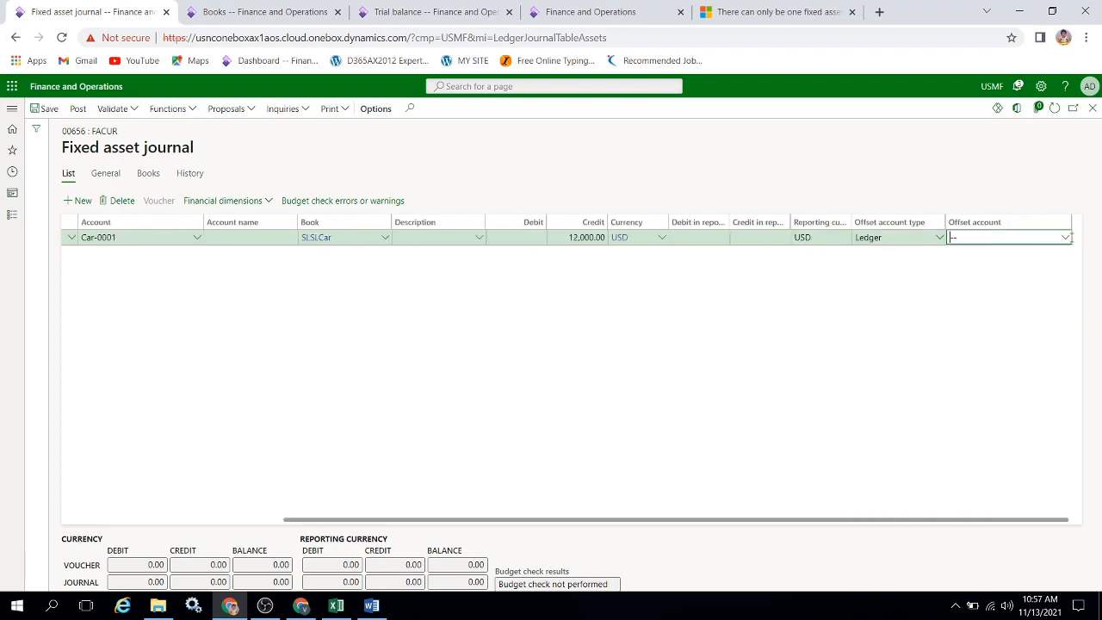
left_click(1065, 238)
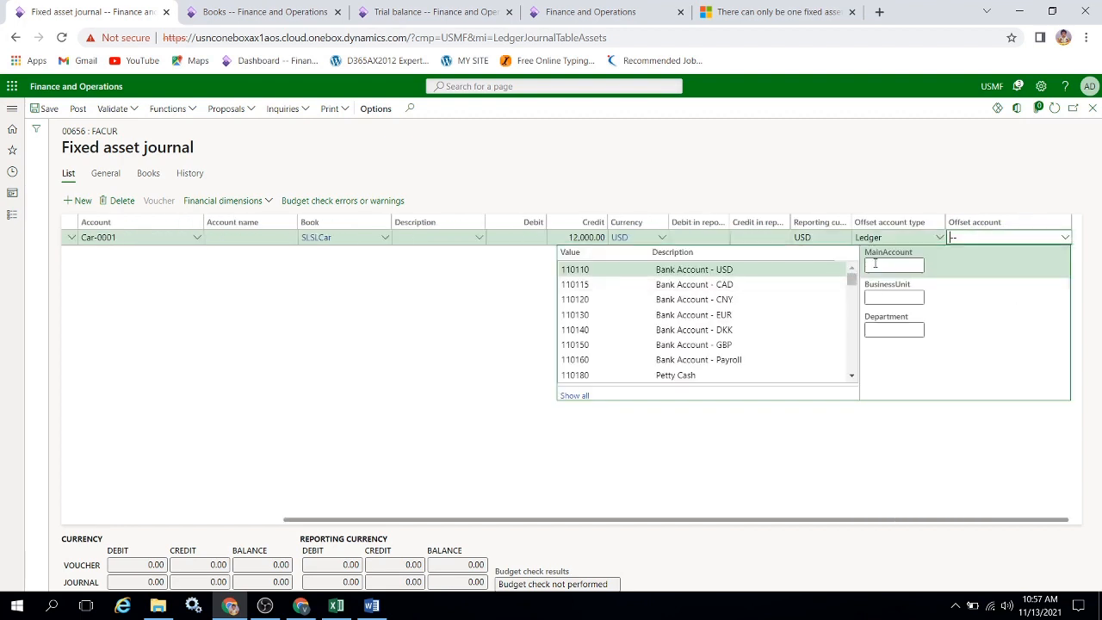
type("155555")
key("Tab")
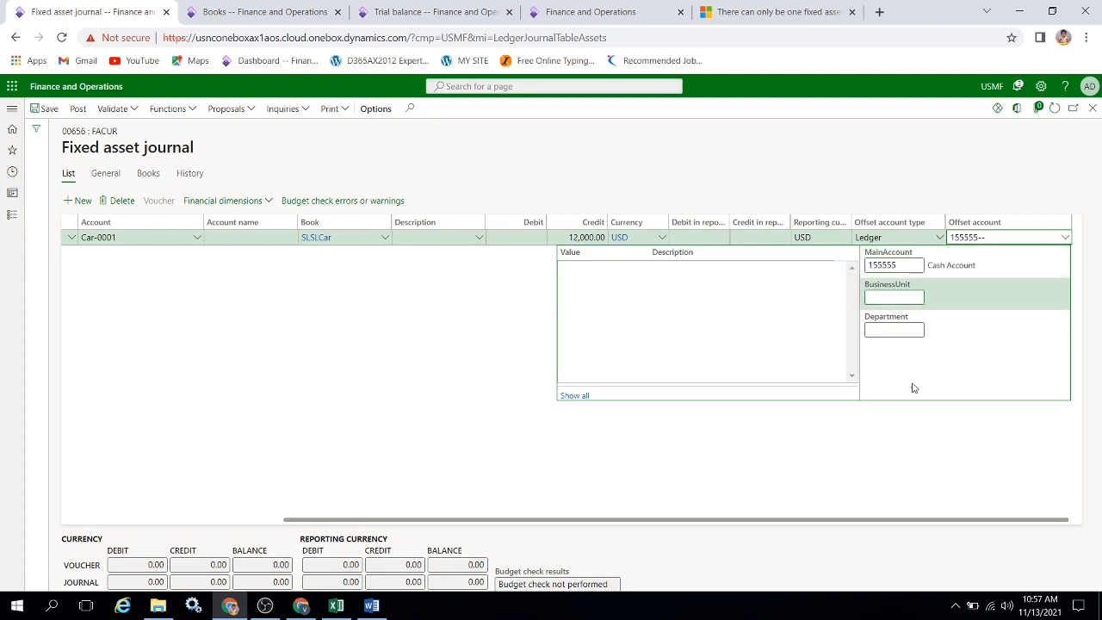
key("Tab")
key("Tab")
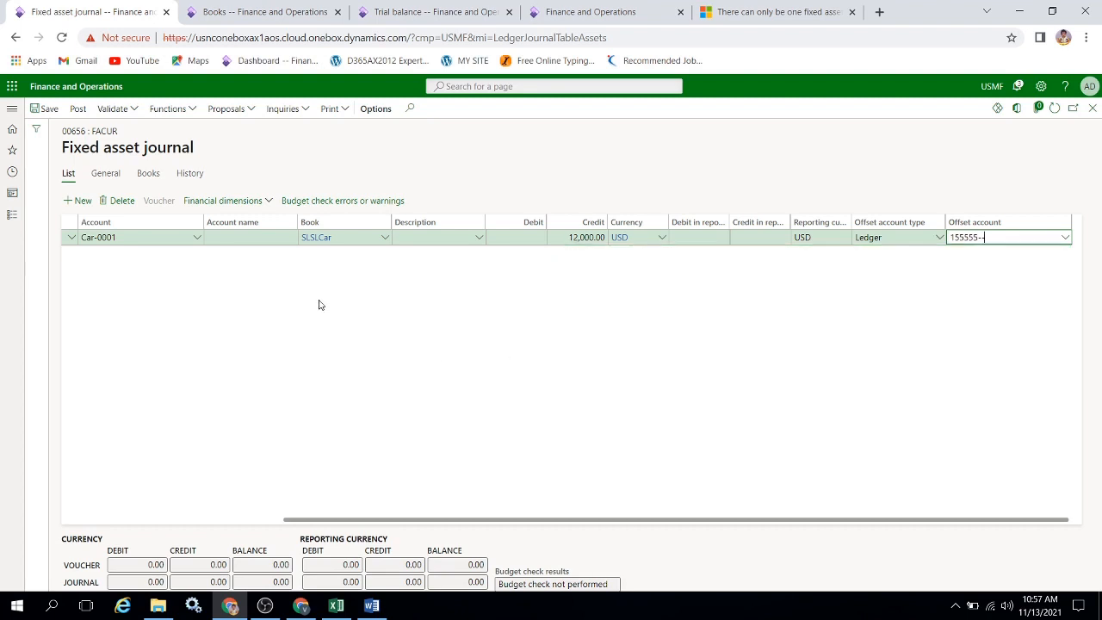
left_click(78, 108)
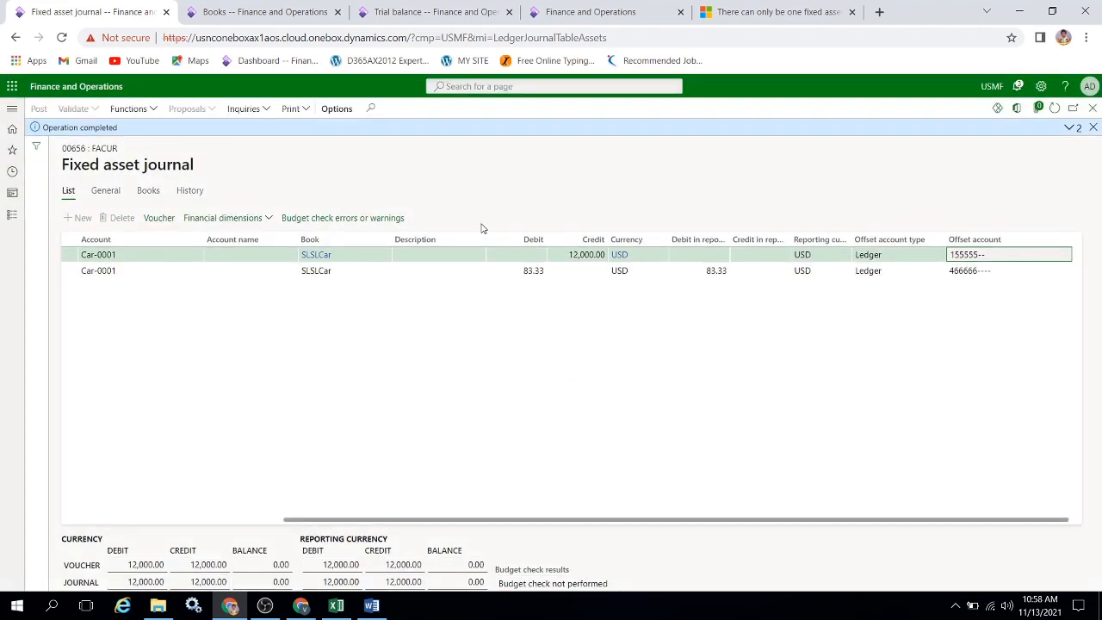
Open the Trial balance page and refresh its data.
left_click(395, 13)
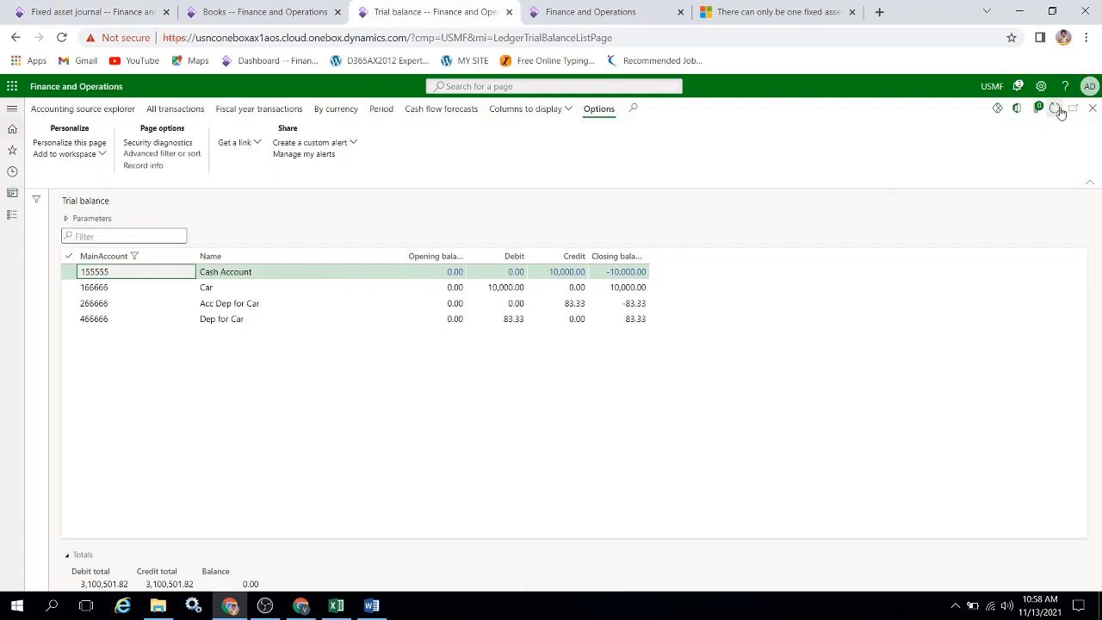
key("alt+Tab")
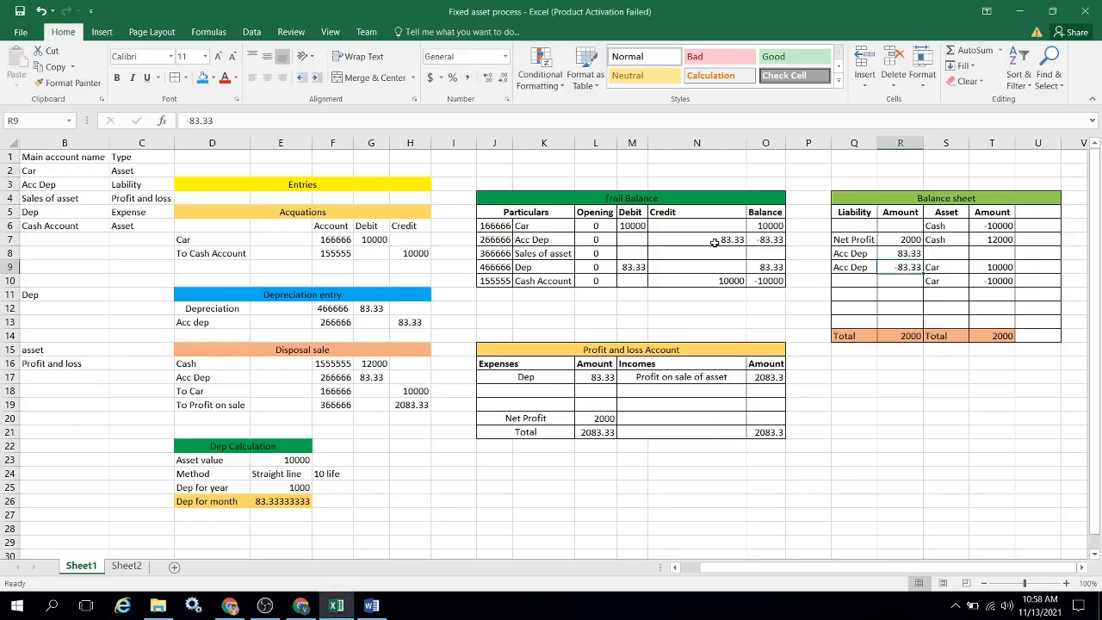
key("alt+Tab")
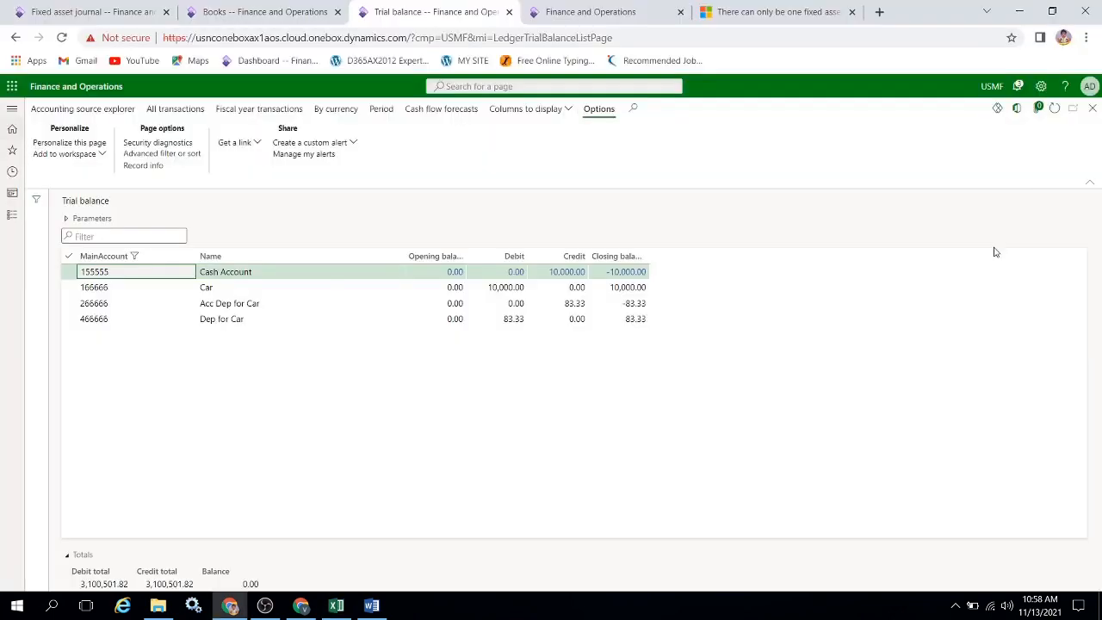
left_click(1057, 111)
Switch to Excel and copy the five main account numbers in A2:A6.
key("alt+Tab")
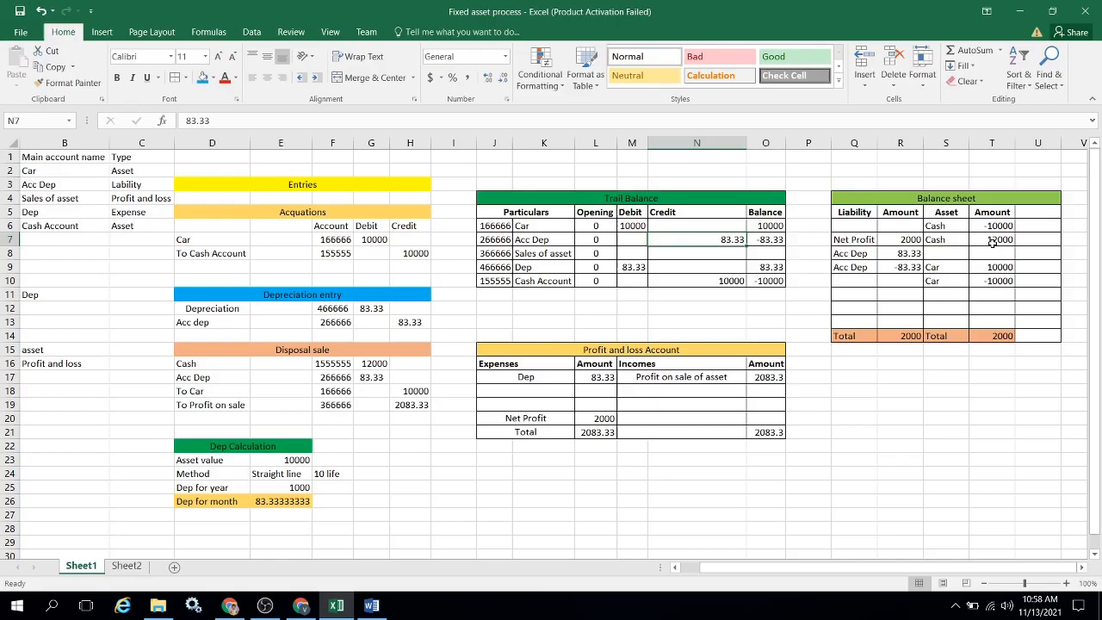
key("ctrl+Left")
key("ctrl+Left")
key("ctrl+Left")
key("ctrl+Left")
key("ctrl+Left")
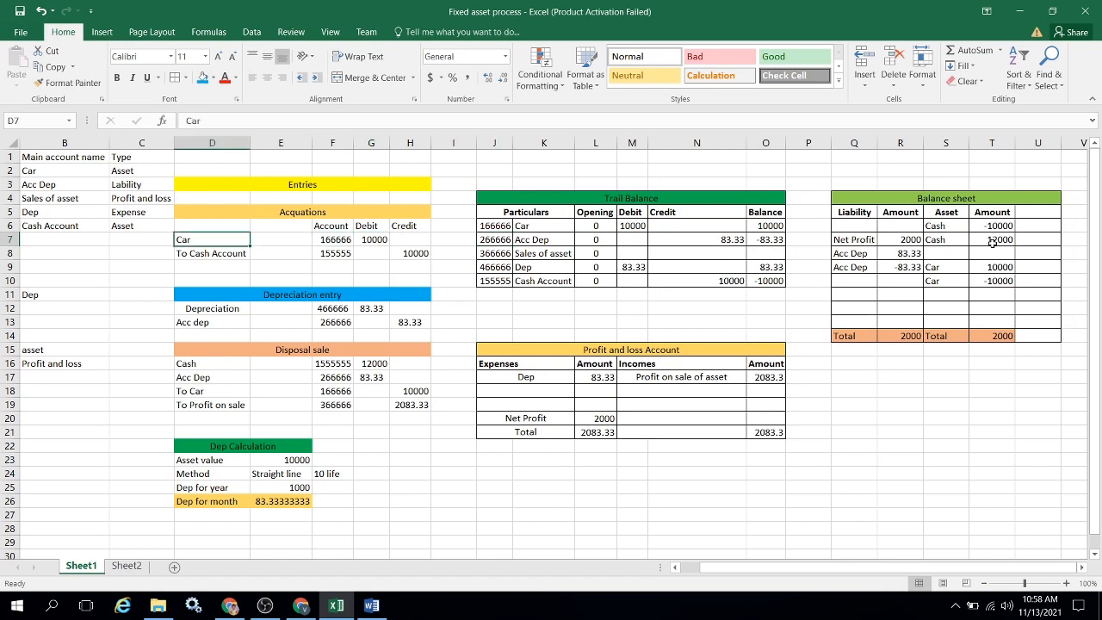
key("Up")
key("ctrl+Up")
key("Down")
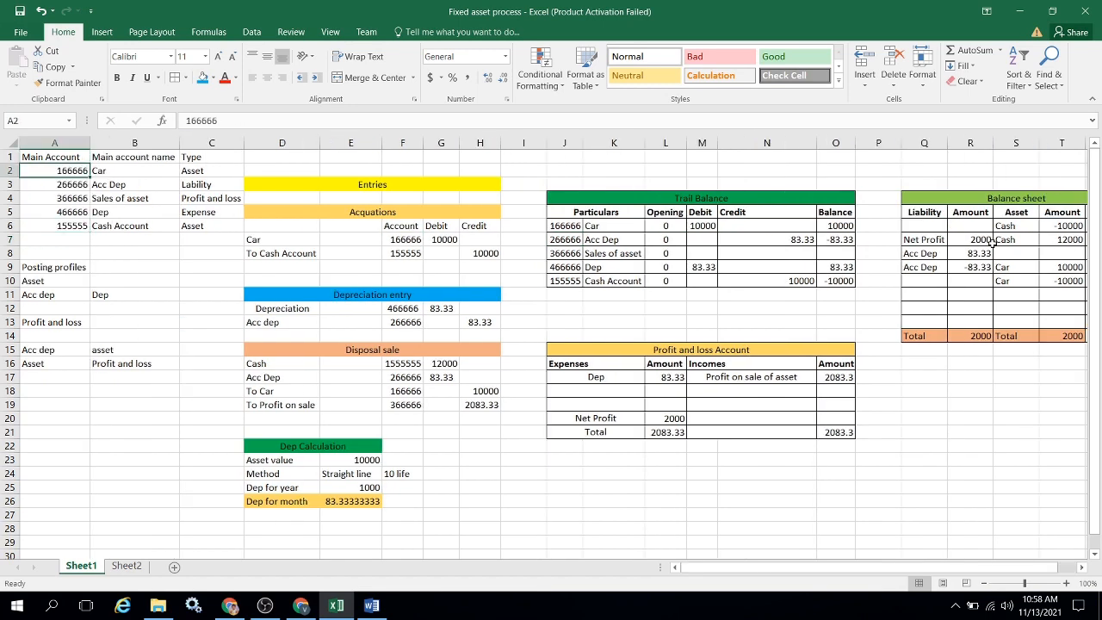
key("ctrl+shift+Down")
key("ctrl+c")
Switch back to Finance and Operations and filter the trial balance by the copied main account numbers.
key("alt+Tab")
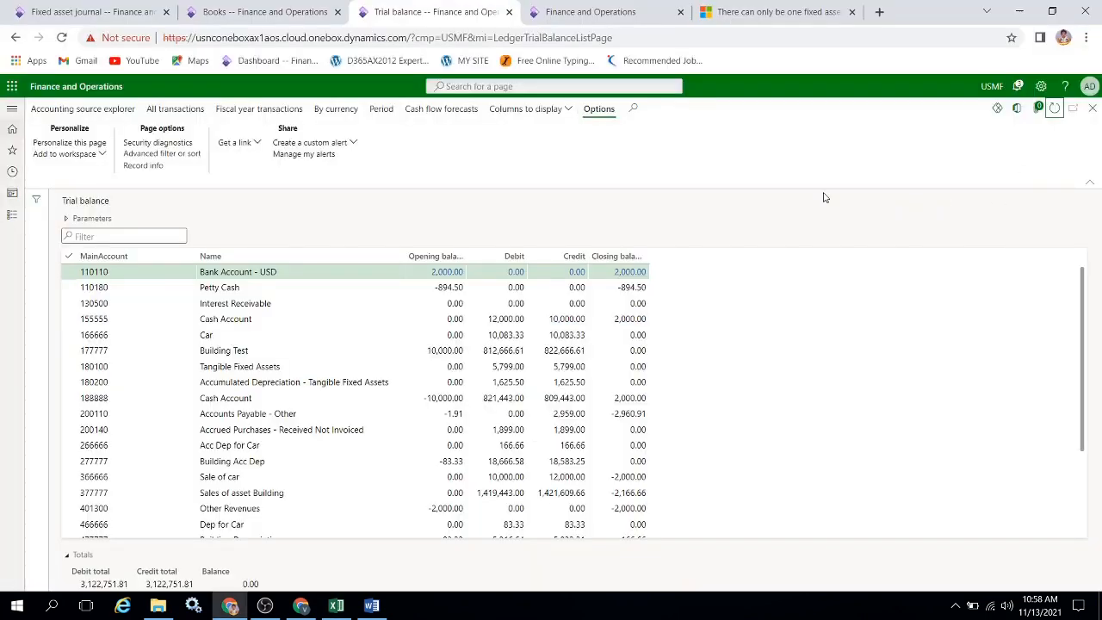
left_click(187, 259)
key("ctrl+v")
key("Return")
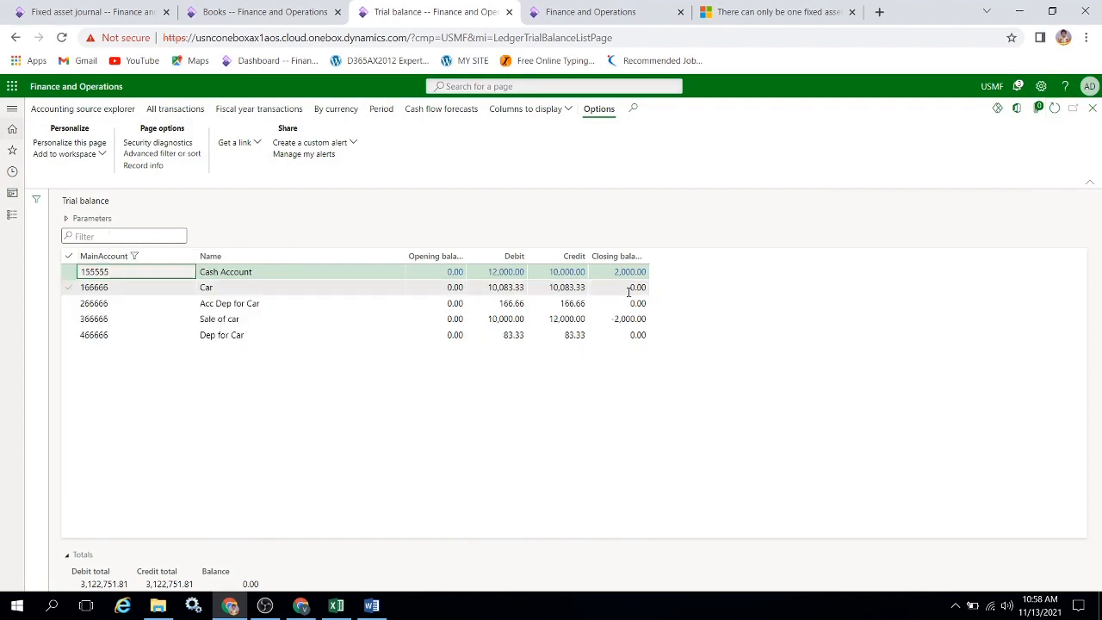
Switch to Excel and enter 10000 as the Car row's credit in the Trail Balance table.
key("alt+Tab")
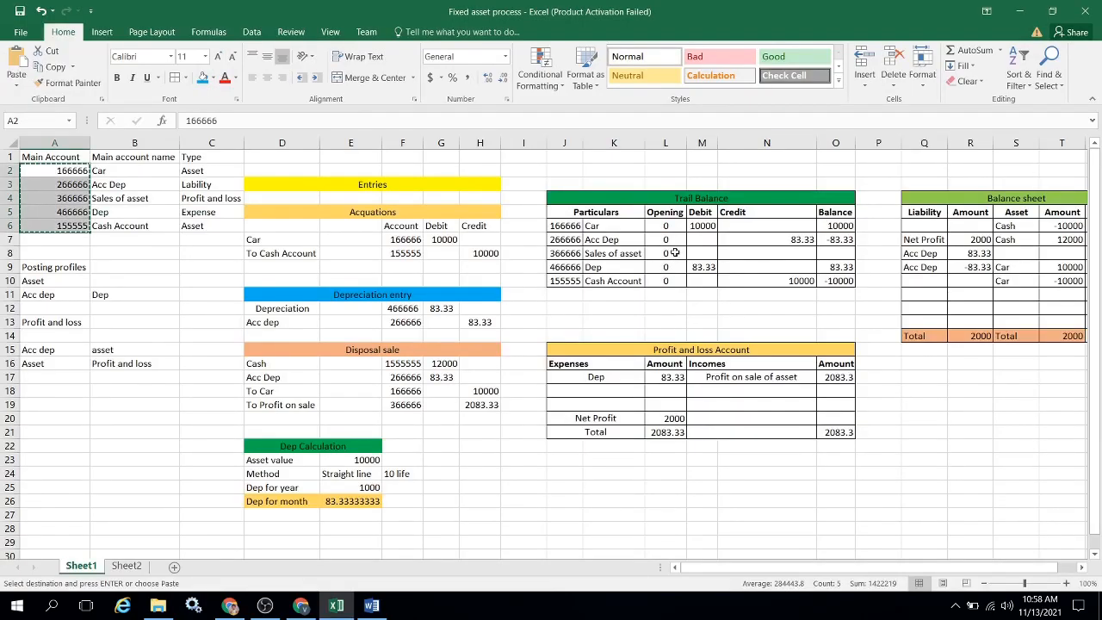
left_click(625, 227)
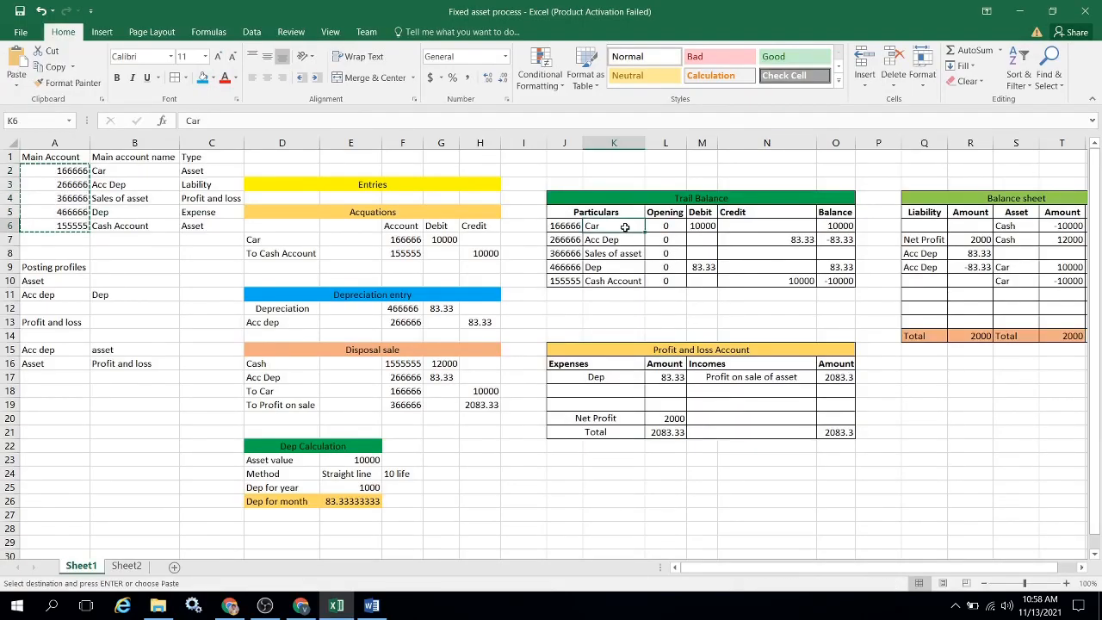
key("Right")
key("Right")
key("Right")
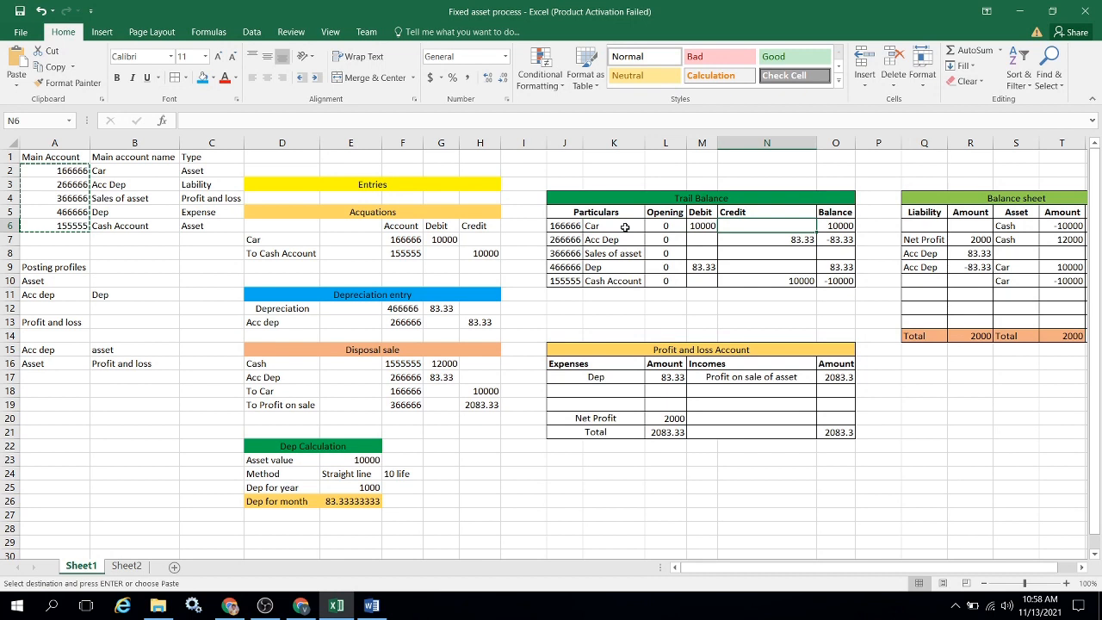
type("10000")
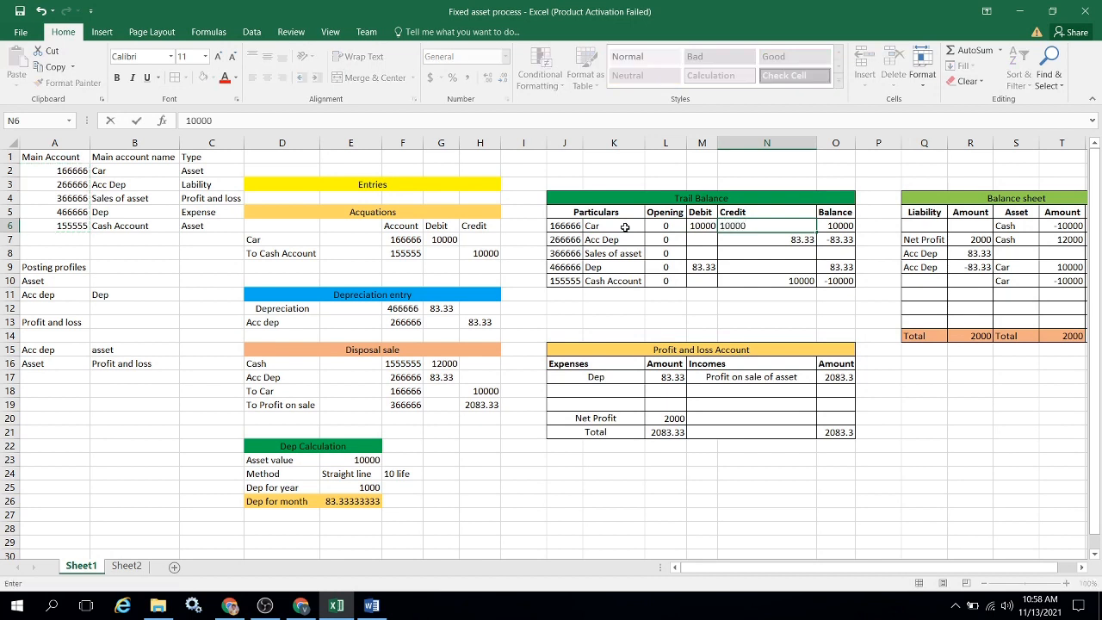
key("Return")
Calculate the Car row's balance in O6 as debit minus credit with the formula =M6-N6.
key("Up")
key("Right")
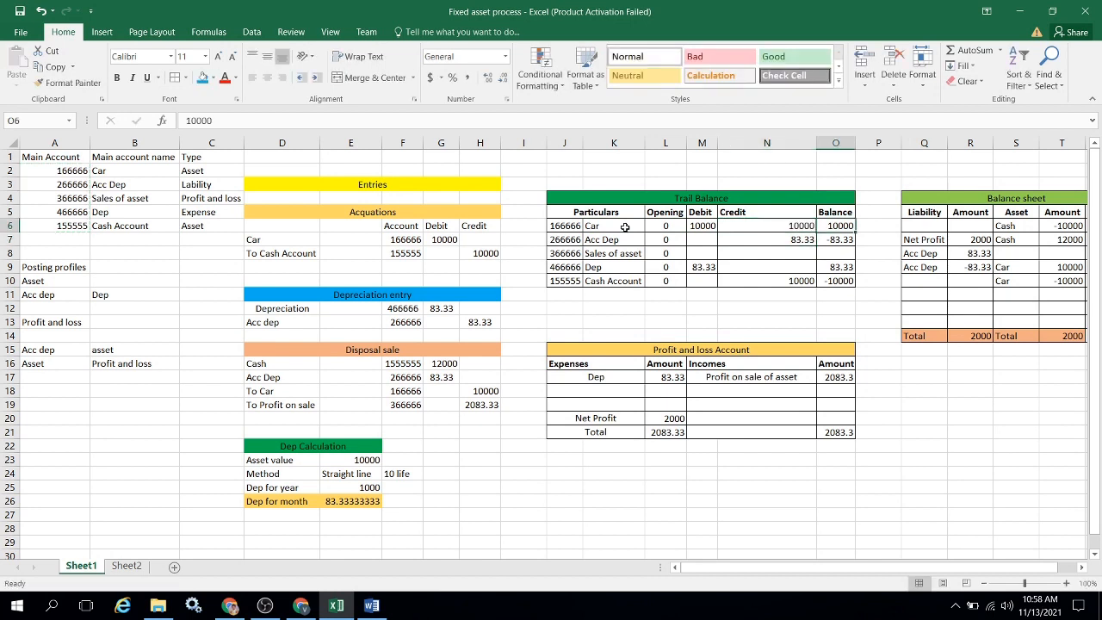
type("=")
key("Left")
key("Left")
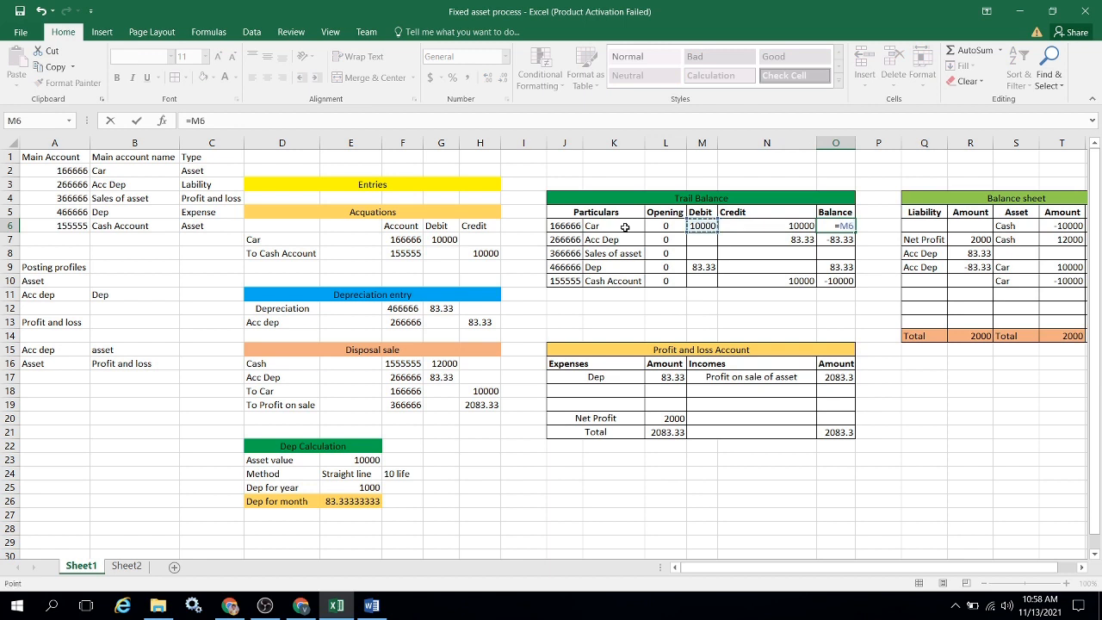
type("-")
key("Left")
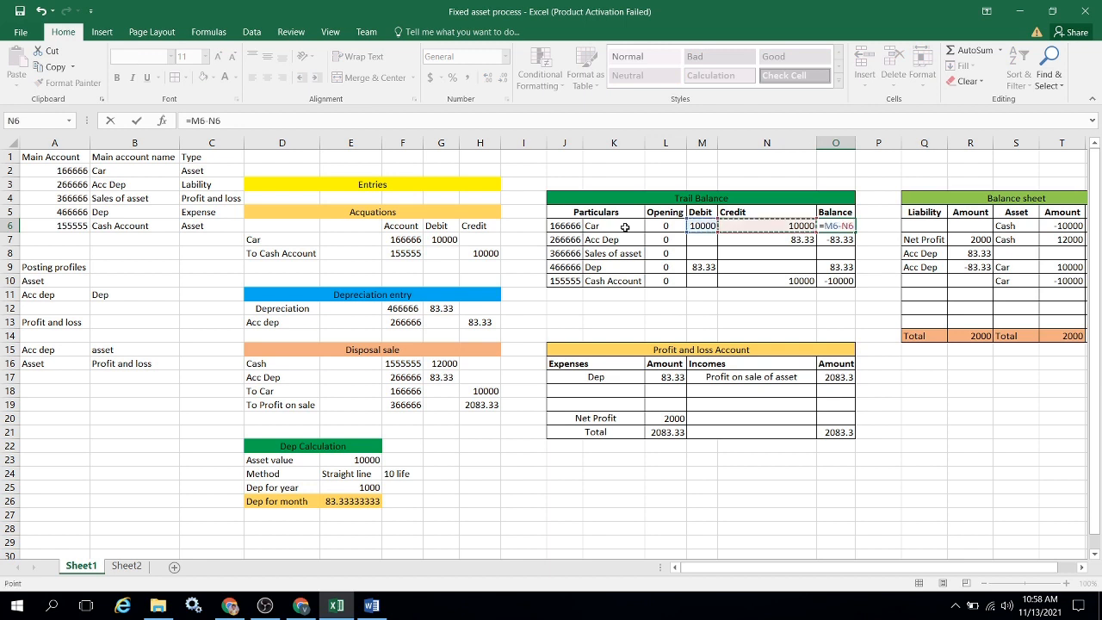
key("Return")
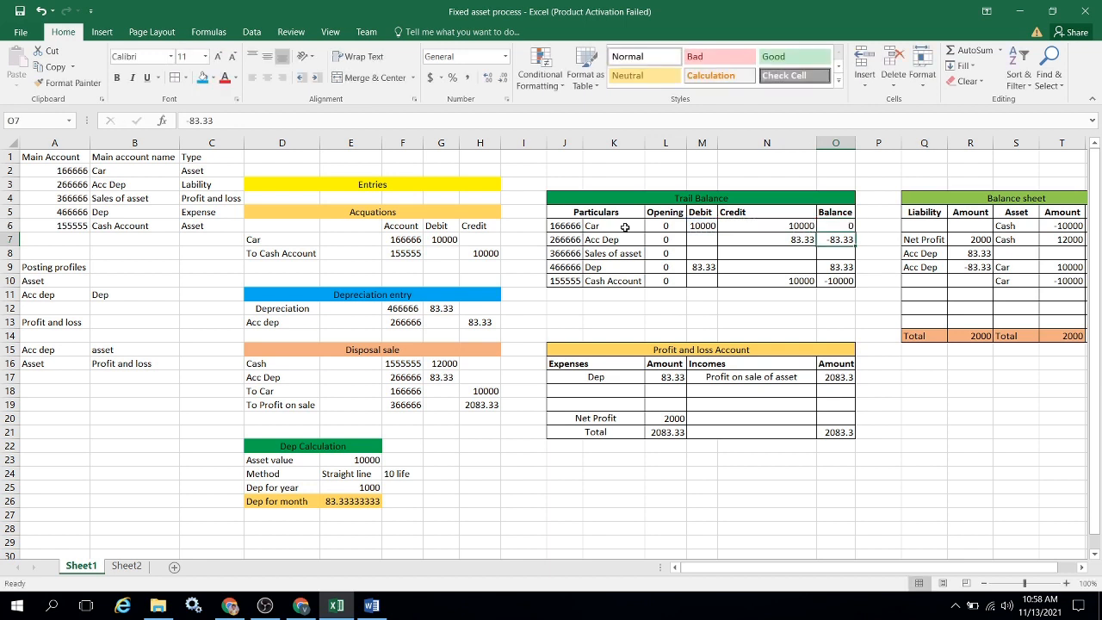
Select the Trail Balance table's balance cells O6:O10, and switch back to the trial balance in Finance and Operations.
key("Up")
key("shift+Down")
key("shift+Down")
key("shift+Down")
key("shift+Down")
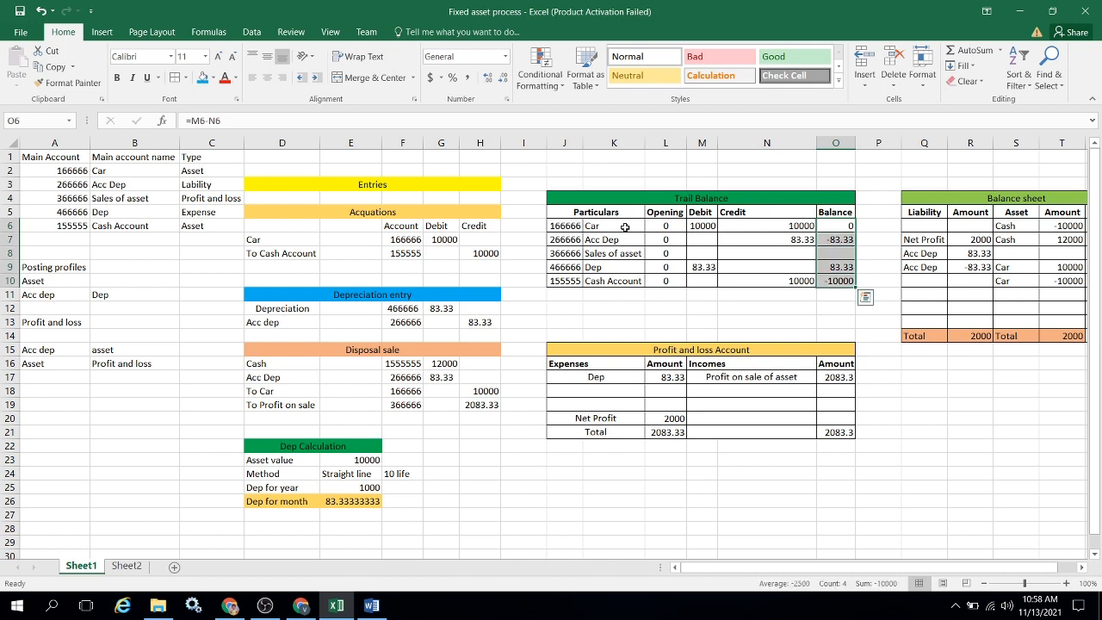
key("Up")
key("alt+Tab")
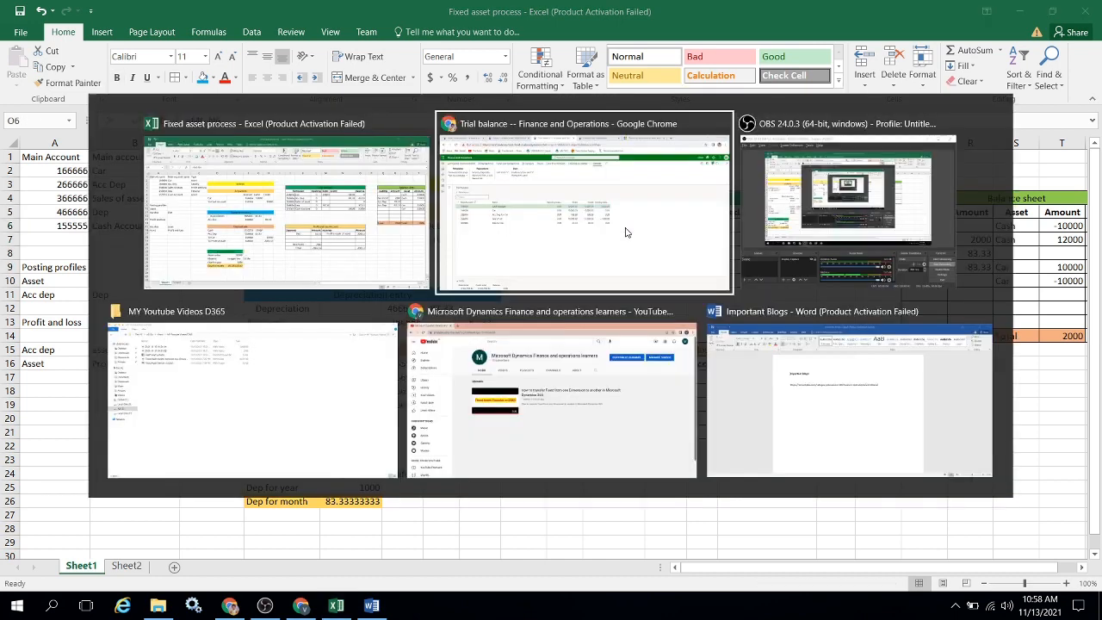